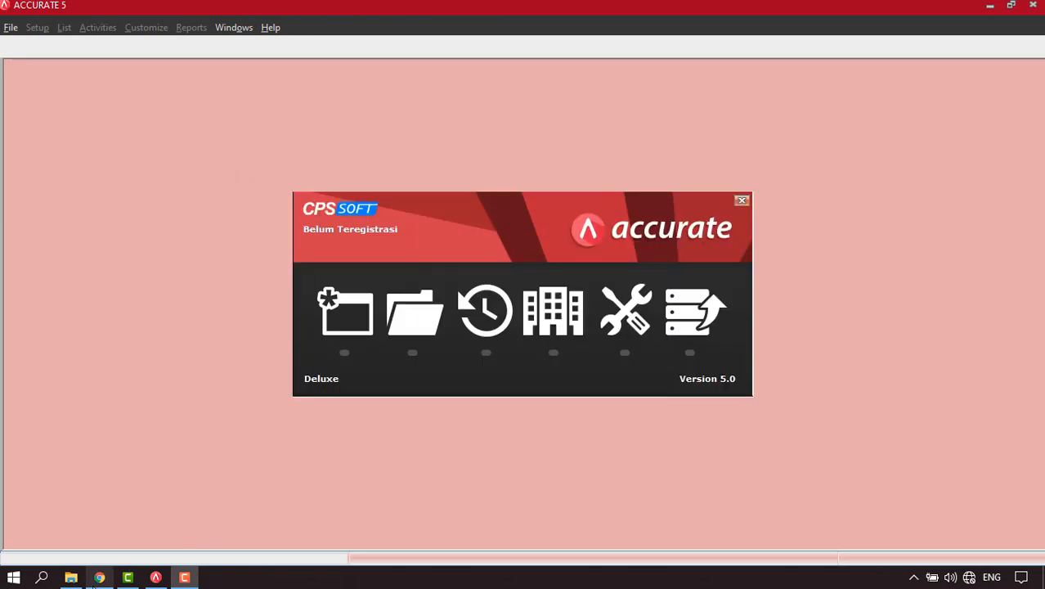
# Bring the browser's download page to the front and scroll down it.
pyautogui.moveTo(99, 578)
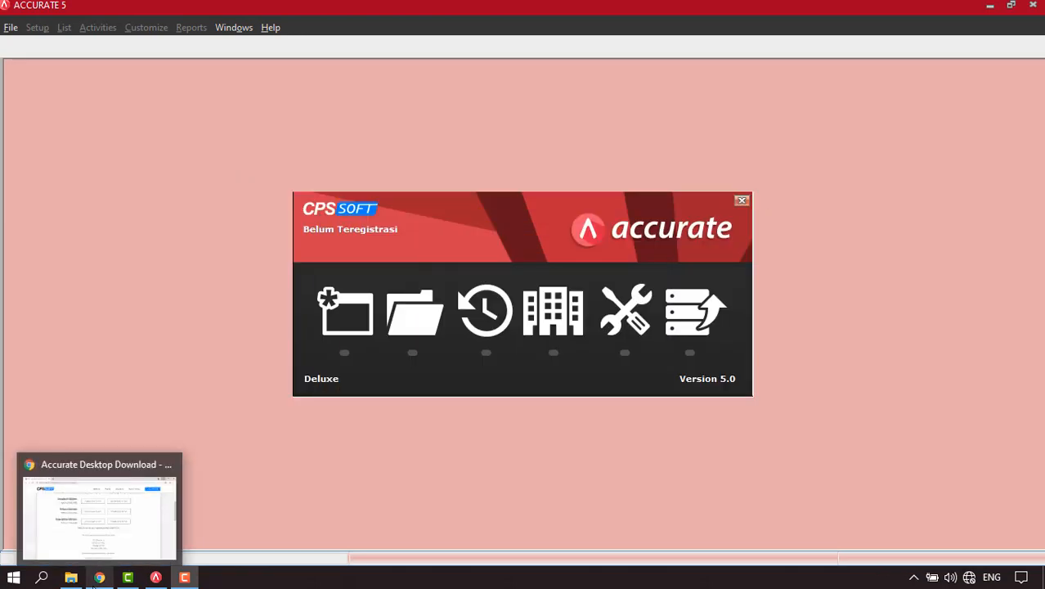
pyautogui.click(87, 532)
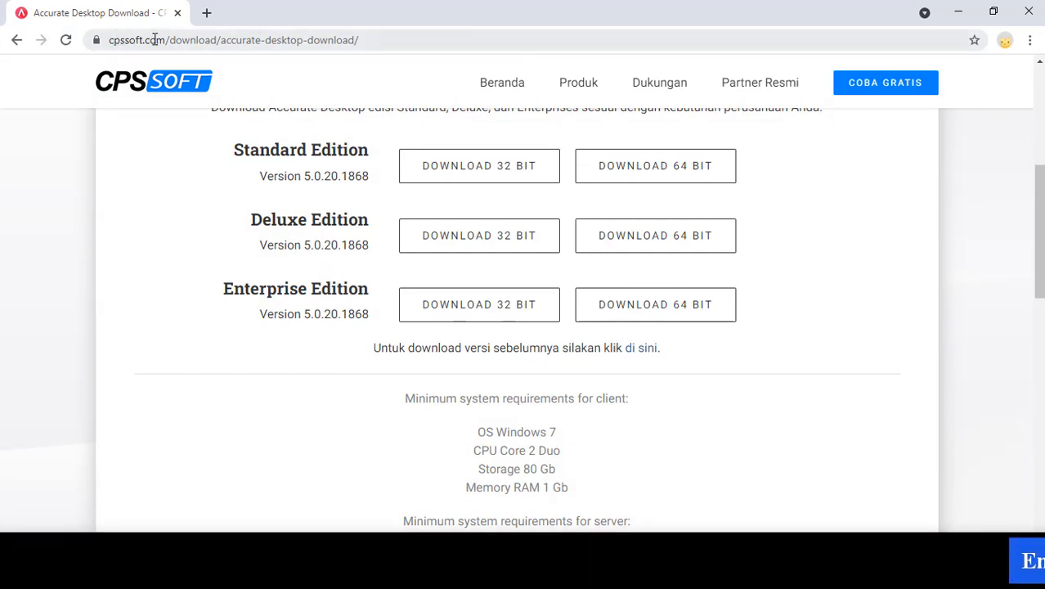
pyautogui.scroll(-1, 520, 306)
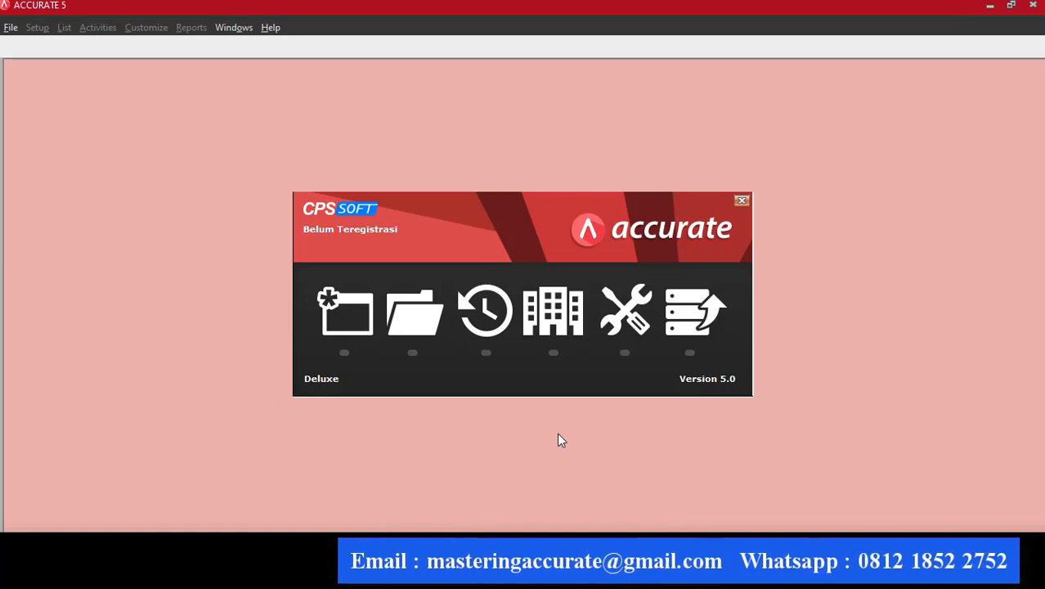
# Create a new local company database file named PT ABC.
pyautogui.click(352, 326)
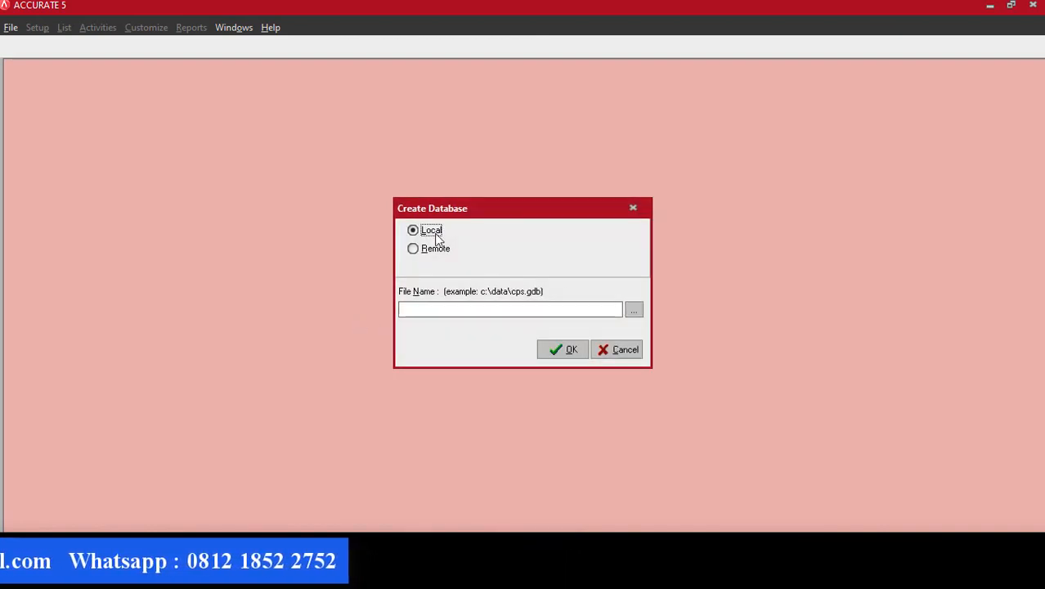
pyautogui.click(635, 312)
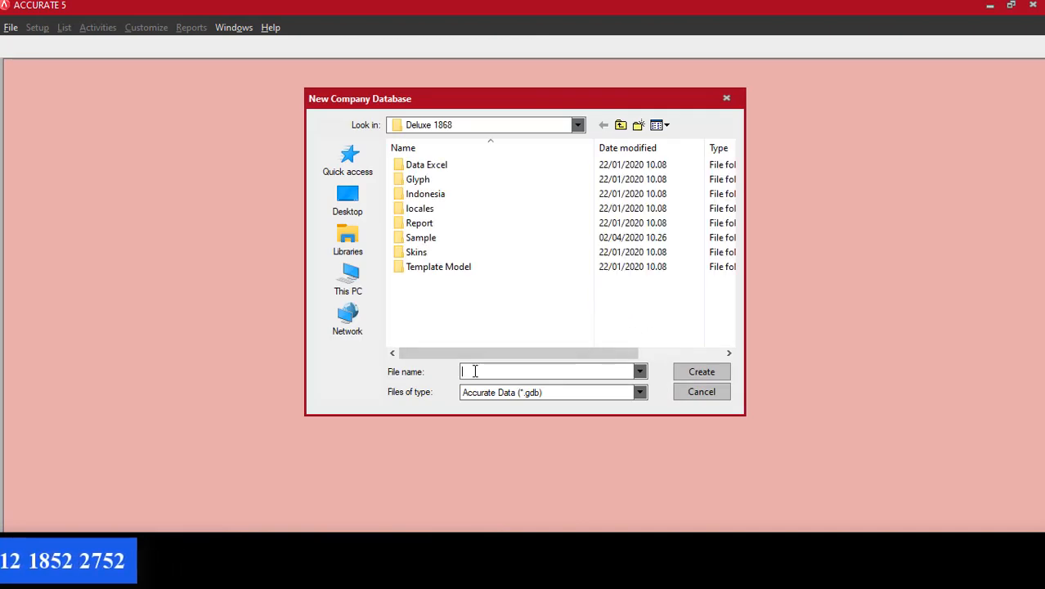
pyautogui.write('PT')
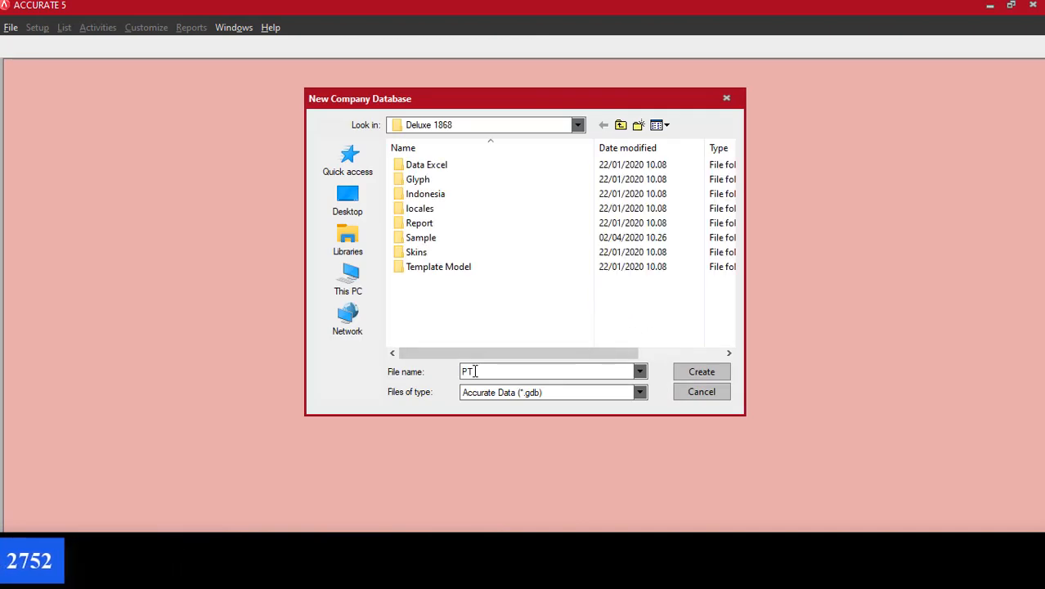
pyautogui.write(' ABC')
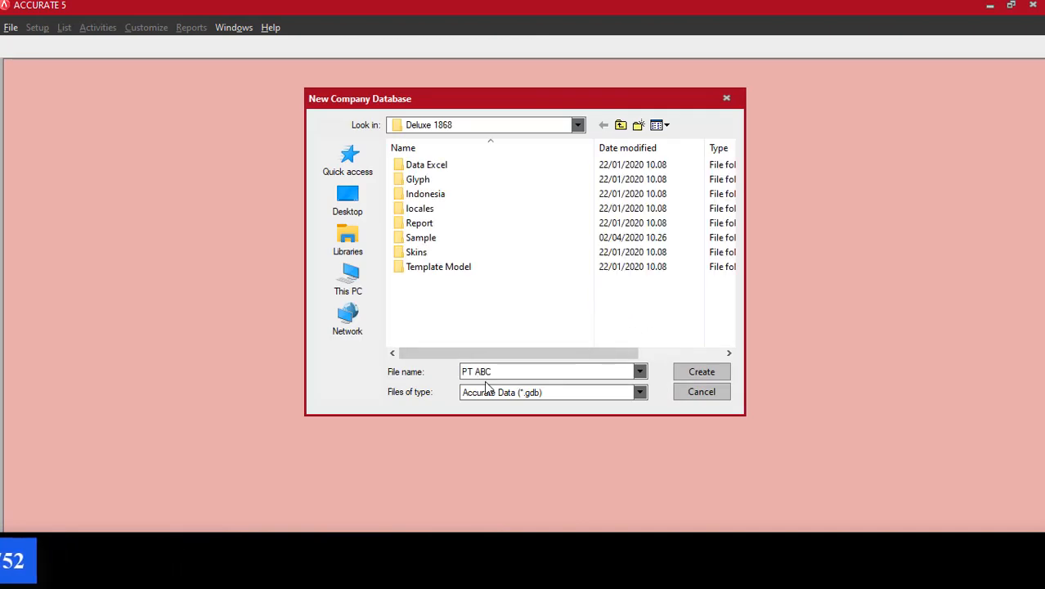
pyautogui.click(702, 372)
pyautogui.click(567, 350)
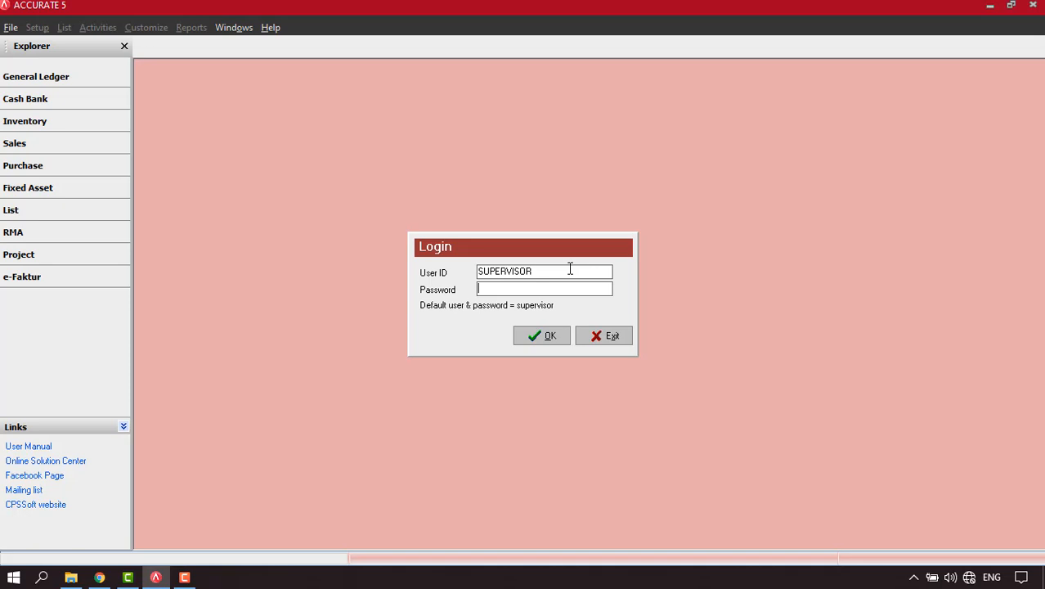
# Log into the PT ABC database as SUPERVISOR with the default password.
pyautogui.moveTo(555, 269); pyautogui.dragTo(409, 263)
pyautogui.click(497, 287)
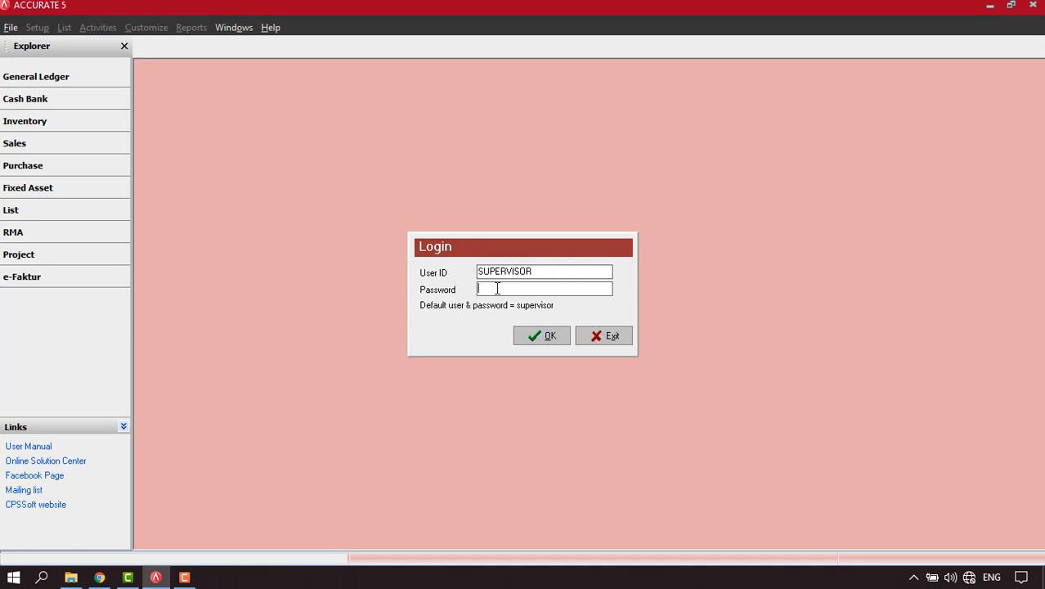
pyautogui.write('supervisor')
pyautogui.click(548, 333)
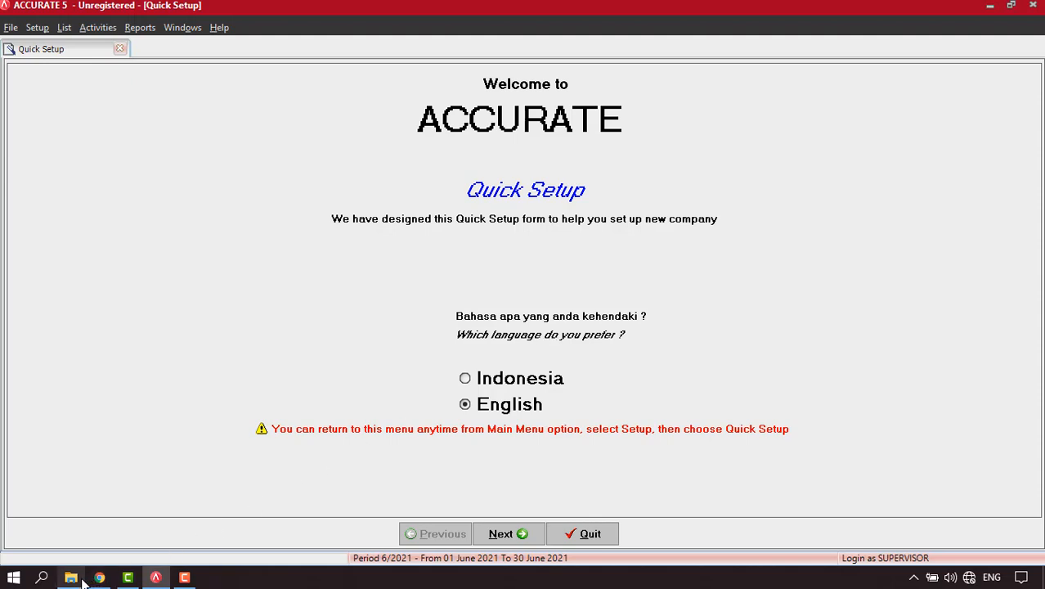
pyautogui.moveTo(82, 580)
pyautogui.click(80, 532)
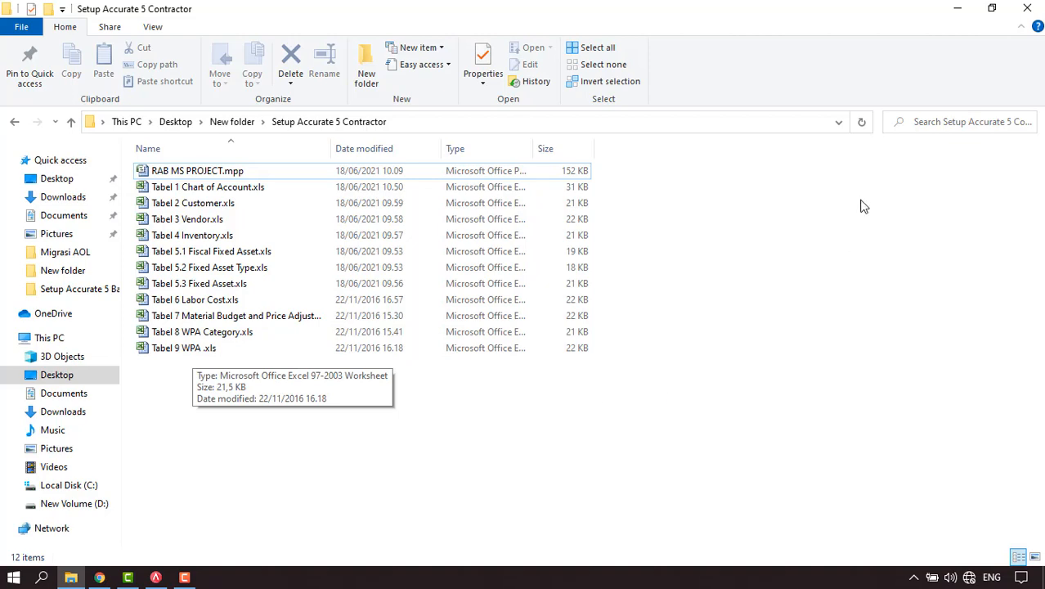
pyautogui.click(962, 8)
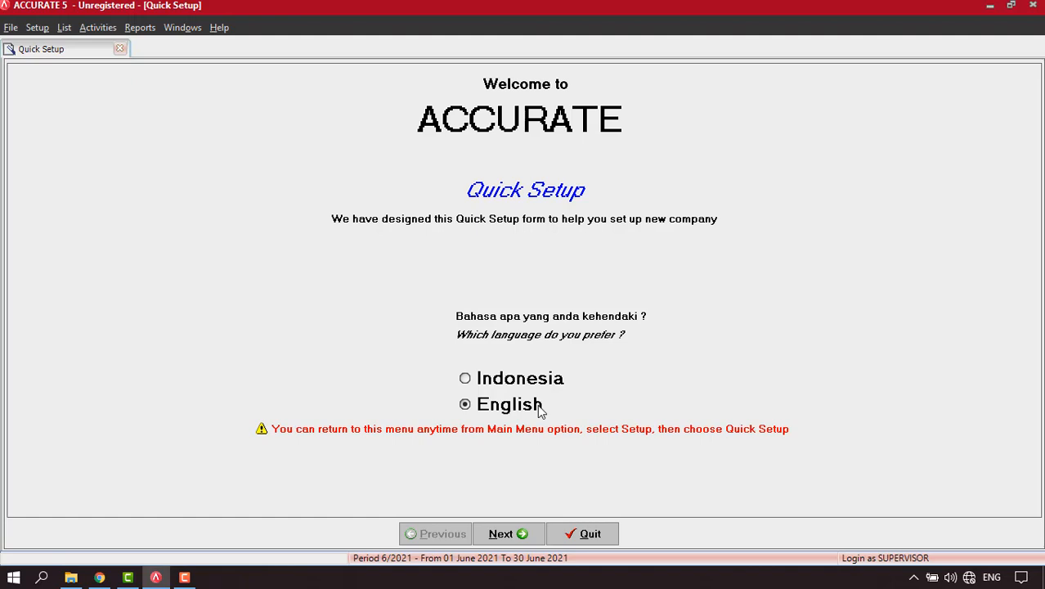
# Continue past the language page and choose Advance Setup.
pyautogui.click(507, 534)
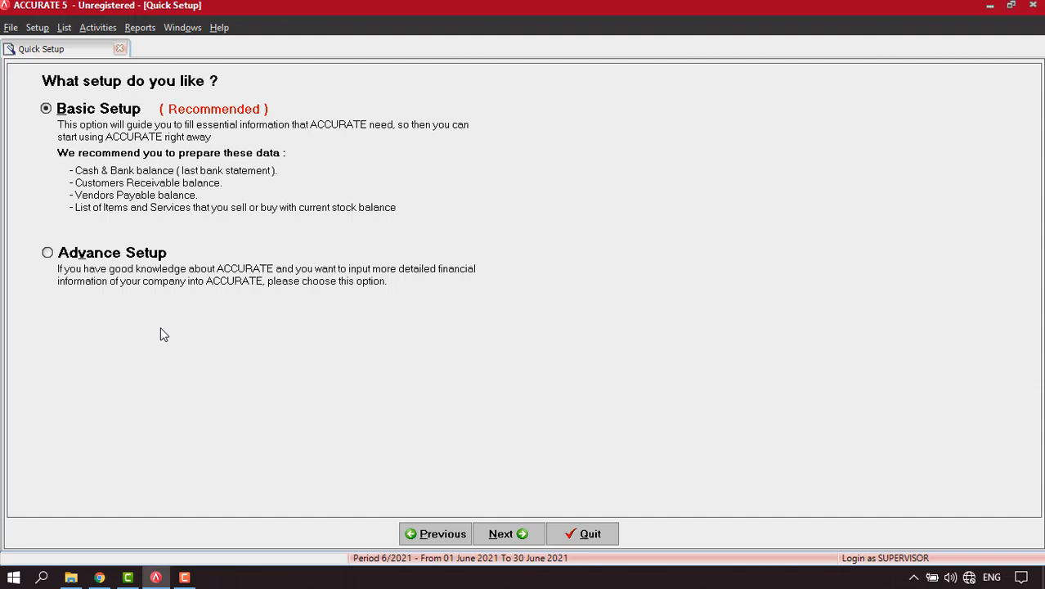
pyautogui.click(48, 253)
pyautogui.click(513, 536)
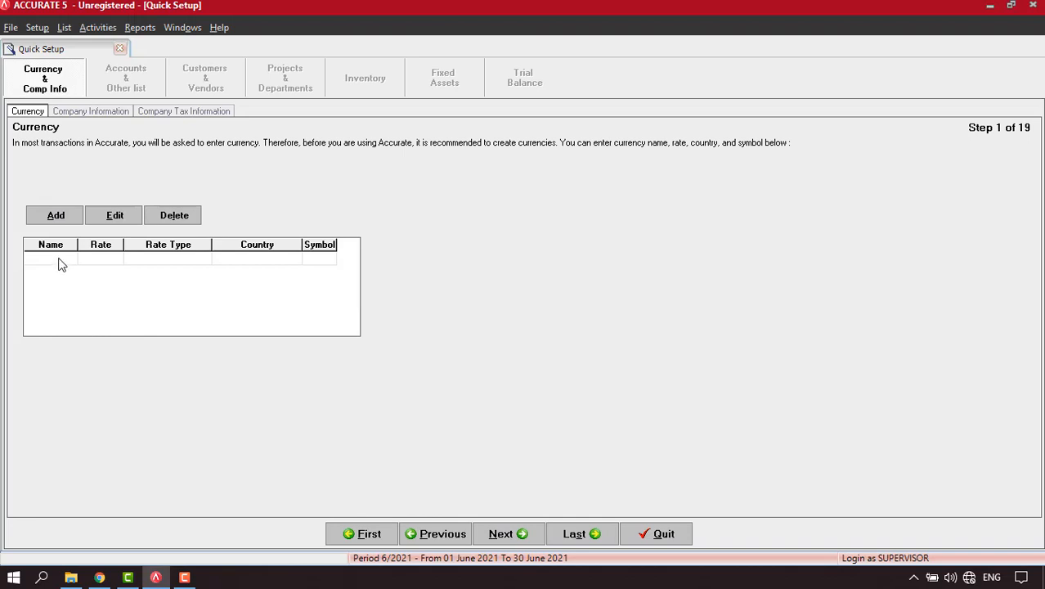
# Add the IDR currency for INDONESIA with symbol IDR at rate 1.
pyautogui.write('IDR')
pyautogui.press('Tab')
pyautogui.press('Tab')
pyautogui.press('Tab')
pyautogui.write('INDONESIA')
pyautogui.press('Tab')
pyautogui.write('IDR')
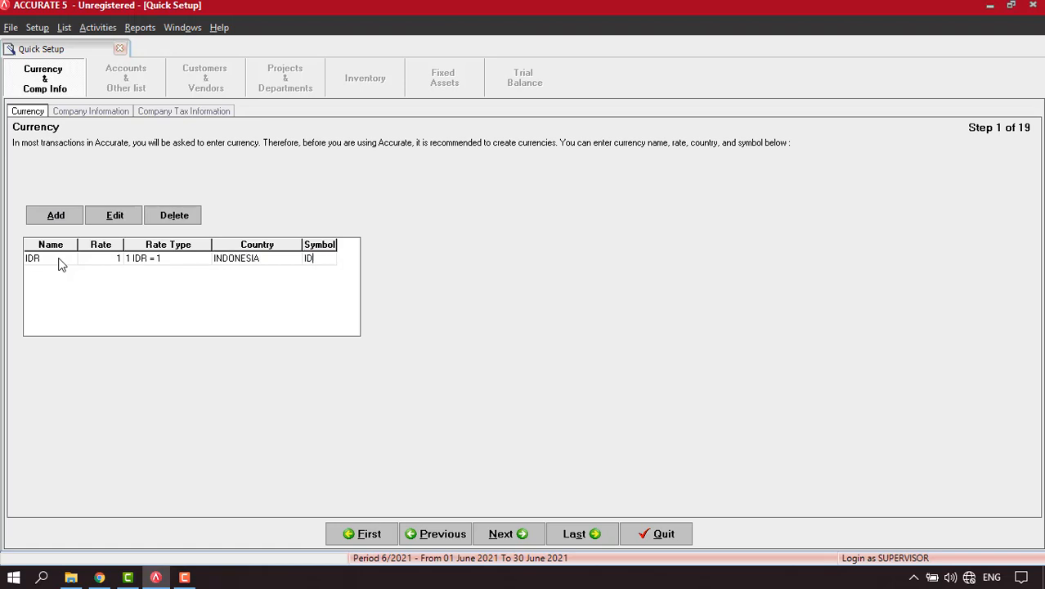
pyautogui.click(517, 534)
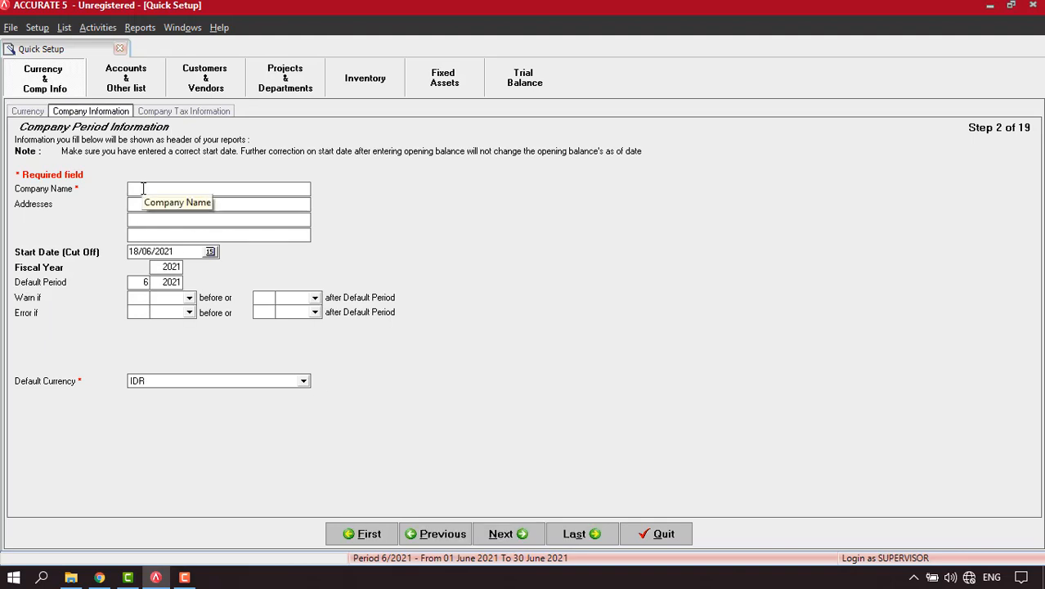
# Enter company name PT ABC, address JAKARTA, start date 31/12/2020, and adjust the fiscal year.
pyautogui.click(143, 189)
pyautogui.write('PT ABC')
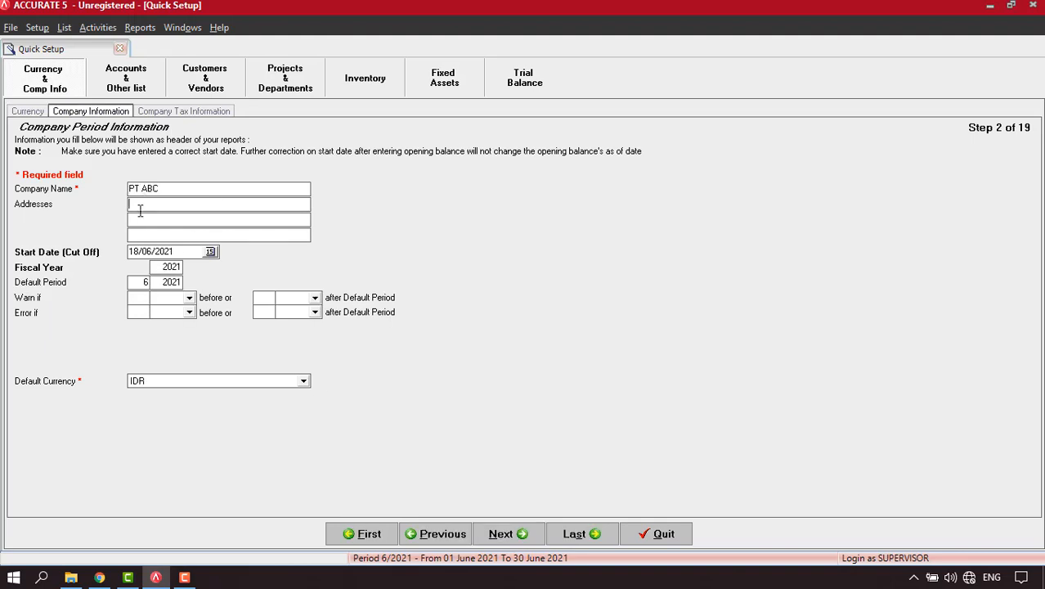
pyautogui.write('JAKARTA')
pyautogui.click(171, 251)
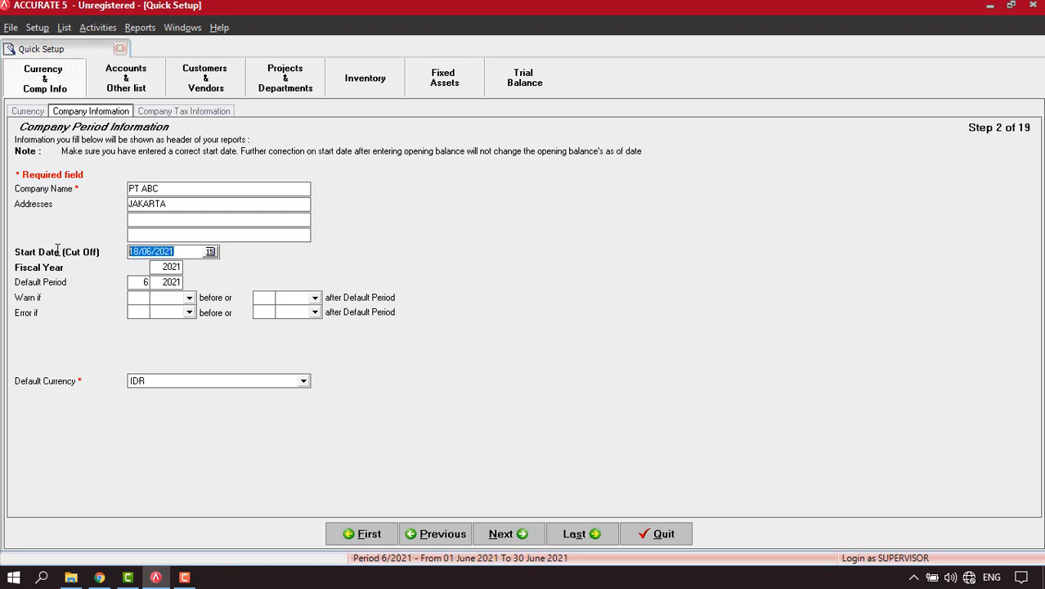
pyautogui.write('31/12/2020')
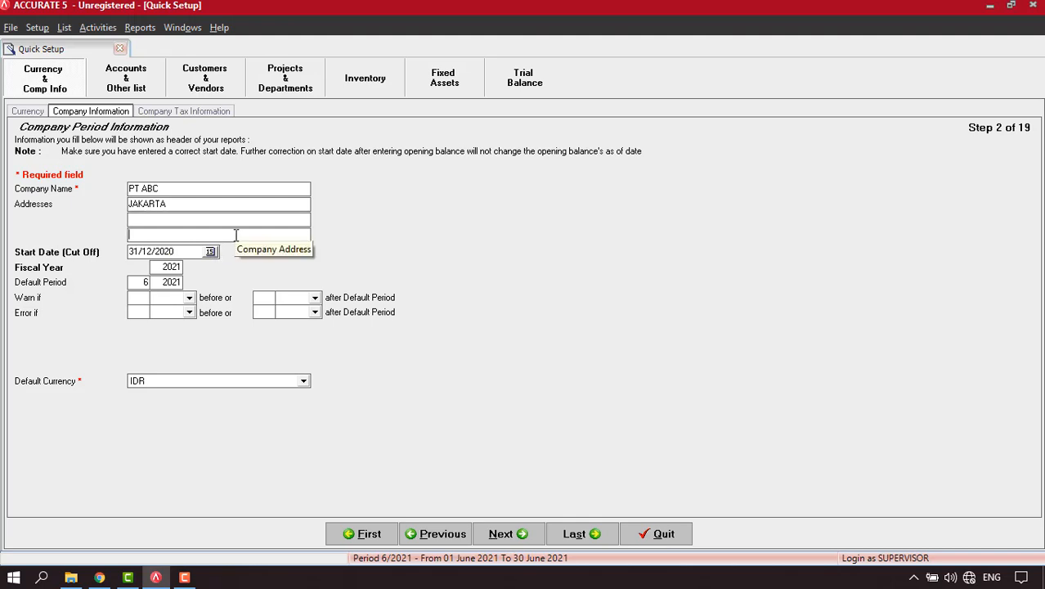
pyautogui.click(157, 267)
pyautogui.click(508, 540)
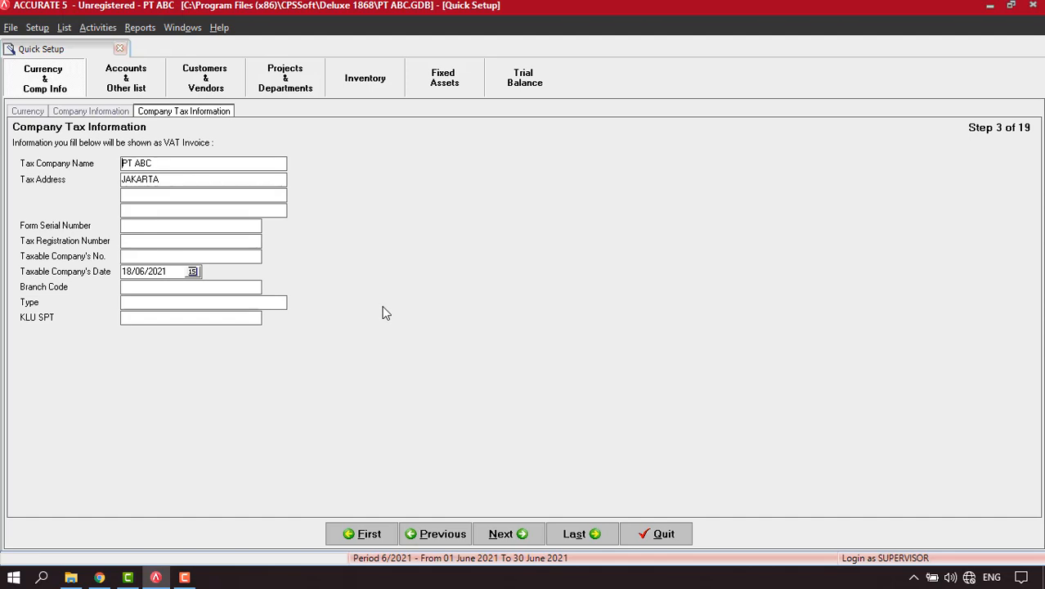
pyautogui.click(515, 541)
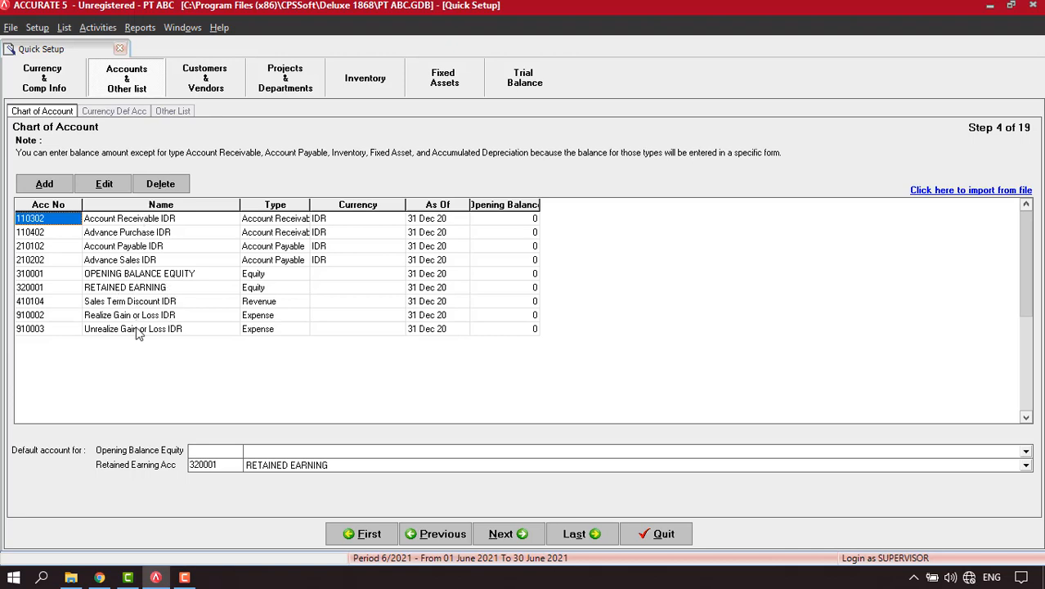
# Delete the Account Receivable, Advance Purchase, Account Payable and Advance Sales IDR accounts.
pyautogui.click(180, 218)
pyautogui.rightClick(179, 219)
pyautogui.click(216, 260)
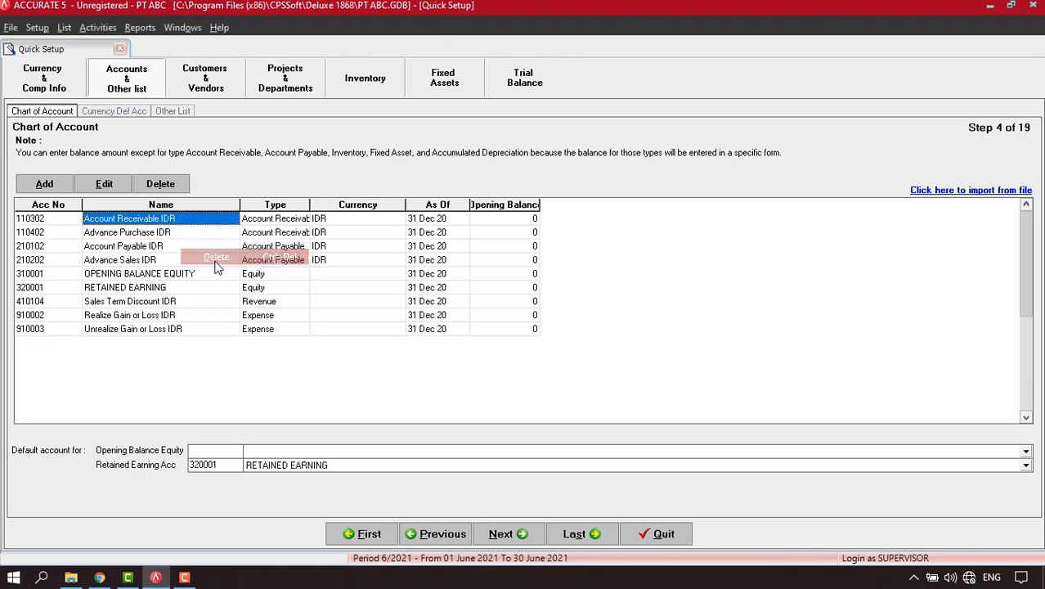
pyautogui.click(488, 327)
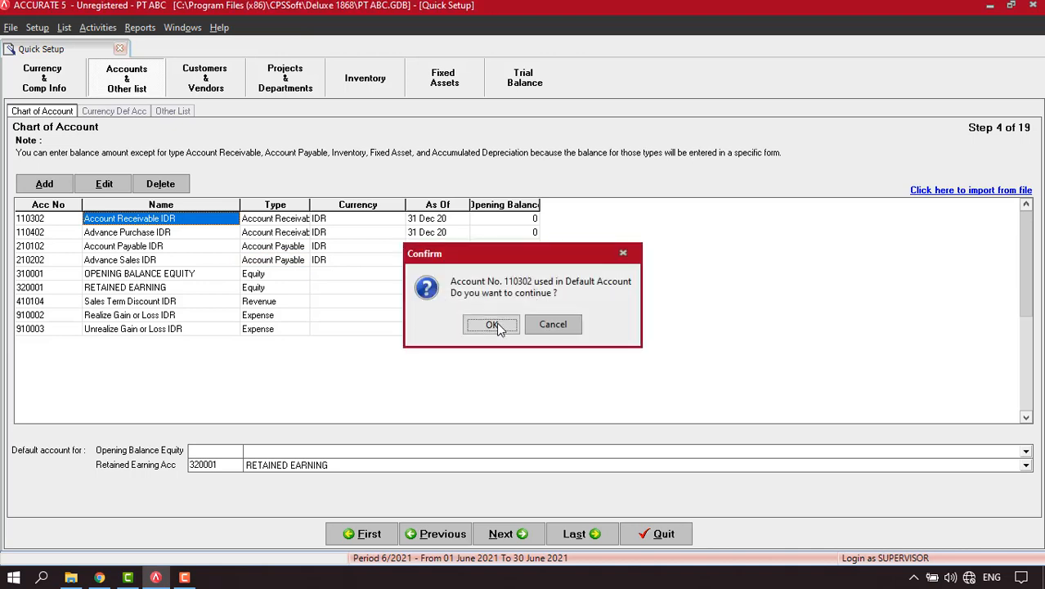
pyautogui.click(490, 324)
pyautogui.rightClick(212, 224)
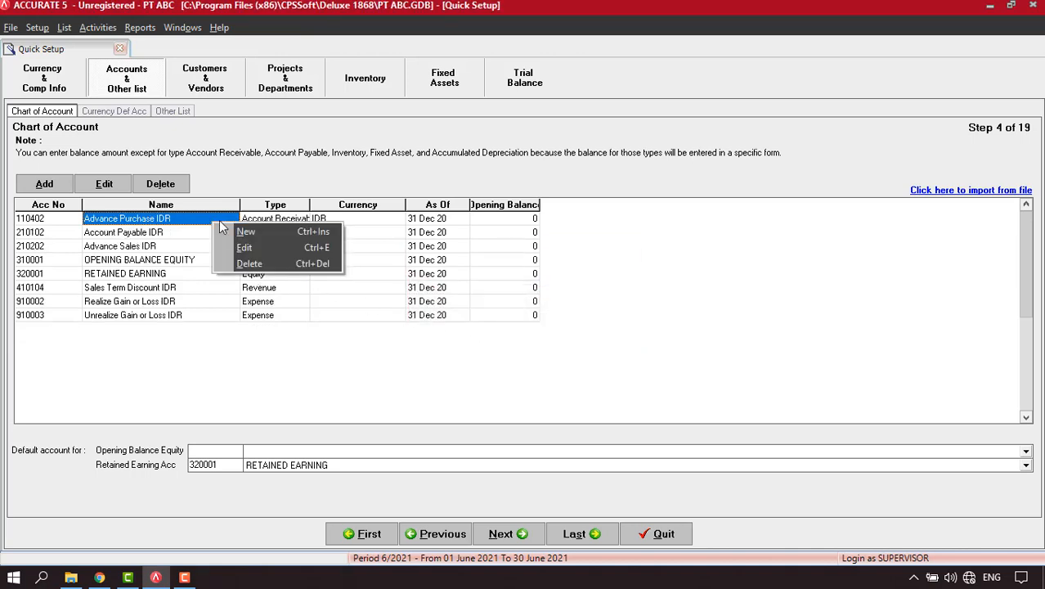
pyautogui.click(247, 261)
pyautogui.click(492, 324)
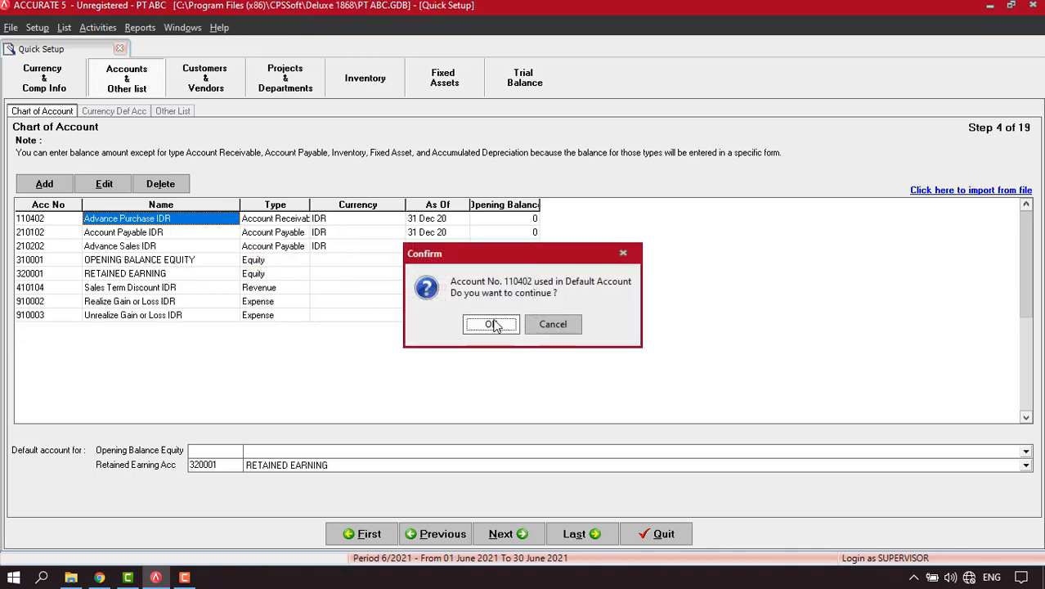
pyautogui.click(489, 324)
pyautogui.rightClick(211, 220)
pyautogui.click(248, 259)
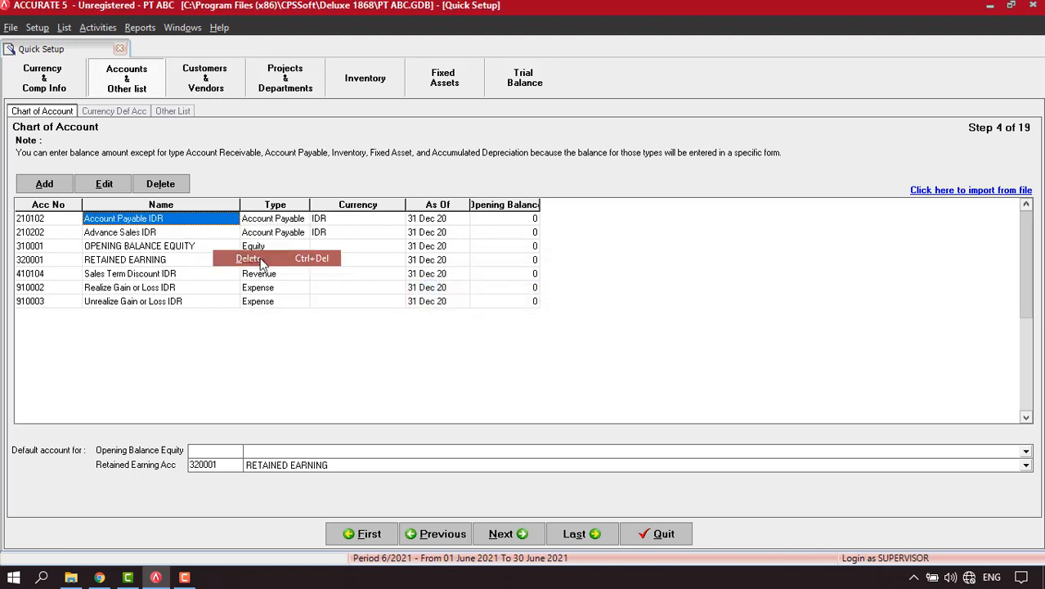
pyautogui.click(491, 325)
pyautogui.click(489, 325)
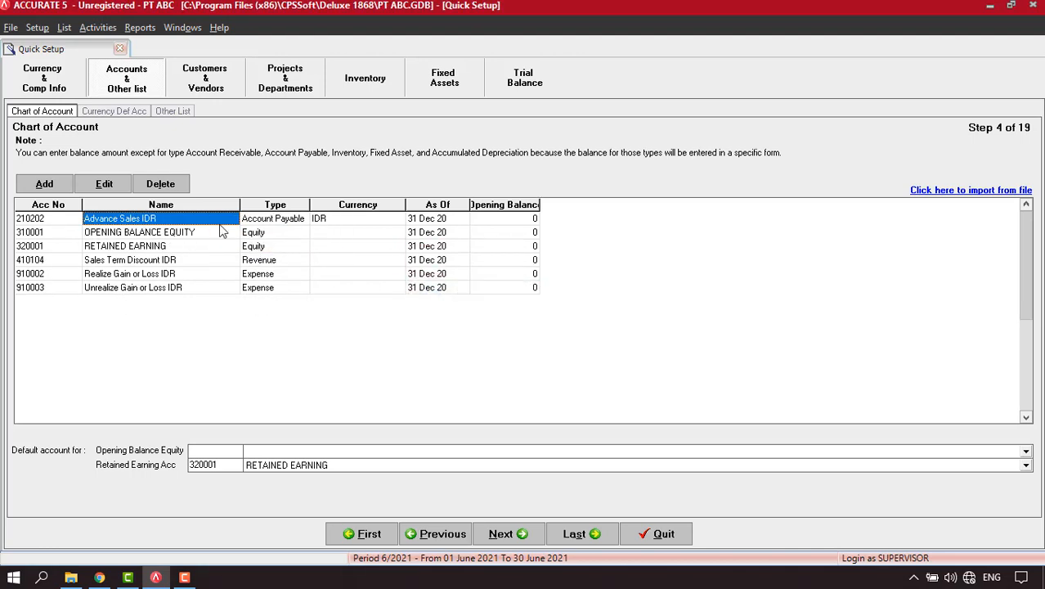
pyautogui.rightClick(190, 222)
pyautogui.click(245, 258)
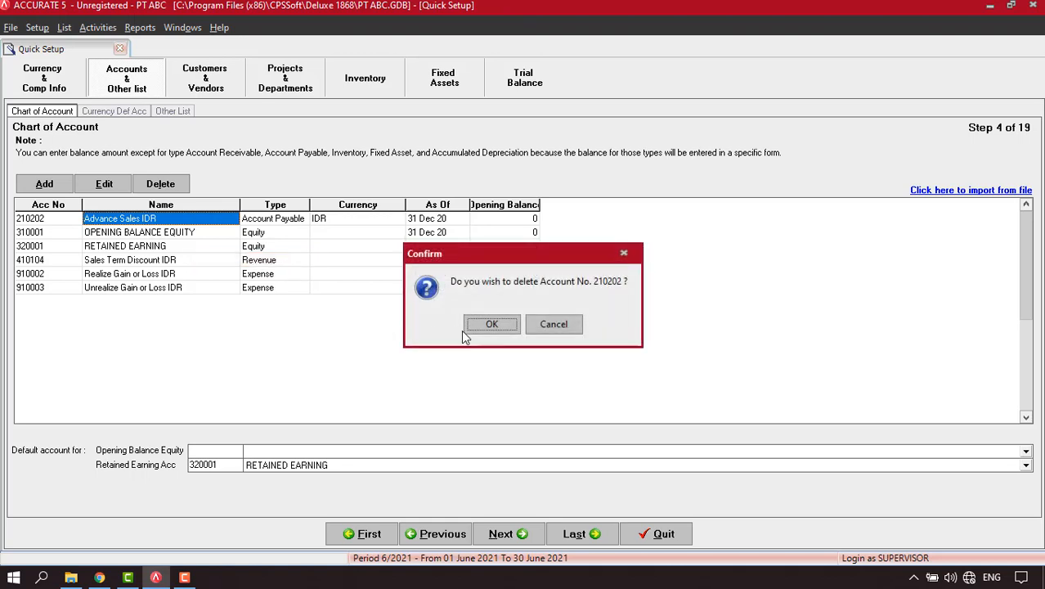
pyautogui.click(491, 324)
pyautogui.click(492, 326)
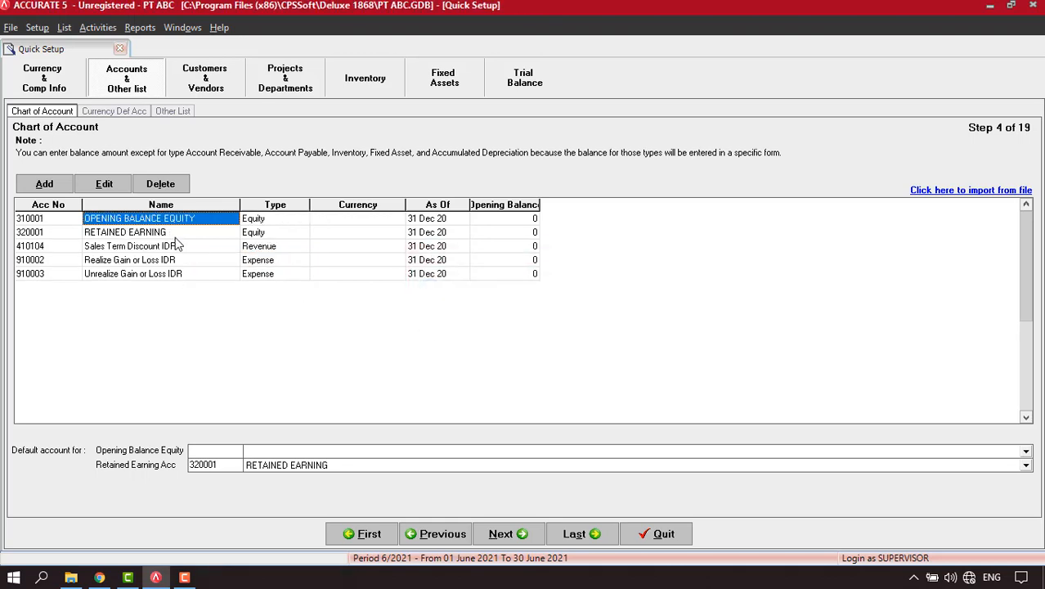
# Delete Sales Term Discount and Realize/Unrealize Gain or Loss IDR; set OPENING BALANCE EQUITY as default.
pyautogui.click(163, 249)
pyautogui.rightClick(164, 252)
pyautogui.click(212, 293)
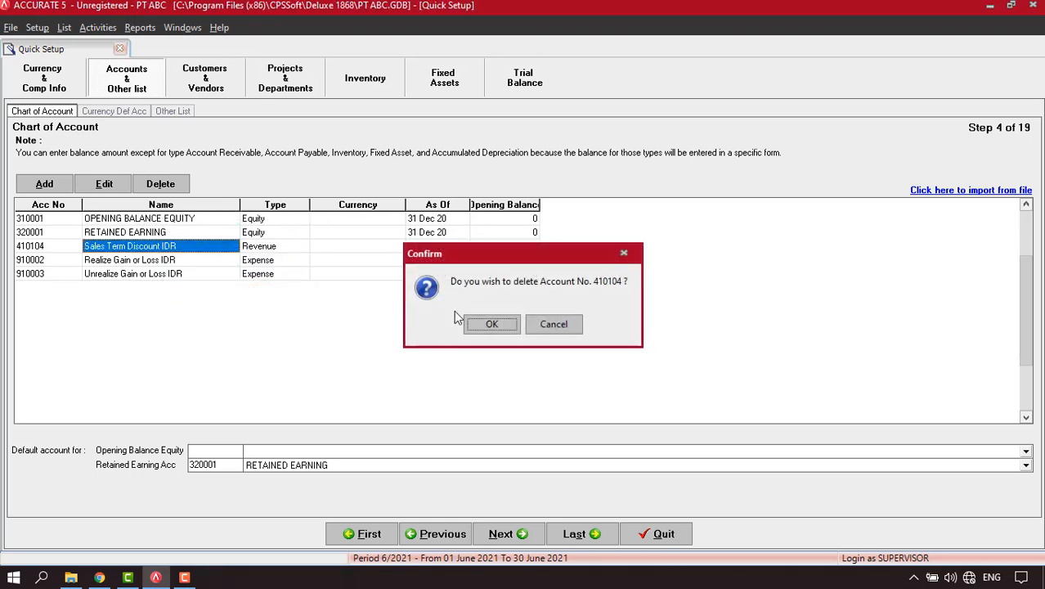
pyautogui.click(488, 324)
pyautogui.click(490, 325)
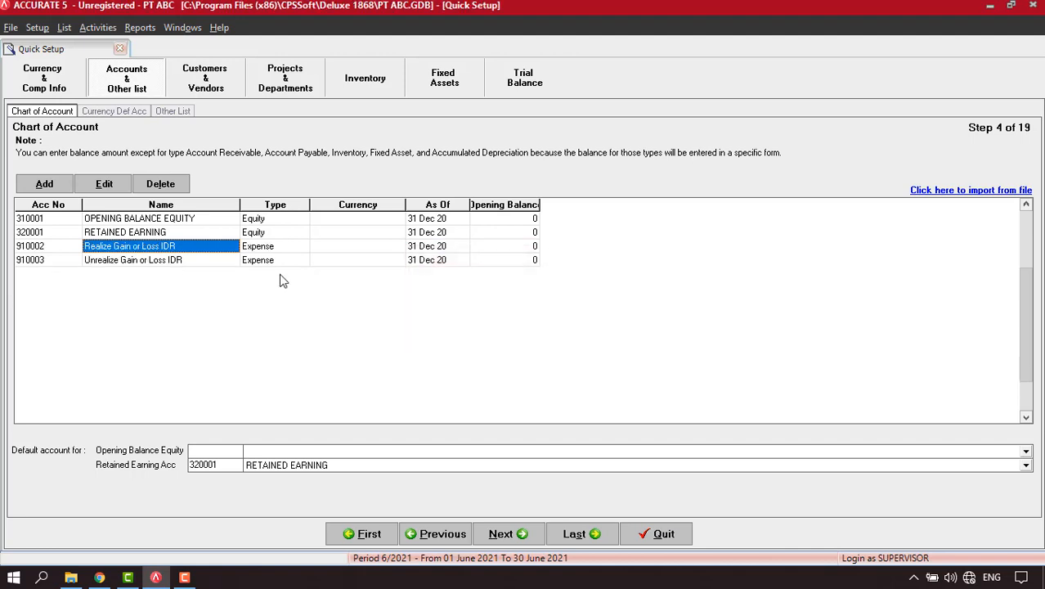
pyautogui.rightClick(187, 250)
pyautogui.click(221, 288)
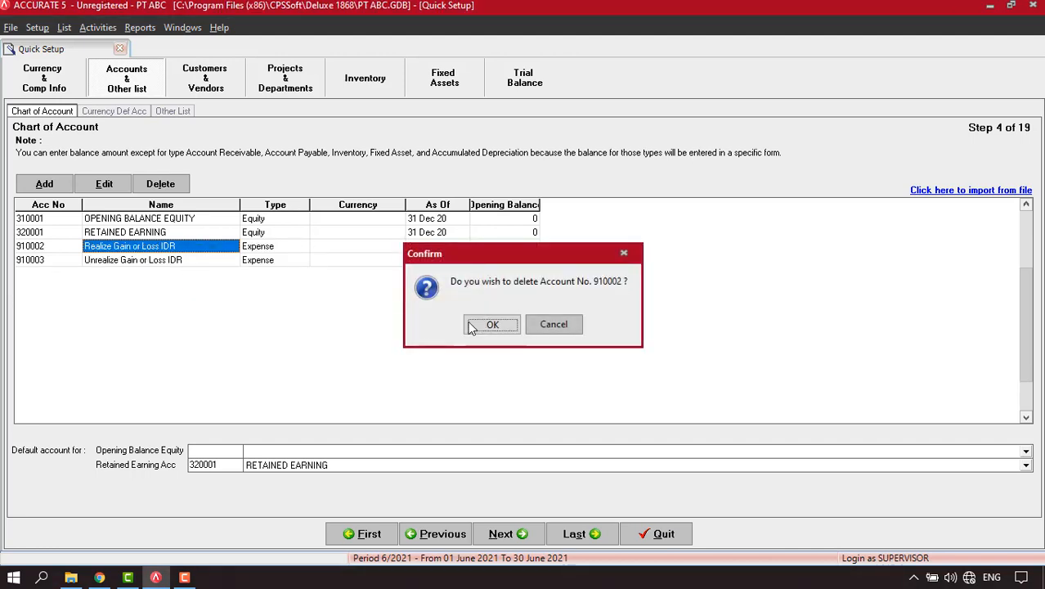
pyautogui.click(472, 325)
pyautogui.click(487, 326)
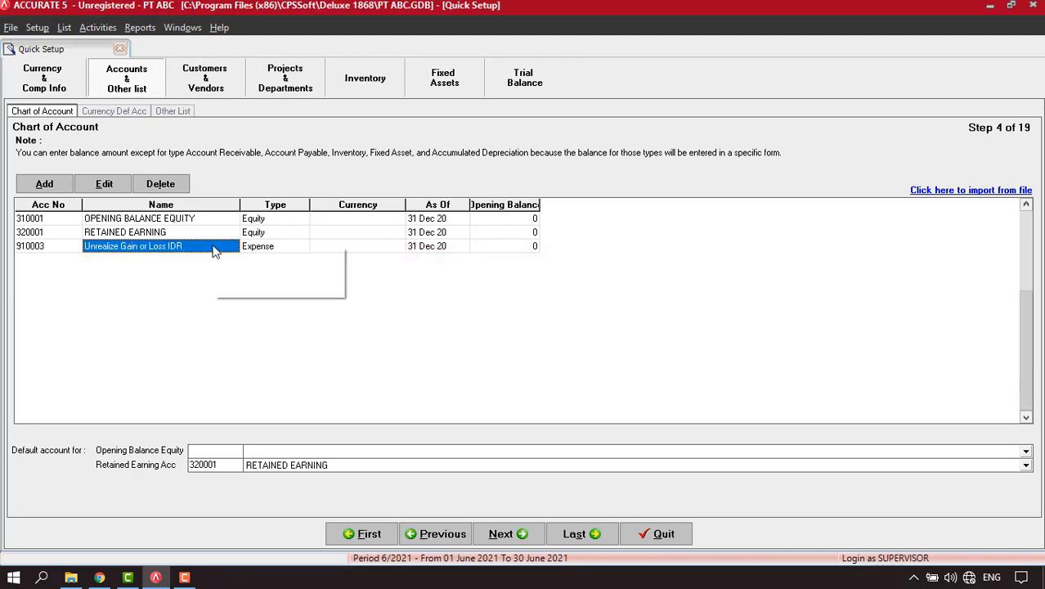
pyautogui.rightClick(213, 250)
pyautogui.click(233, 286)
pyautogui.click(489, 325)
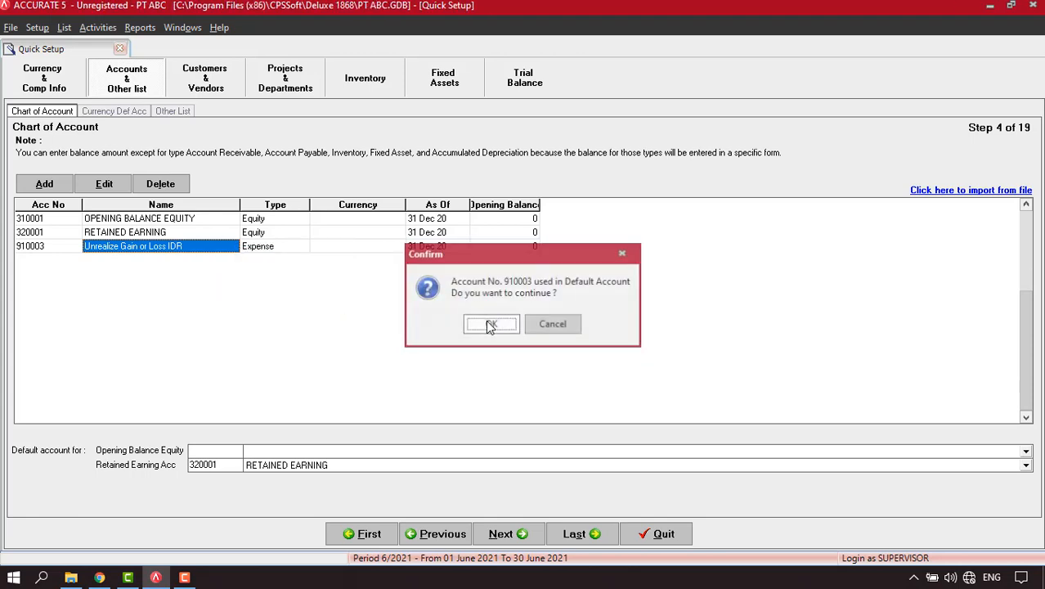
pyautogui.click(489, 324)
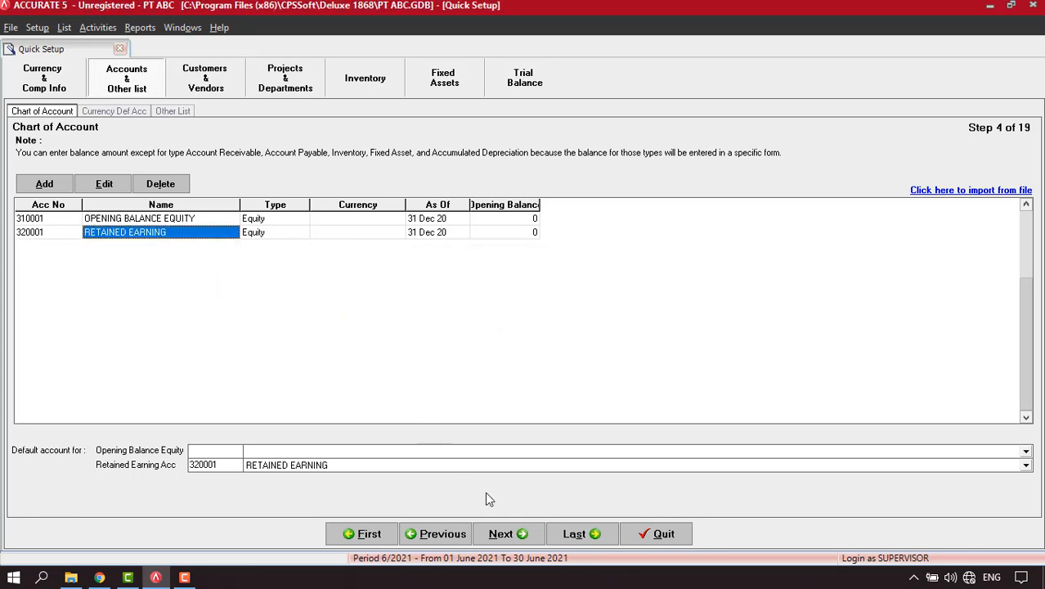
pyautogui.click(290, 454)
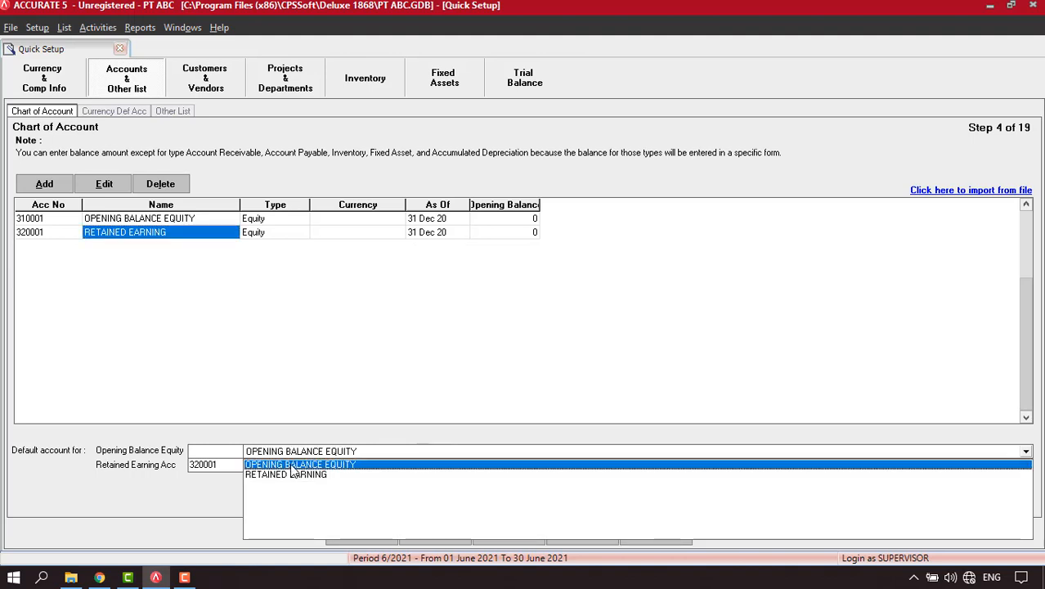
pyautogui.click(311, 465)
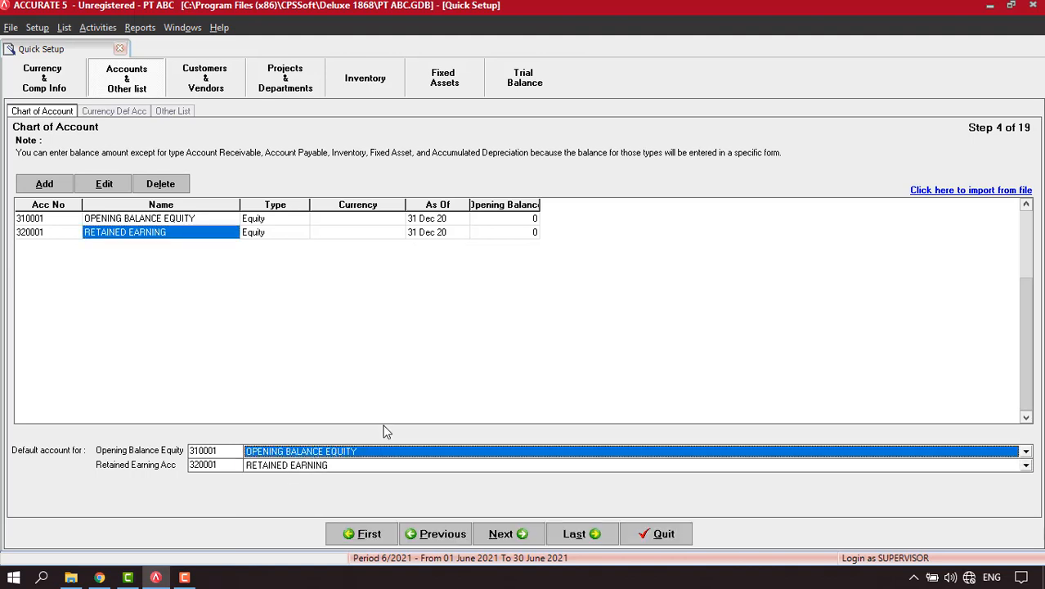
# Choose the Excel file Tabel 1 Chart of Account.xls as the account import source.
pyautogui.click(977, 191)
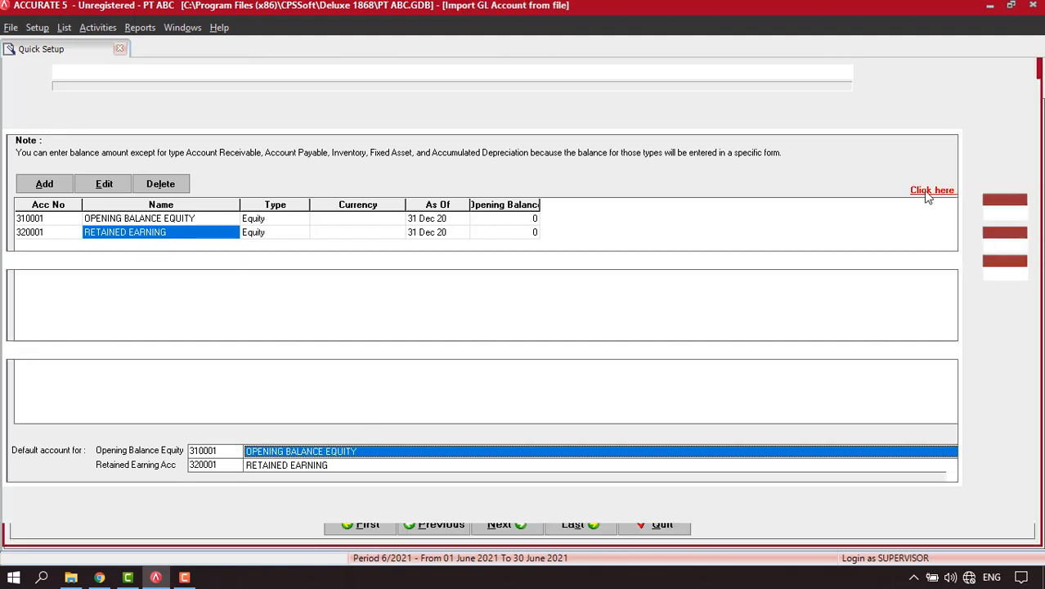
pyautogui.click(863, 72)
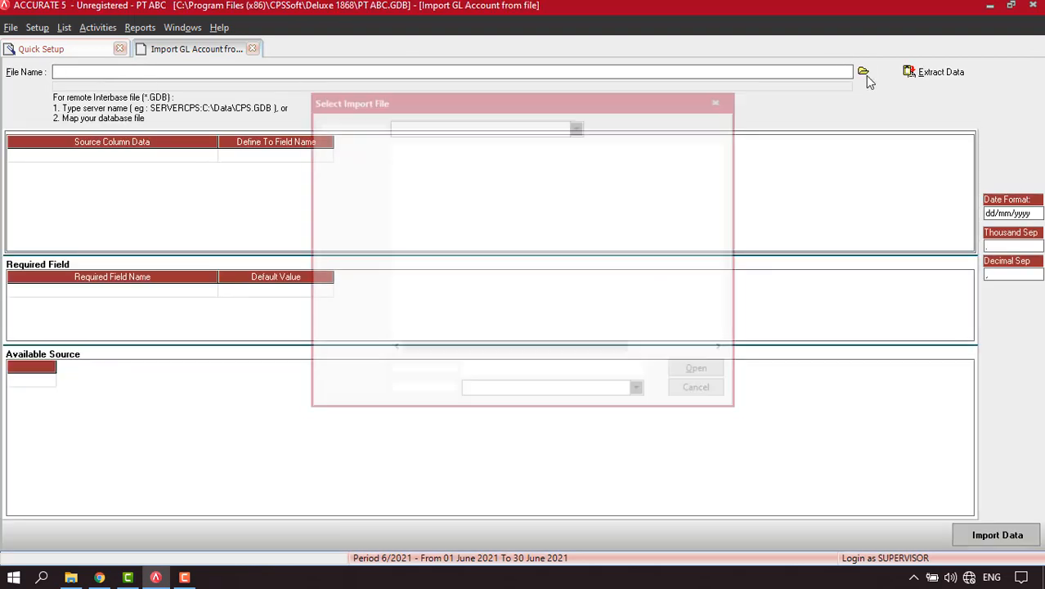
pyautogui.click(503, 396)
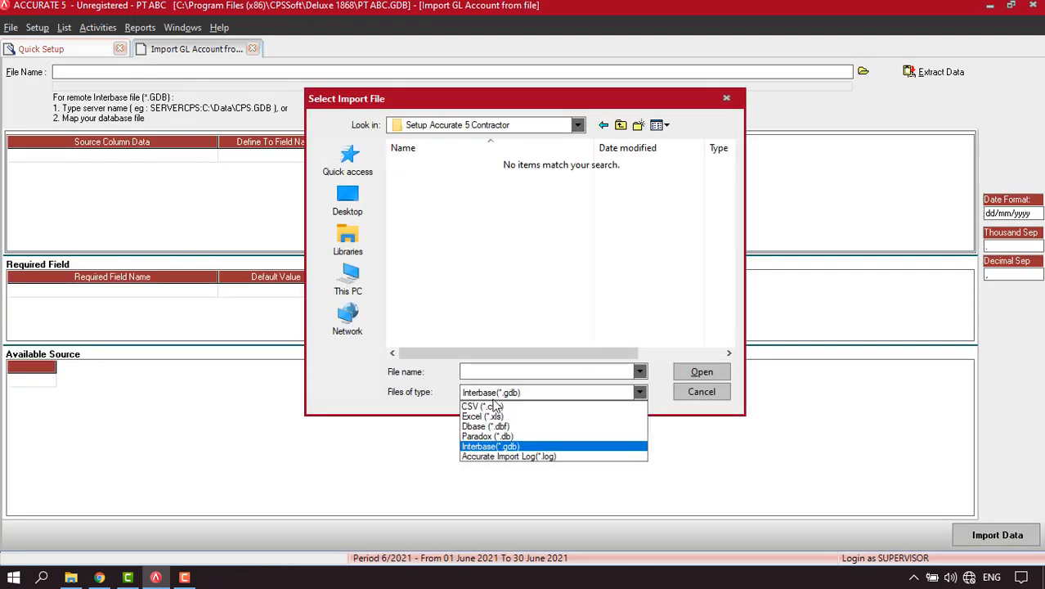
pyautogui.click(484, 417)
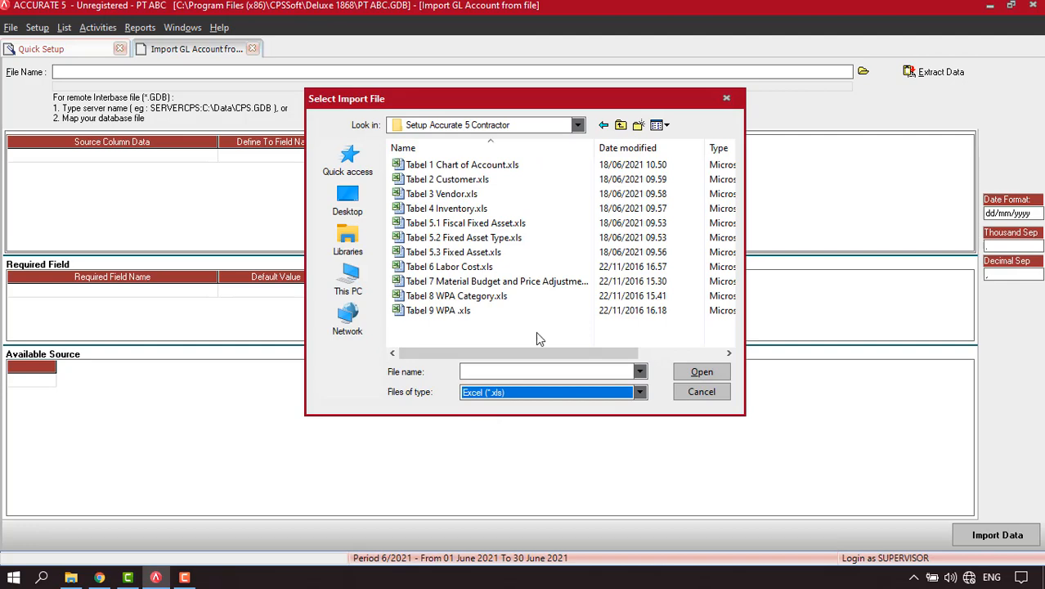
pyautogui.click(491, 165)
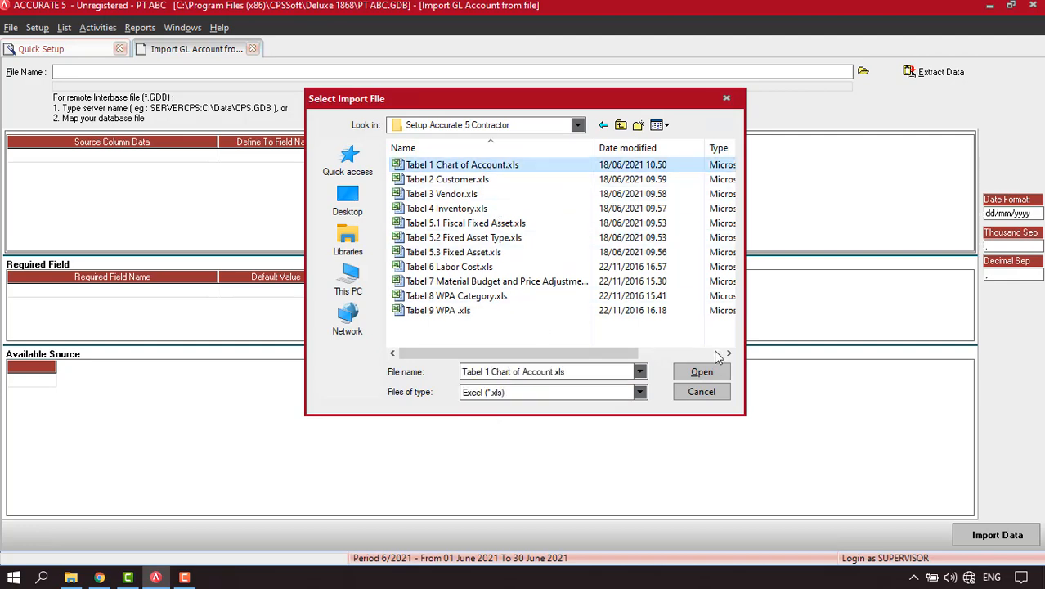
pyautogui.click(705, 373)
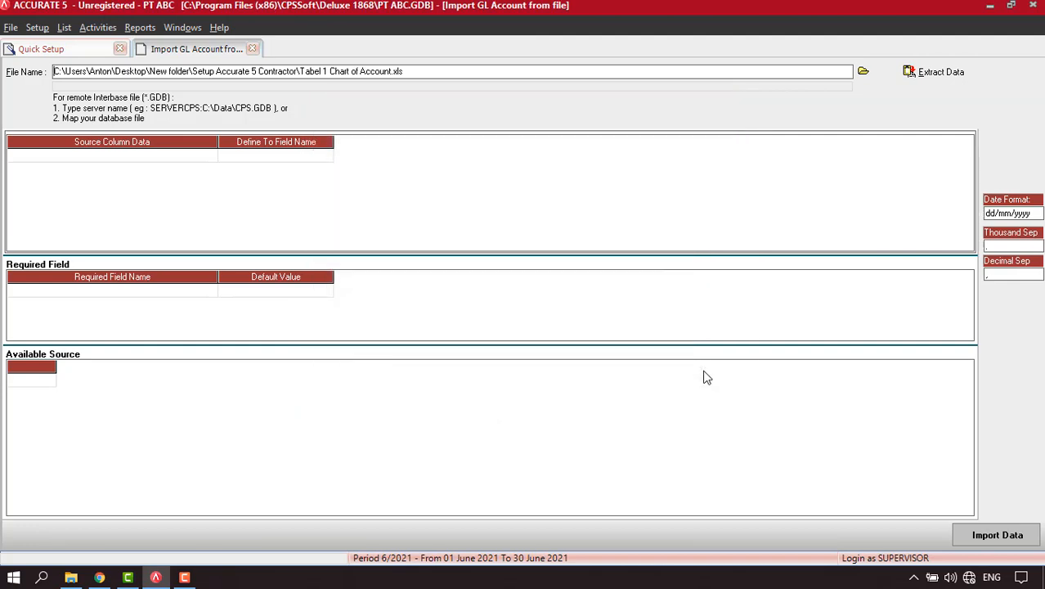
# Extract the spreadsheet data and delete its header row.
pyautogui.click(941, 78)
pyautogui.click(294, 383)
pyautogui.rightClick(296, 383)
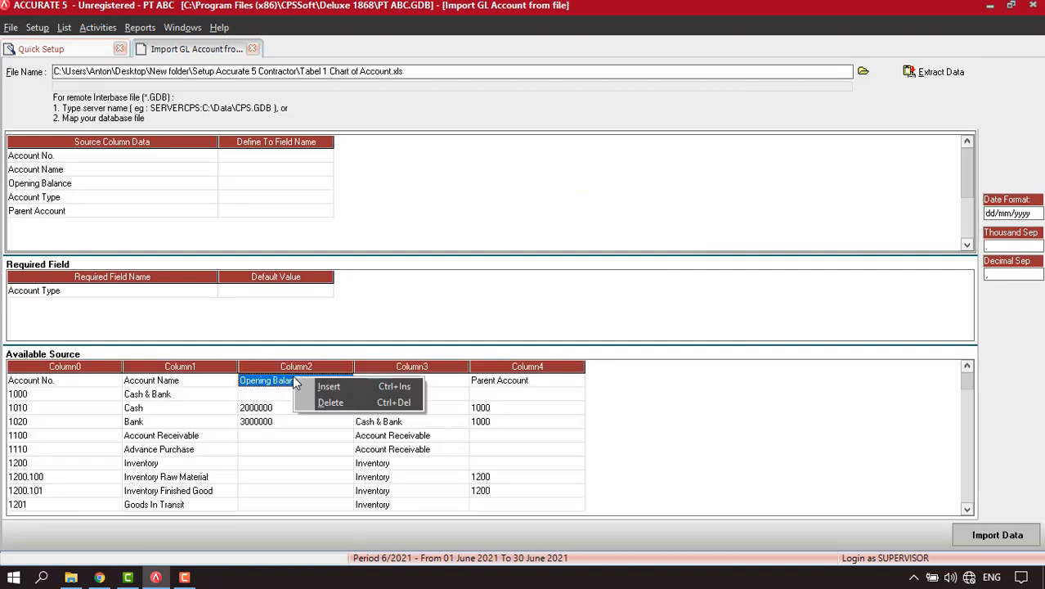
pyautogui.click(332, 409)
pyautogui.click(493, 326)
# Map the first two source columns to Account No and Account Name.
pyautogui.click(326, 158)
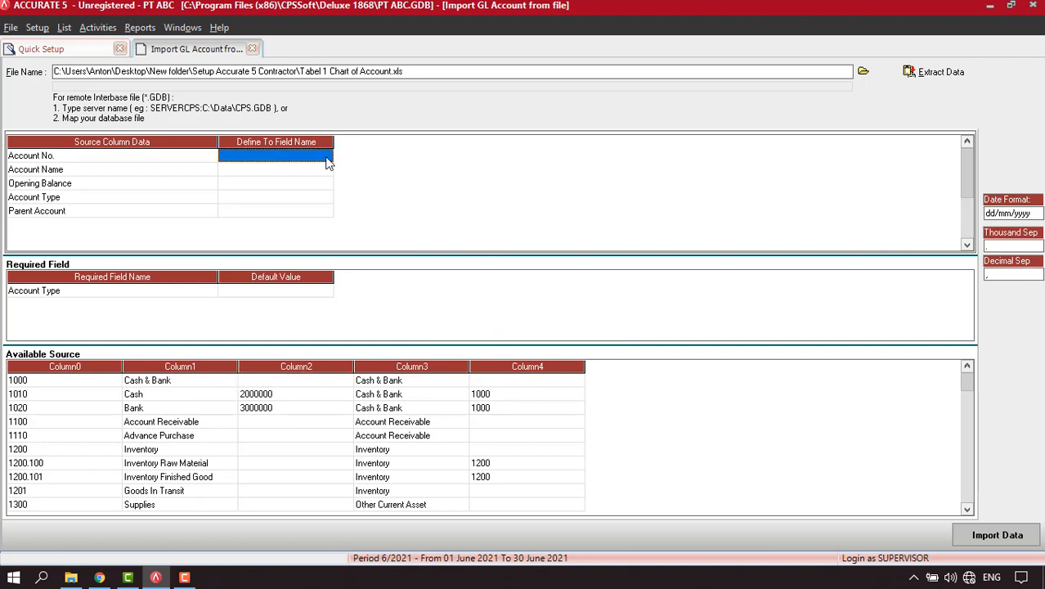
pyautogui.click(327, 161)
pyautogui.click(327, 161)
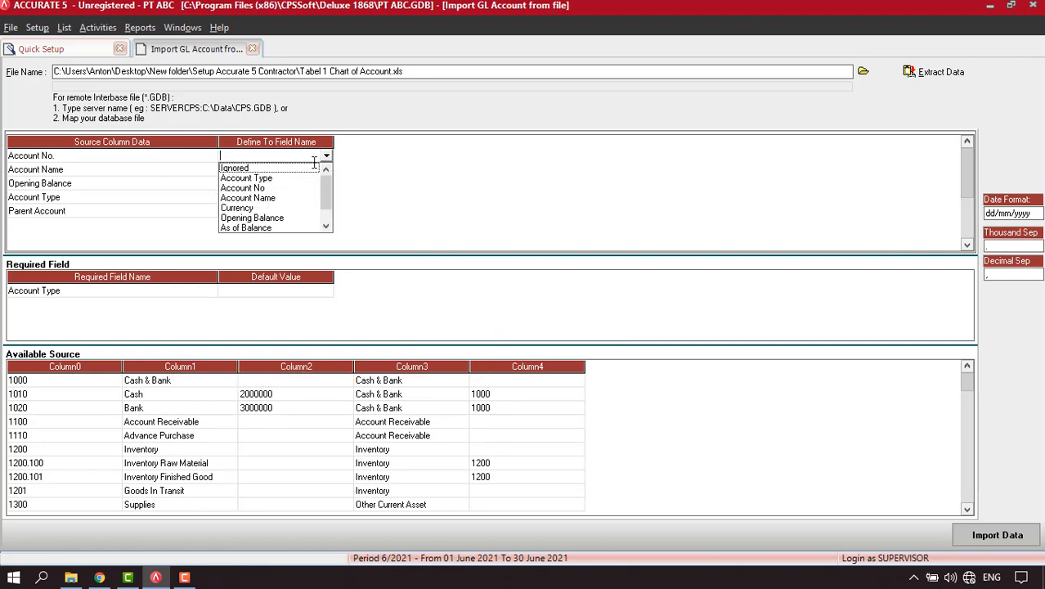
pyautogui.click(260, 189)
pyautogui.click(326, 169)
pyautogui.click(327, 169)
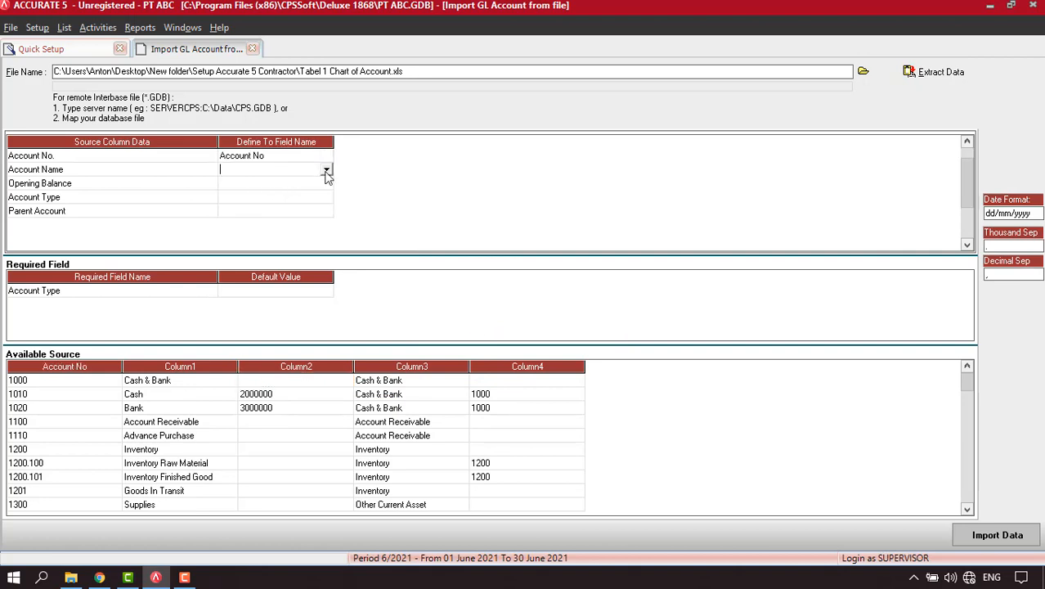
pyautogui.click(326, 170)
pyautogui.click(269, 201)
# Map the remaining columns to Opening Balance and Account Type.
pyautogui.click(309, 186)
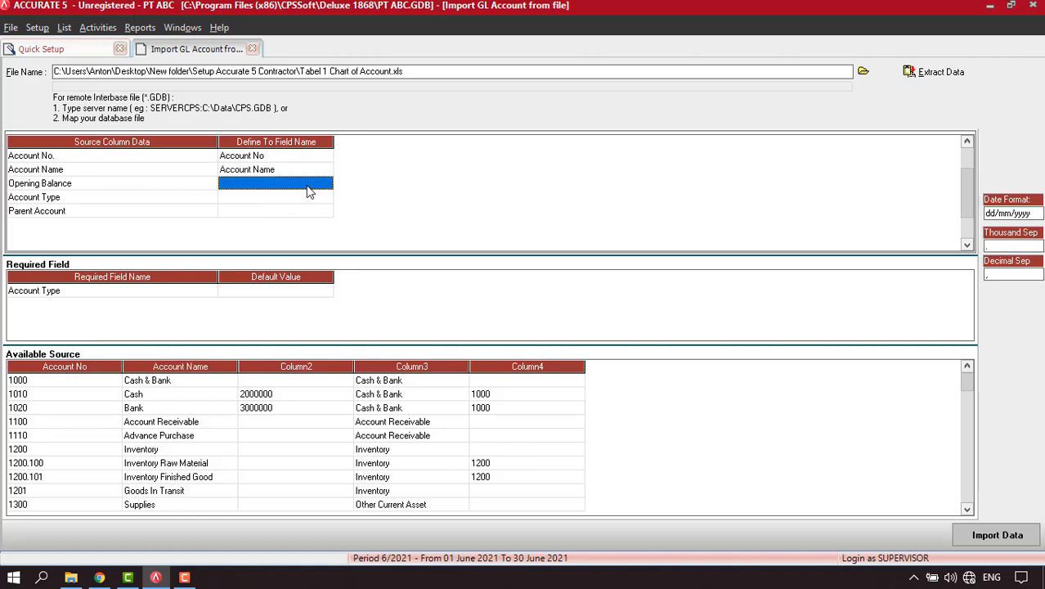
pyautogui.click(324, 188)
pyautogui.click(325, 186)
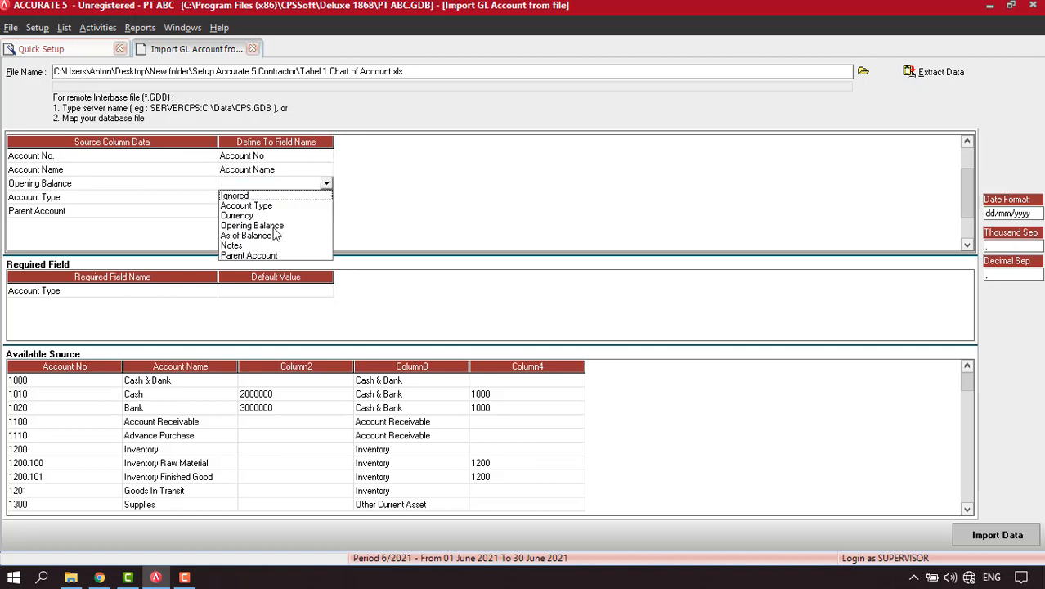
pyautogui.click(275, 226)
pyautogui.click(314, 198)
pyautogui.click(326, 198)
pyautogui.click(327, 197)
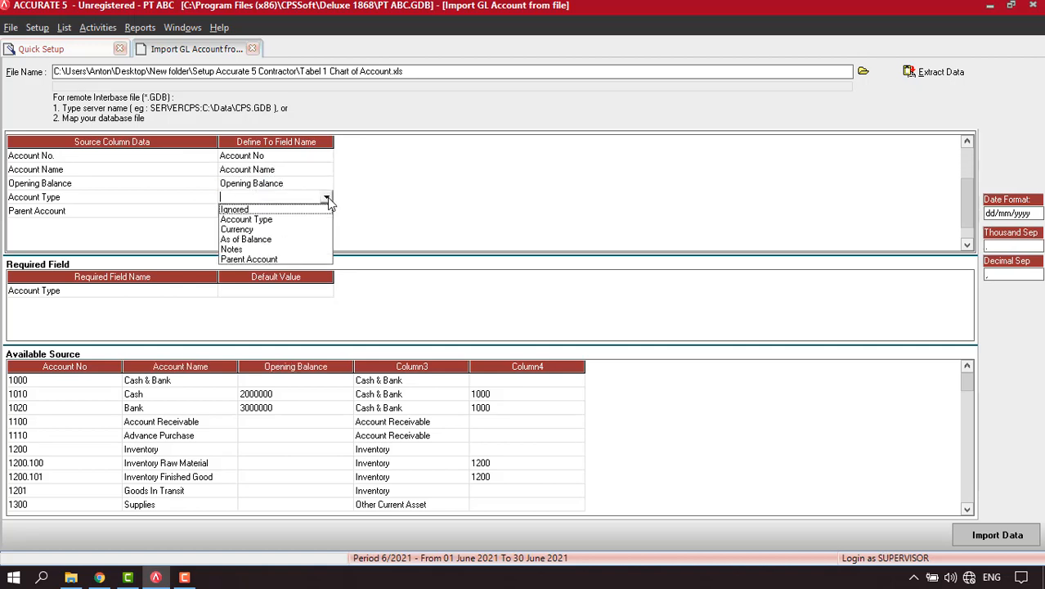
pyautogui.click(263, 221)
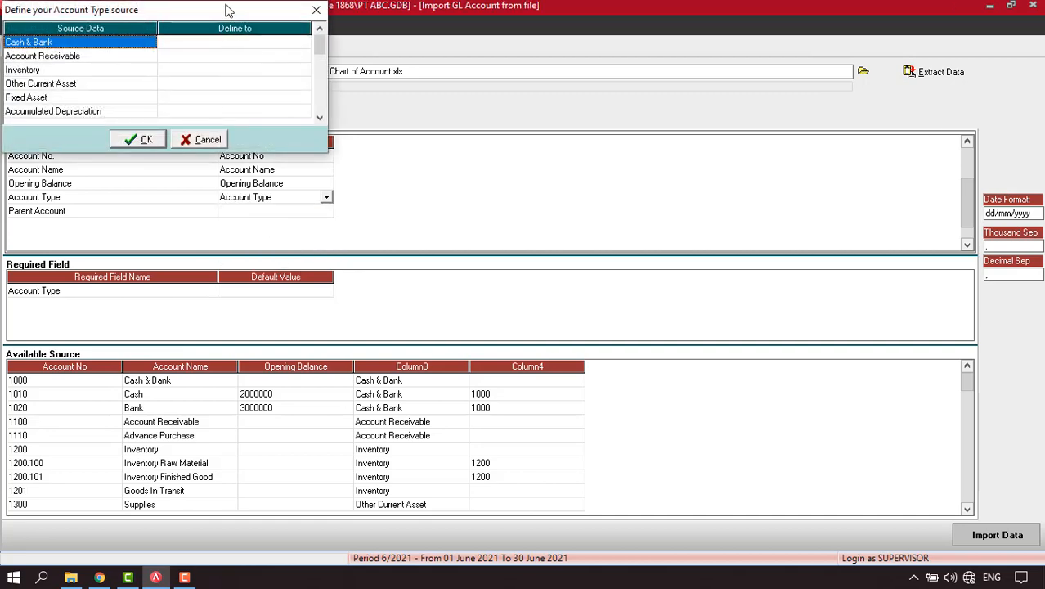
# Match Cash & Bank, Account Receivable, Inventory, Other Current Asset and Fixed Asset to their ACCURATE types.
pyautogui.moveTo(226, 8); pyautogui.dragTo(513, 120)
pyautogui.click(577, 152)
pyautogui.click(589, 153)
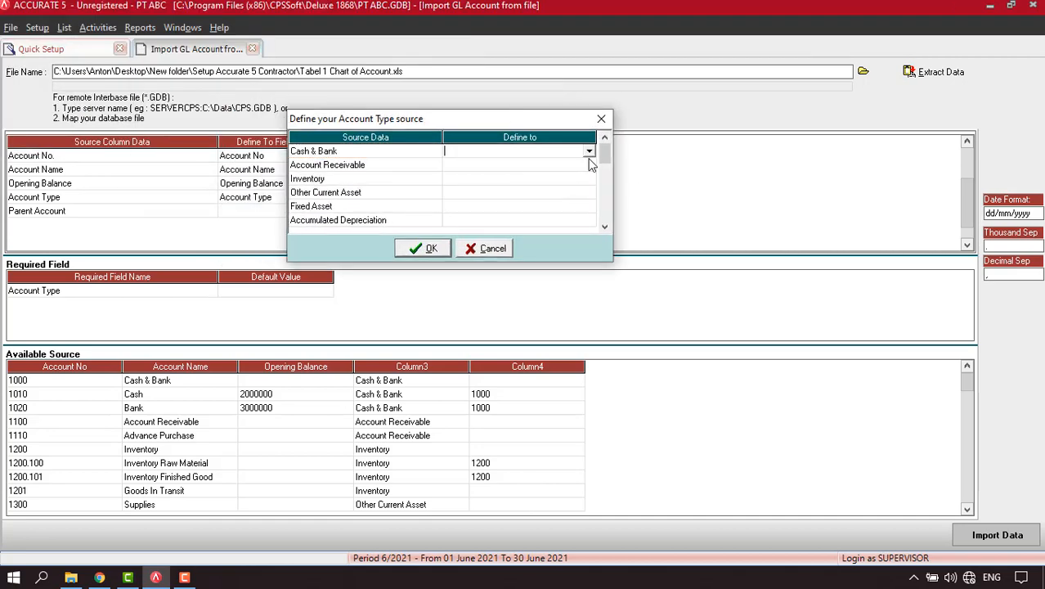
pyautogui.click(590, 153)
pyautogui.click(497, 165)
pyautogui.click(565, 166)
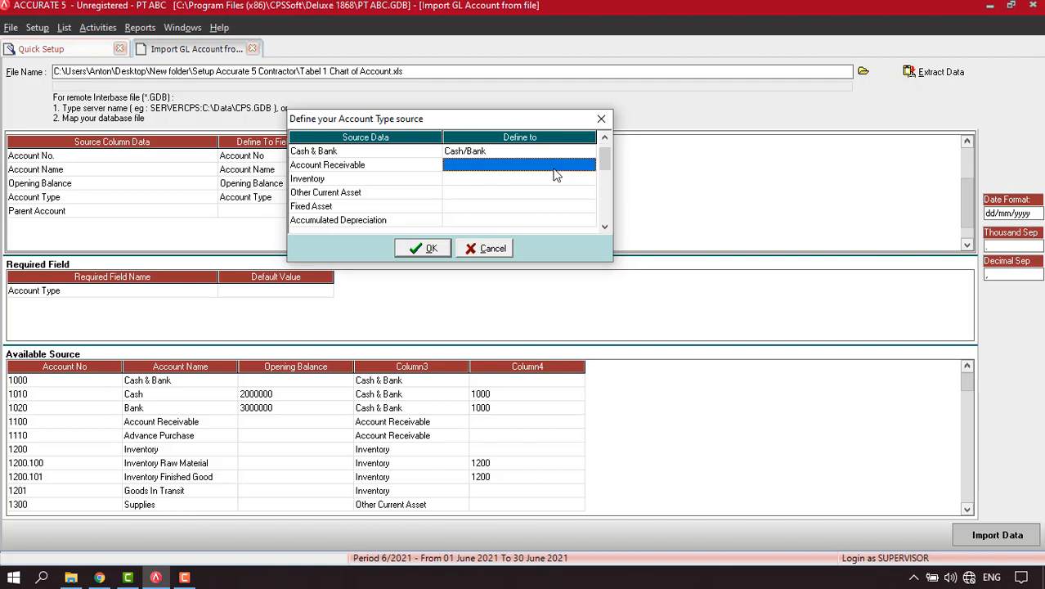
pyautogui.click(589, 166)
pyautogui.click(591, 166)
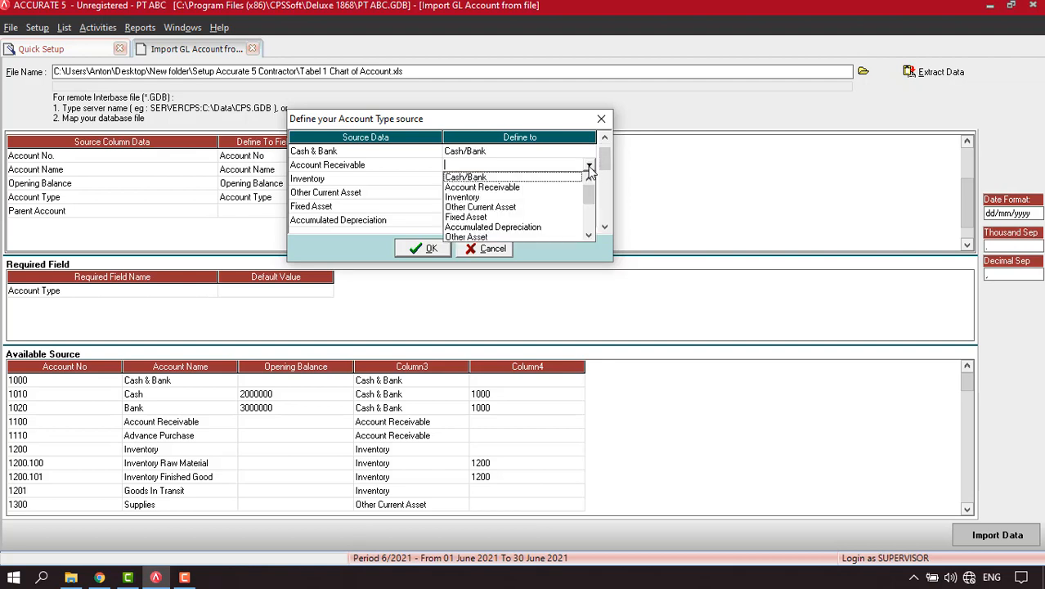
pyautogui.click(488, 187)
pyautogui.click(546, 180)
pyautogui.click(576, 183)
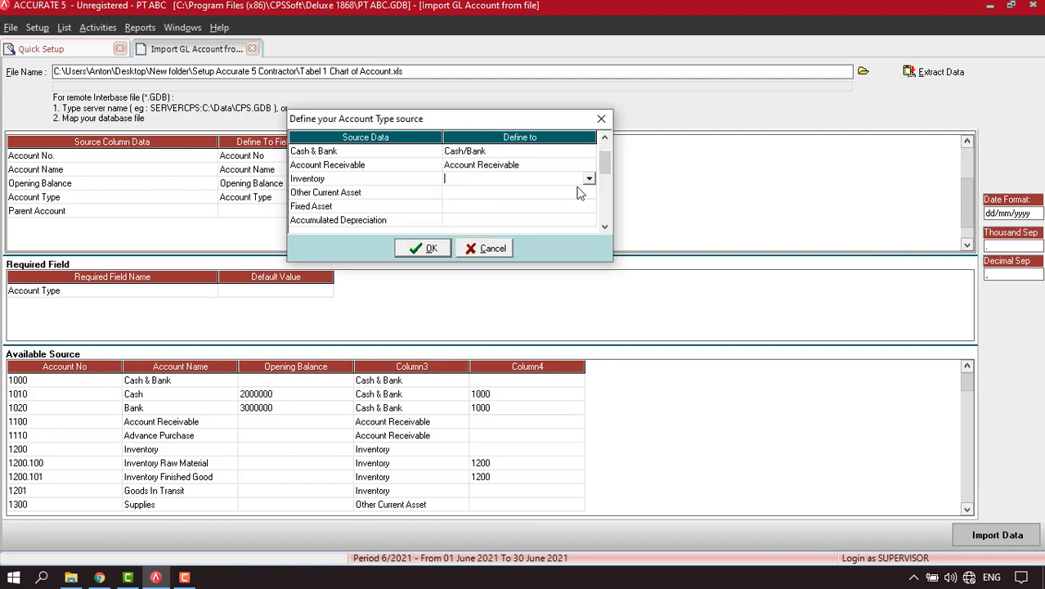
pyautogui.click(590, 181)
pyautogui.click(465, 212)
pyautogui.click(563, 196)
pyautogui.click(564, 200)
pyautogui.click(590, 194)
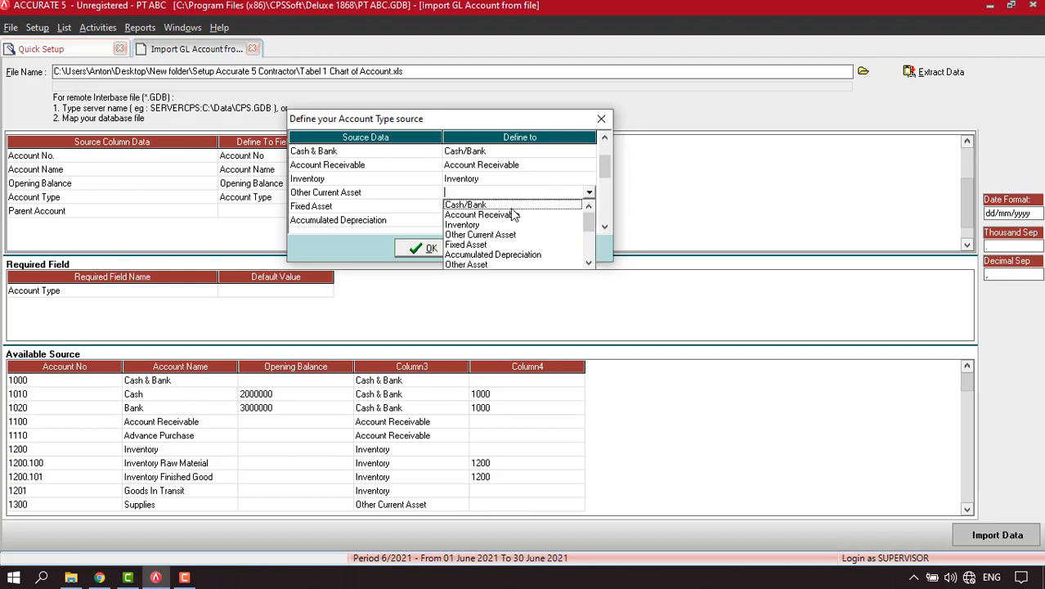
pyautogui.click(506, 237)
pyautogui.click(580, 211)
pyautogui.click(582, 211)
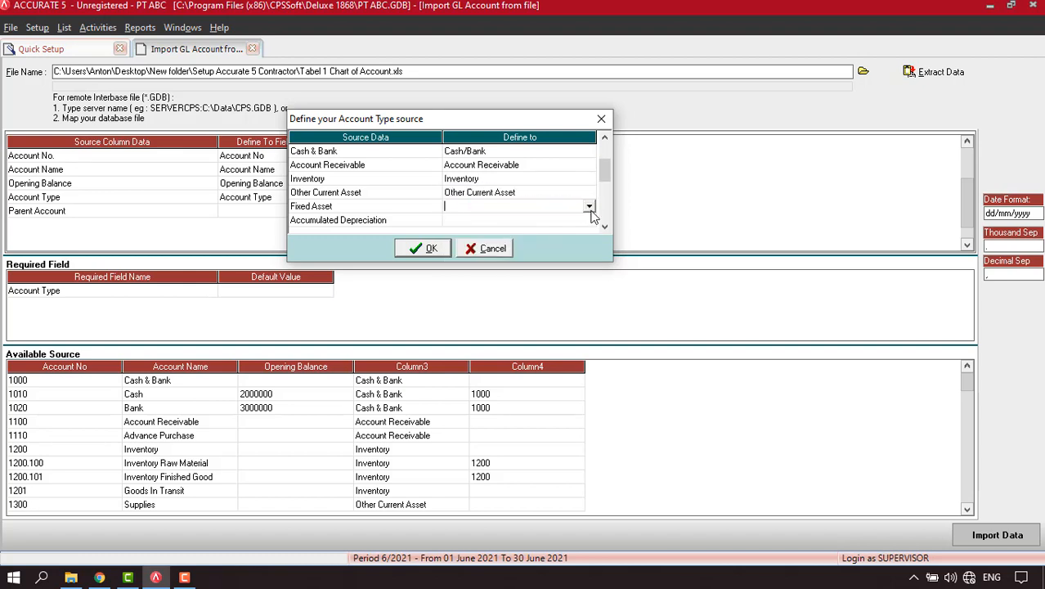
pyautogui.click(589, 207)
pyautogui.click(494, 260)
# Match Accumulated Depreciation, Account Payable, Other Current Liability and Long Term Liability to their types.
pyautogui.click(605, 227)
pyautogui.click(605, 228)
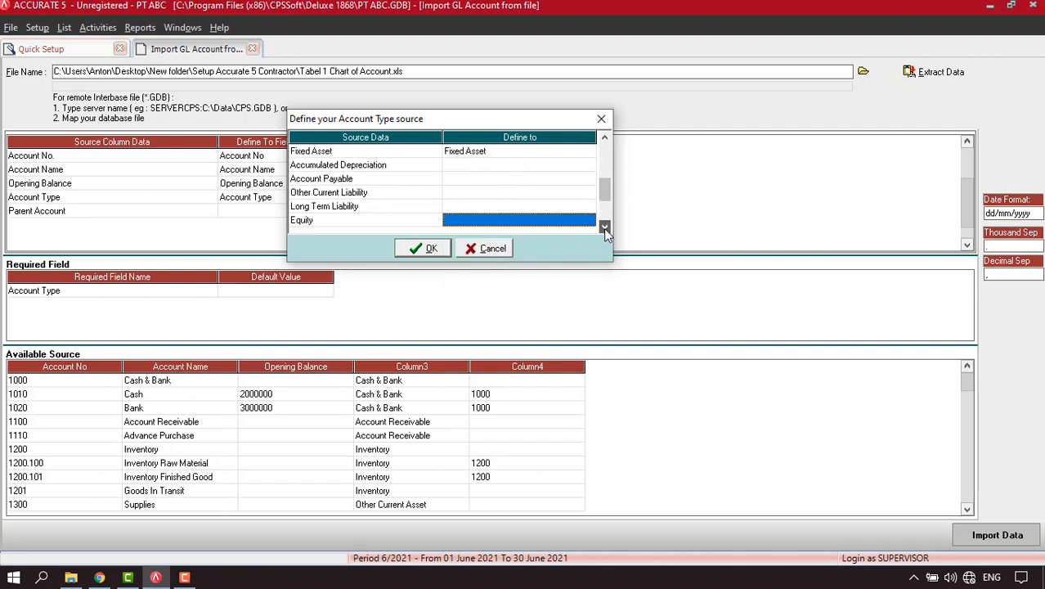
pyautogui.click(548, 167)
pyautogui.click(589, 166)
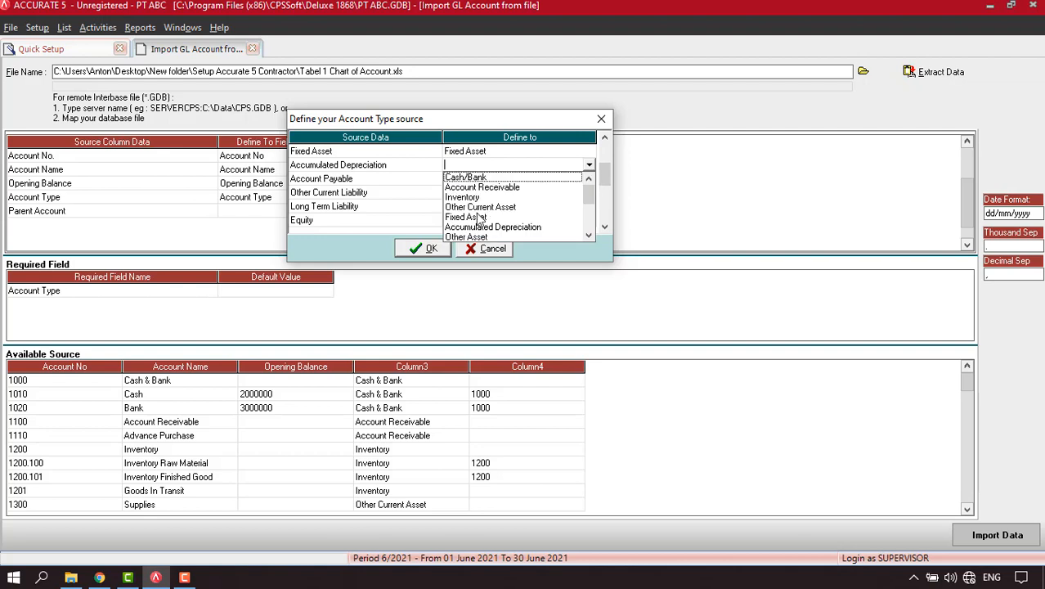
pyautogui.click(507, 224)
pyautogui.click(572, 180)
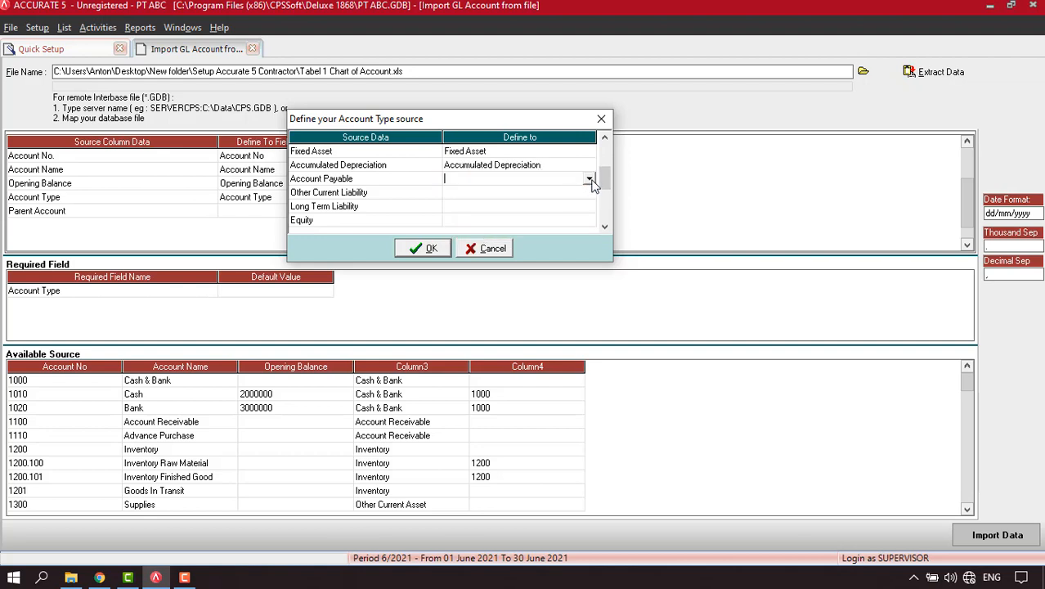
pyautogui.click(589, 178)
pyautogui.click(590, 252)
pyautogui.click(590, 252)
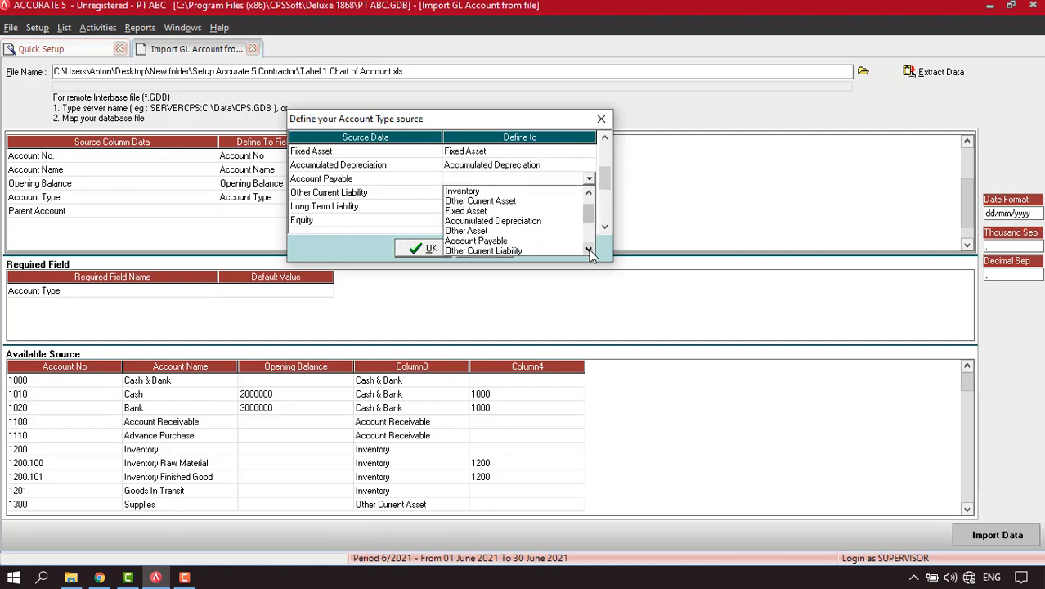
pyautogui.click(478, 241)
pyautogui.click(527, 196)
pyautogui.click(536, 195)
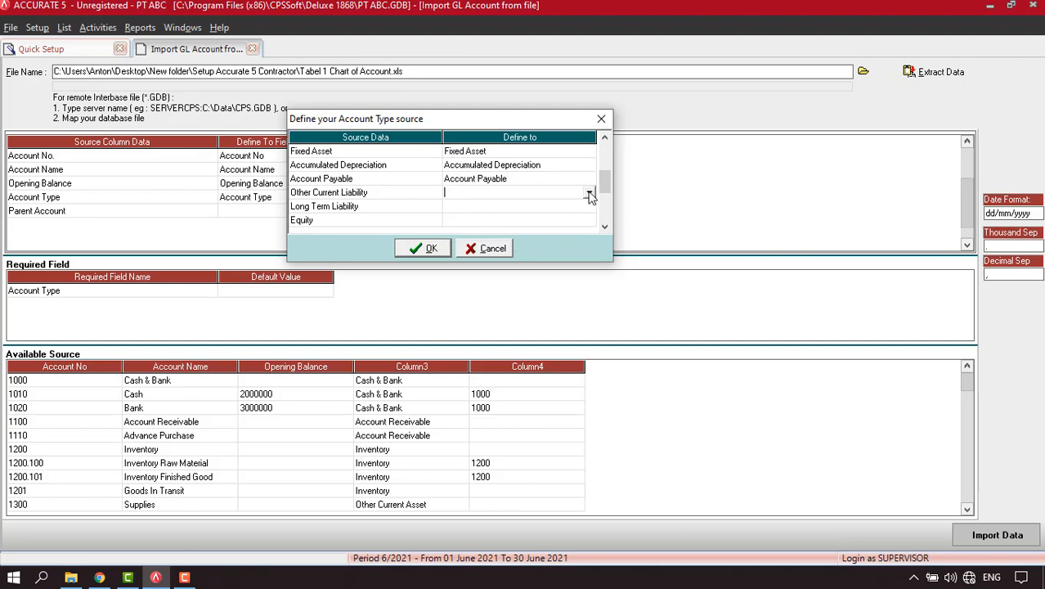
pyautogui.click(589, 192)
pyautogui.click(588, 262)
pyautogui.click(588, 263)
pyautogui.click(588, 263)
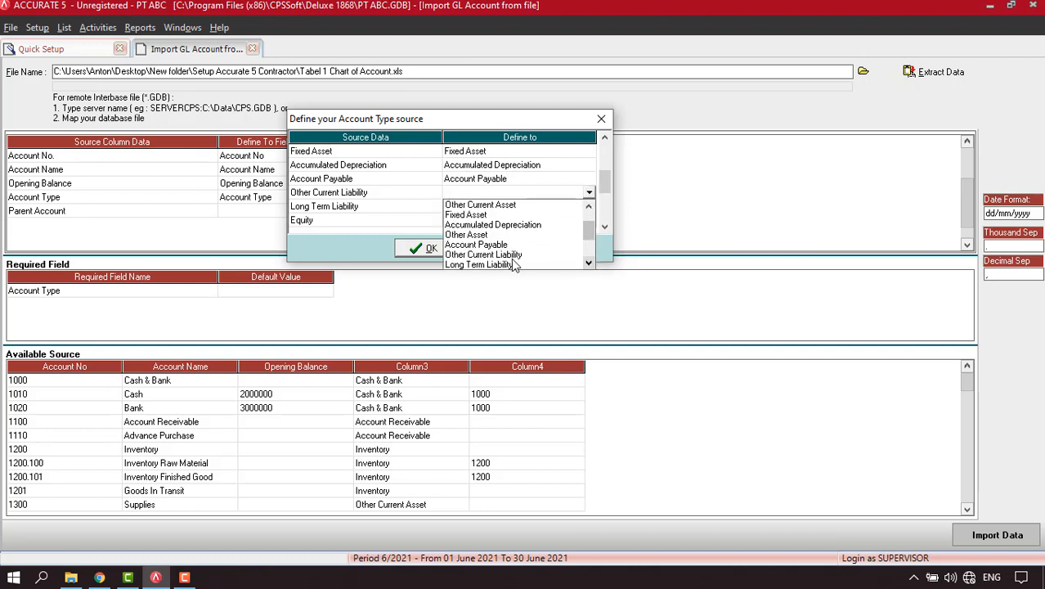
pyautogui.click(495, 254)
pyautogui.click(565, 206)
pyautogui.click(586, 209)
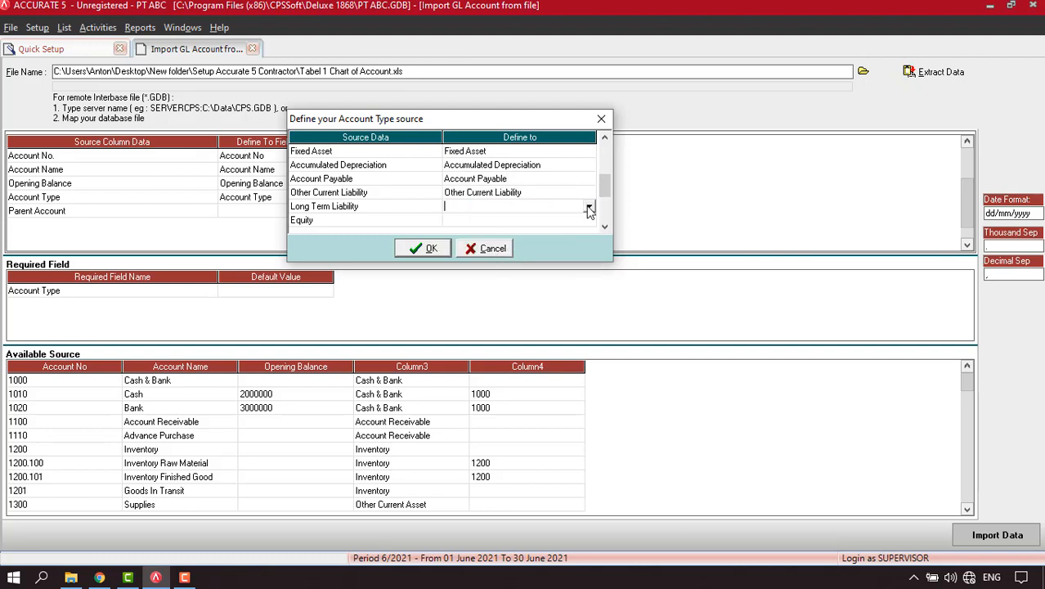
pyautogui.click(589, 207)
pyautogui.click(589, 278)
pyautogui.click(589, 279)
pyautogui.click(589, 279)
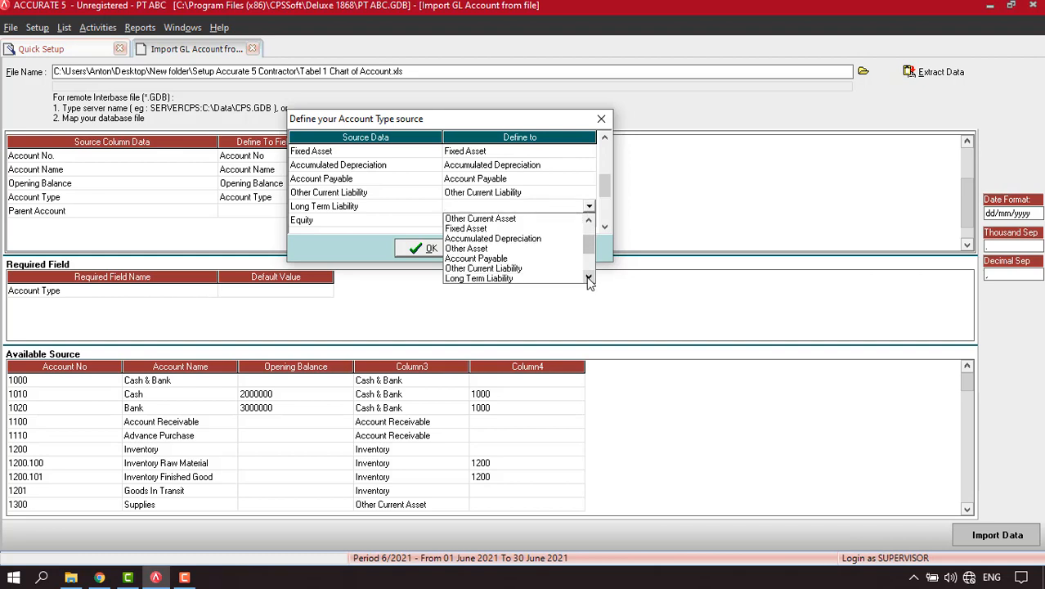
pyautogui.click(589, 279)
pyautogui.click(495, 268)
# Match Equity, Revenue and Cost of Good Sold to their ACCURATE account types.
pyautogui.click(528, 222)
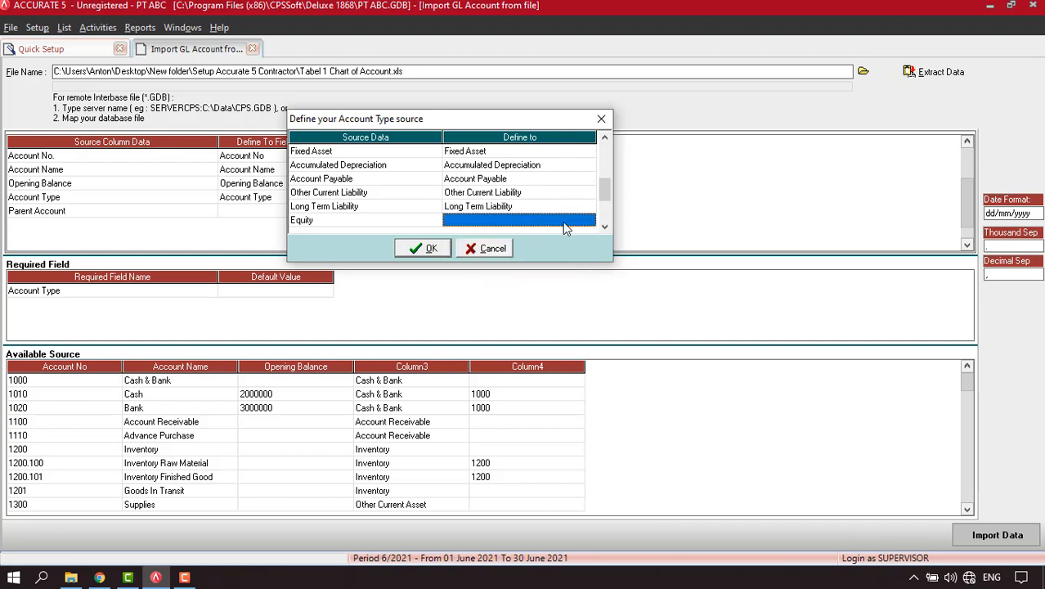
pyautogui.click(582, 222)
pyautogui.click(588, 222)
pyautogui.moveTo(589, 255); pyautogui.dragTo(590, 277)
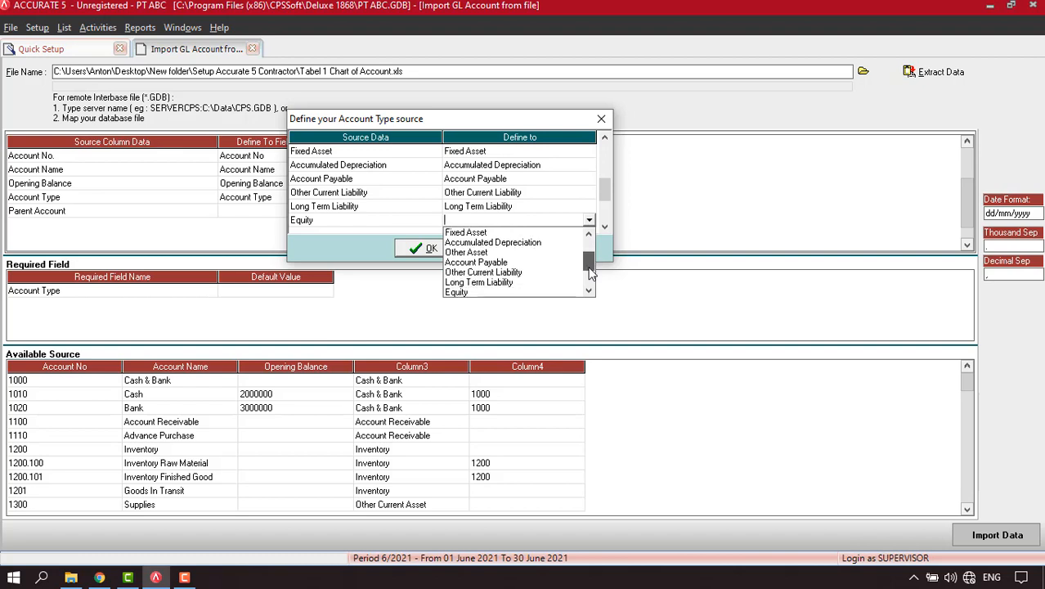
pyautogui.click(495, 292)
pyautogui.click(604, 227)
pyautogui.click(604, 228)
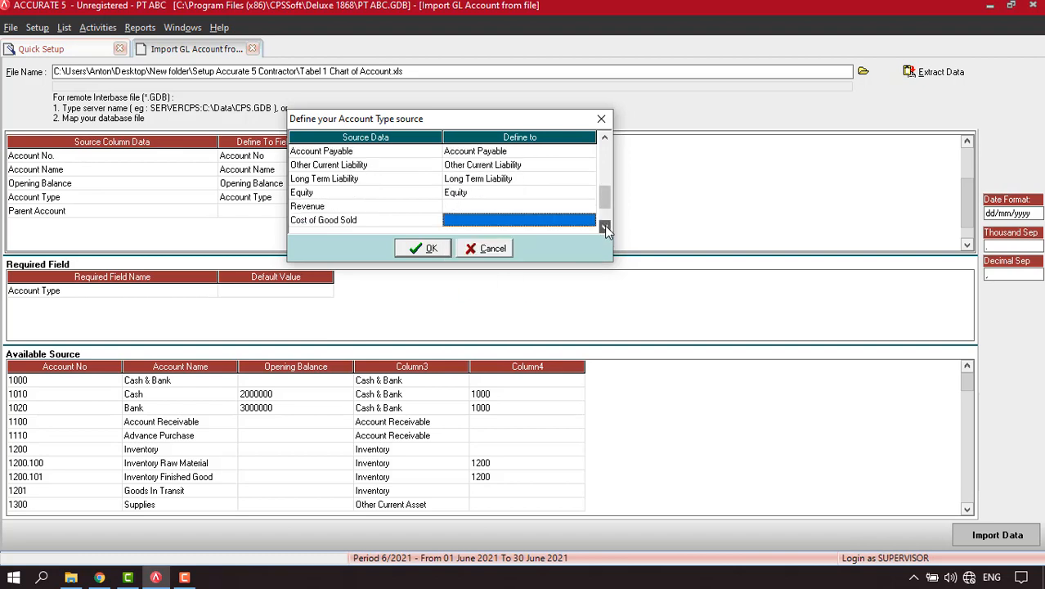
pyautogui.click(602, 224)
pyautogui.click(563, 197)
pyautogui.click(591, 196)
pyautogui.click(589, 194)
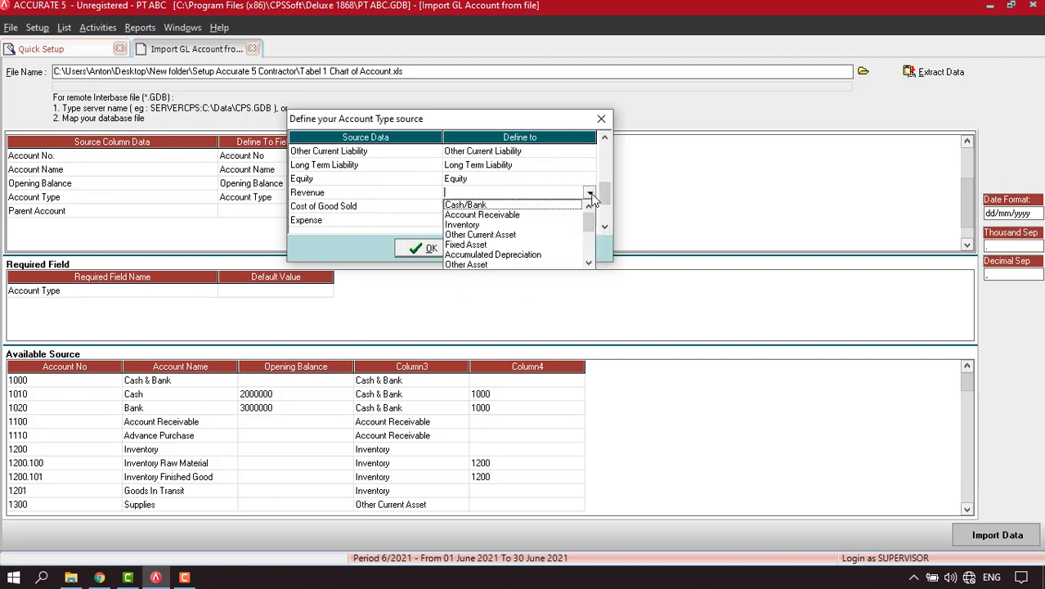
pyautogui.scroll(-4, 592, 198)
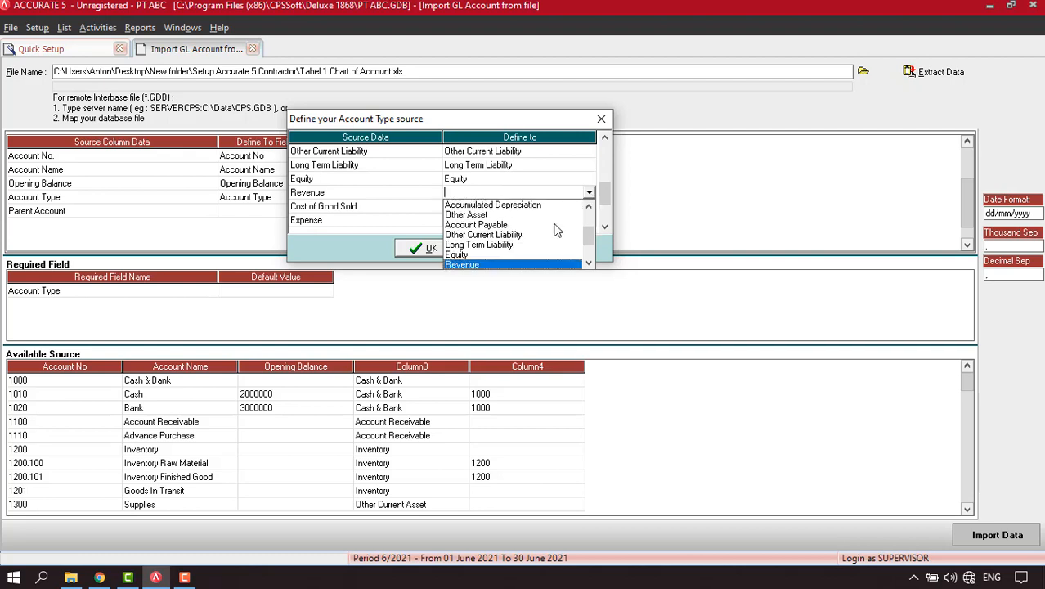
pyautogui.click(528, 265)
pyautogui.click(556, 206)
pyautogui.click(583, 209)
pyautogui.click(589, 208)
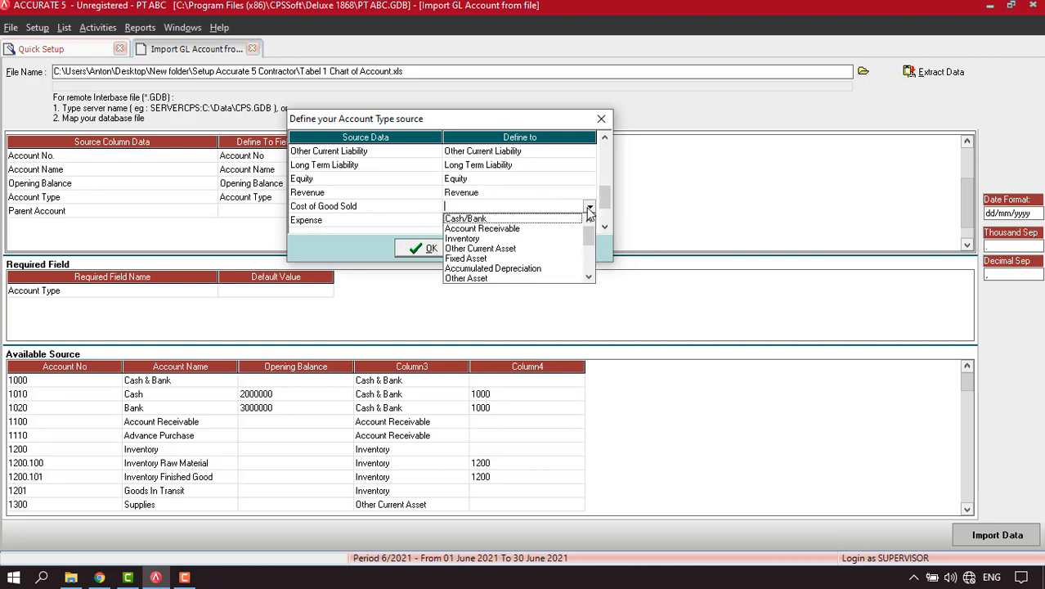
pyautogui.moveTo(590, 237); pyautogui.dragTo(590, 259)
pyautogui.click(512, 269)
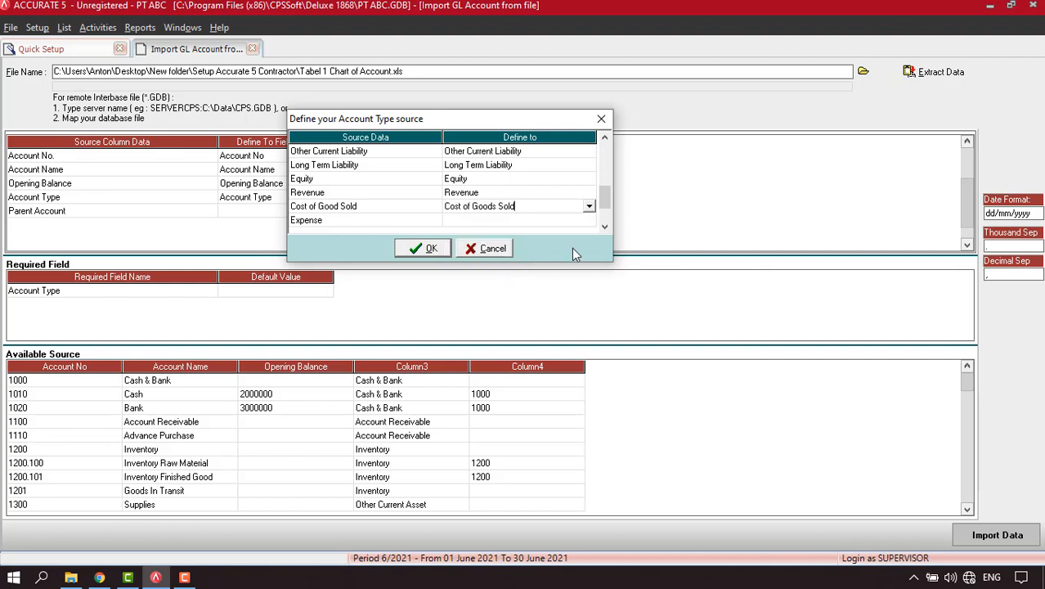
# Match Expense, Other Income and Other Expense to their types and confirm the mappings.
pyautogui.click(606, 226)
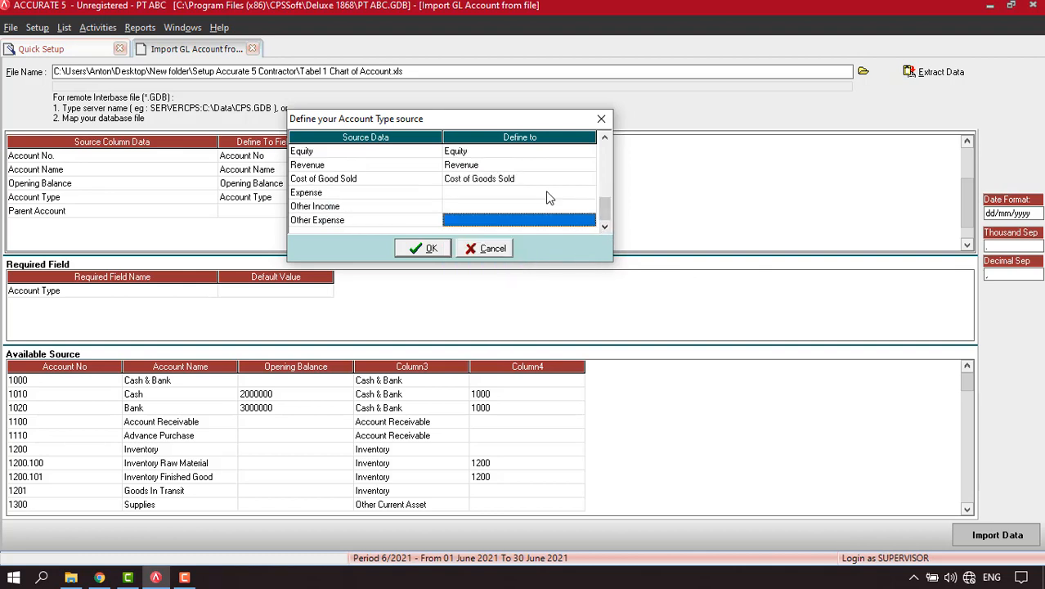
pyautogui.click(546, 193)
pyautogui.click(589, 193)
pyautogui.scroll(-4, 589, 200)
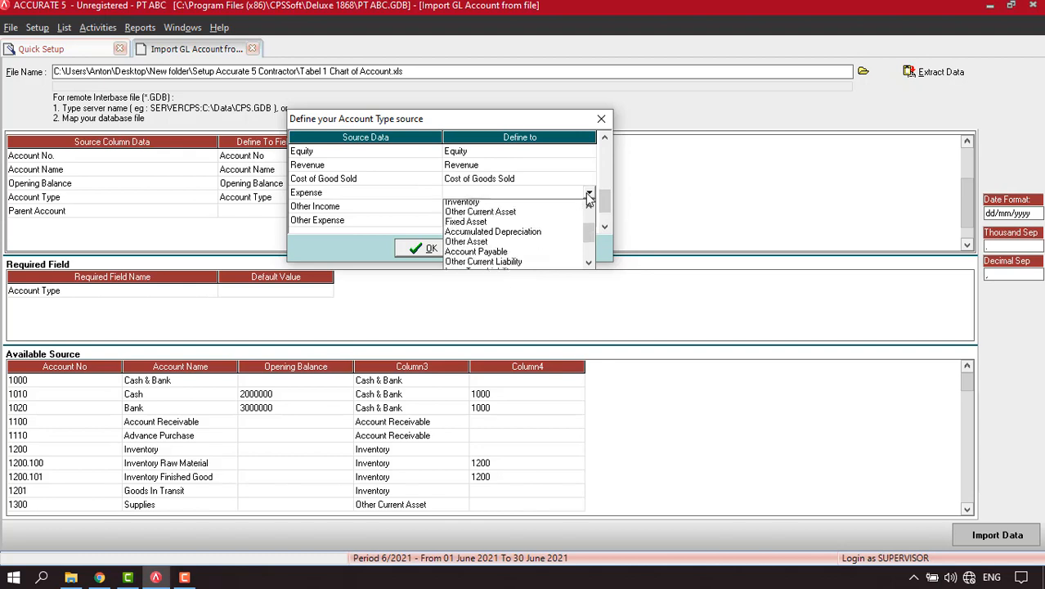
pyautogui.scroll(-3, 589, 201)
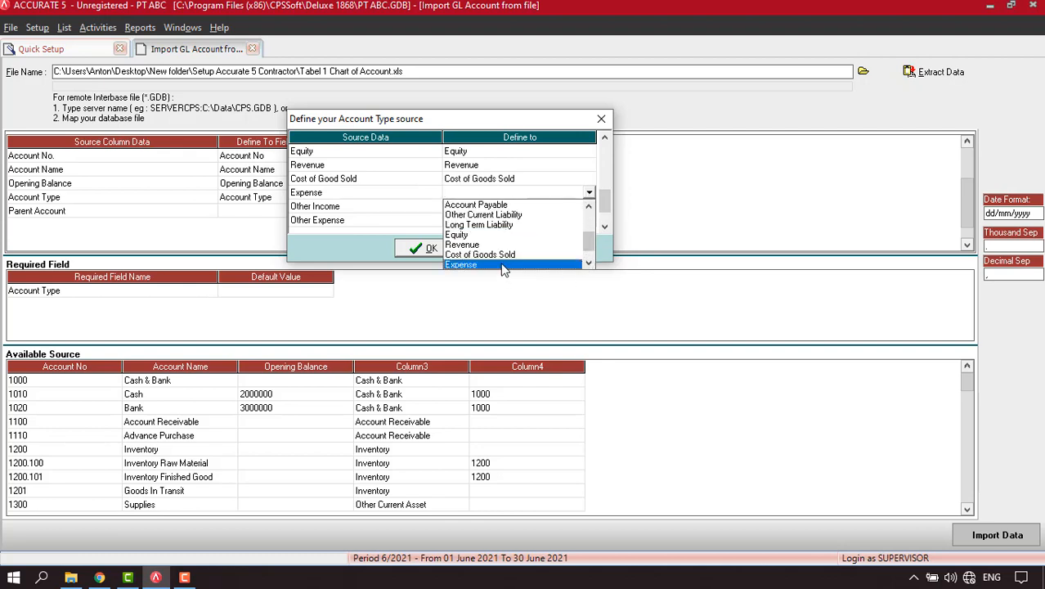
pyautogui.click(505, 264)
pyautogui.click(540, 207)
pyautogui.click(589, 207)
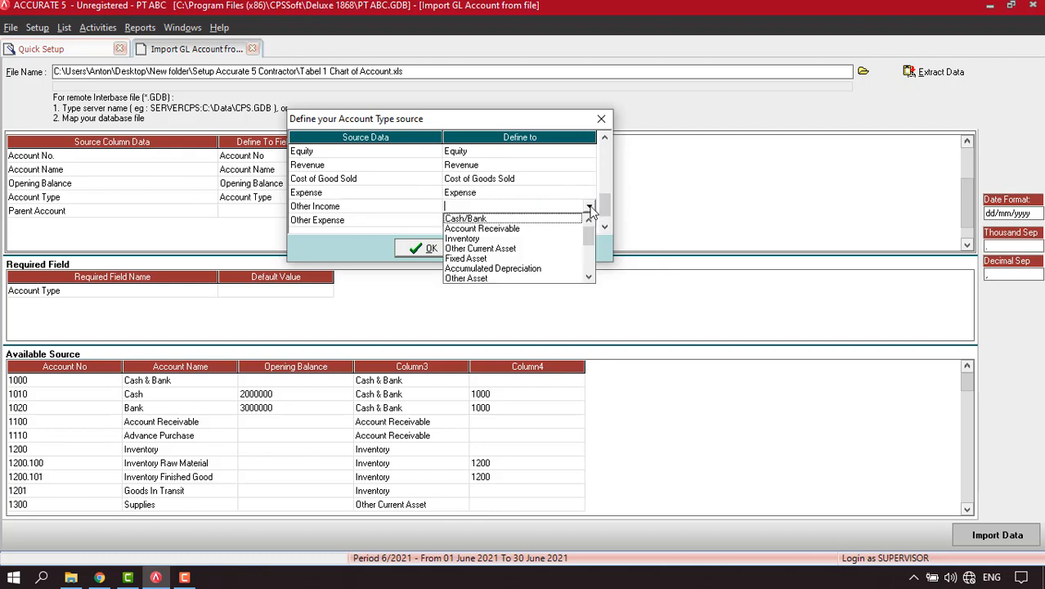
pyautogui.scroll(-4, 590, 211)
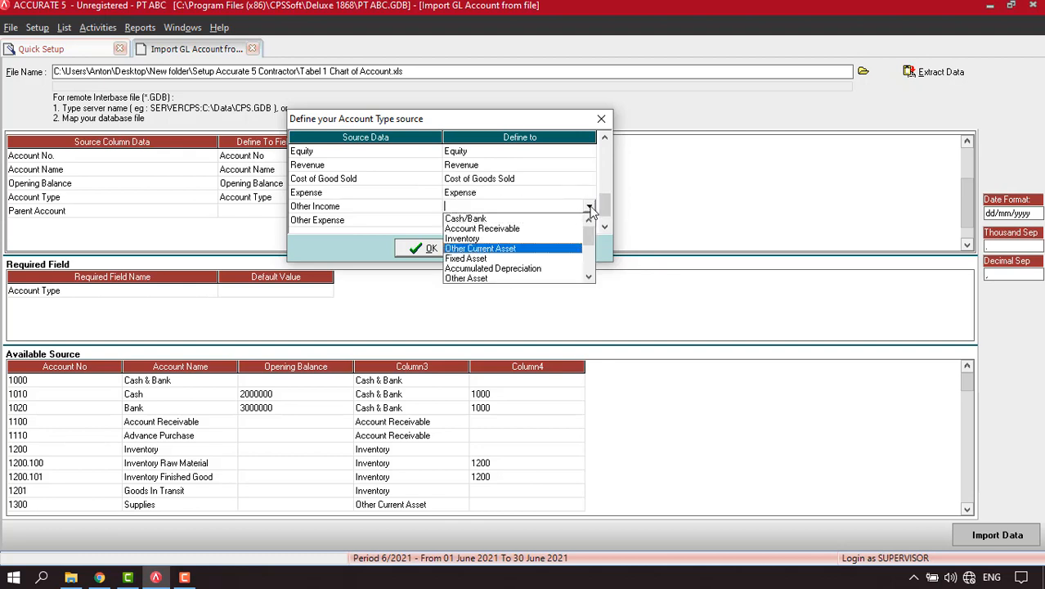
pyautogui.click(590, 277)
pyautogui.moveTo(590, 242); pyautogui.dragTo(589, 278)
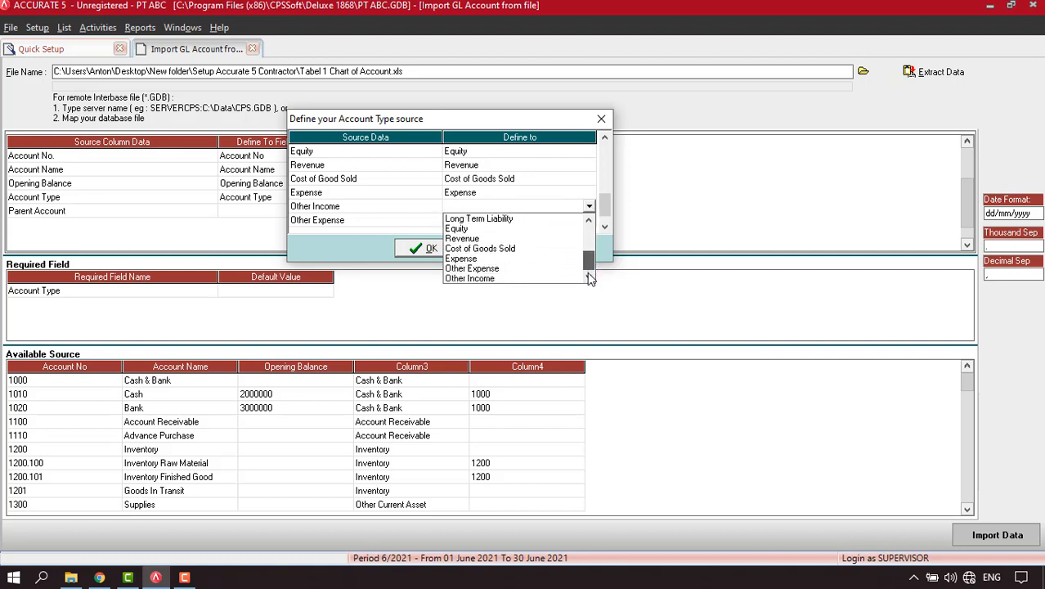
pyautogui.click(507, 269)
pyautogui.click(577, 221)
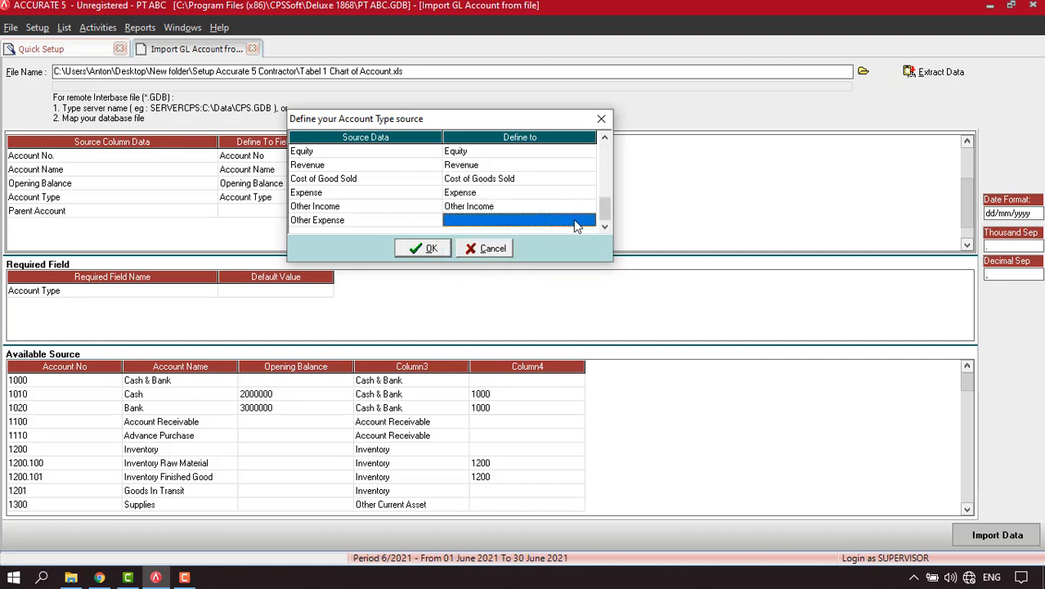
pyautogui.click(589, 220)
pyautogui.moveTo(590, 259); pyautogui.dragTo(591, 291)
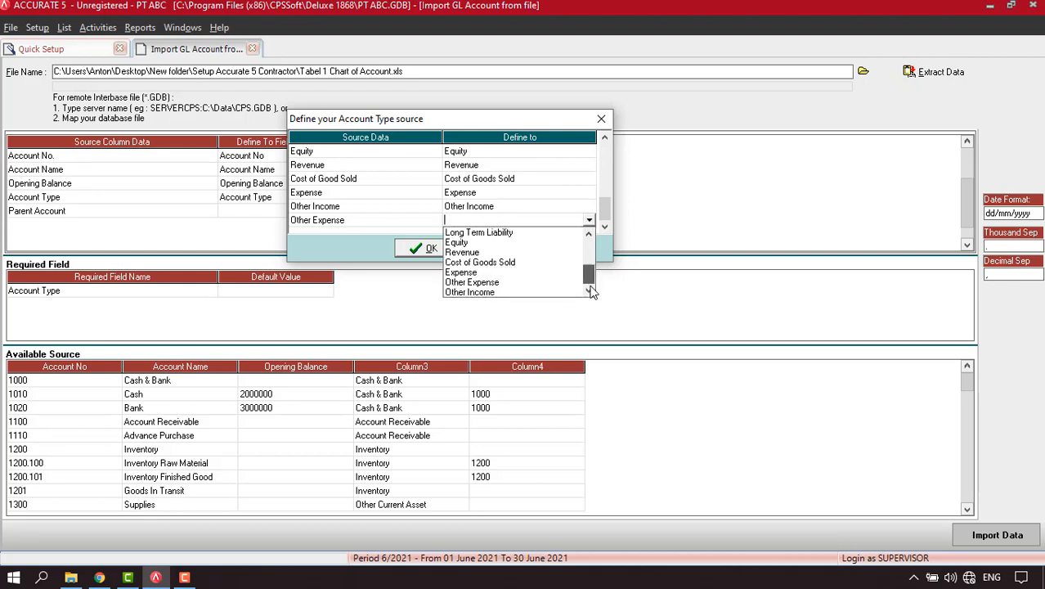
pyautogui.click(492, 291)
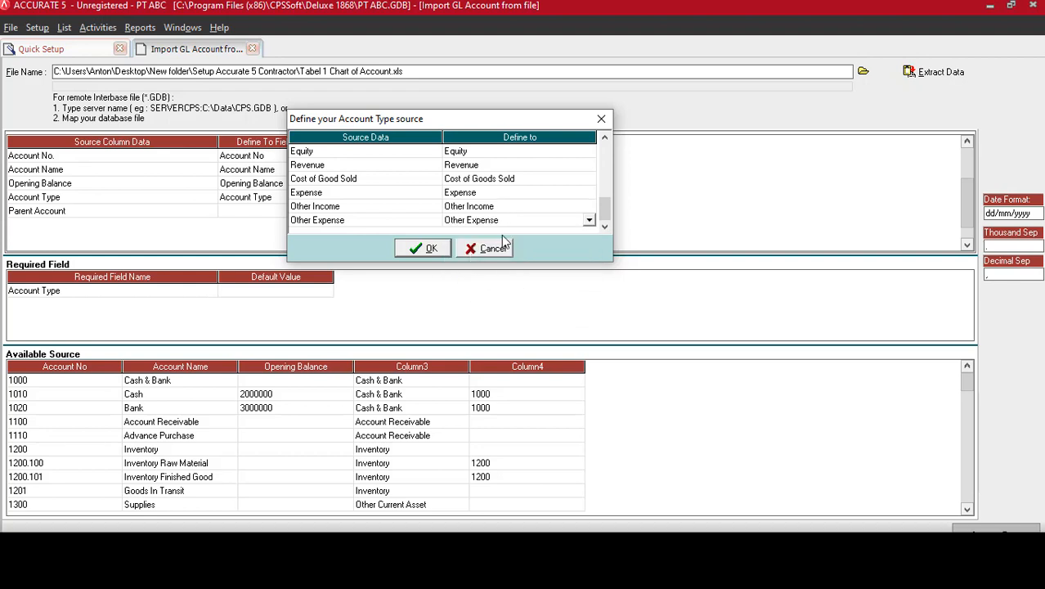
pyautogui.moveTo(604, 211); pyautogui.dragTo(605, 144)
pyautogui.click(606, 227)
pyautogui.click(606, 227)
pyautogui.click(606, 228)
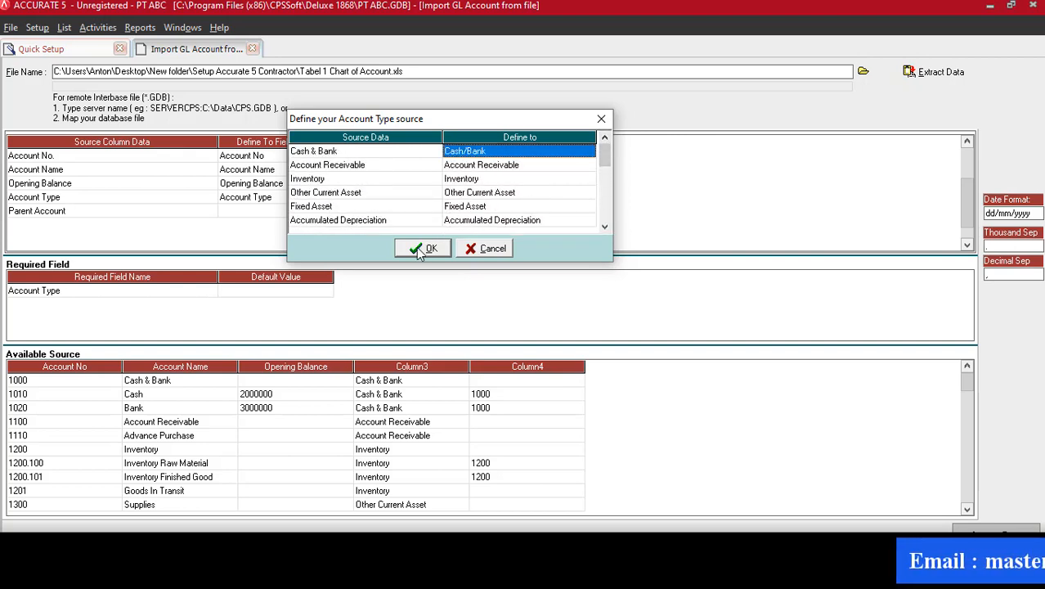
pyautogui.click(418, 249)
# Map the Parent Account column to the Parent Account field and import the accounts.
pyautogui.click(320, 216)
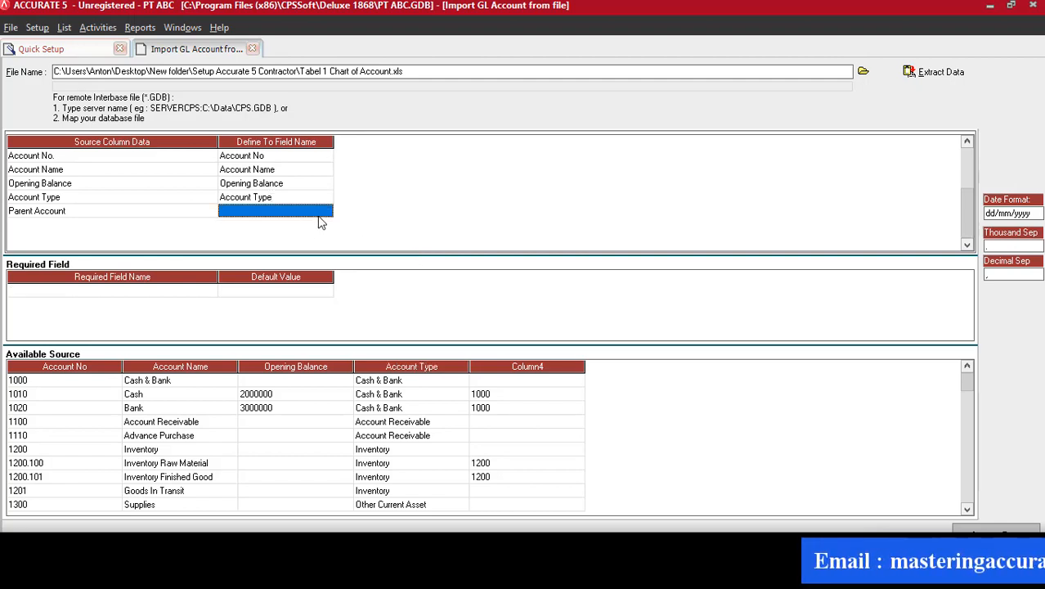
pyautogui.click(325, 211)
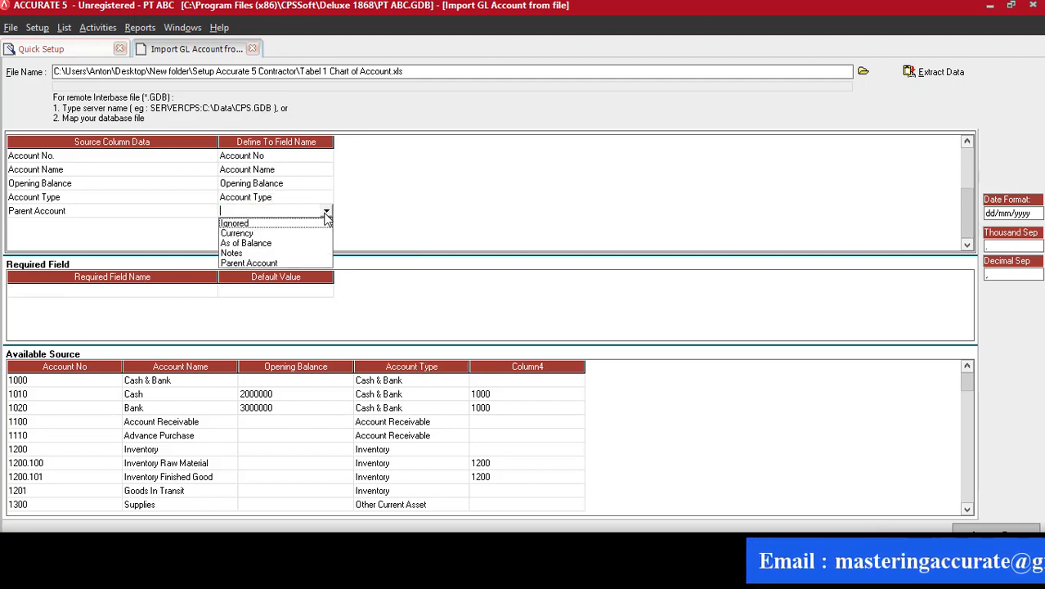
pyautogui.click(262, 265)
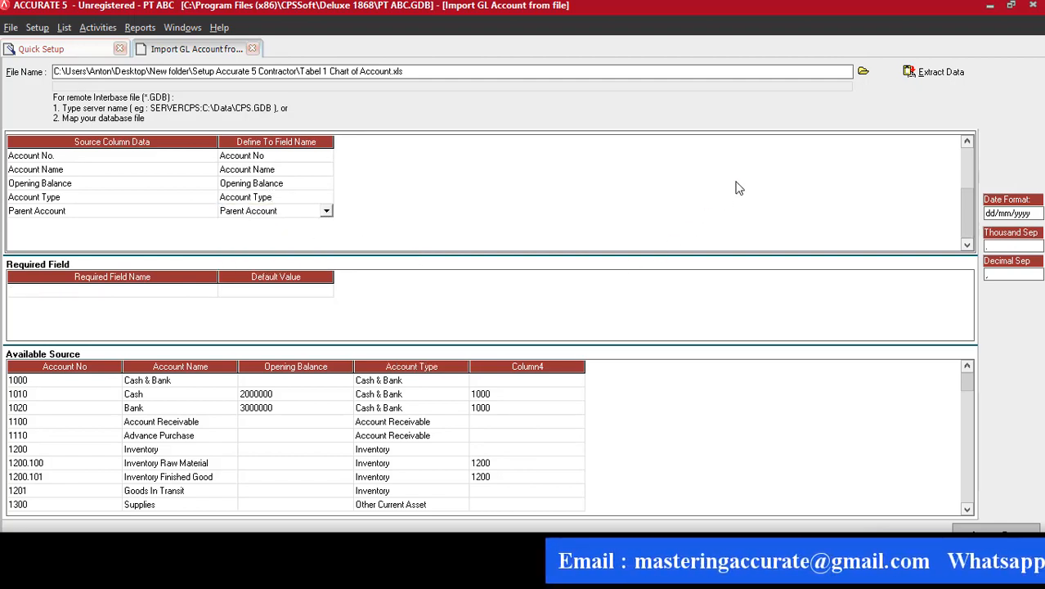
pyautogui.click(1001, 529)
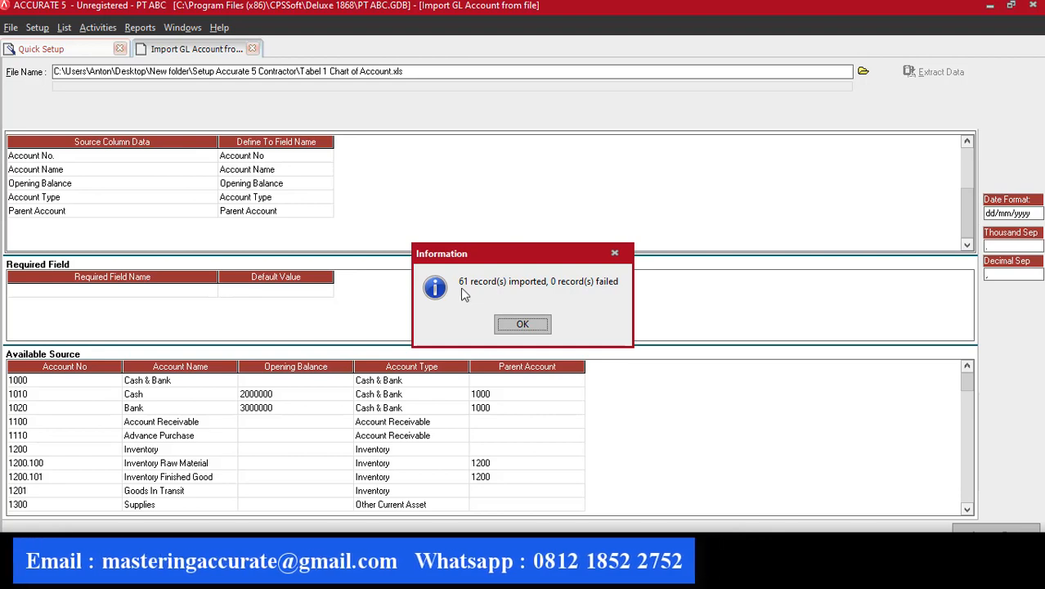
pyautogui.click(522, 327)
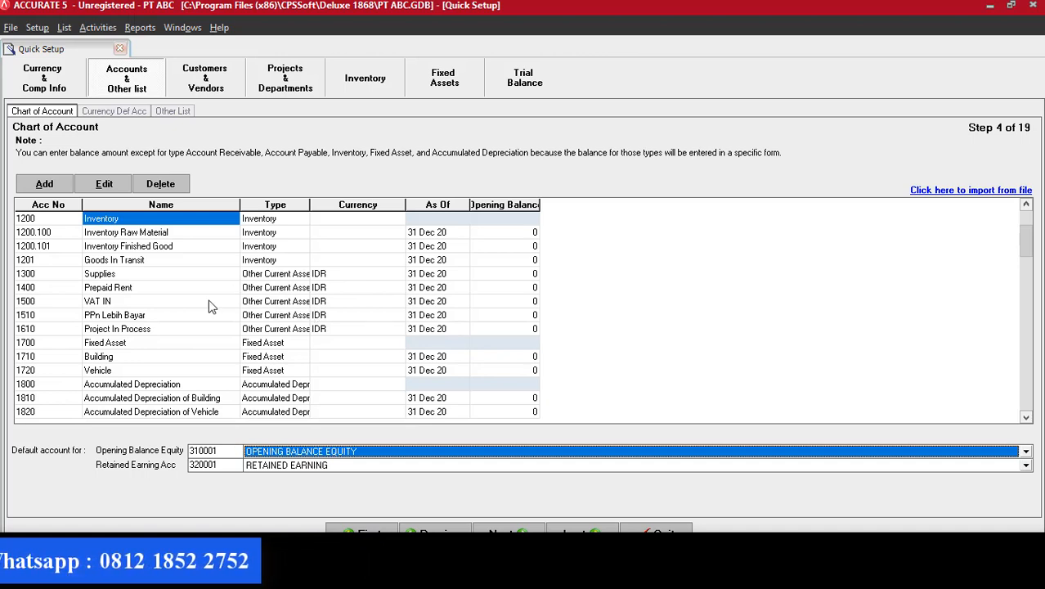
pyautogui.click(1027, 206)
# Scroll the Chart of Account list to check Project Advance Revenue and Project Revenue.
pyautogui.click(1027, 206)
pyautogui.click(1027, 206)
pyautogui.click(1027, 206)
pyautogui.click(1027, 206)
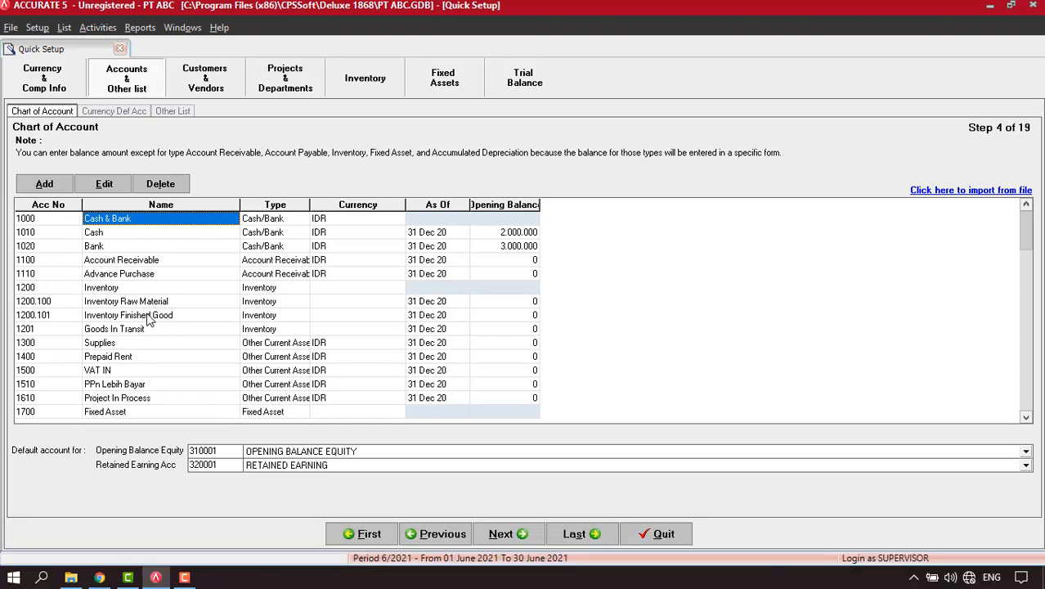
pyautogui.click(1026, 417)
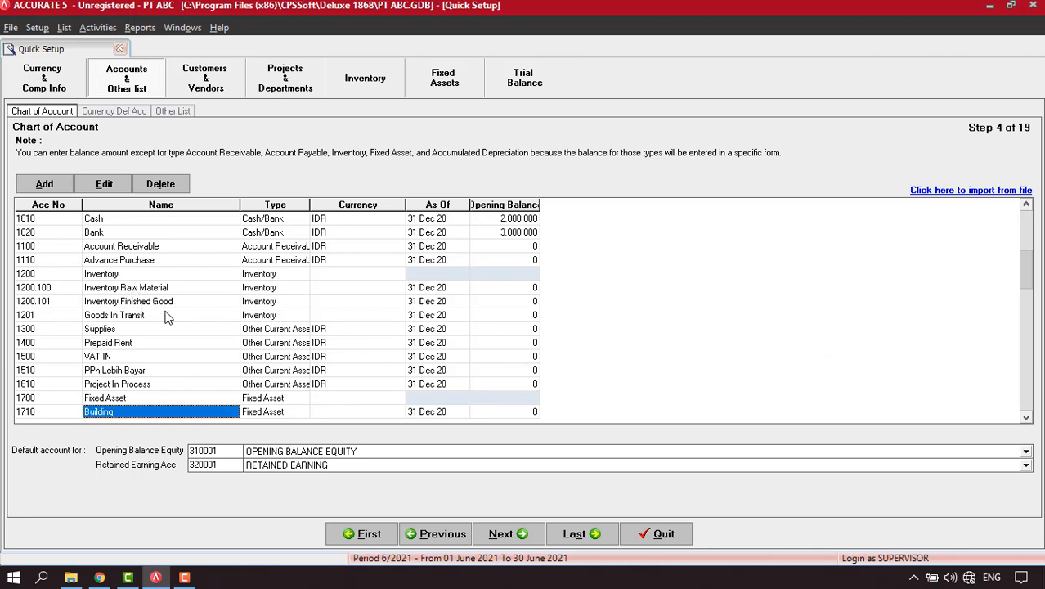
pyautogui.click(129, 386)
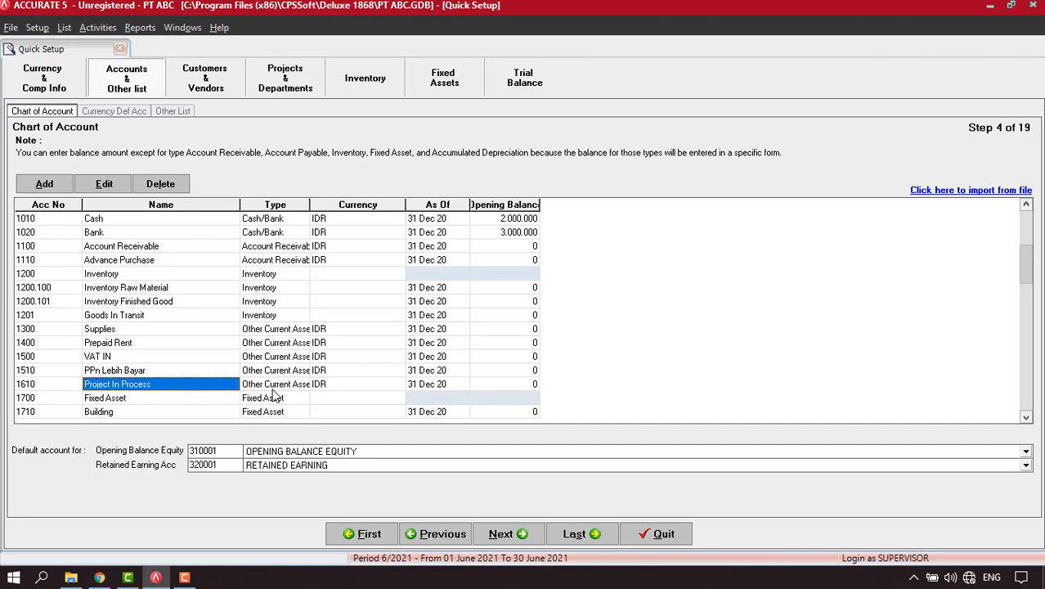
pyautogui.scroll(-8, 1026, 421)
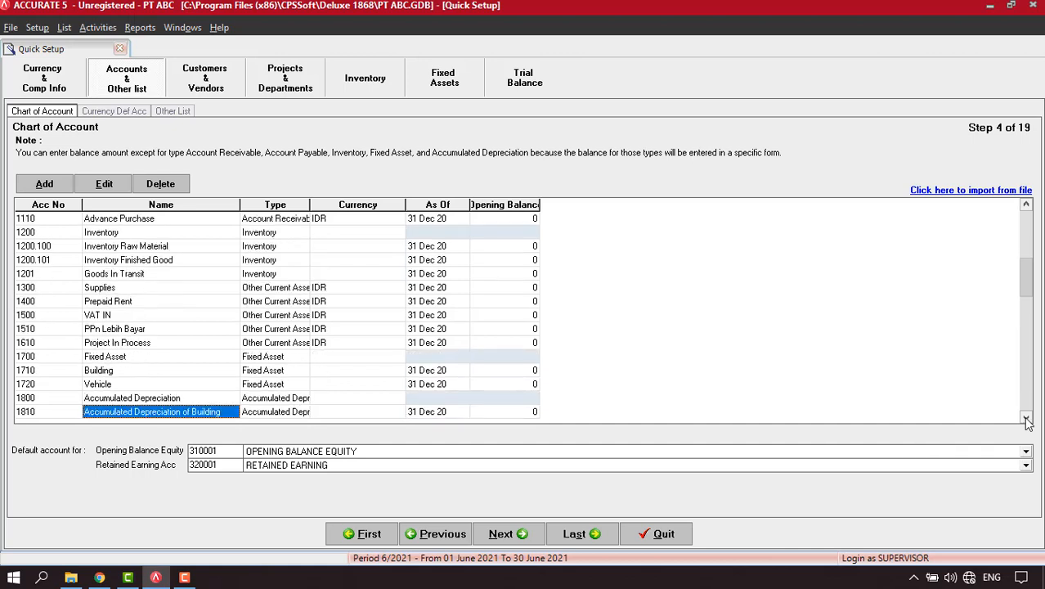
pyautogui.scroll(-8, 1026, 421)
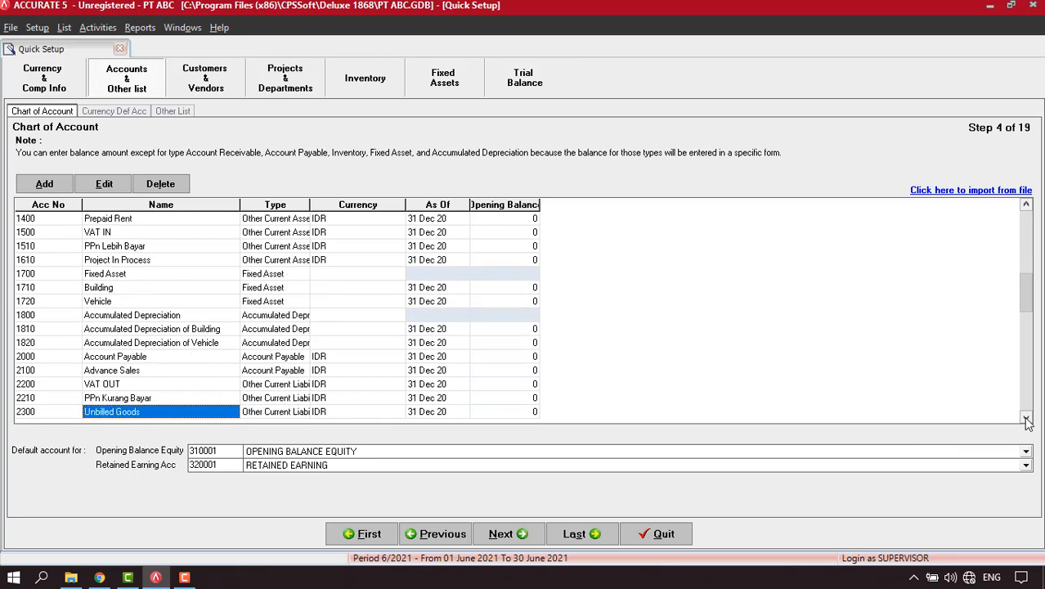
pyautogui.click(185, 360)
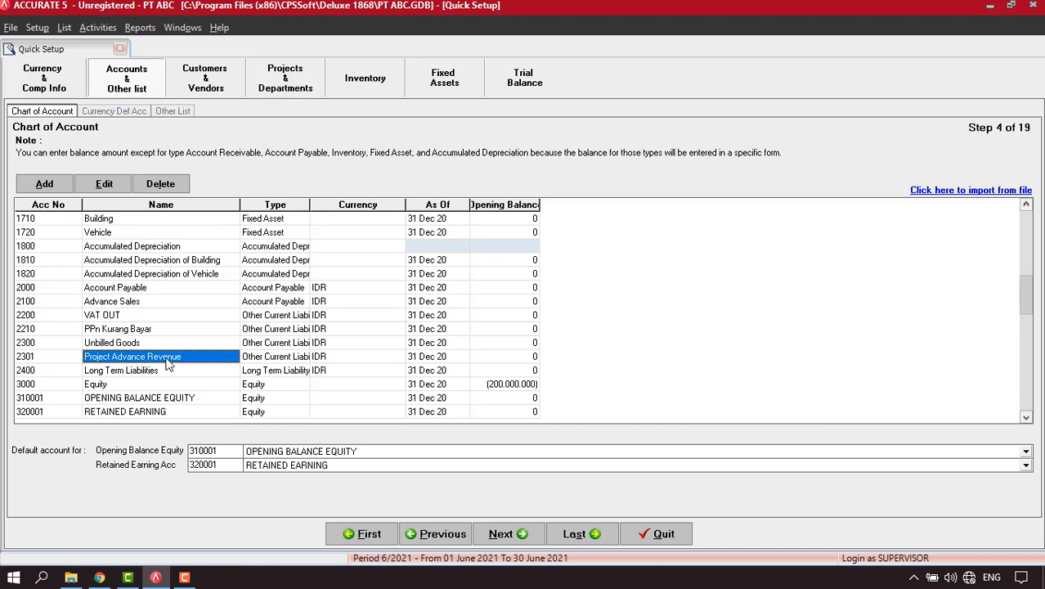
pyautogui.scroll(-9, 1027, 420)
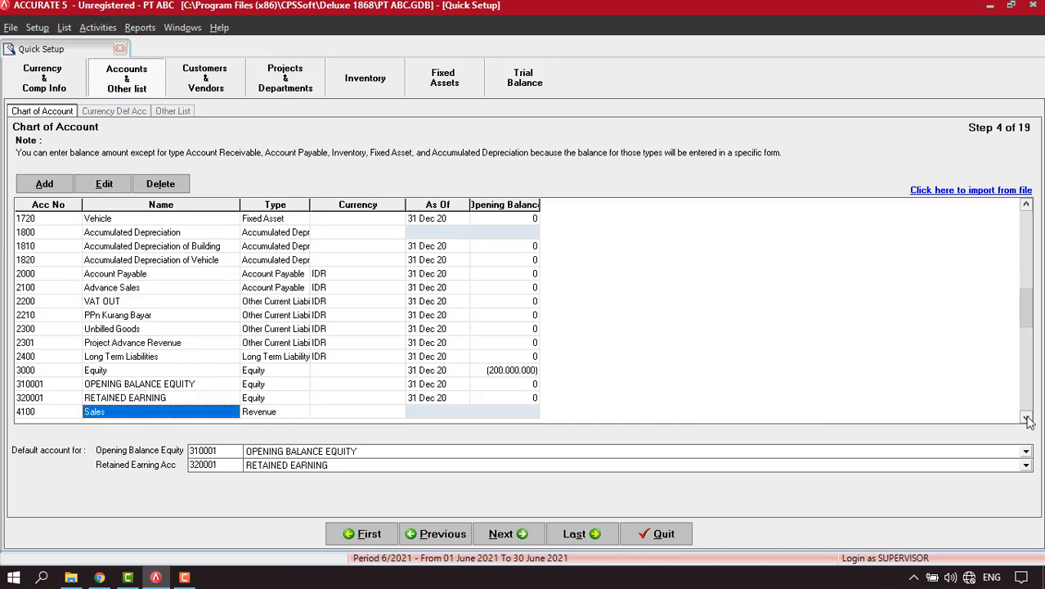
pyautogui.scroll(-3, 1027, 419)
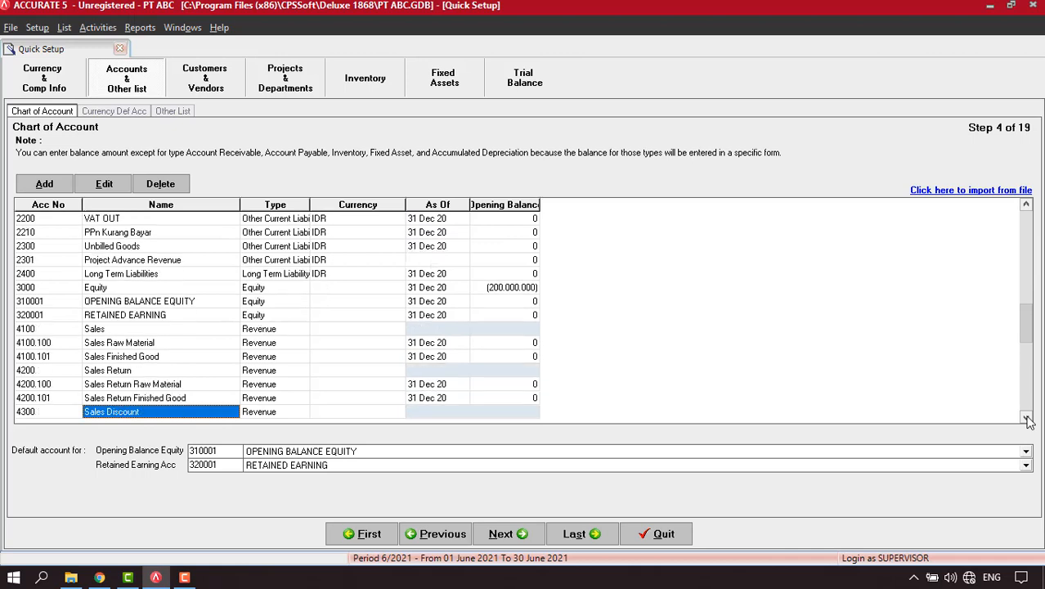
pyautogui.scroll(-3, 1027, 419)
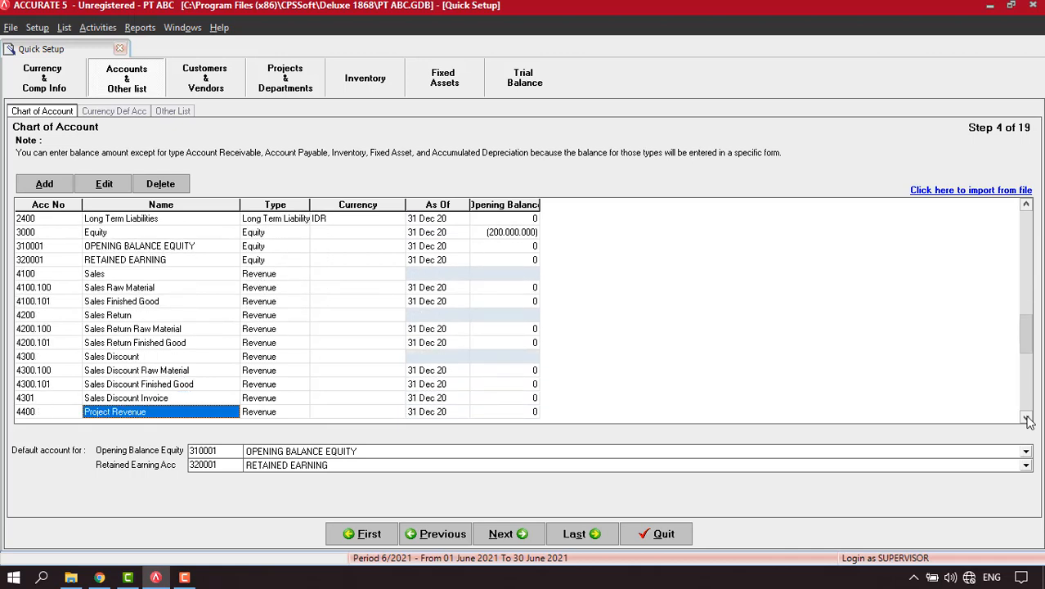
pyautogui.scroll(-1, 1027, 419)
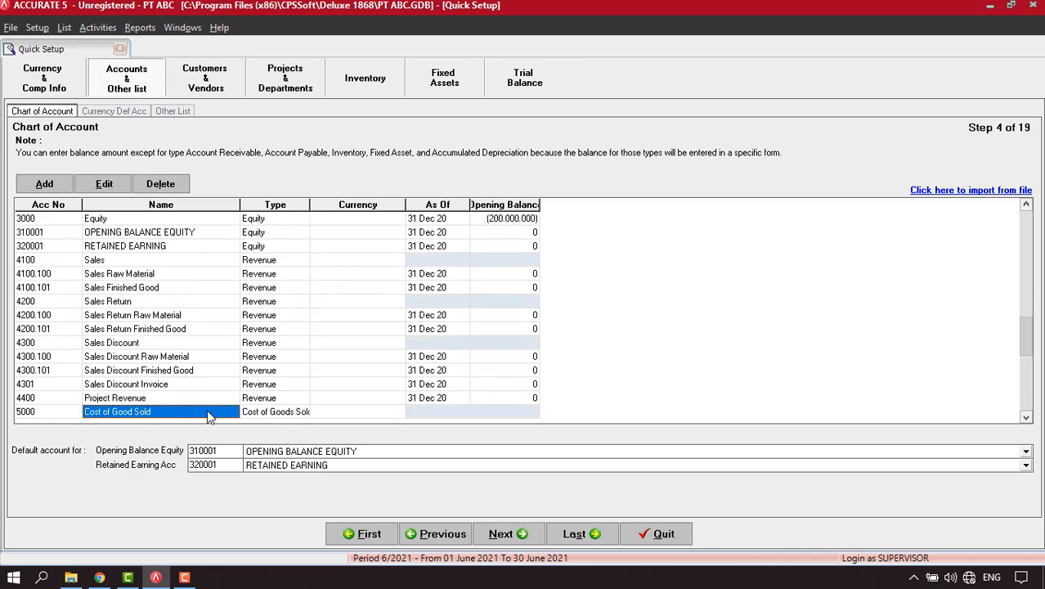
pyautogui.click(134, 399)
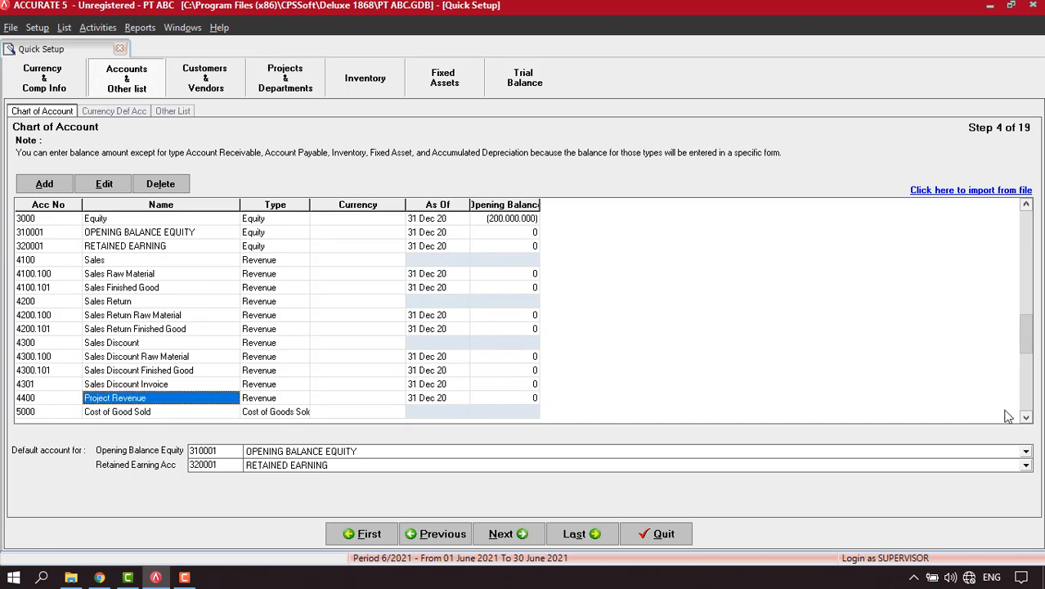
# Check the Cost of Good Sold Project account and advance to Step 5, Currency Default Account.
pyautogui.scroll(-2, 1027, 417)
pyautogui.scroll(-5, 1027, 417)
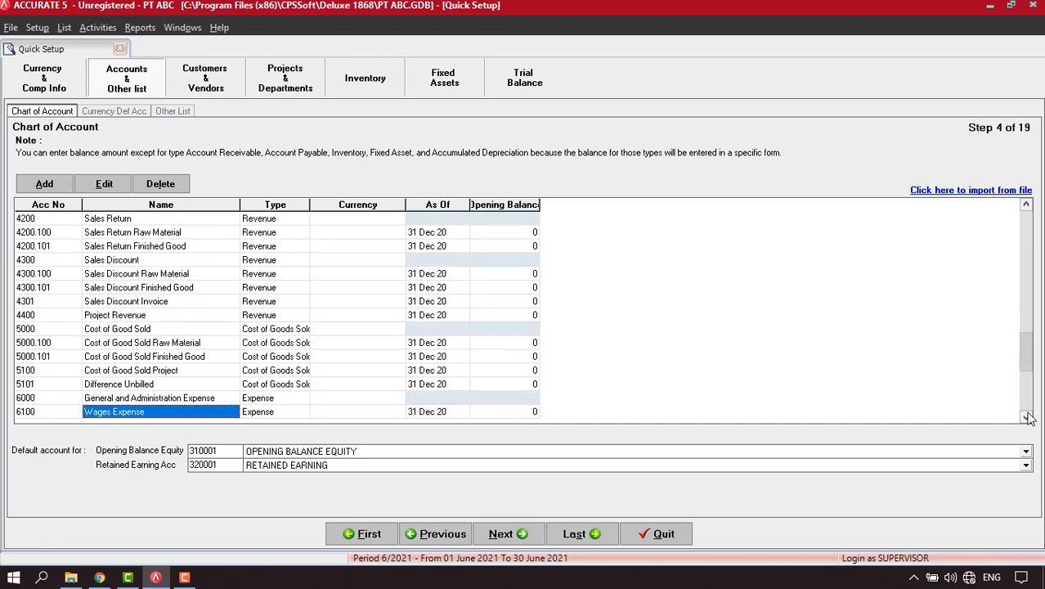
pyautogui.click(164, 356)
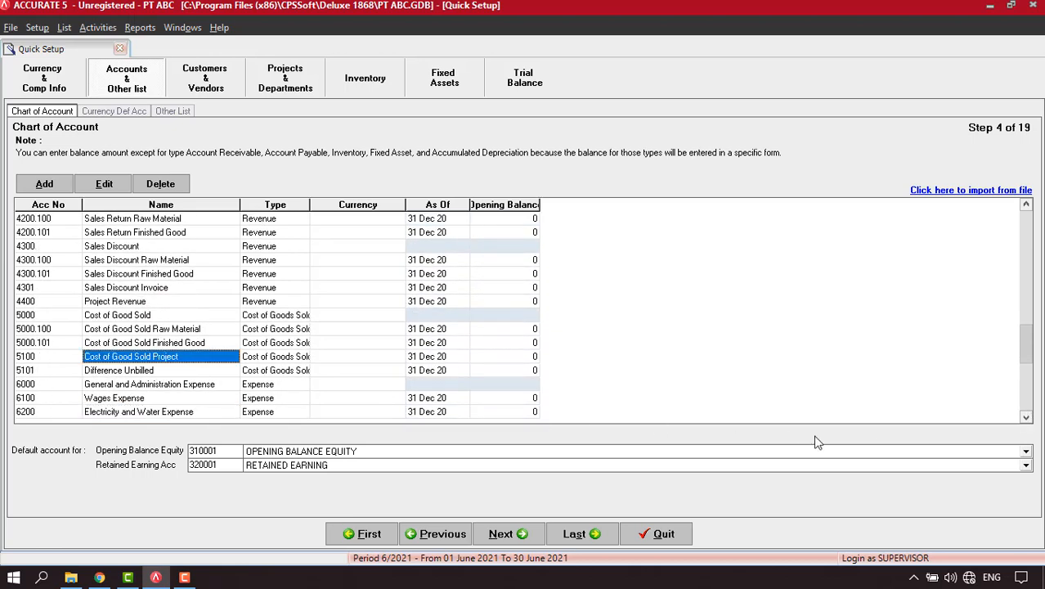
pyautogui.click(1027, 419)
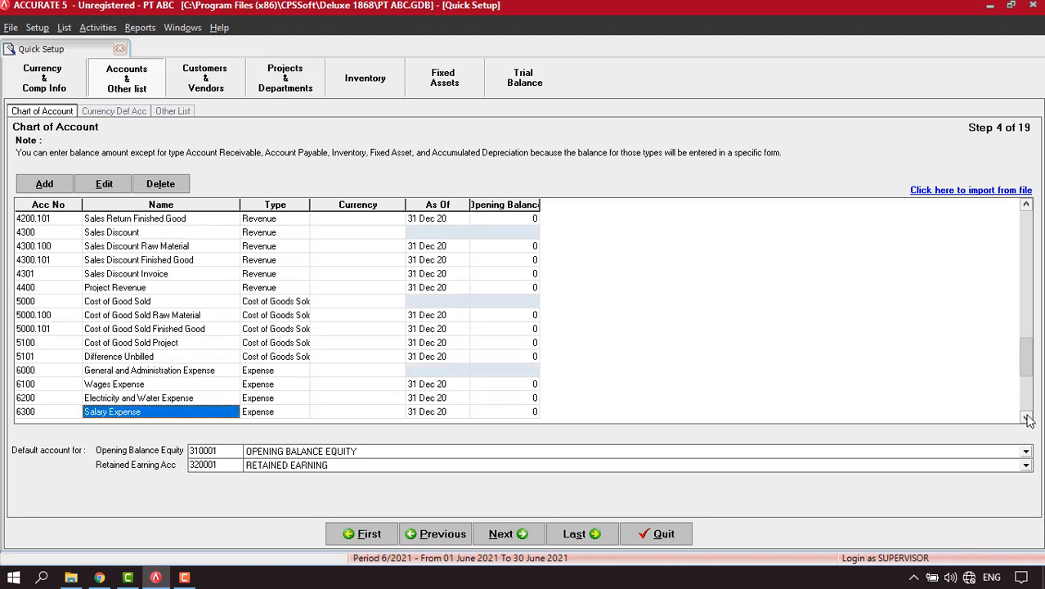
pyautogui.click(1027, 418)
pyautogui.click(1027, 419)
pyautogui.click(1027, 418)
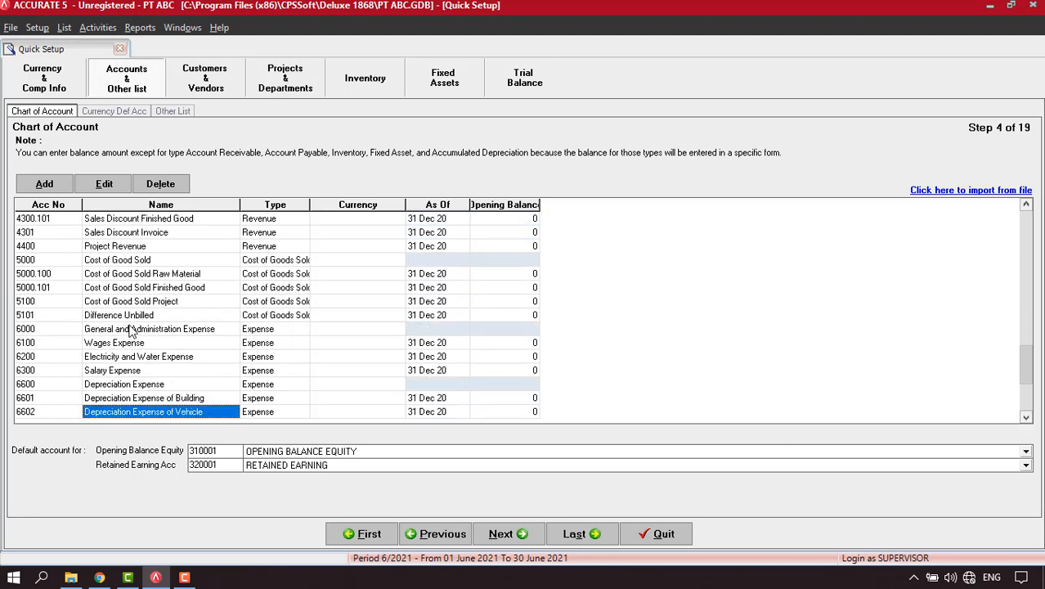
pyautogui.click(155, 303)
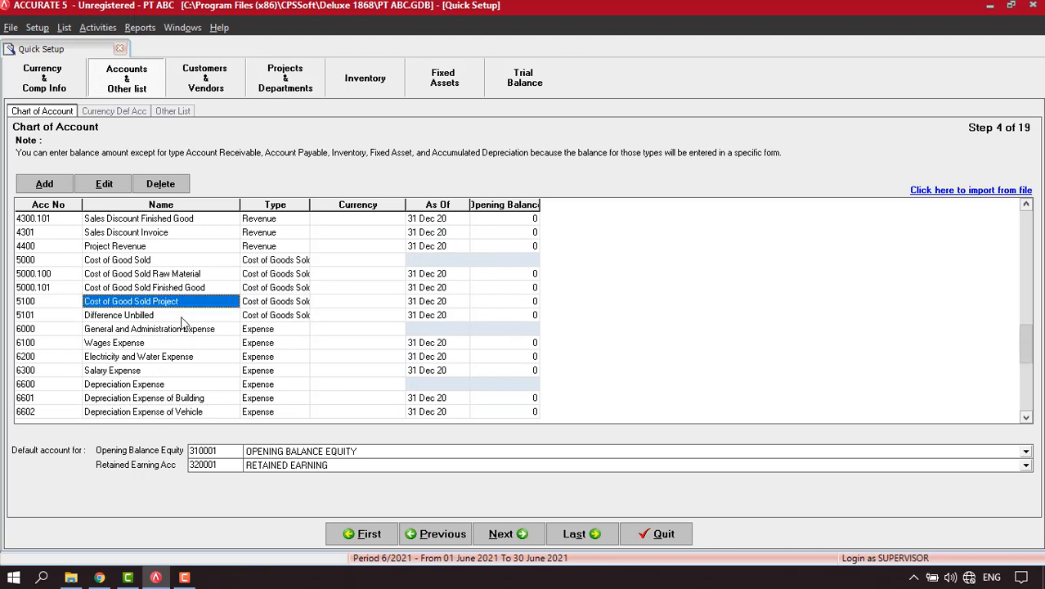
pyautogui.click(512, 536)
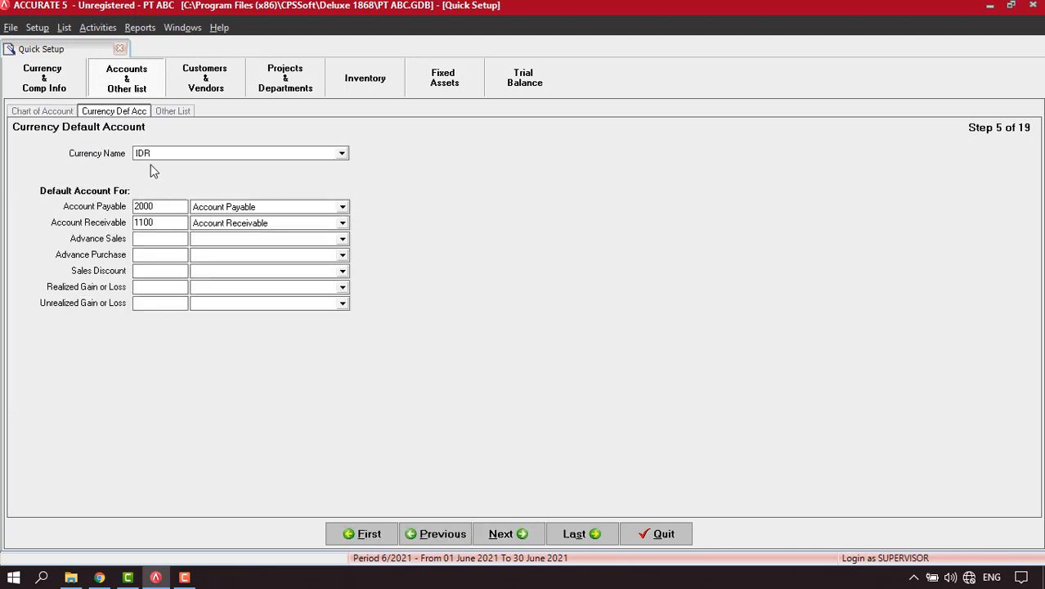
# Set IDR defaults to Advance Sales, Advance Purchase and Sales Discount Invoice accounts.
pyautogui.click(343, 240)
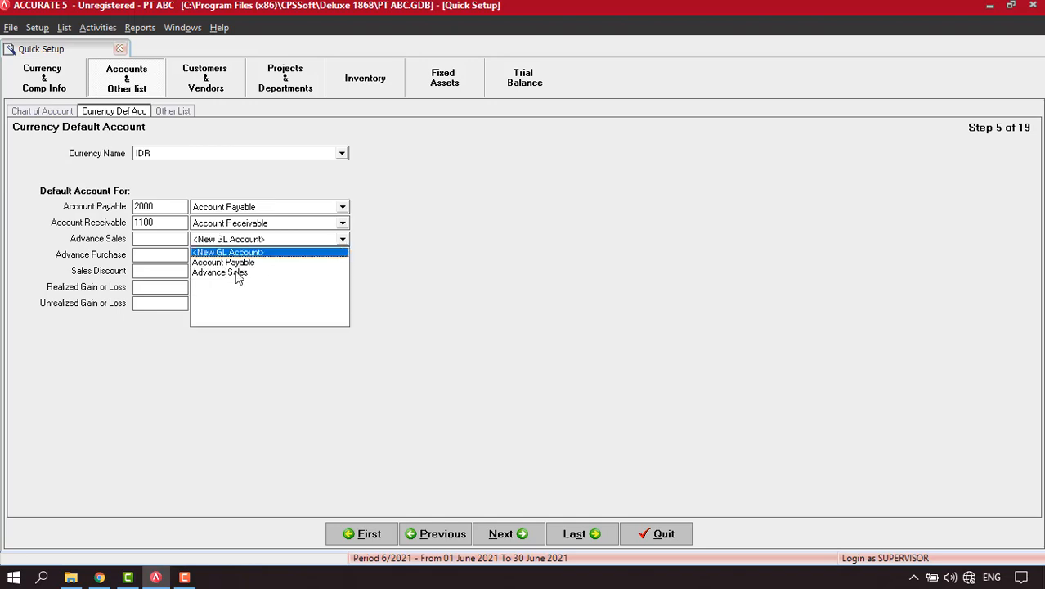
pyautogui.click(235, 275)
pyautogui.click(341, 255)
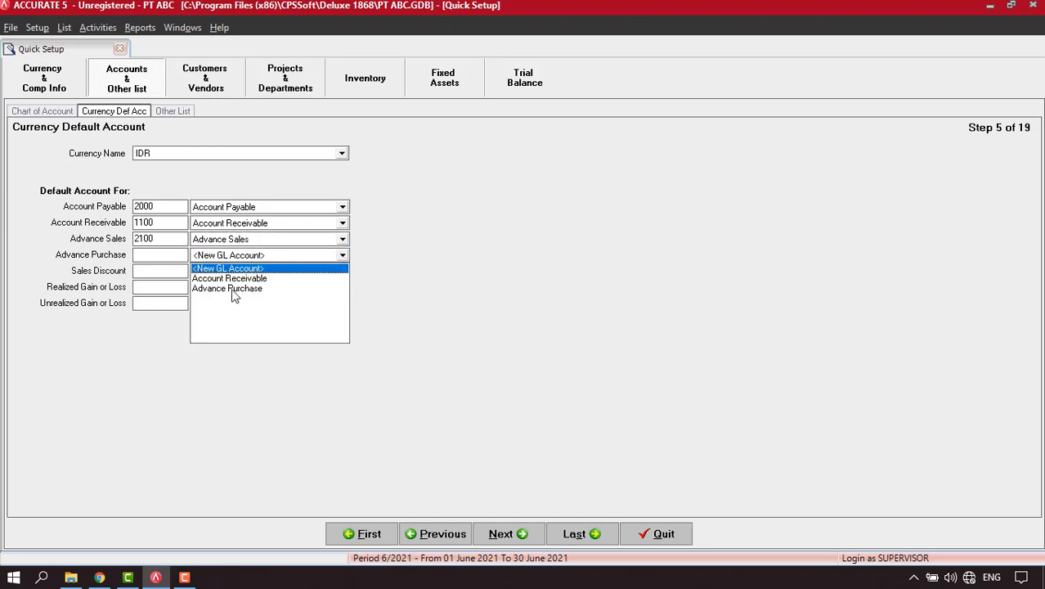
pyautogui.click(235, 290)
pyautogui.click(343, 273)
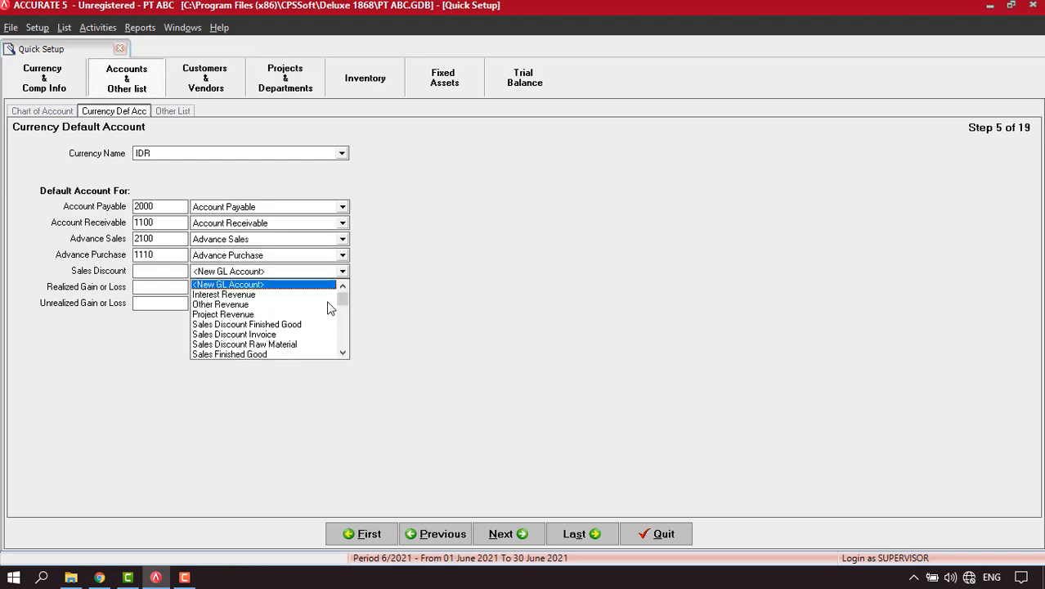
pyautogui.click(245, 334)
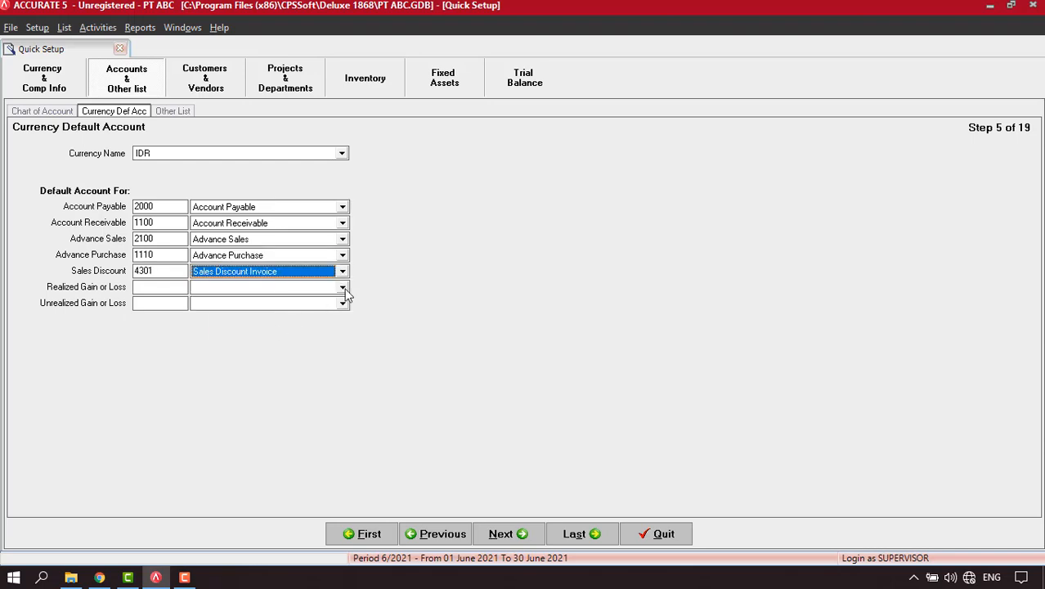
# Choose the Realized and Unrealized gain or loss accounts and continue to Other List.
pyautogui.click(342, 287)
pyautogui.moveTo(342, 314); pyautogui.dragTo(344, 364)
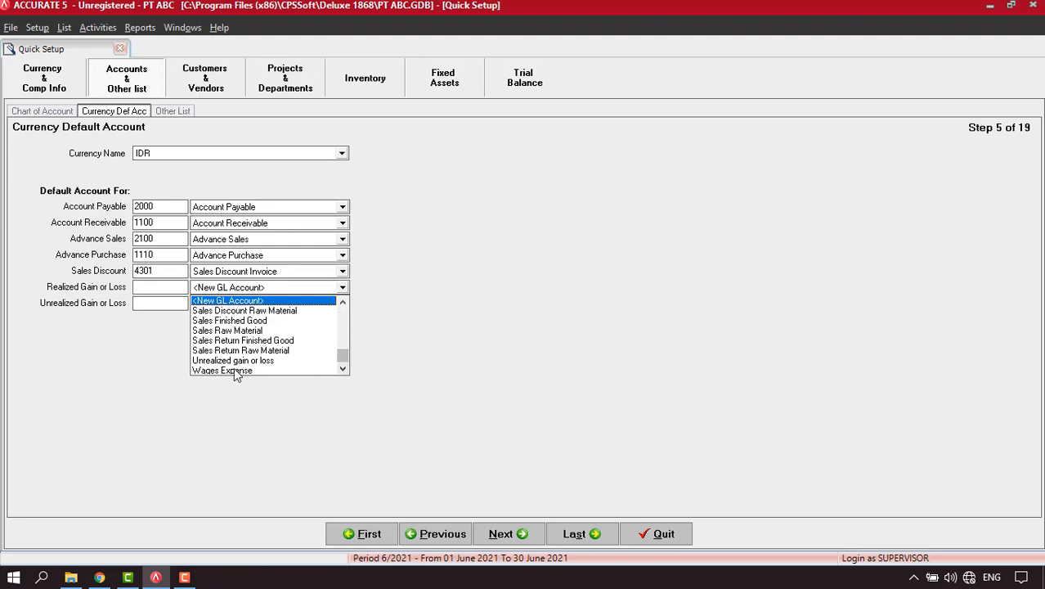
pyautogui.scroll(2, 302, 372)
pyautogui.click(300, 369)
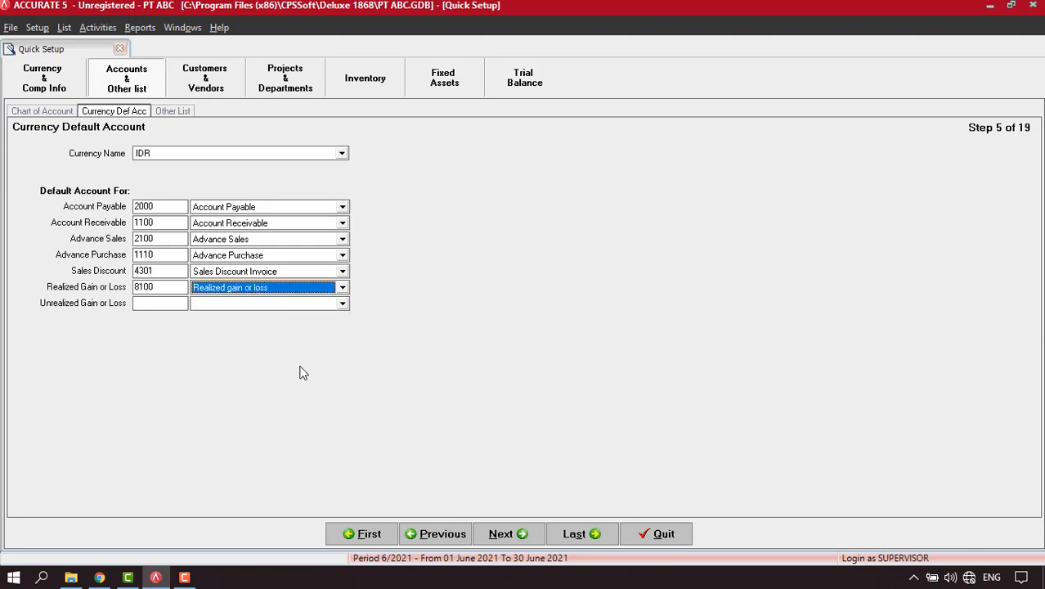
pyautogui.click(342, 304)
pyautogui.write('Un')
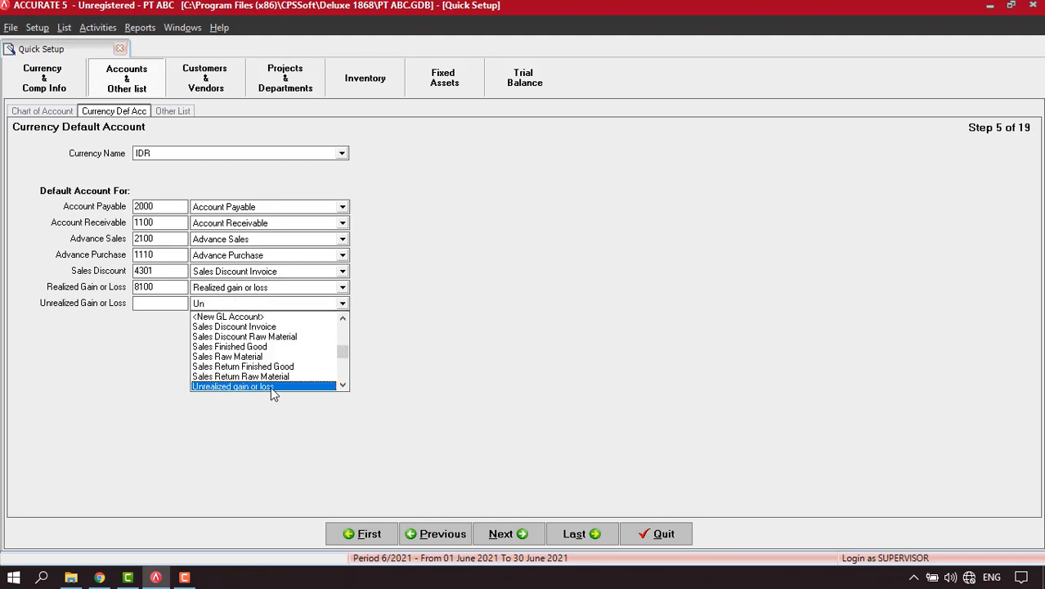
pyautogui.click(274, 388)
pyautogui.click(505, 534)
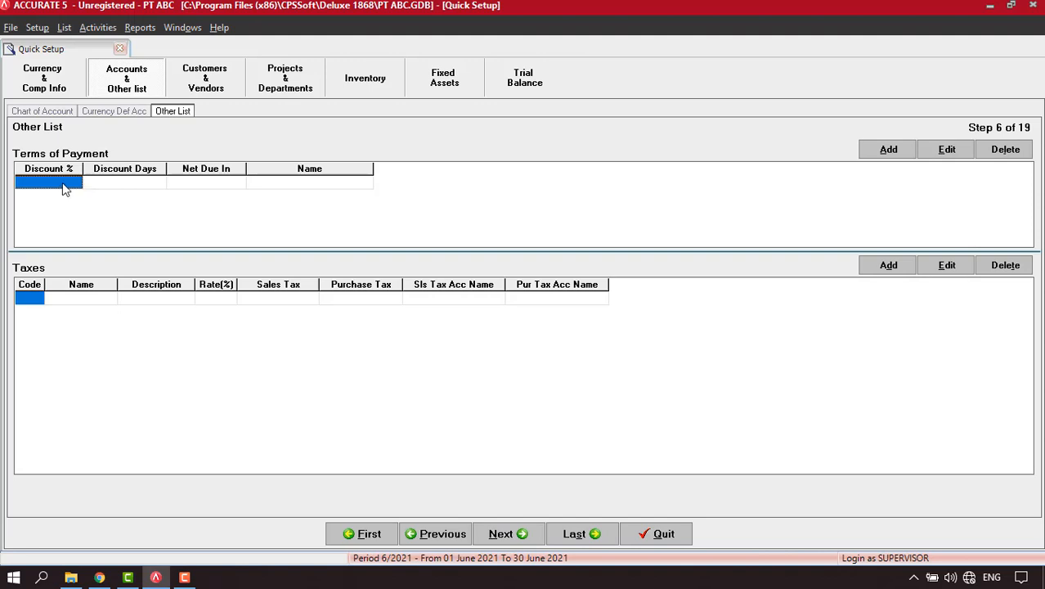
# Open Tabel 2 Customer.xls and Tabel 3 Vendor.xls in Excel for reference, then return to ACCURATE.
pyautogui.click(74, 181)
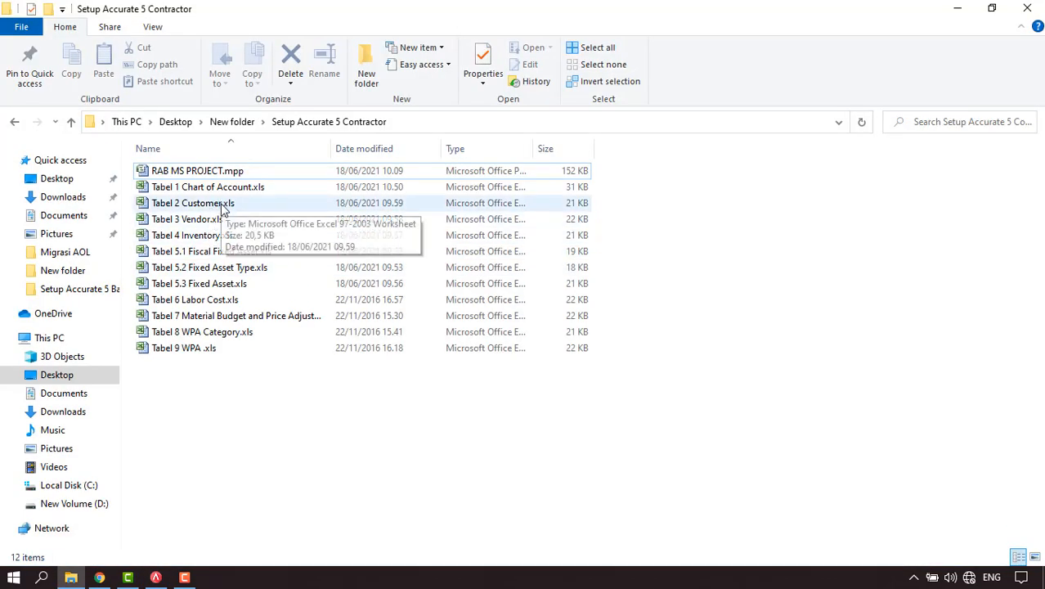
pyautogui.doubleClick(221, 205)
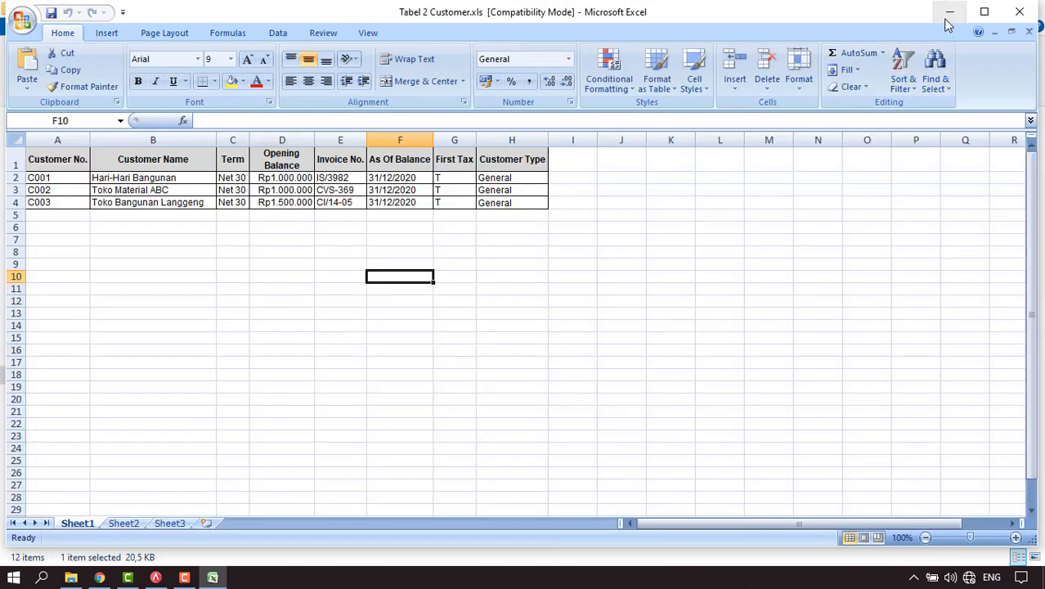
pyautogui.click(949, 14)
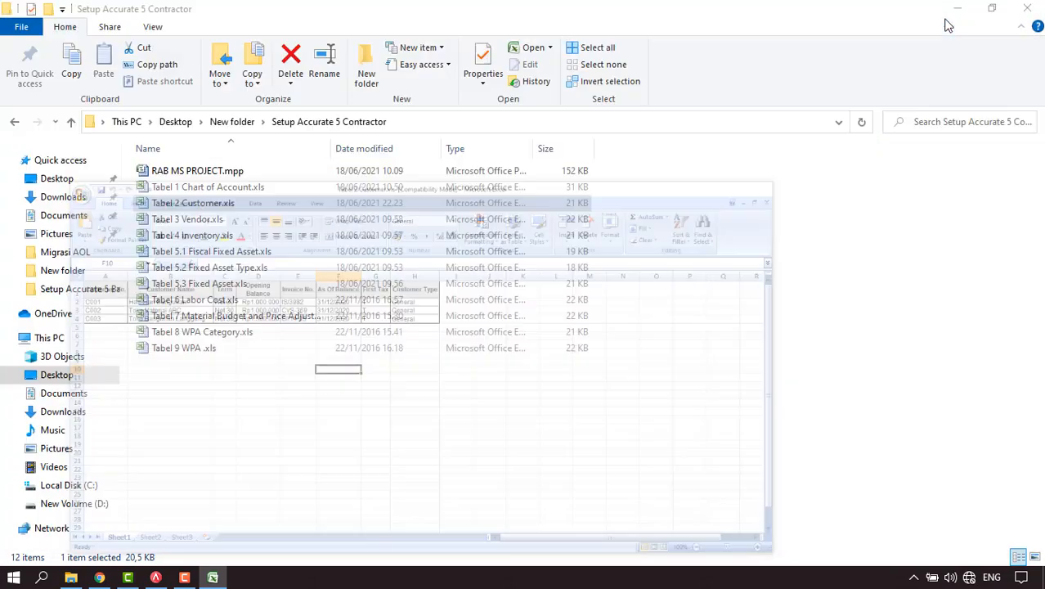
pyautogui.click(223, 219)
pyautogui.doubleClick(222, 219)
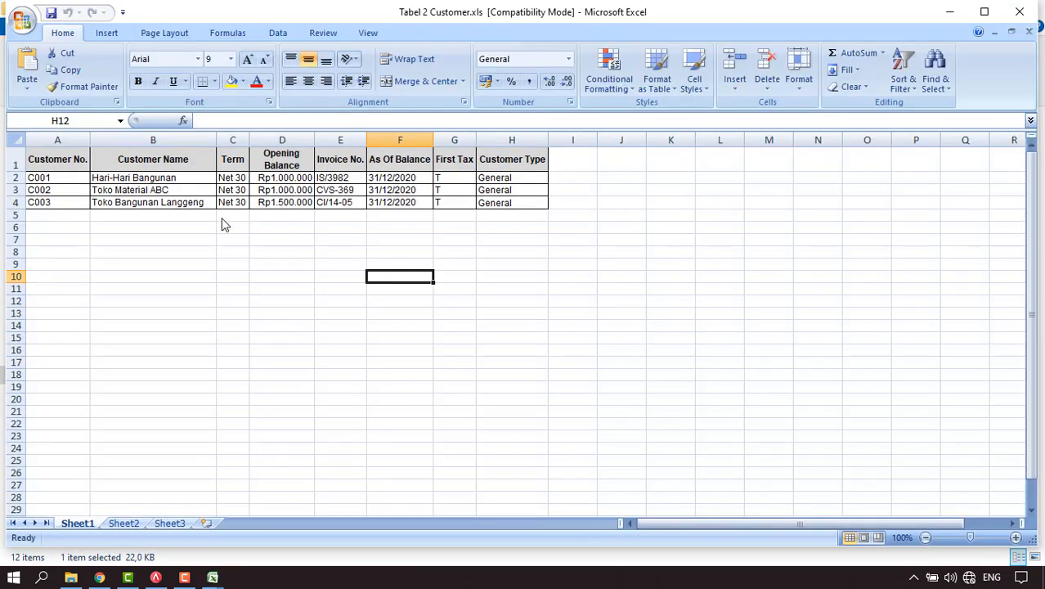
pyautogui.click(950, 12)
pyautogui.click(955, 12)
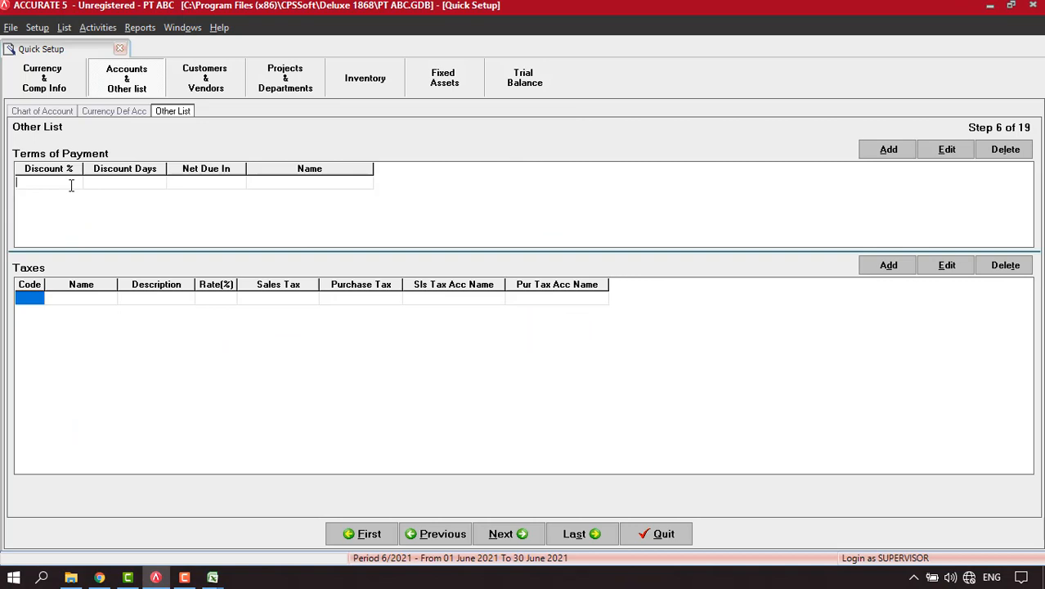
# Add the Net 30 payment term due in 30 days.
pyautogui.click(232, 191)
pyautogui.write('30')
pyautogui.press('Return')
pyautogui.press('Return')
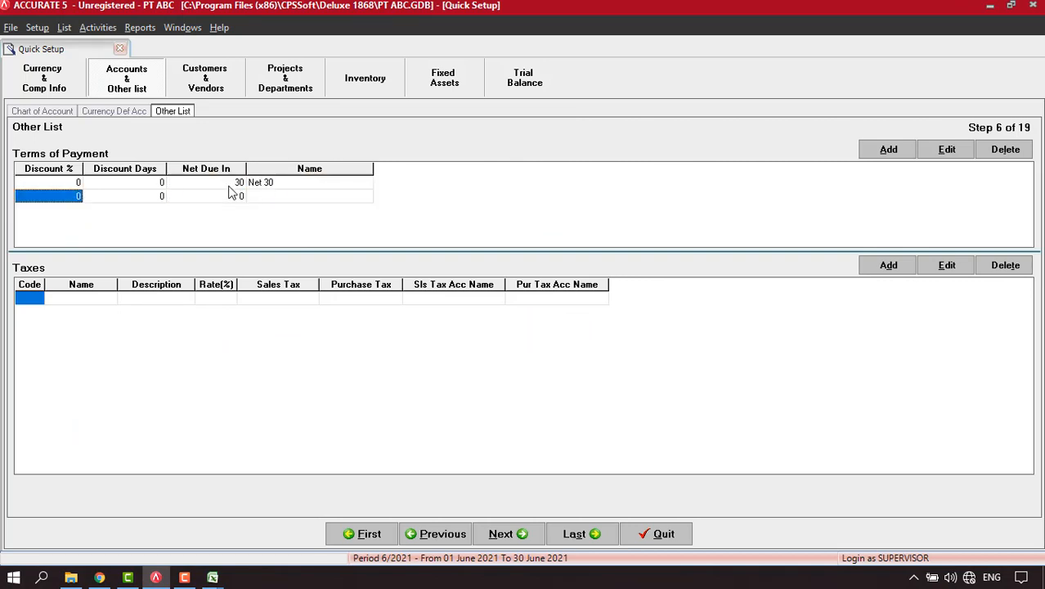
pyautogui.click(30, 300)
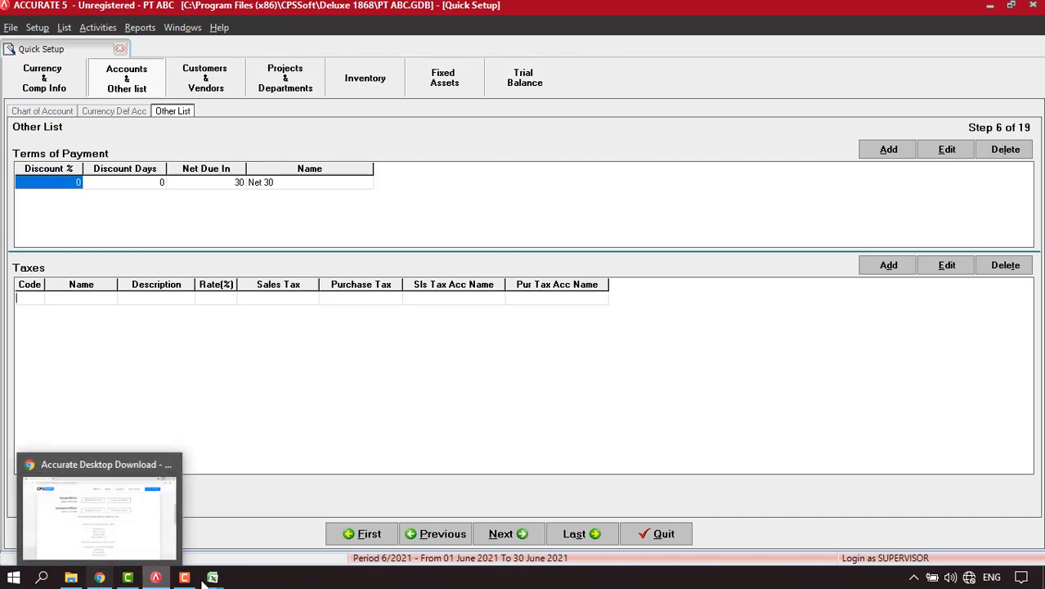
# Recheck terms in Tabel 2 Customer.xls, then return to ACCURATE.
pyautogui.moveTo(211, 579)
pyautogui.click(178, 524)
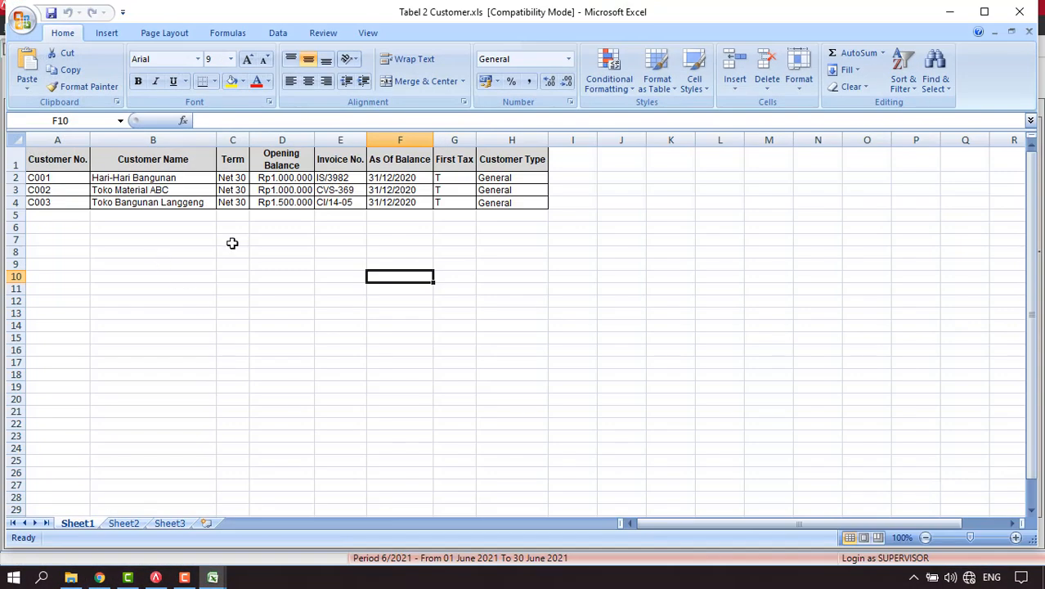
pyautogui.click(955, 11)
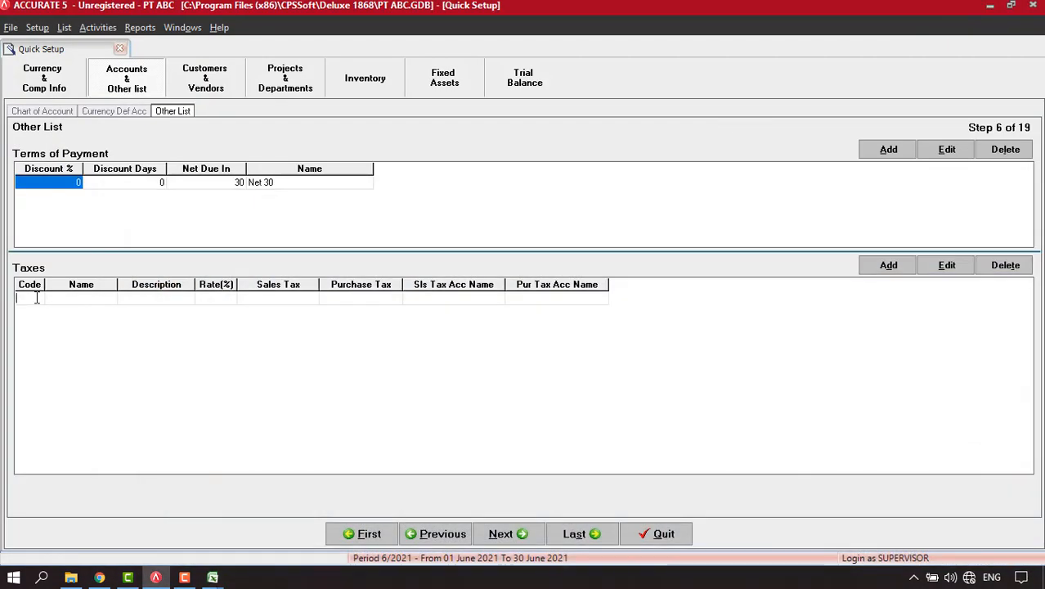
# Add tax code T named PPN, with description PPN and a 10% rate.
pyautogui.click(36, 298)
pyautogui.write('T')
pyautogui.press('Tab')
pyautogui.write('PPN')
pyautogui.press('Tab')
pyautogui.write('PPN')
pyautogui.press('Tab')
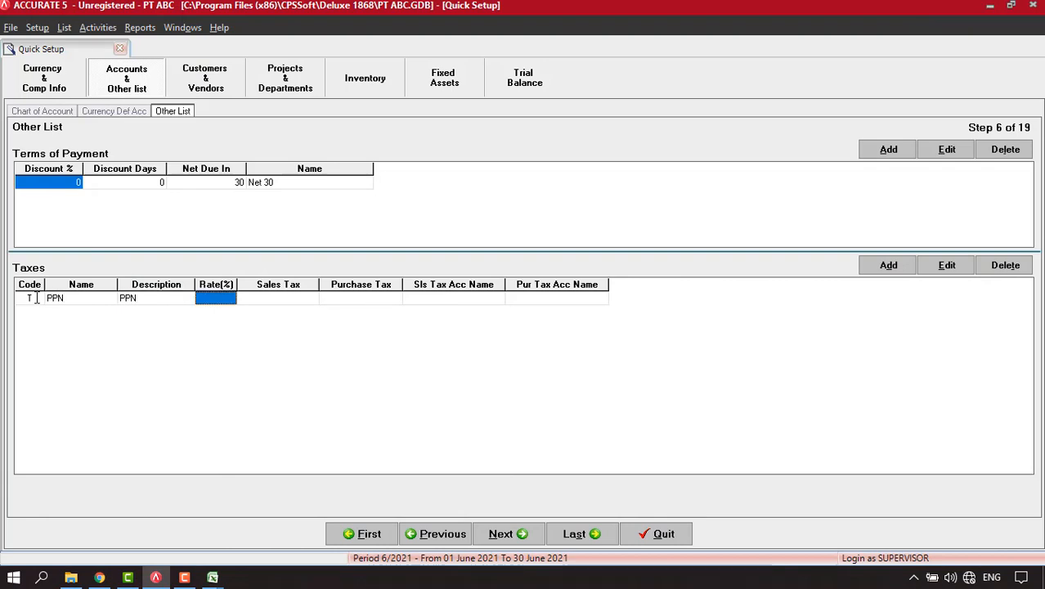
pyautogui.write('10')
pyautogui.press('Tab')
# Assign 2200 VAT OUT as the PPN sales account and 1500 VAT IN as the purchase account.
pyautogui.click(300, 304)
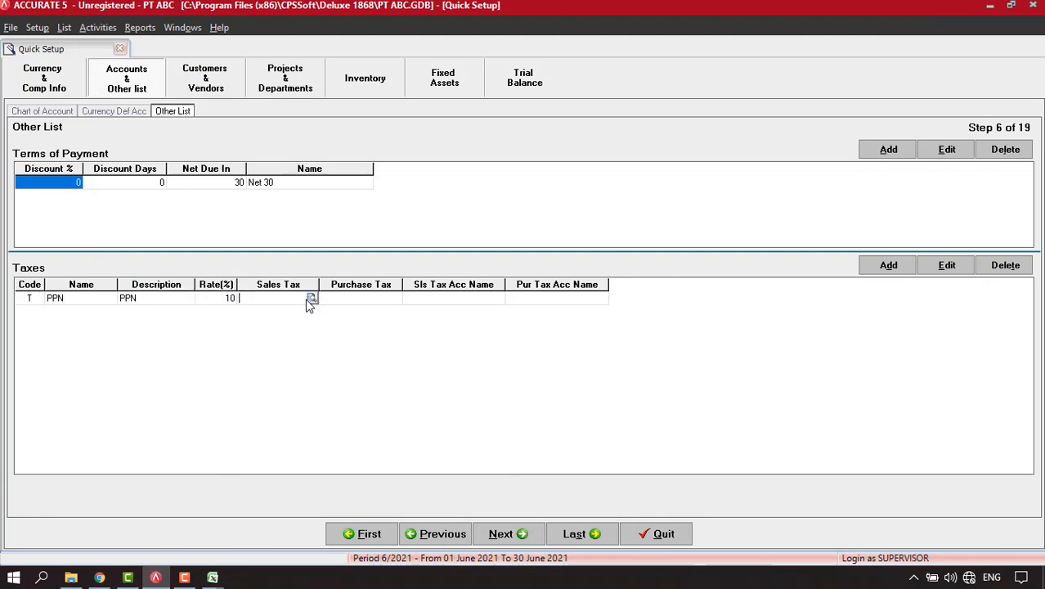
pyautogui.click(311, 298)
pyautogui.write('VAT')
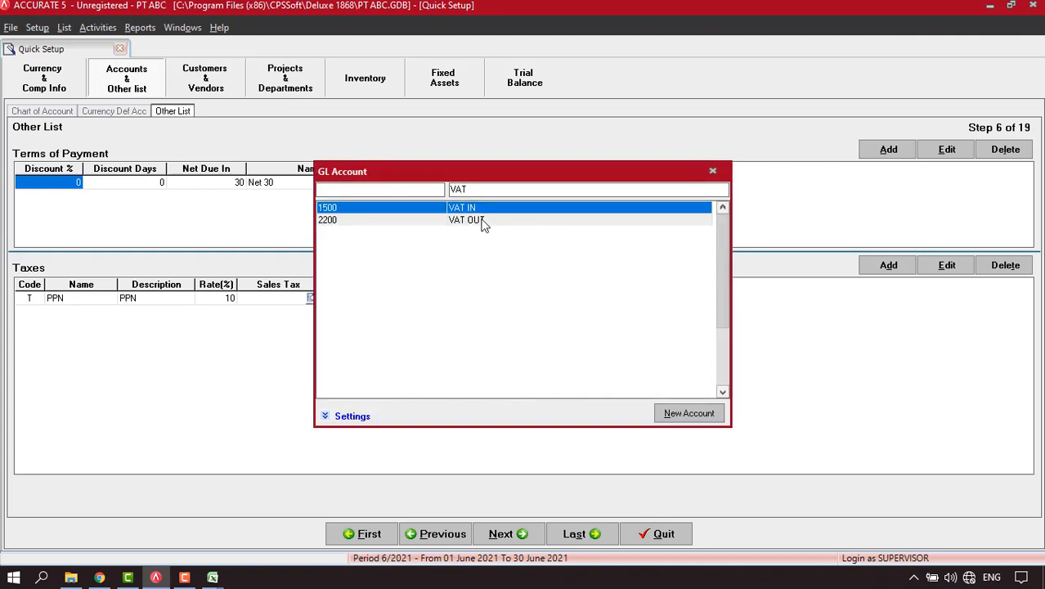
pyautogui.click(481, 221)
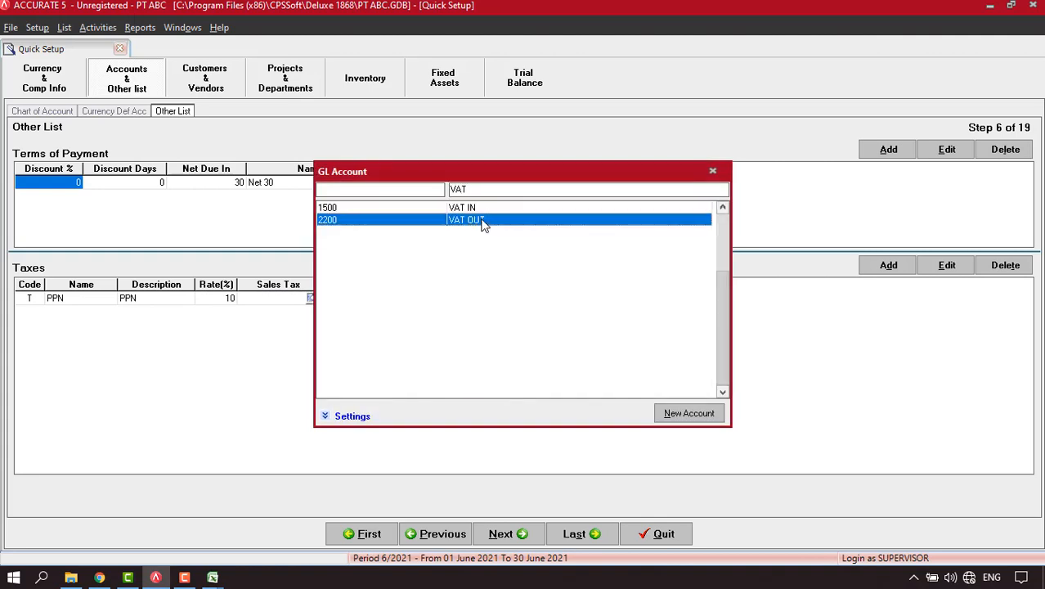
pyautogui.doubleClick(481, 221)
pyautogui.click(378, 304)
pyautogui.click(392, 297)
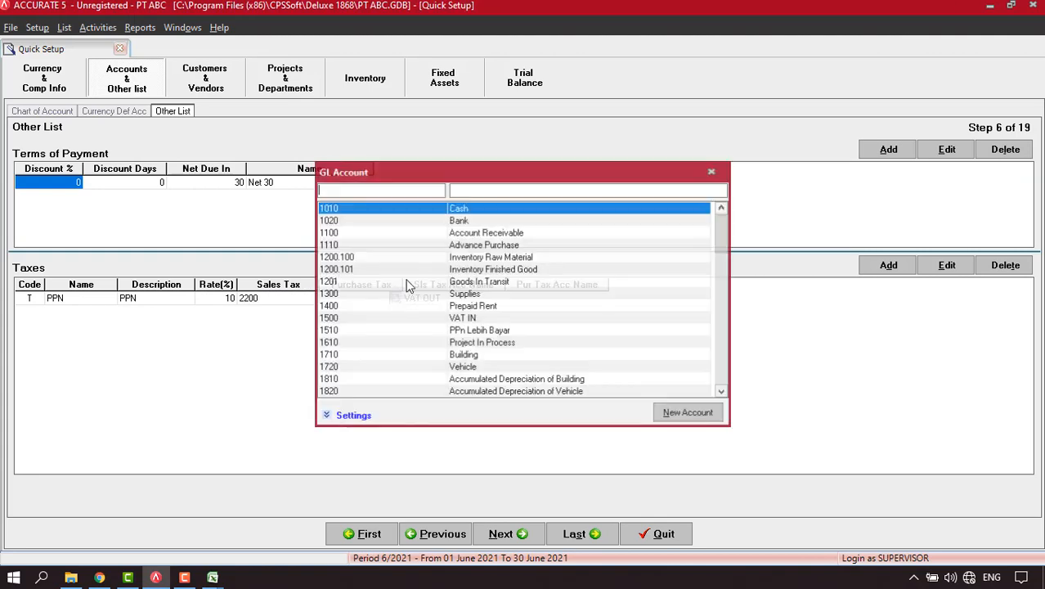
pyautogui.click(478, 188)
pyautogui.write('VA')
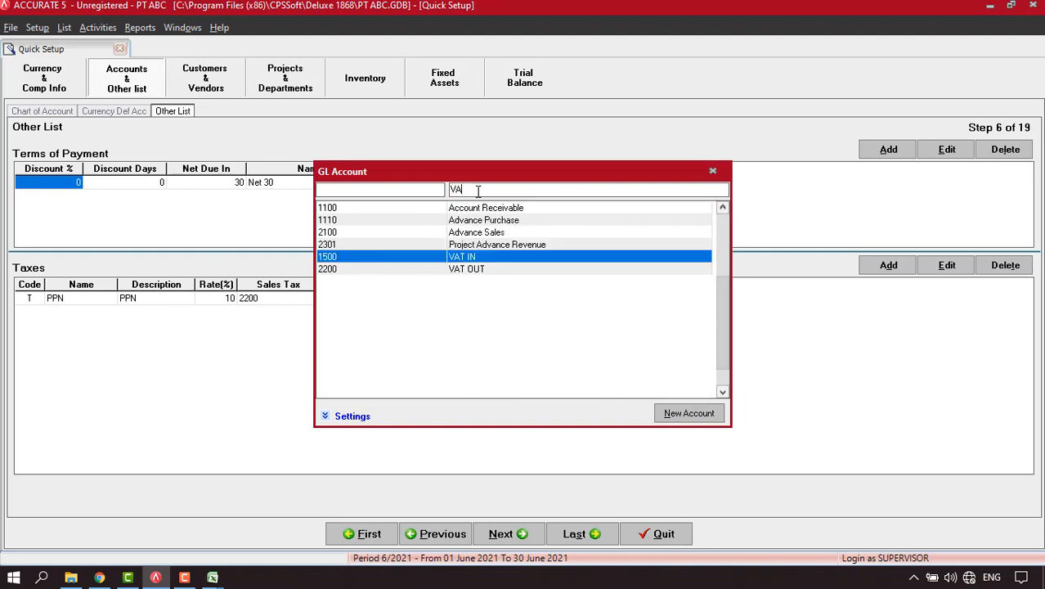
pyautogui.doubleClick(472, 257)
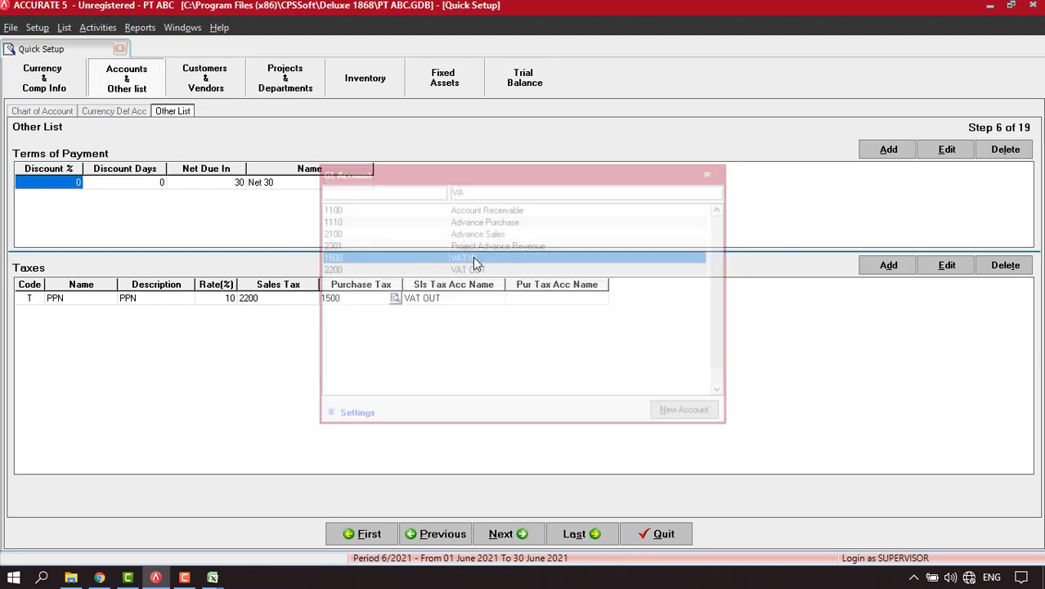
pyautogui.click(527, 540)
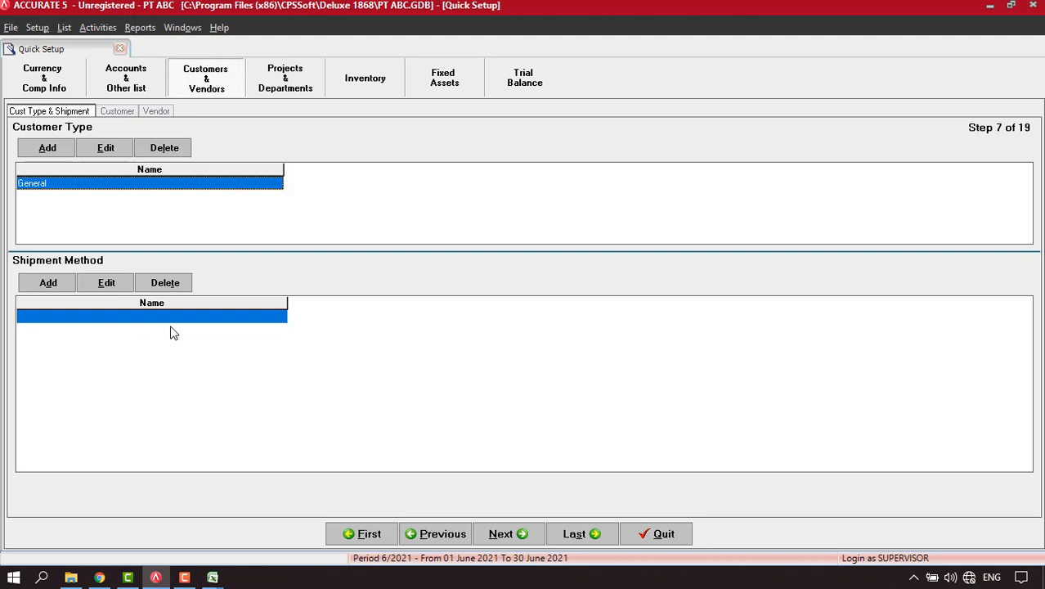
# Load the Excel file Tabel 2 Customer.xls into the customer importer and extract its data.
pyautogui.click(505, 534)
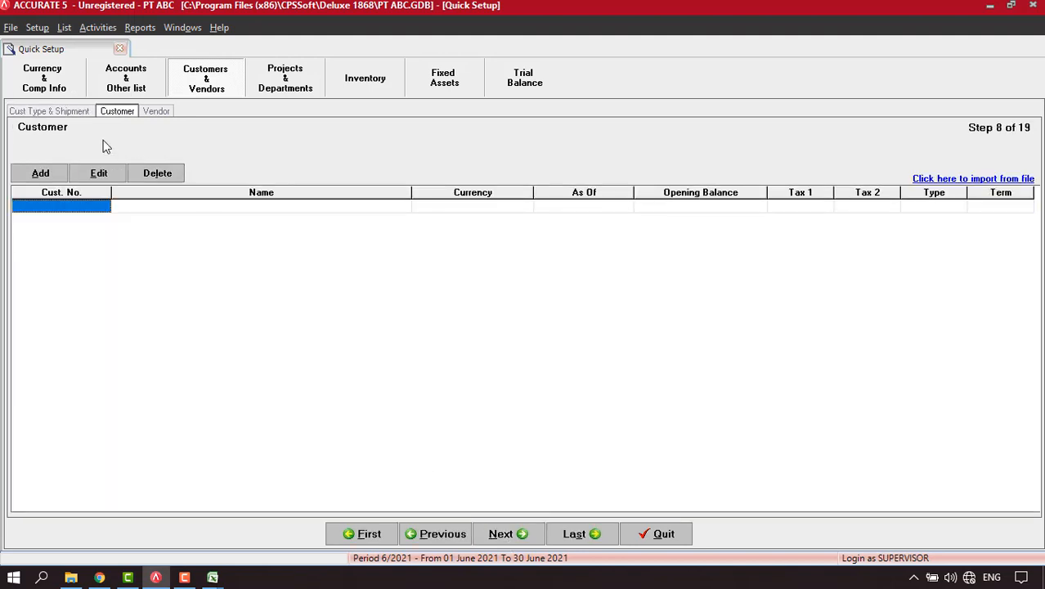
pyautogui.click(975, 180)
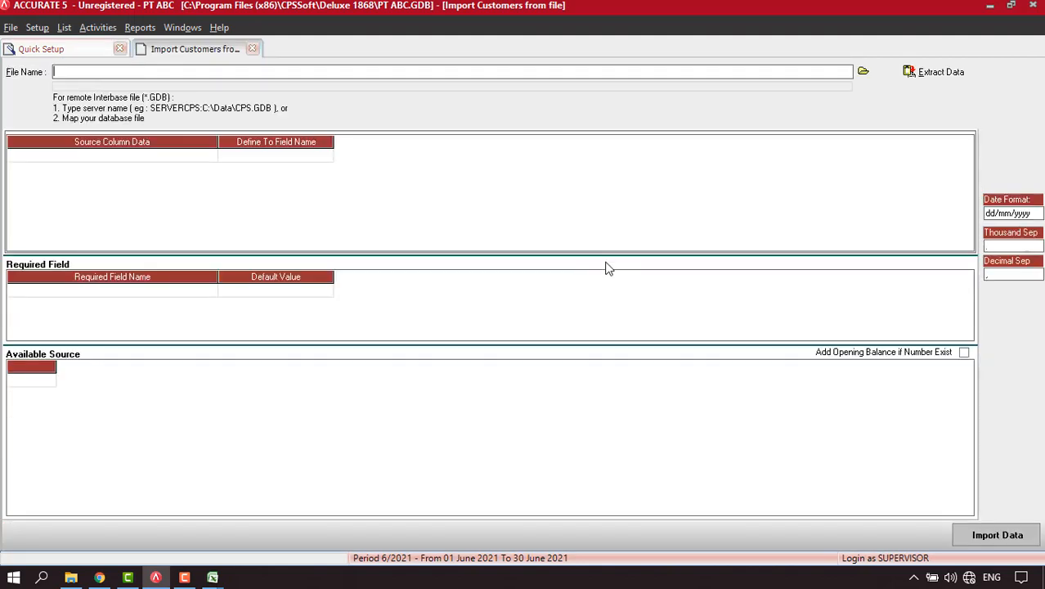
pyautogui.click(862, 72)
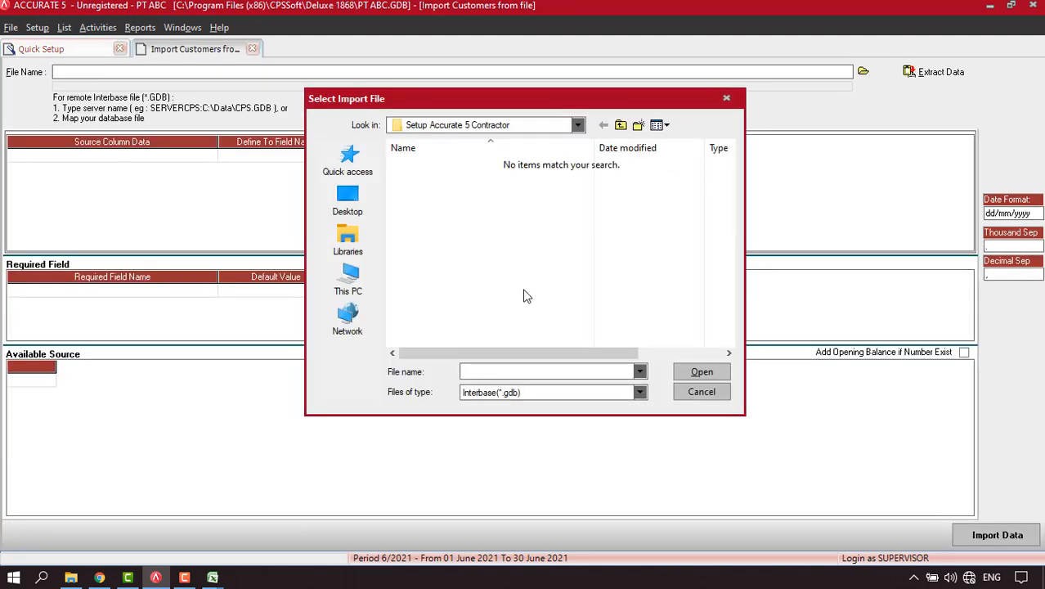
pyautogui.click(519, 393)
pyautogui.click(499, 419)
pyautogui.doubleClick(454, 179)
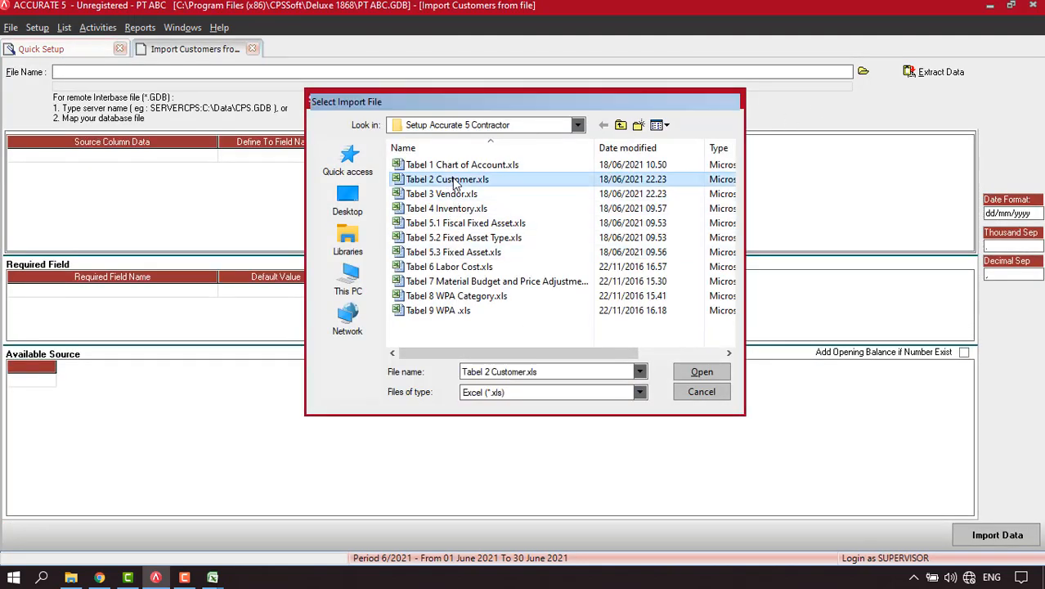
pyautogui.click(935, 72)
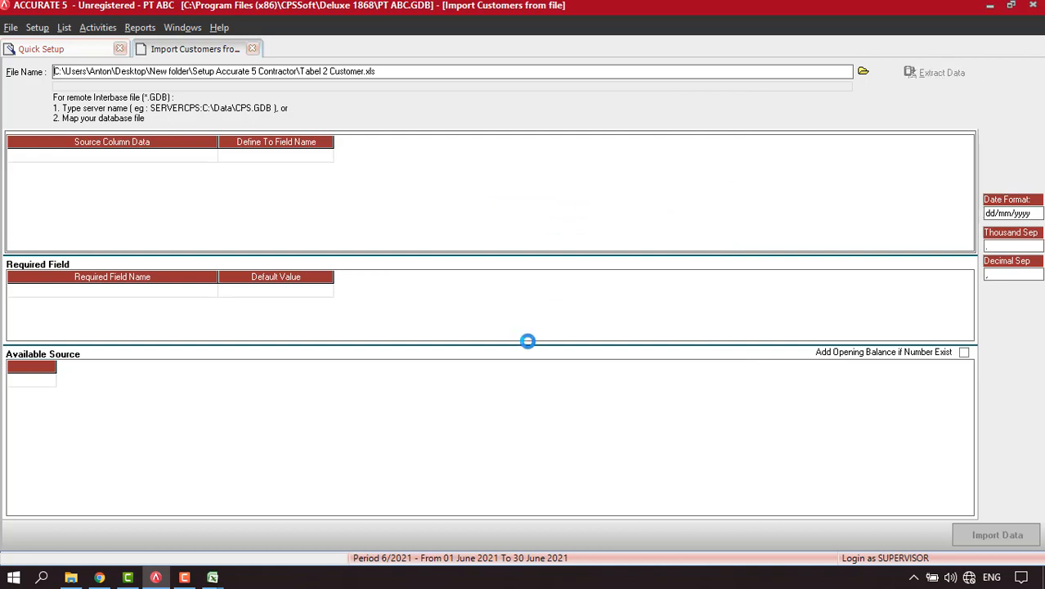
# Delete the header row and map the first two columns to Customer No. and Customer Name.
pyautogui.rightClick(399, 381)
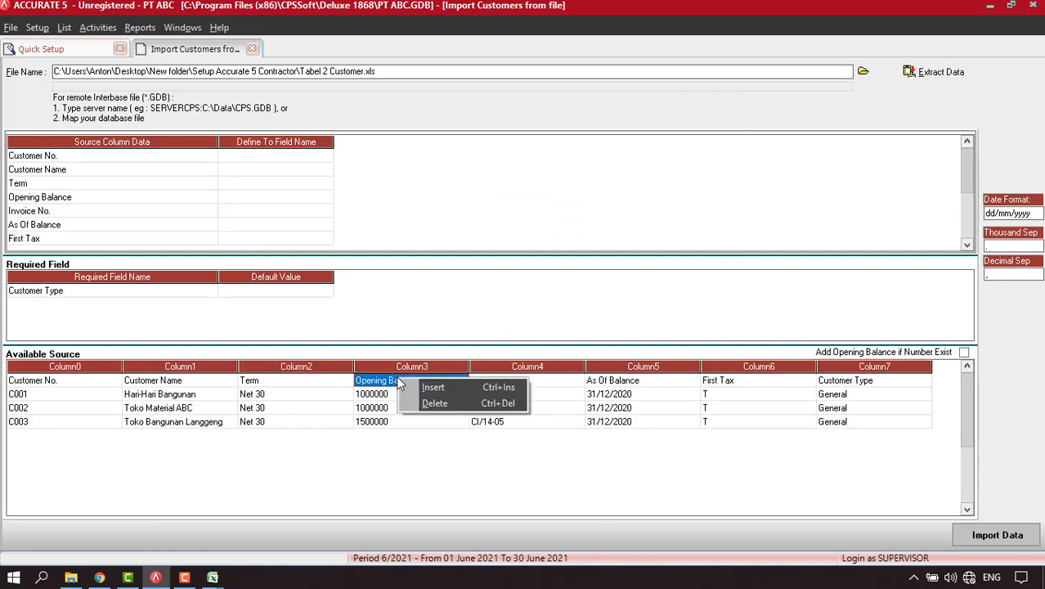
pyautogui.click(431, 404)
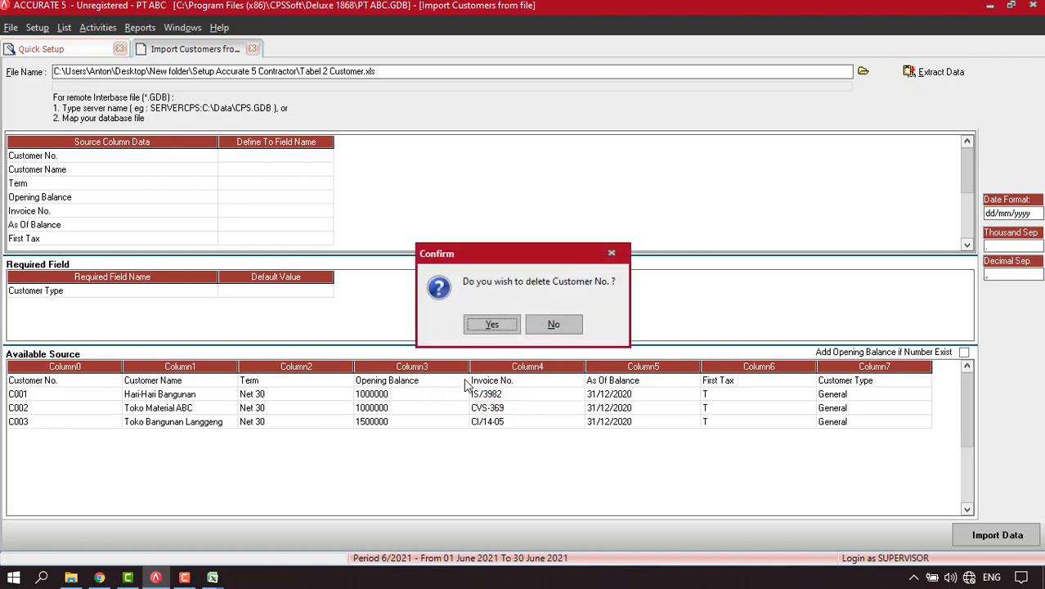
pyautogui.click(495, 327)
pyautogui.click(329, 157)
pyautogui.click(324, 159)
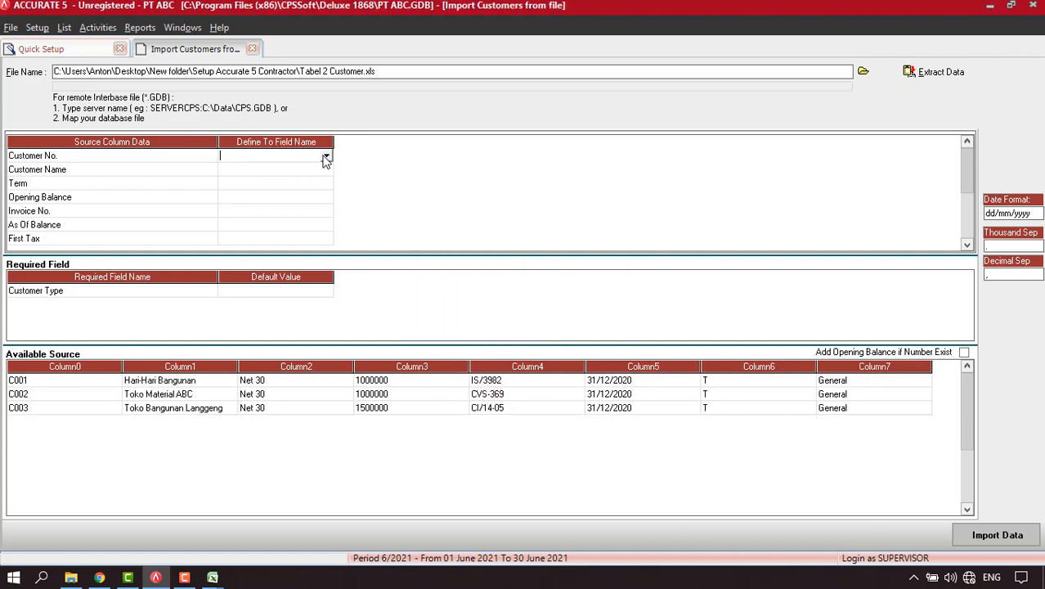
pyautogui.click(326, 159)
pyautogui.click(265, 177)
pyautogui.click(315, 172)
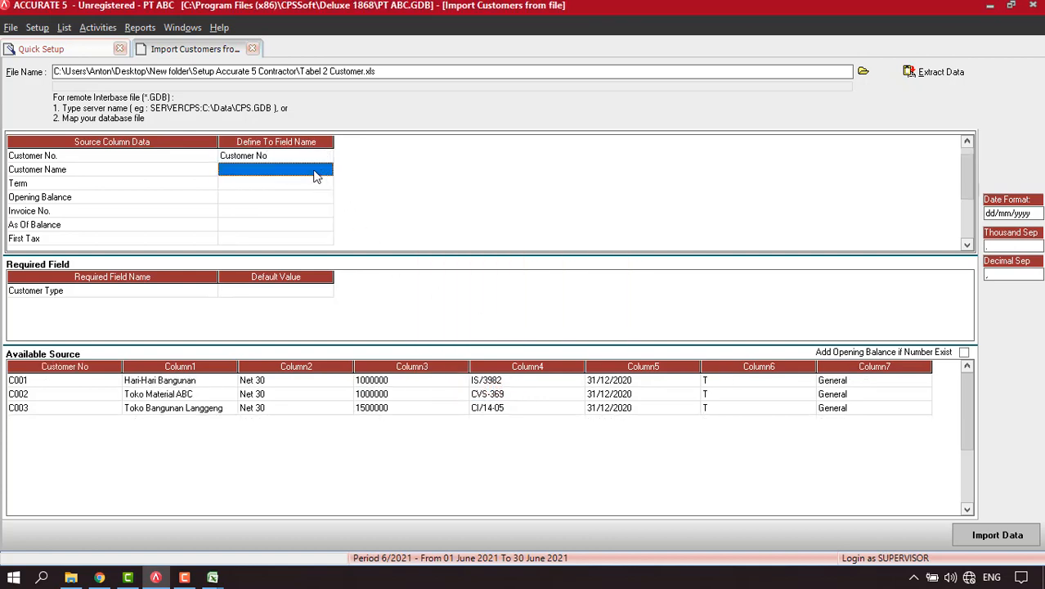
pyautogui.click(326, 174)
pyautogui.click(326, 171)
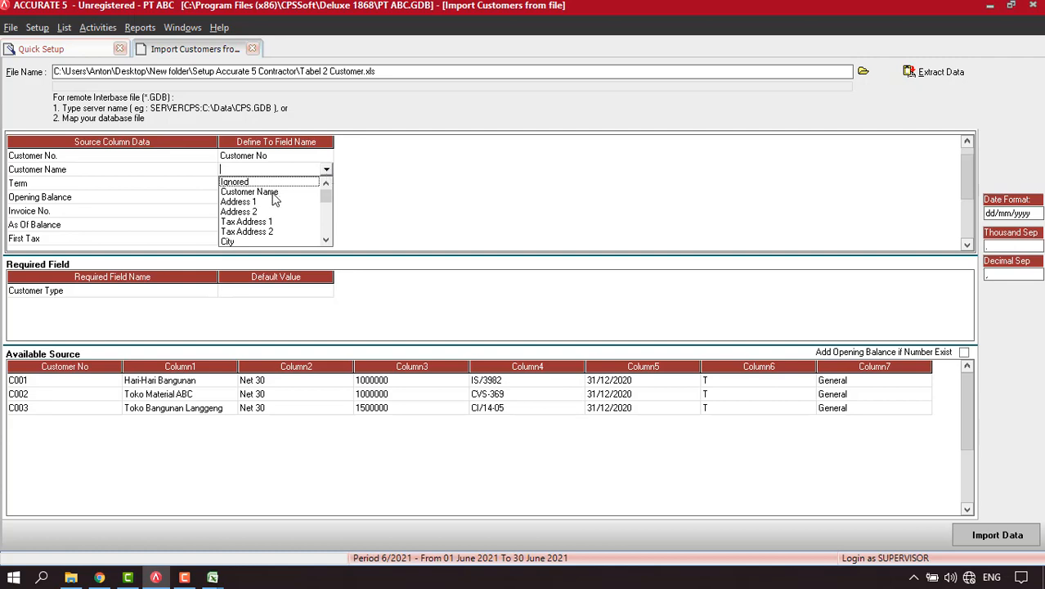
pyautogui.click(274, 196)
# Map the third column to Term, matching Net 30 to the existing Net 30 term.
pyautogui.click(319, 185)
pyautogui.click(328, 184)
pyautogui.click(327, 185)
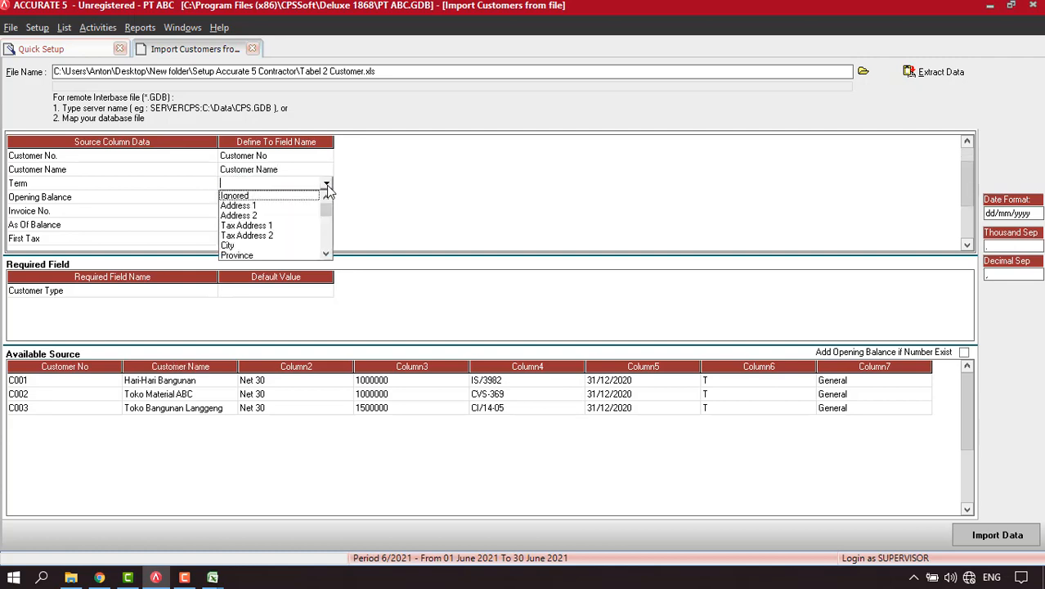
pyautogui.scroll(-5, 281, 213)
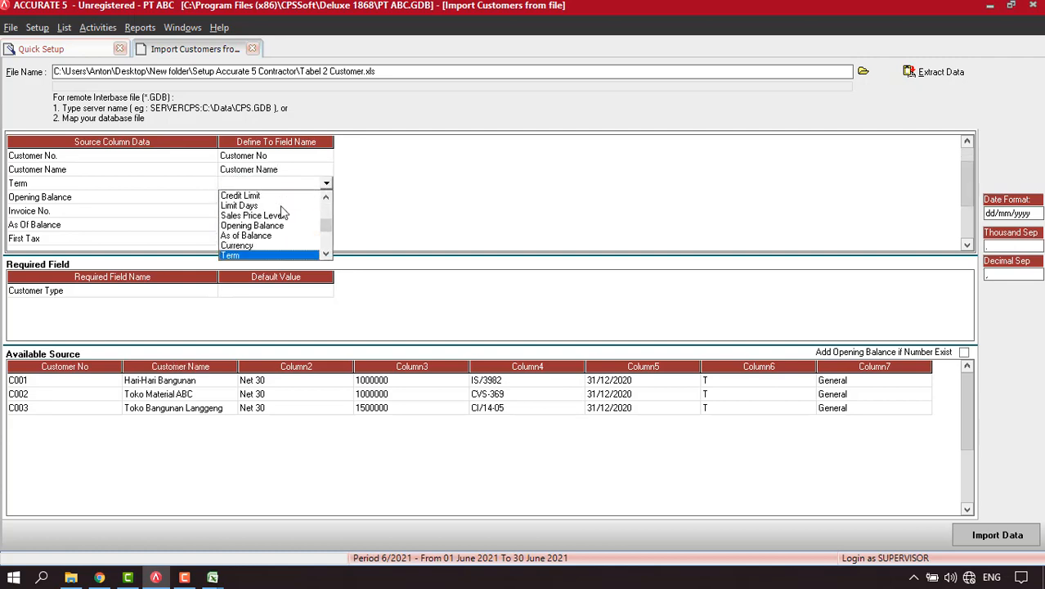
pyautogui.click(270, 253)
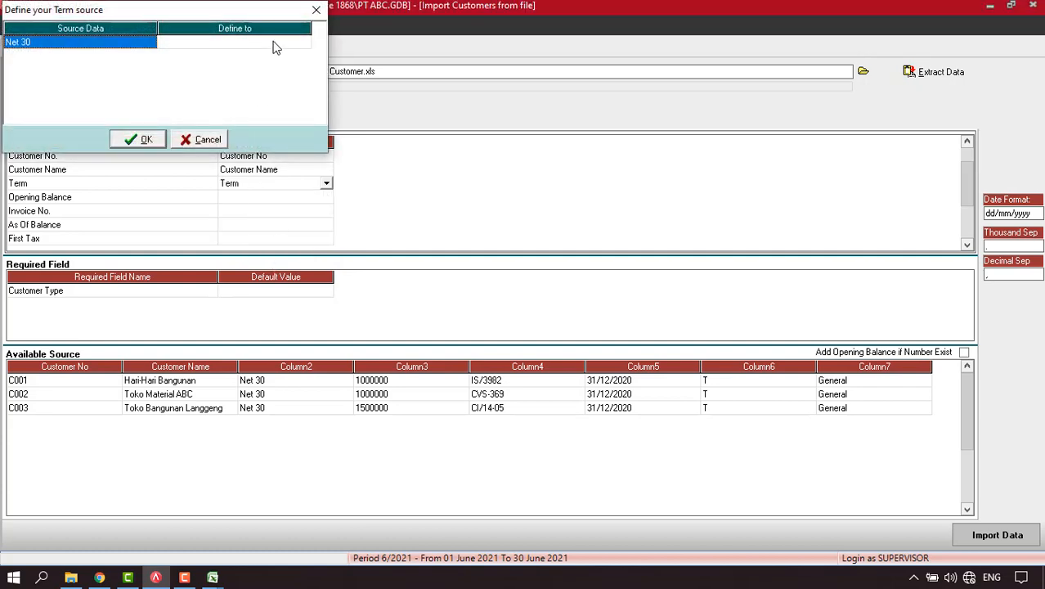
pyautogui.click(273, 42)
pyautogui.click(304, 45)
pyautogui.click(221, 52)
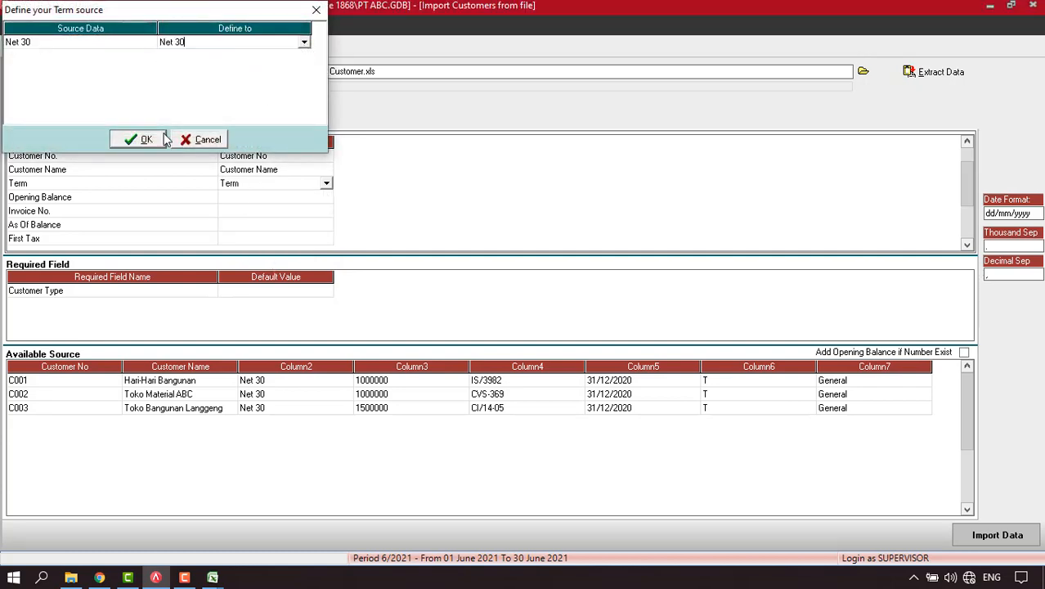
pyautogui.click(149, 139)
# Map the remaining columns to Opening Balance, Invoice No. OB and As of Balance.
pyautogui.click(304, 200)
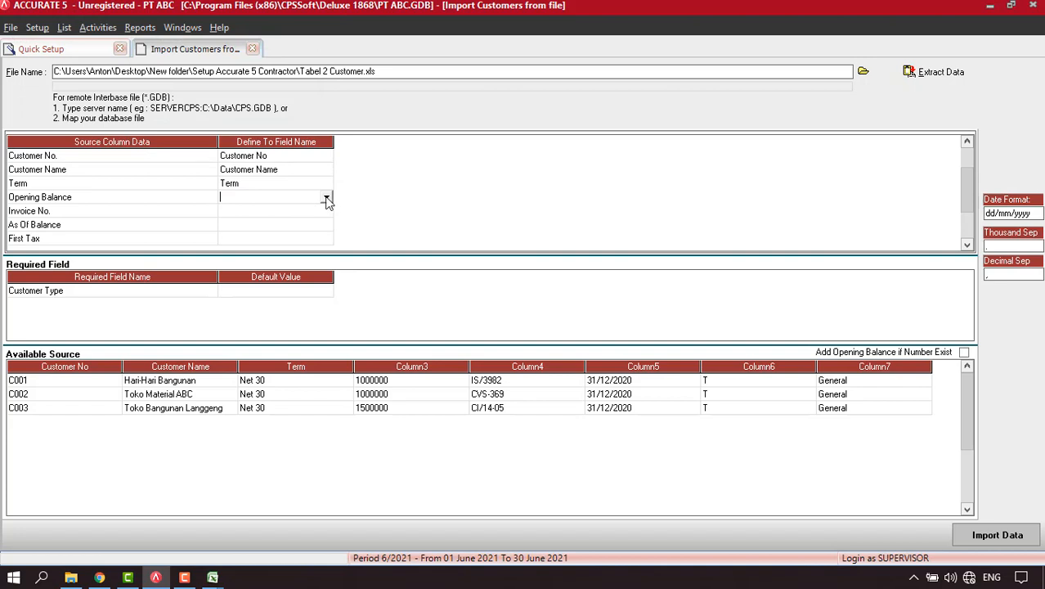
pyautogui.click(326, 199)
pyautogui.press('o')
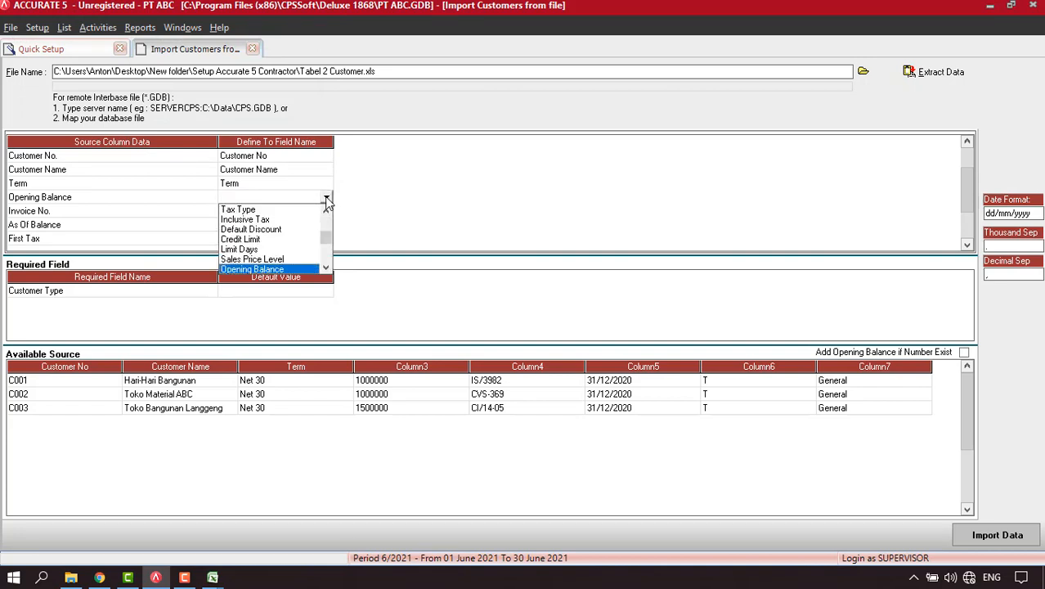
pyautogui.click(295, 270)
pyautogui.click(286, 214)
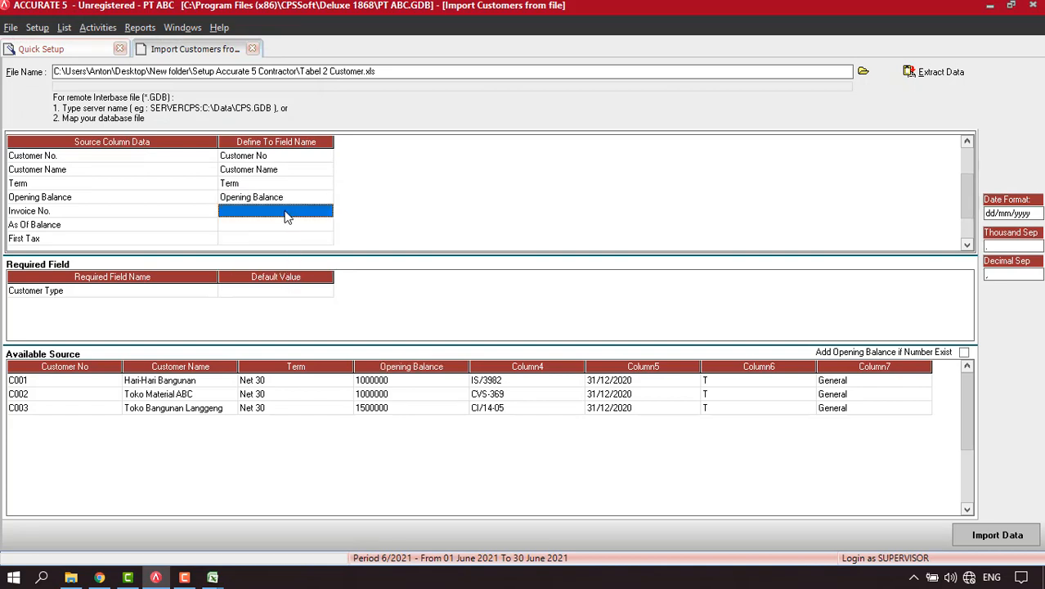
pyautogui.click(301, 214)
pyautogui.click(326, 213)
pyautogui.press('Down')
pyautogui.press('Down')
pyautogui.press('Down')
pyautogui.press('Down')
pyautogui.press('Down')
pyautogui.press('Down')
pyautogui.press('Down')
pyautogui.press('Down')
pyautogui.press('Down')
pyautogui.press('Down')
pyautogui.press('Down')
pyautogui.press('Down')
pyautogui.press('Down')
pyautogui.press('Down')
pyautogui.press('Down')
pyautogui.press('Down')
pyautogui.press('Down')
pyautogui.press('Down')
pyautogui.press('Down')
pyautogui.press('Down')
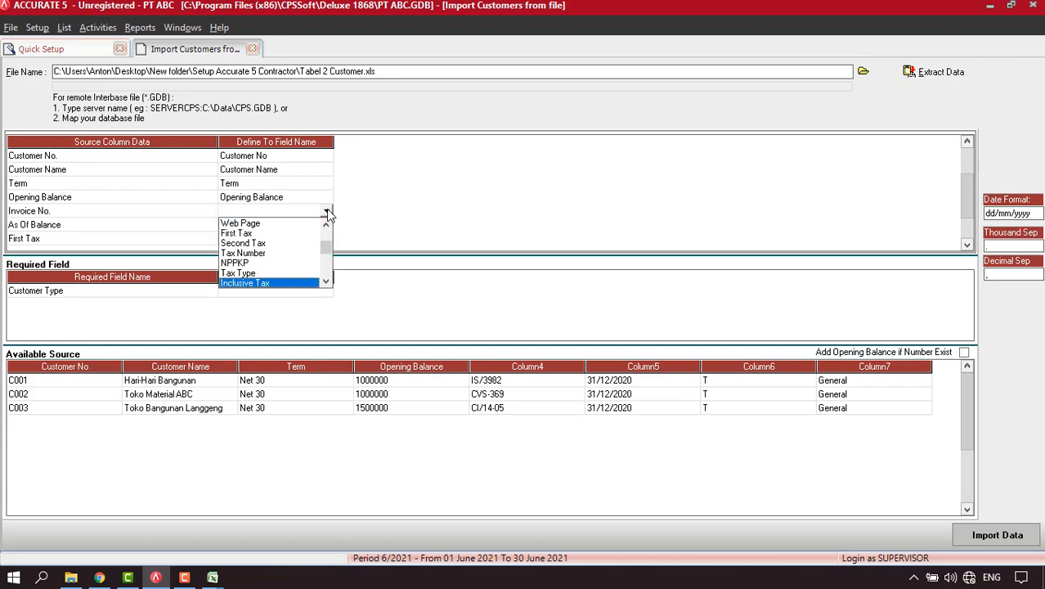
pyautogui.click(281, 283)
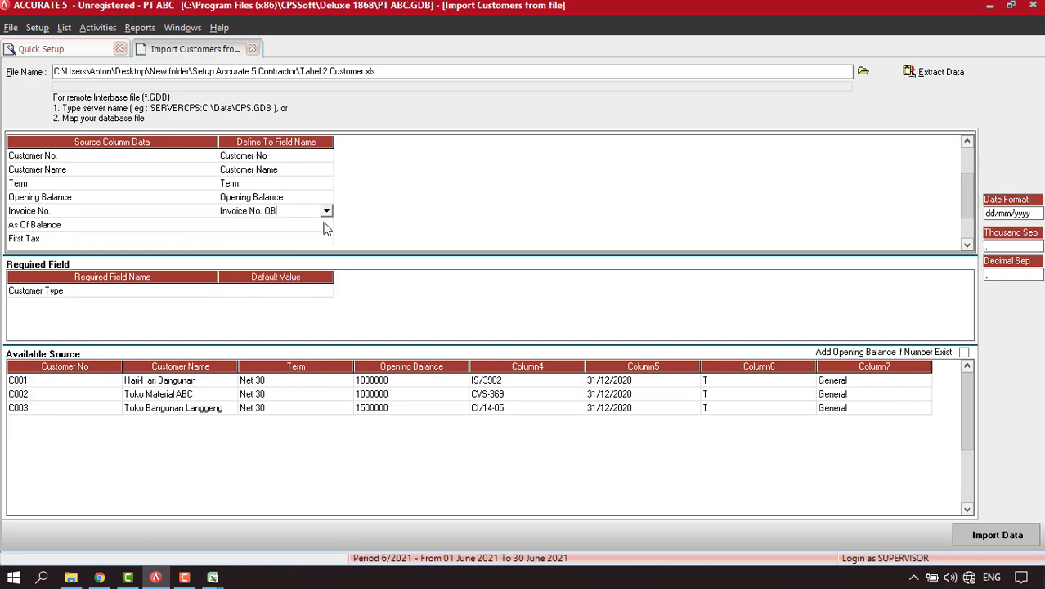
pyautogui.click(326, 227)
pyautogui.click(330, 226)
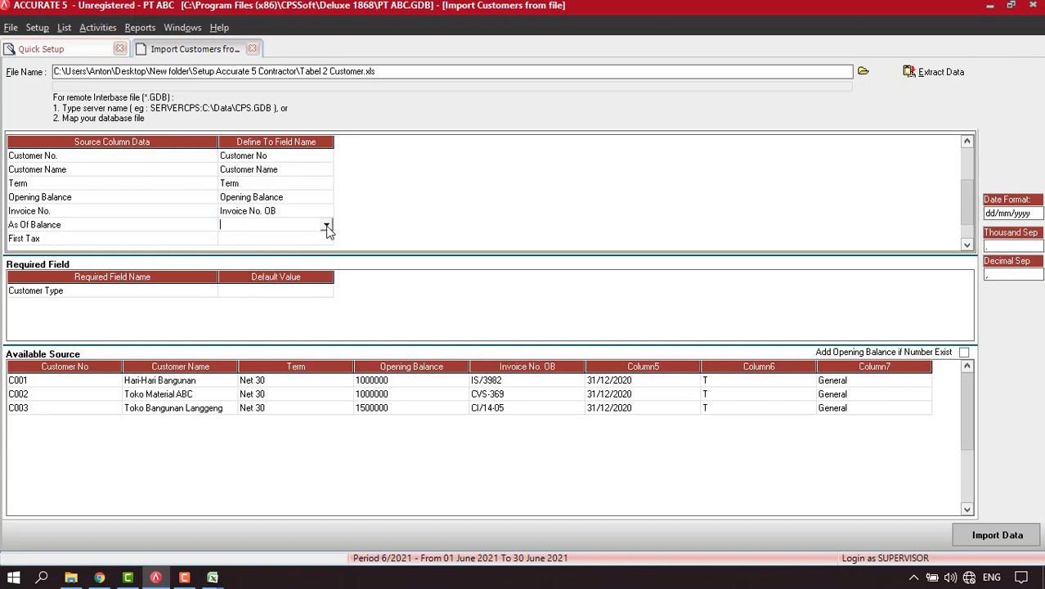
pyautogui.click(327, 226)
pyautogui.scroll(-4, 287, 266)
pyautogui.click(268, 298)
pyautogui.click(967, 244)
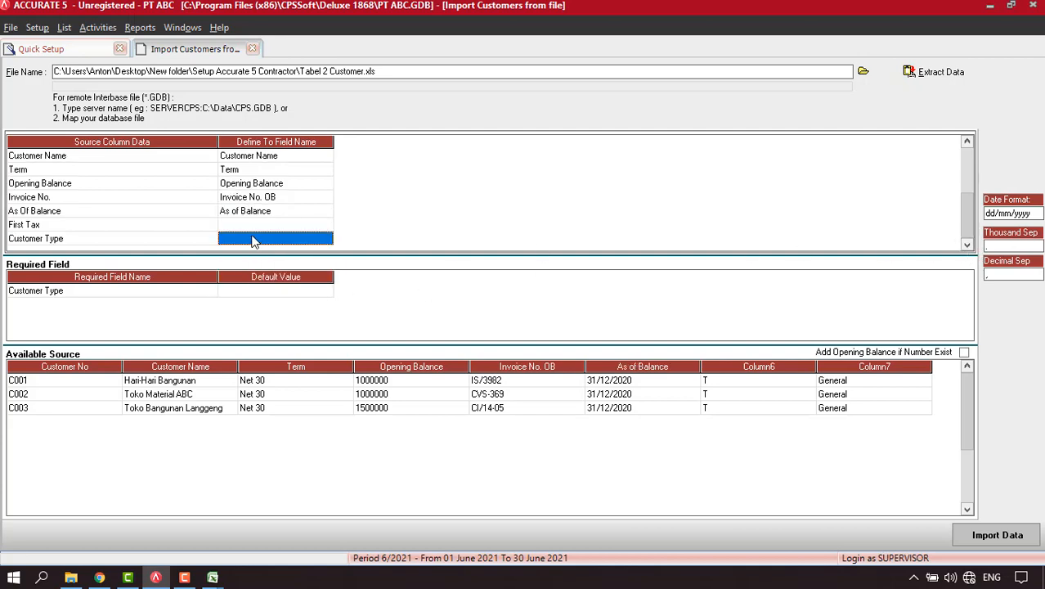
# Map the tax column to First Tax, defining code T as PPN.
pyautogui.click(313, 226)
pyautogui.click(327, 227)
pyautogui.click(326, 227)
pyautogui.scroll(-1, 325, 233)
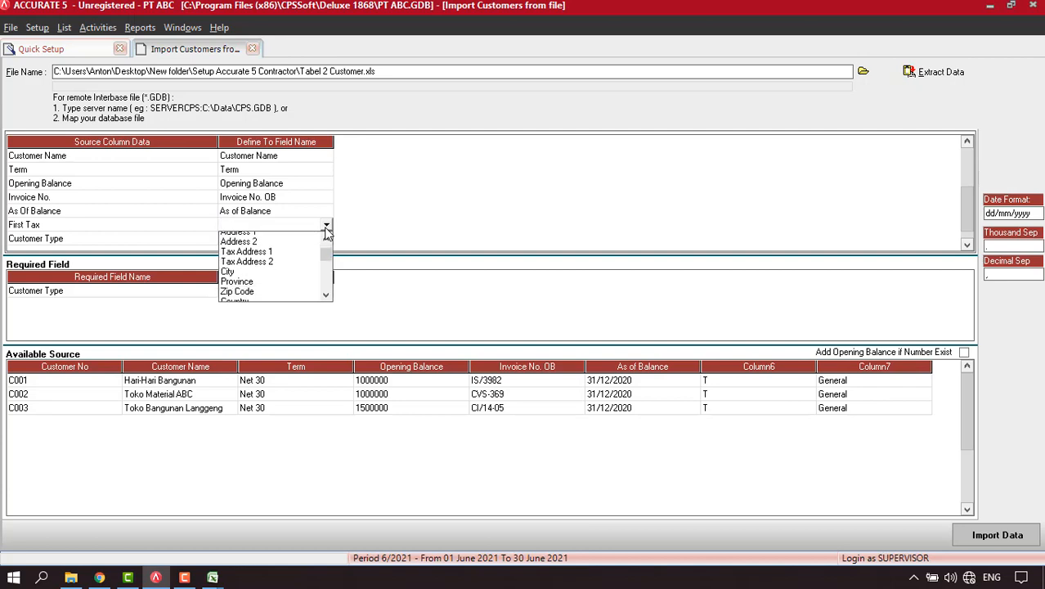
pyautogui.scroll(-2, 325, 233)
pyautogui.click(290, 295)
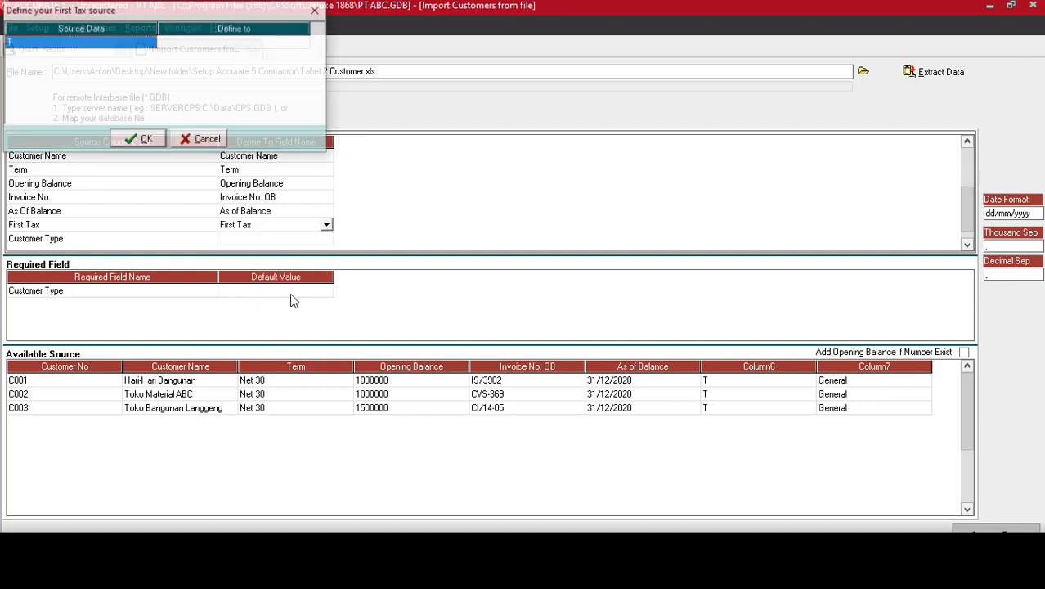
pyautogui.click(270, 44)
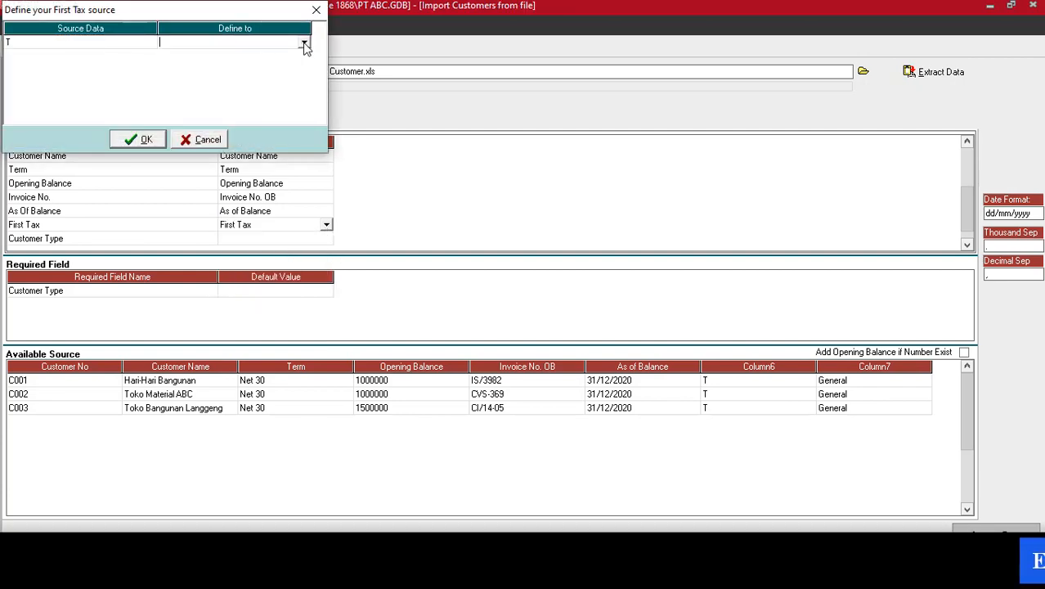
pyautogui.click(304, 41)
pyautogui.click(217, 54)
pyautogui.click(142, 139)
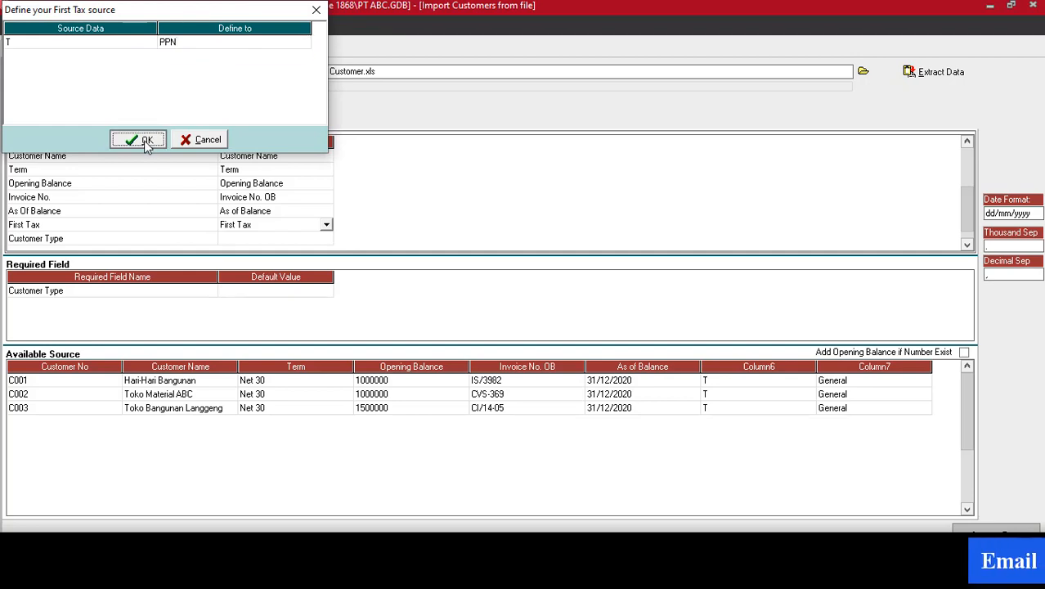
# Map the General column to Customer Type General, then import all three customers.
pyautogui.click(275, 239)
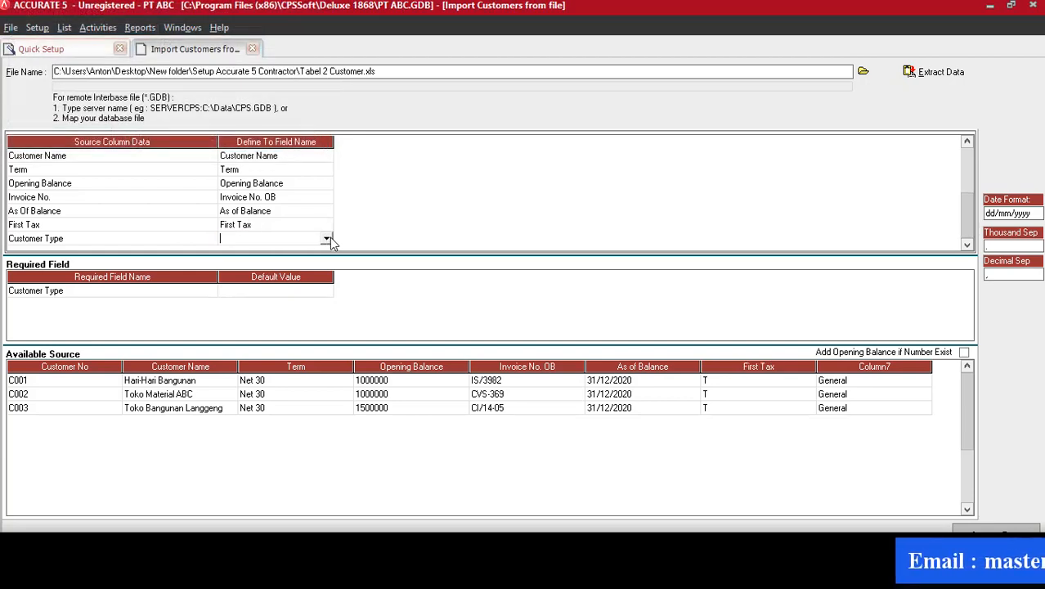
pyautogui.click(326, 238)
pyautogui.scroll(-3, 295, 307)
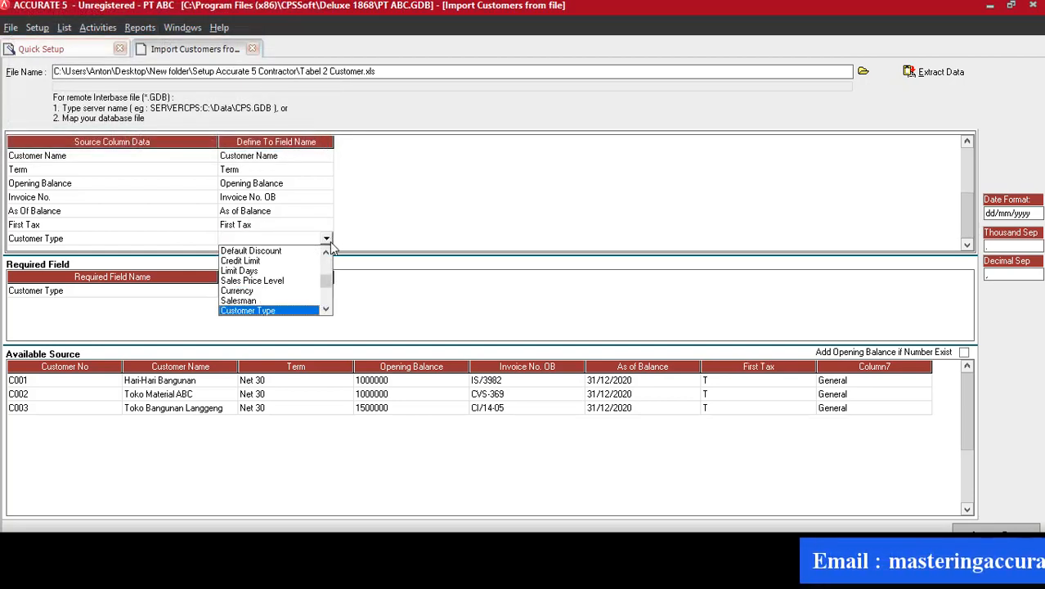
pyautogui.click(299, 313)
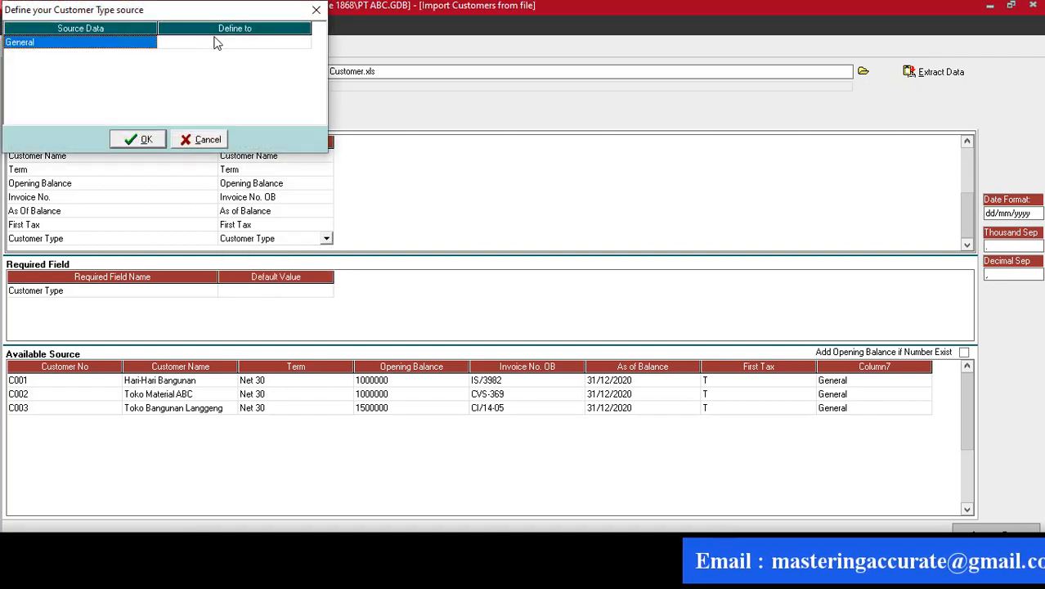
pyautogui.click(240, 42)
pyautogui.click(303, 44)
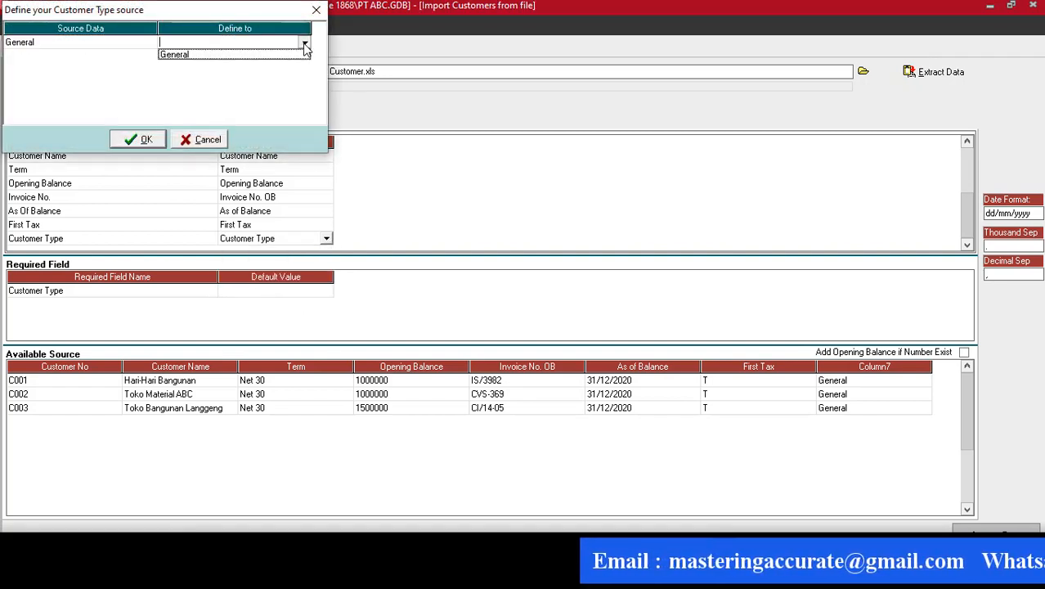
pyautogui.click(204, 54)
pyautogui.click(148, 136)
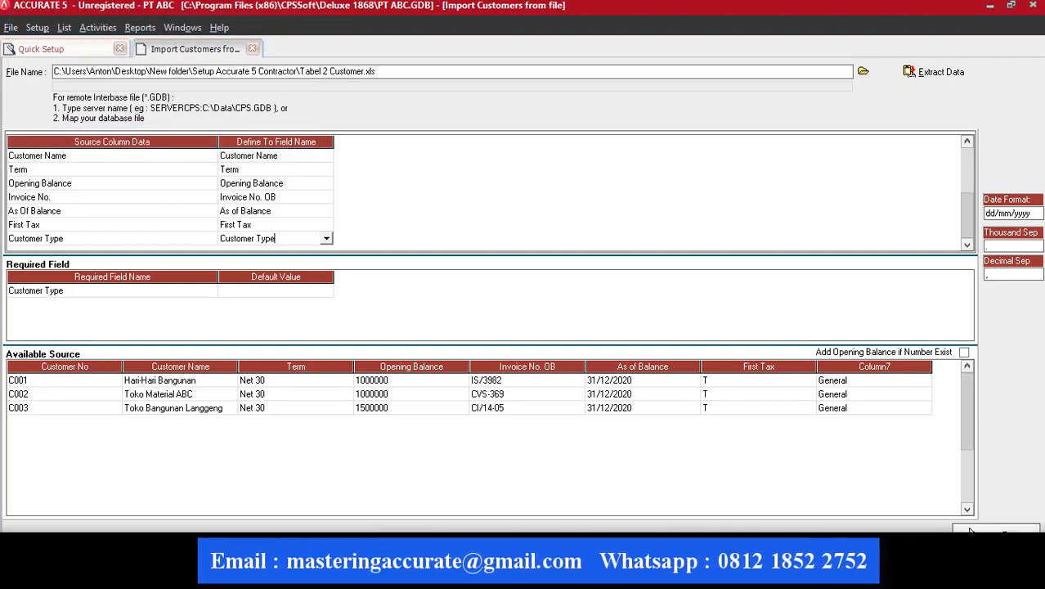
pyautogui.click(996, 534)
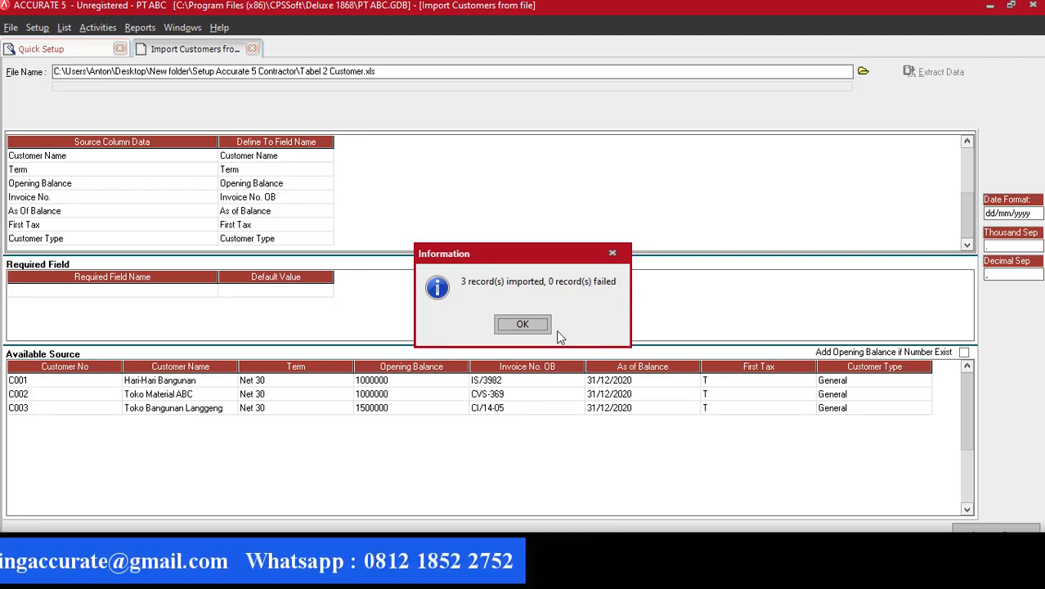
pyautogui.click(523, 325)
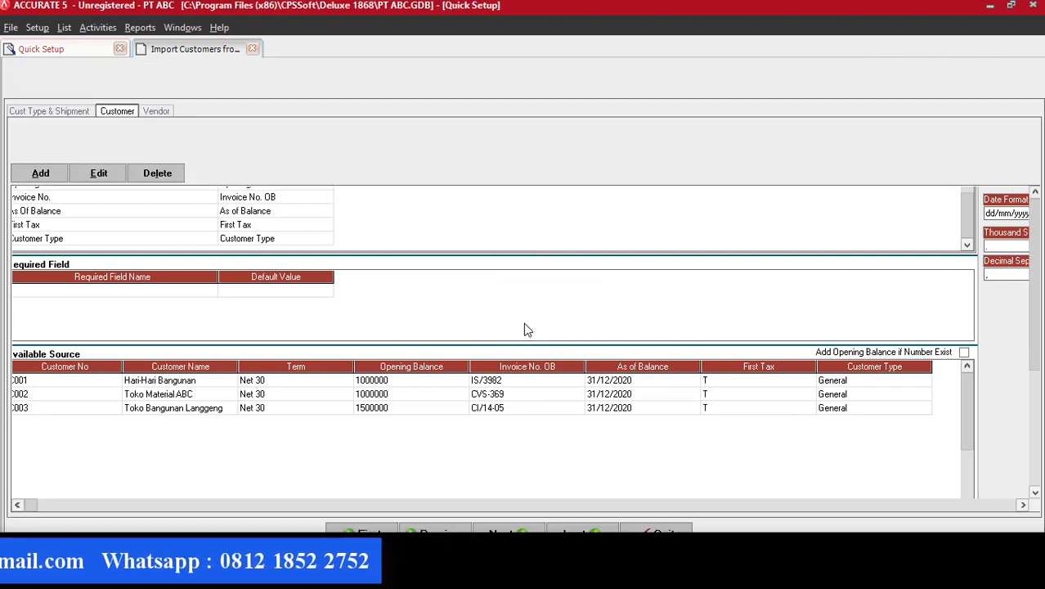
# On the vendor step, load the Excel file Tabel 3 Vendor.xls and extract its data.
pyautogui.click(508, 532)
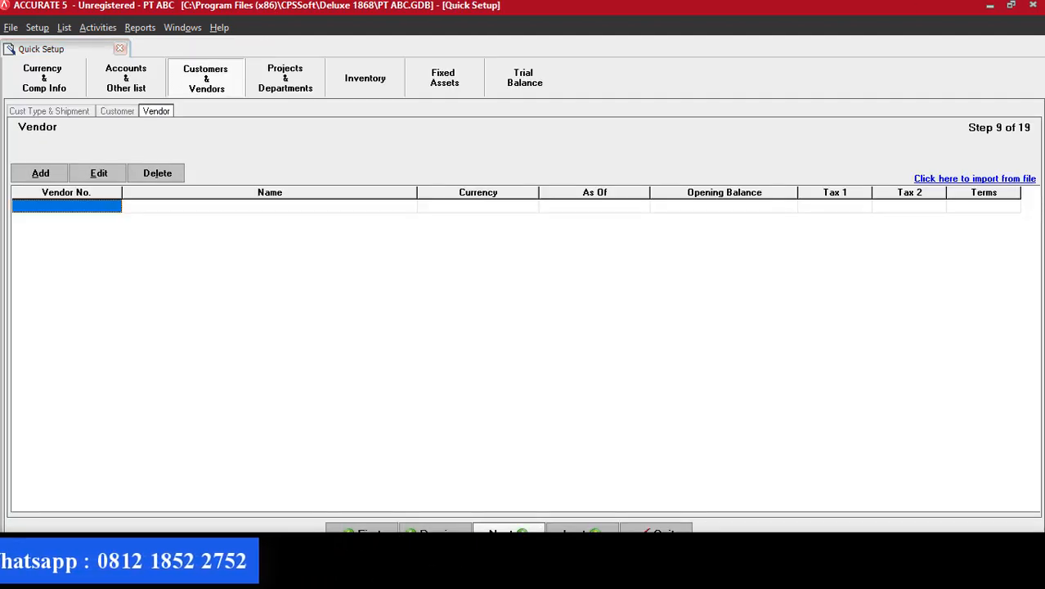
pyautogui.click(974, 178)
pyautogui.click(862, 71)
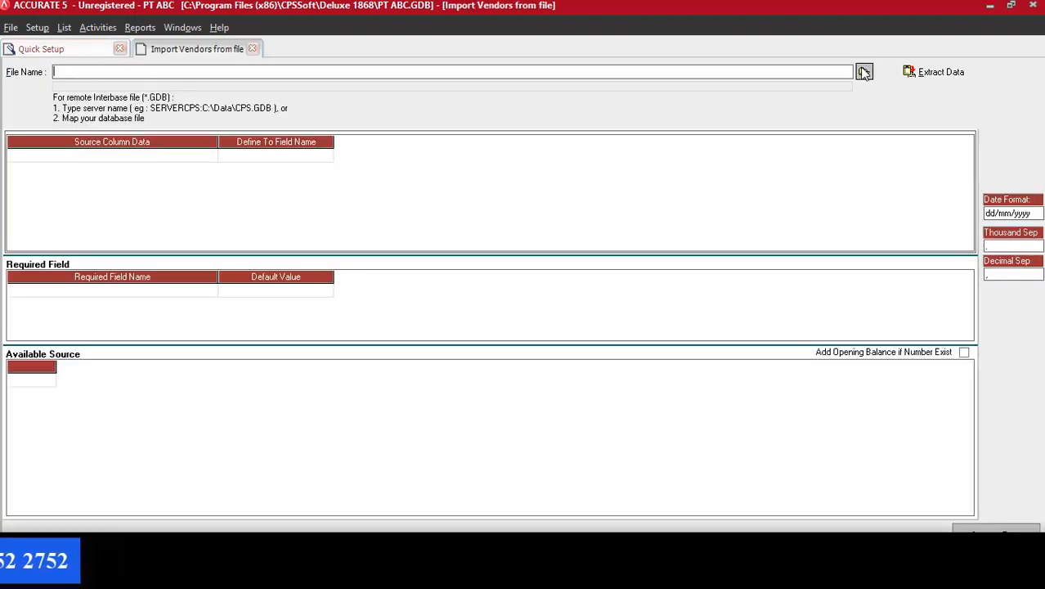
pyautogui.click(524, 393)
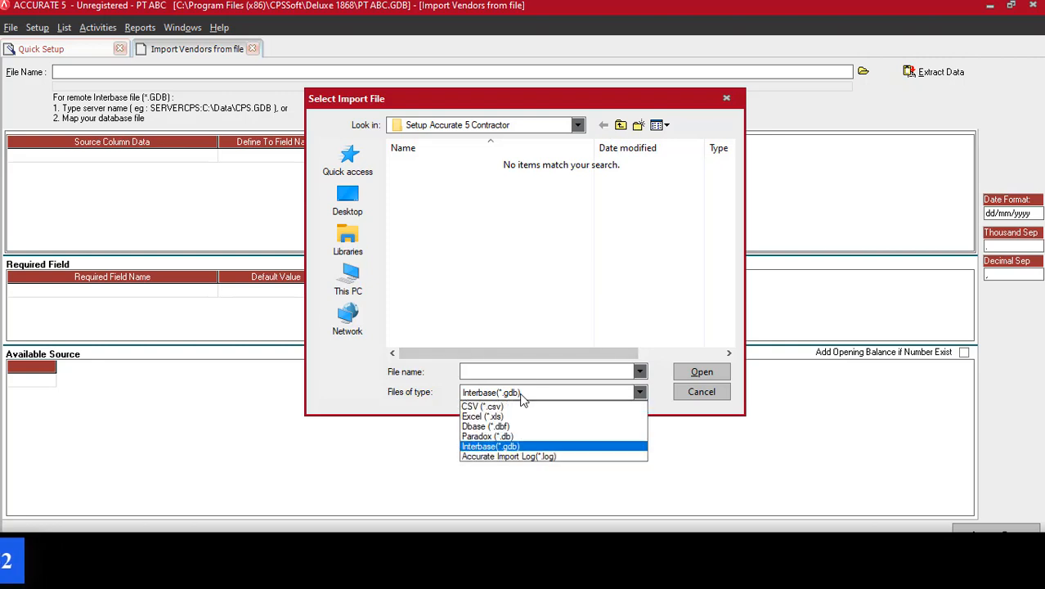
pyautogui.click(499, 417)
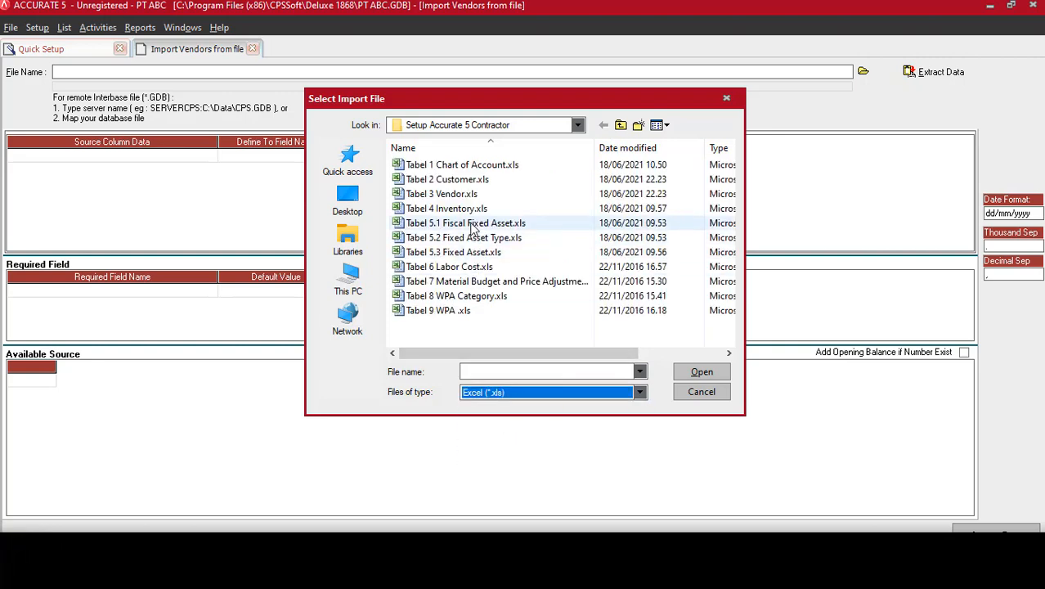
pyautogui.click(445, 194)
pyautogui.click(709, 371)
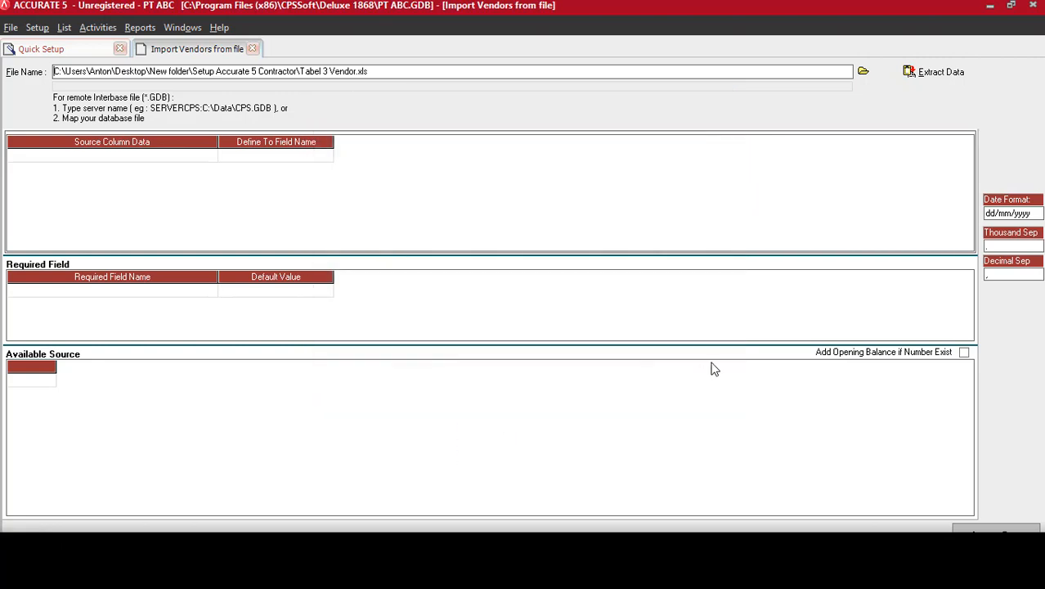
pyautogui.click(937, 72)
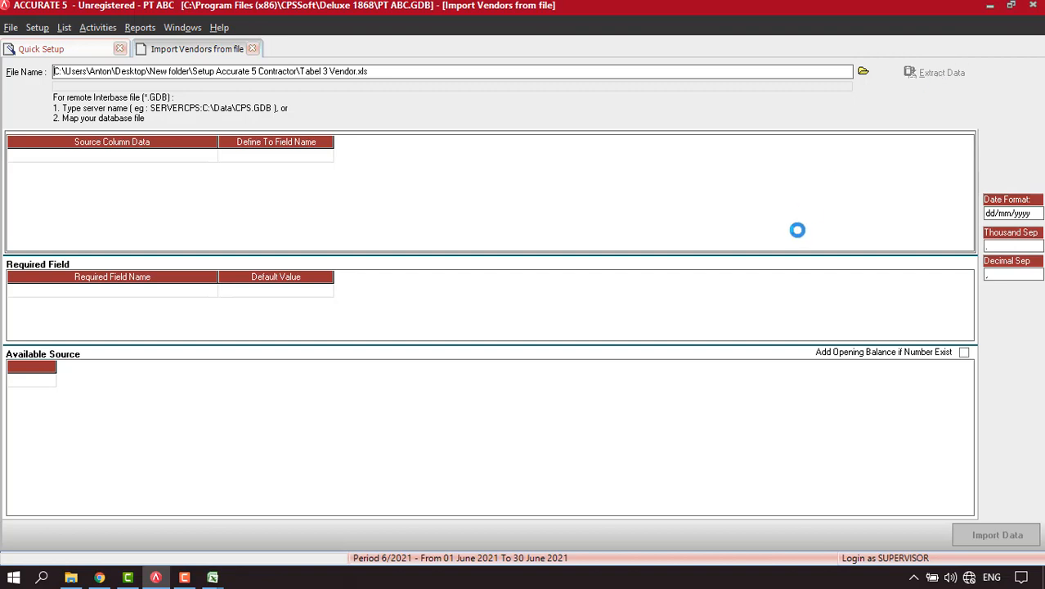
# Delete the header row and map the first two columns to Vendor No. and Vendor Name.
pyautogui.click(491, 380)
pyautogui.rightClick(490, 380)
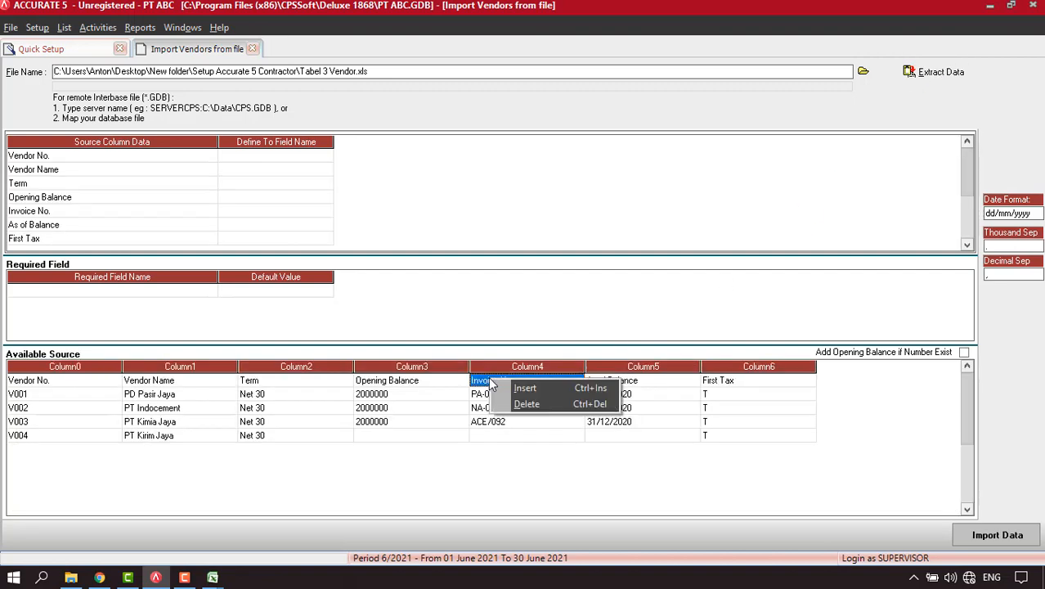
pyautogui.click(526, 404)
pyautogui.click(494, 327)
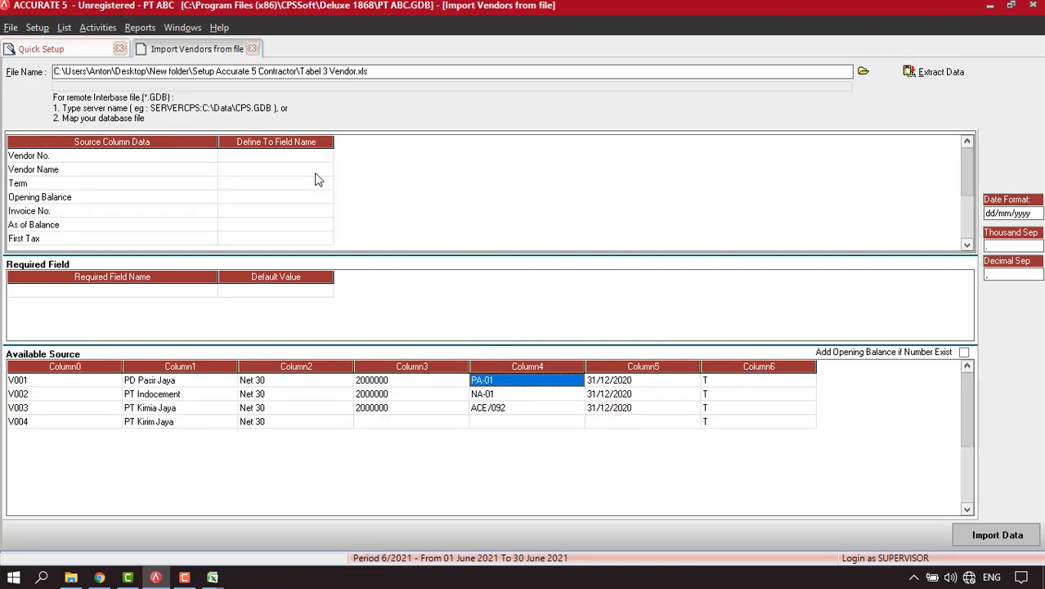
pyautogui.click(312, 157)
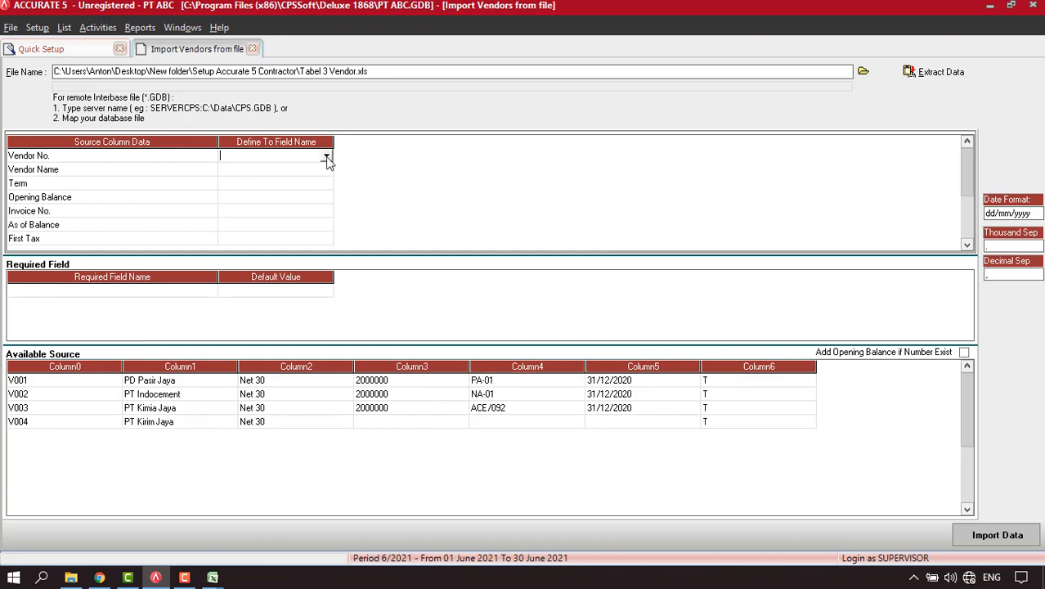
pyautogui.click(326, 157)
pyautogui.click(246, 178)
pyautogui.click(303, 170)
pyautogui.click(321, 170)
pyautogui.click(326, 169)
pyautogui.click(245, 192)
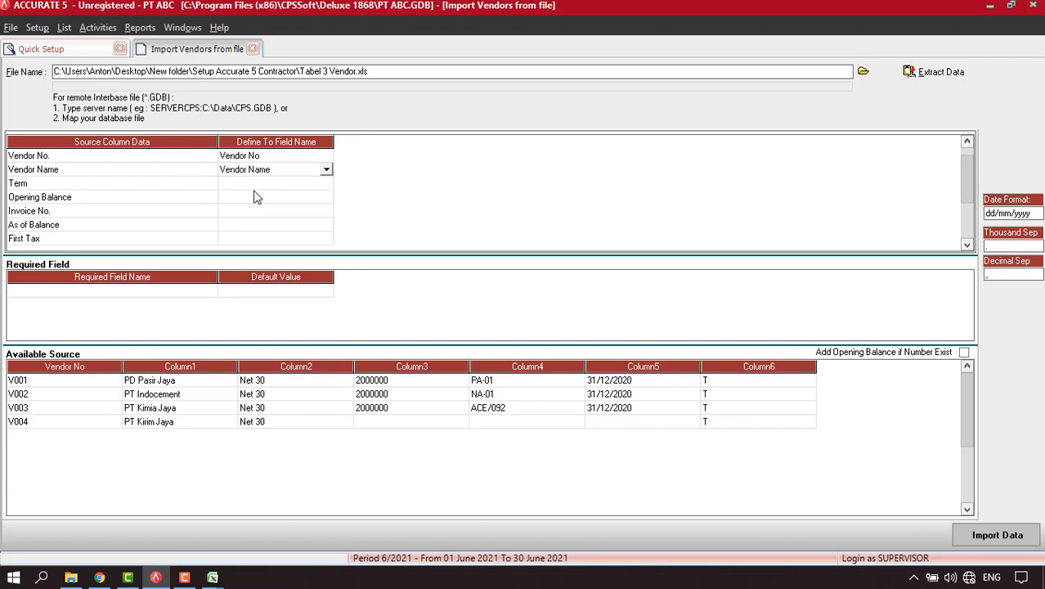
# Map the Term column to Term, matching Net 30 to the existing Net 30 term.
pyautogui.click(326, 184)
pyautogui.click(326, 185)
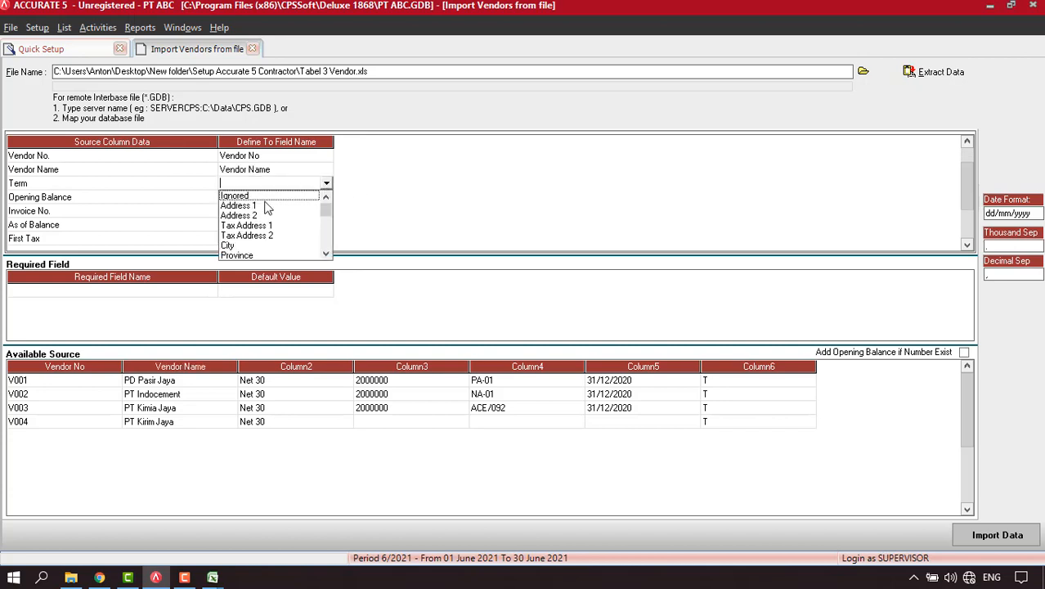
pyautogui.write('te')
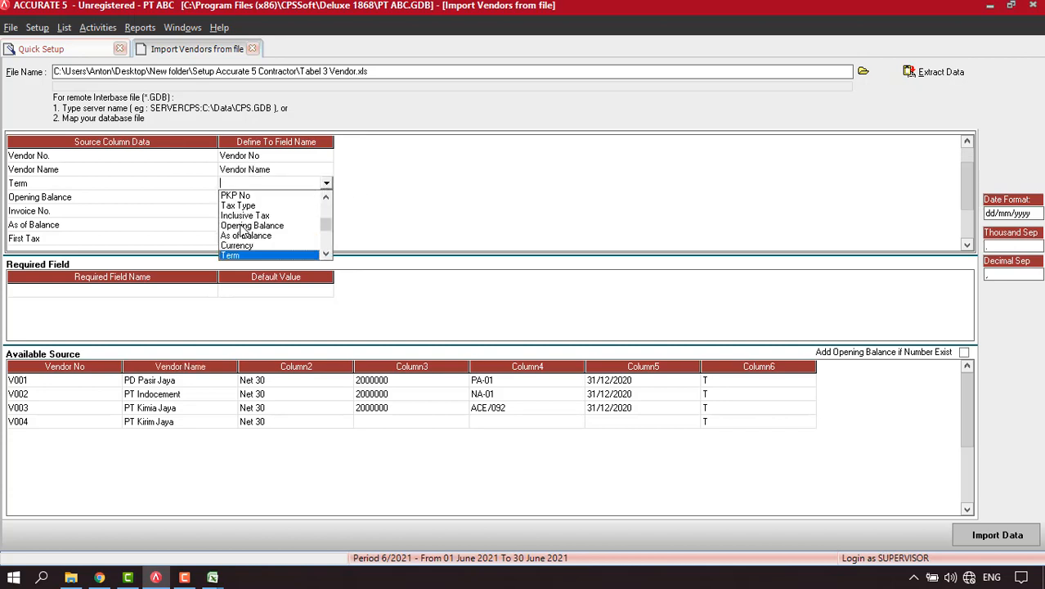
pyautogui.click(233, 255)
pyautogui.click(296, 41)
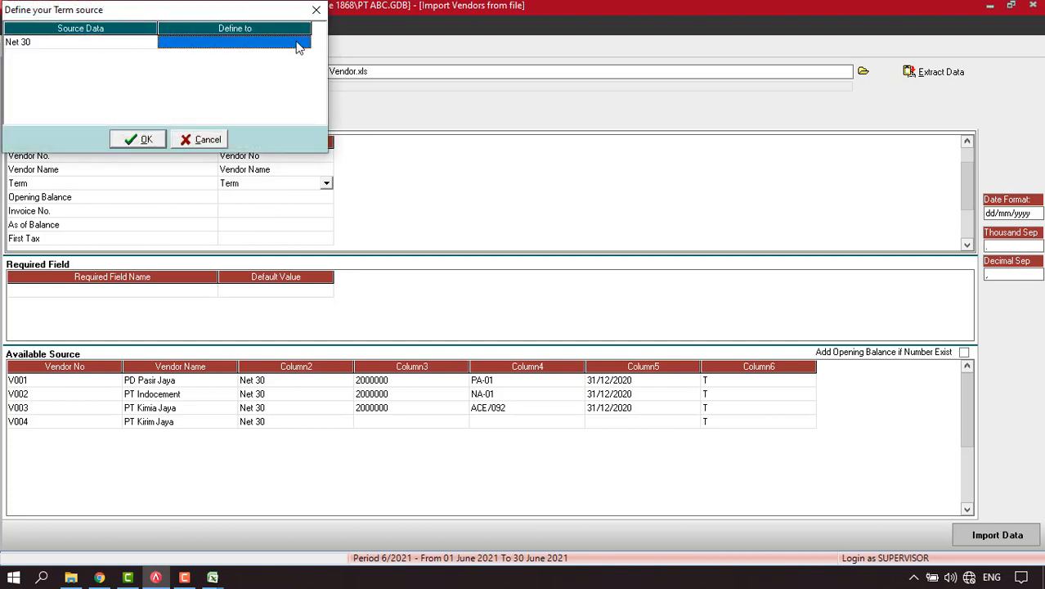
pyautogui.click(304, 43)
pyautogui.click(206, 55)
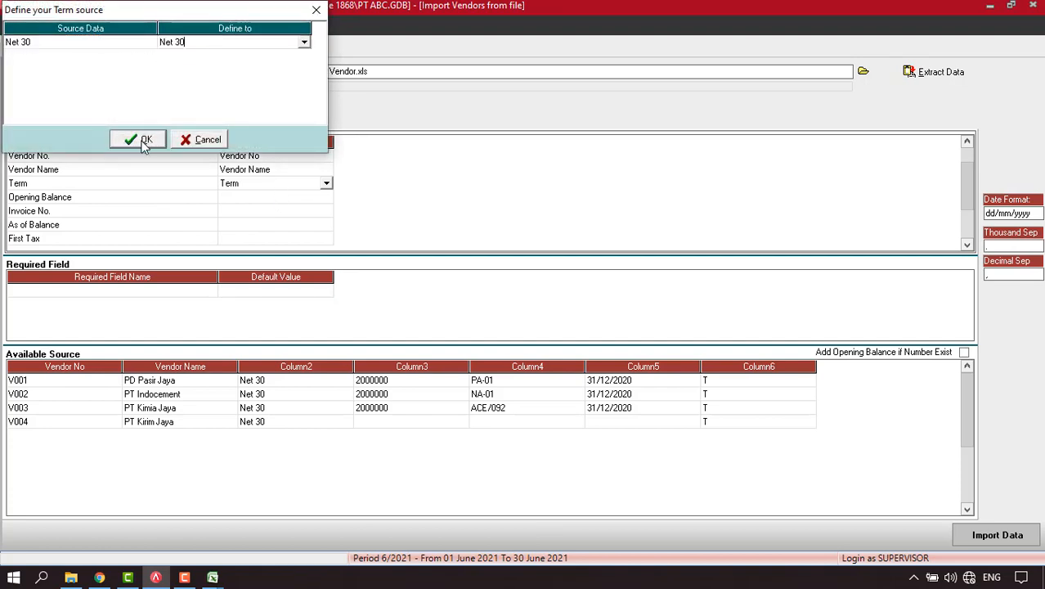
pyautogui.click(143, 139)
# Map the next columns to Opening Balance, Invoice No. OB and As of Balance.
pyautogui.click(287, 198)
pyautogui.click(287, 198)
pyautogui.click(327, 199)
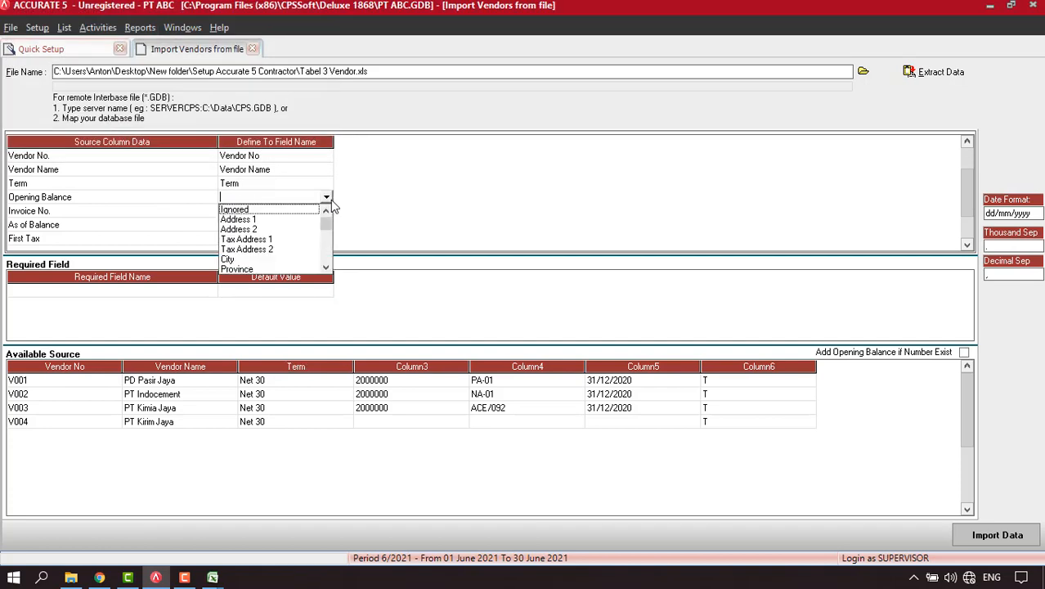
pyautogui.press('o')
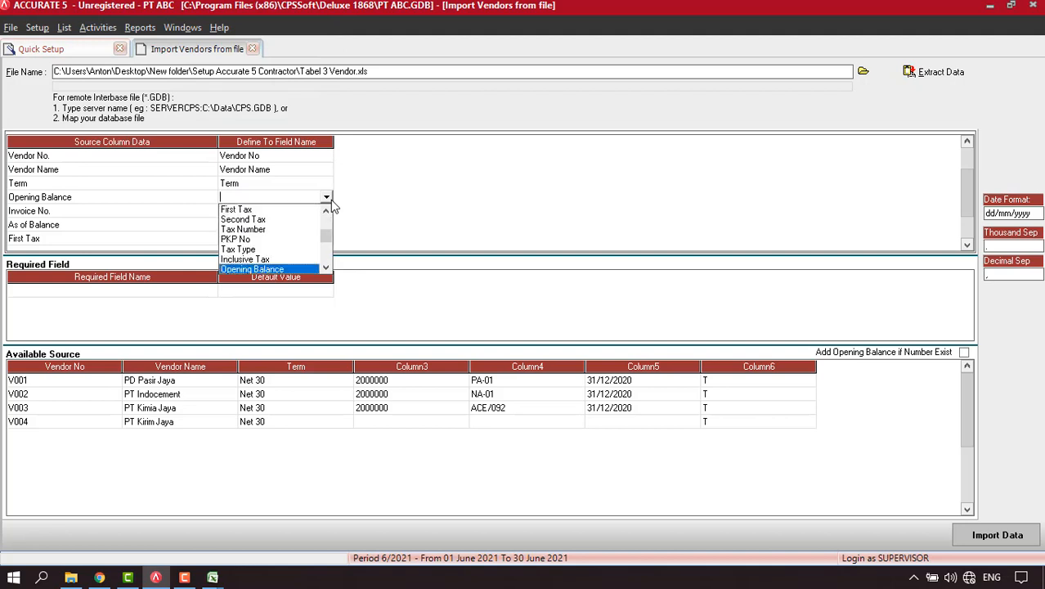
pyautogui.click(270, 269)
pyautogui.click(305, 213)
pyautogui.click(326, 213)
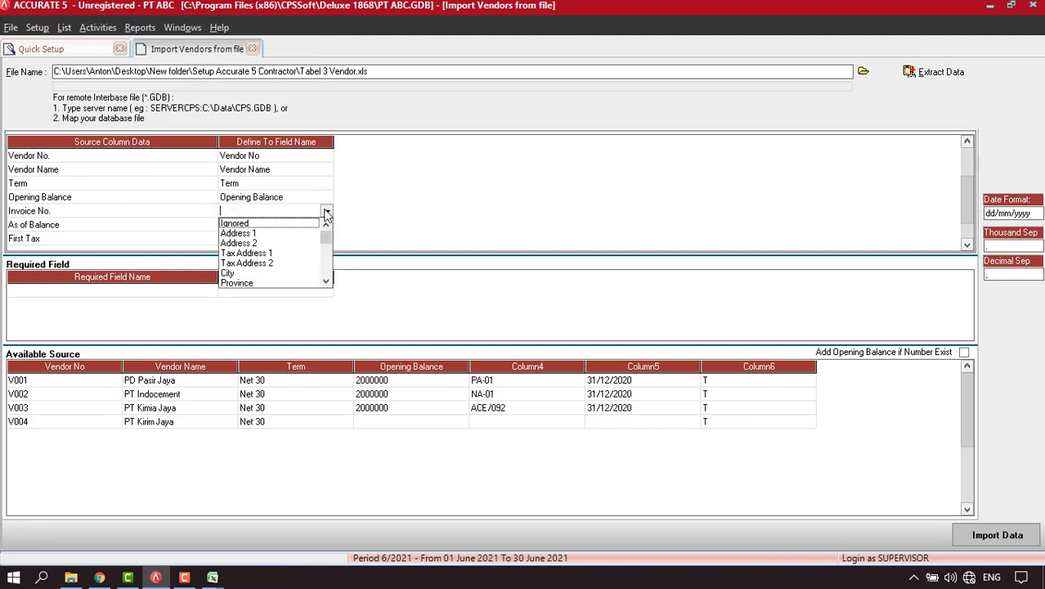
pyautogui.scroll(-5, 282, 282)
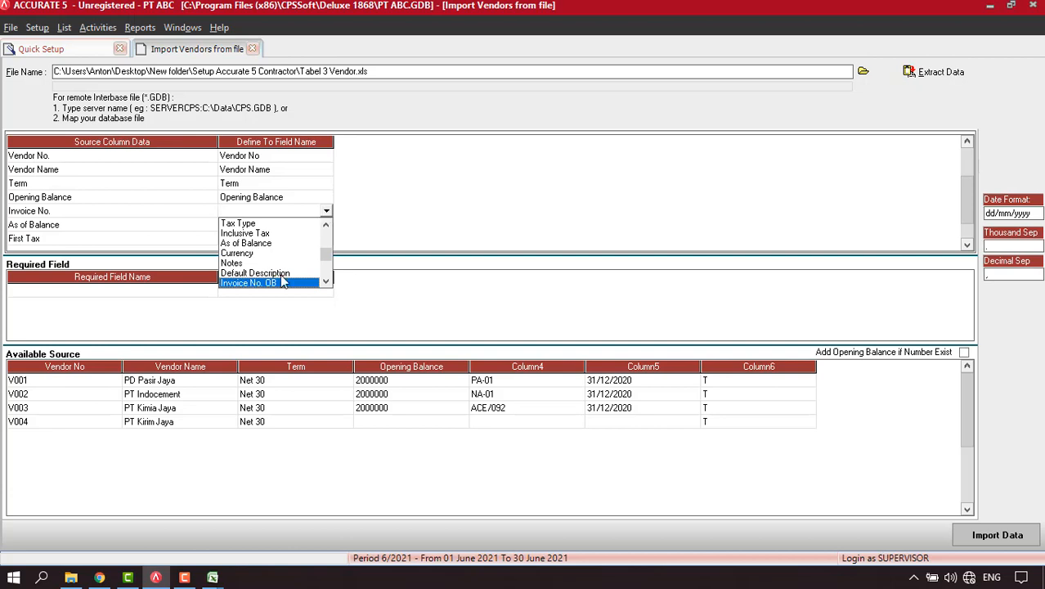
pyautogui.click(278, 283)
pyautogui.click(327, 226)
pyautogui.click(326, 226)
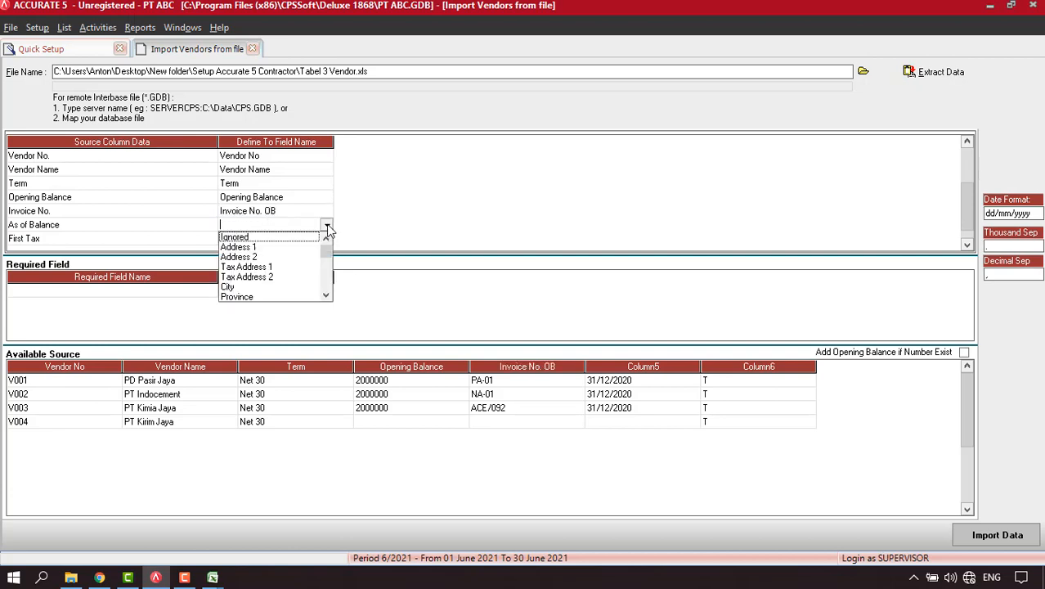
pyautogui.scroll(-5, 318, 263)
pyautogui.click(266, 298)
# Map the tax column to First Tax with T defined as PPN, then import the four vendors.
pyautogui.click(326, 239)
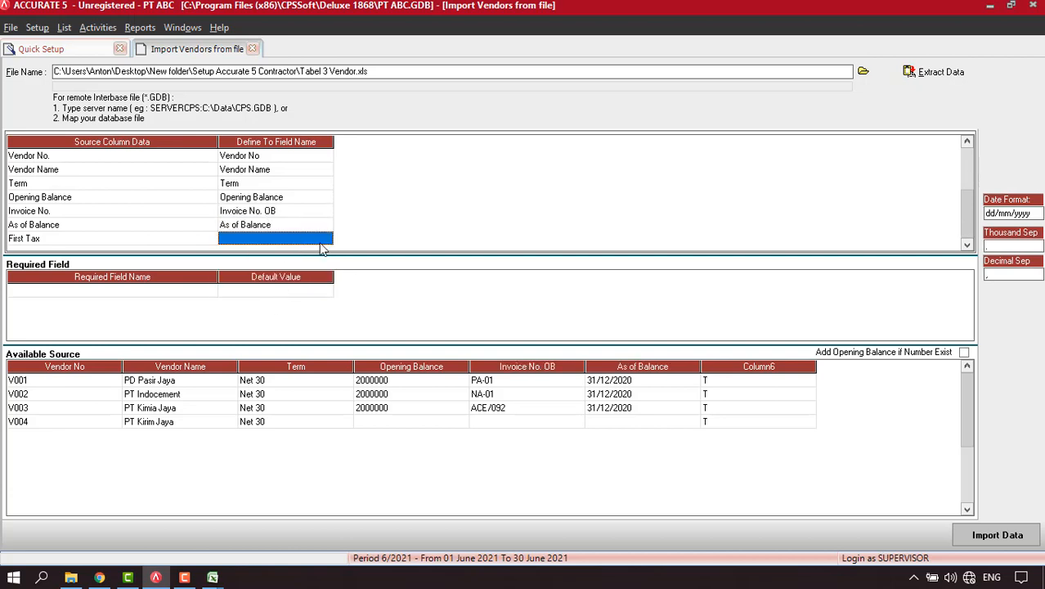
pyautogui.click(326, 239)
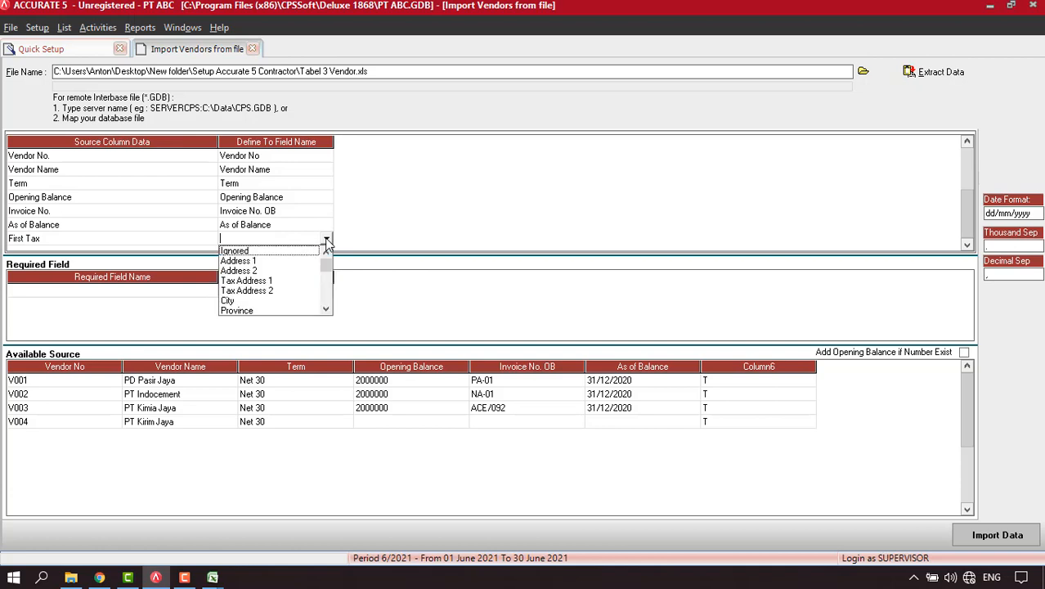
pyautogui.scroll(-3, 327, 242)
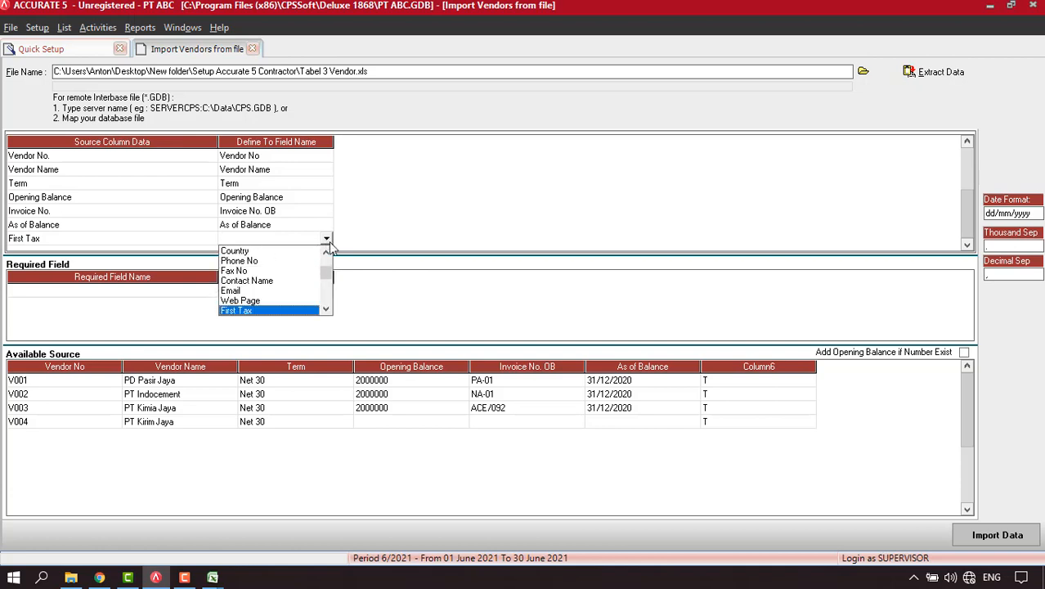
pyautogui.click(295, 311)
pyautogui.click(268, 45)
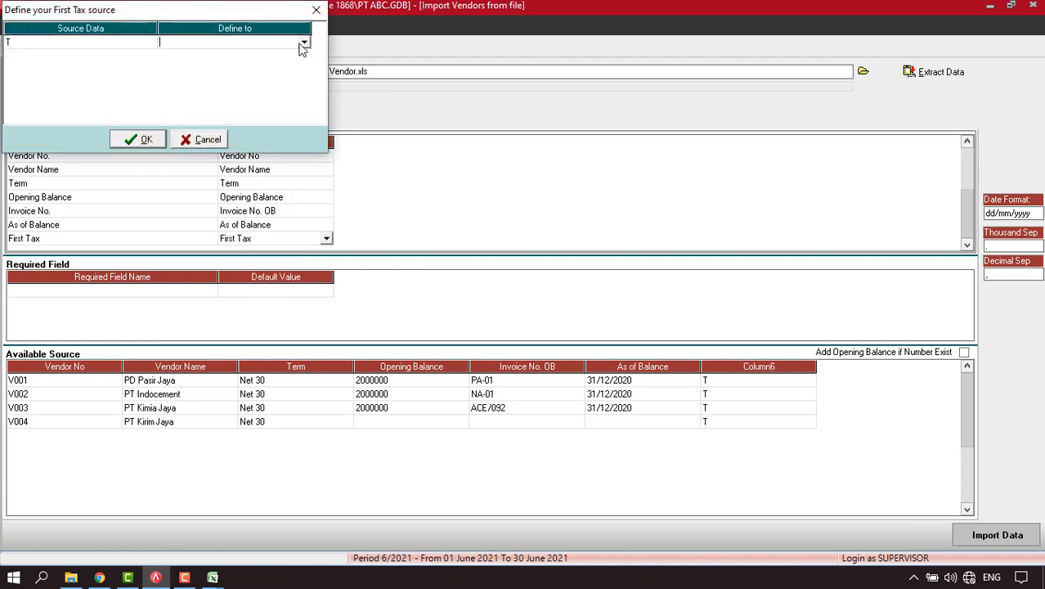
pyautogui.click(302, 43)
pyautogui.click(218, 54)
pyautogui.click(140, 140)
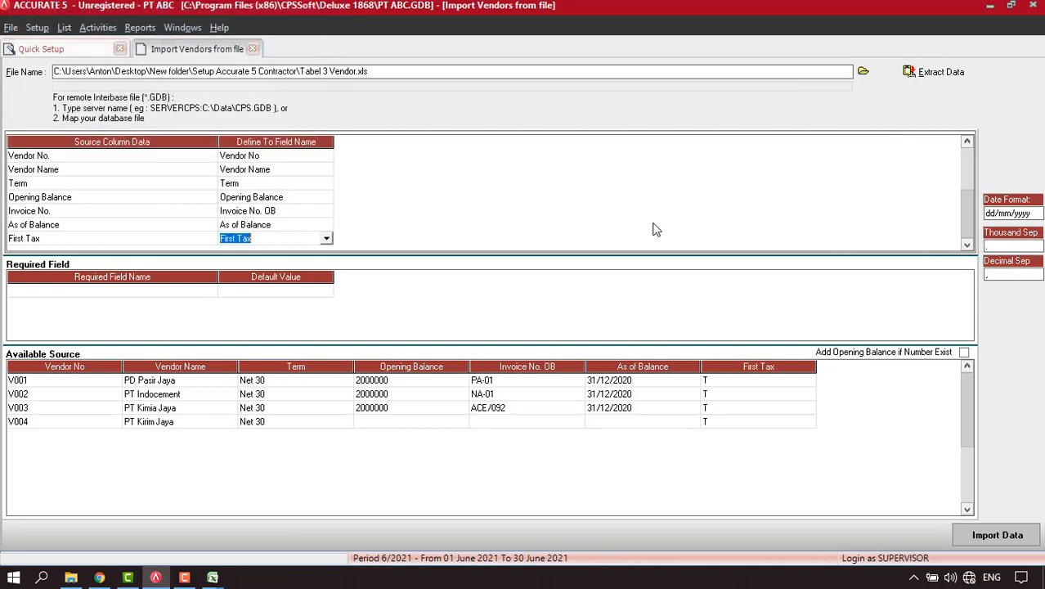
pyautogui.click(1012, 537)
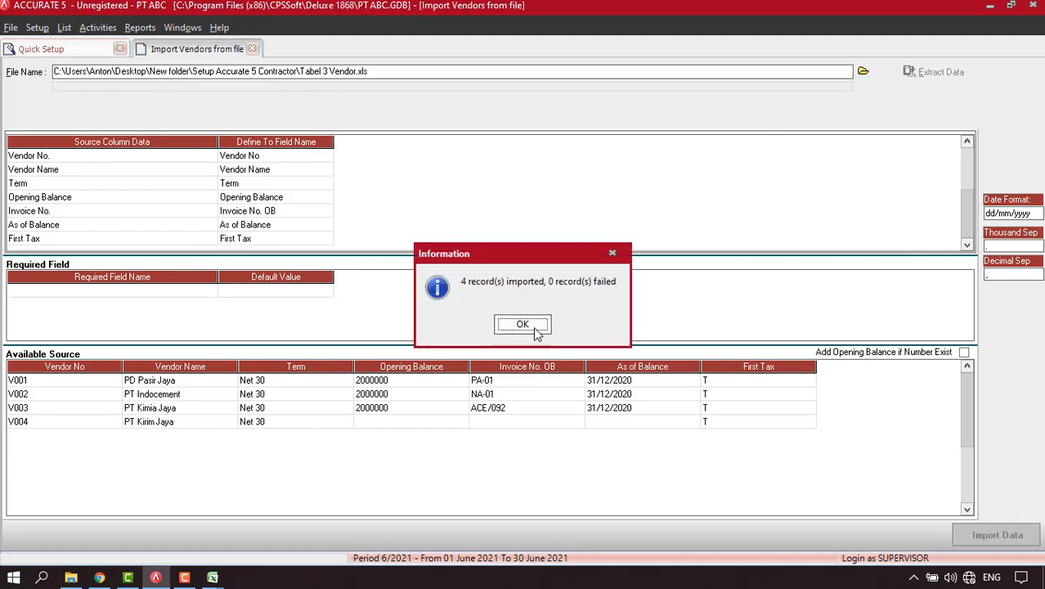
# Acknowledge the vendor import result and advance Quick Setup past the projects and warehouses pages.
pyautogui.click(523, 325)
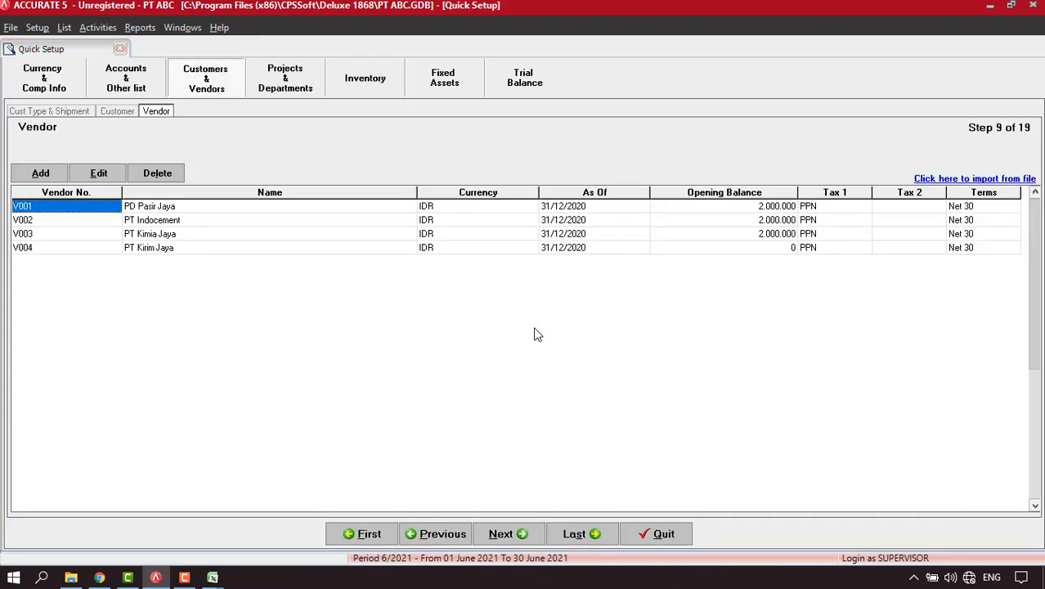
pyautogui.click(502, 537)
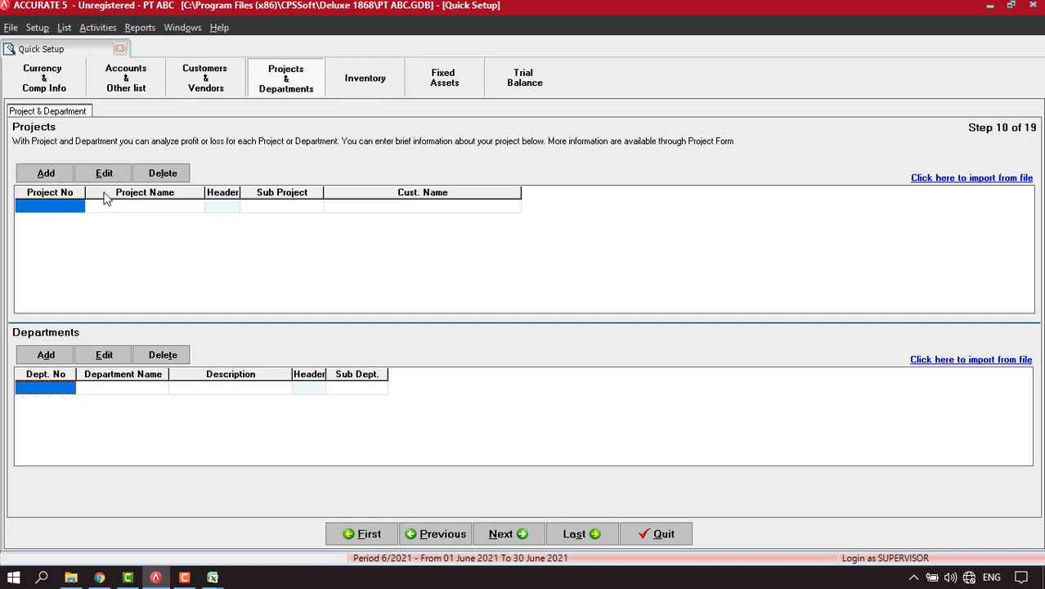
pyautogui.click(508, 535)
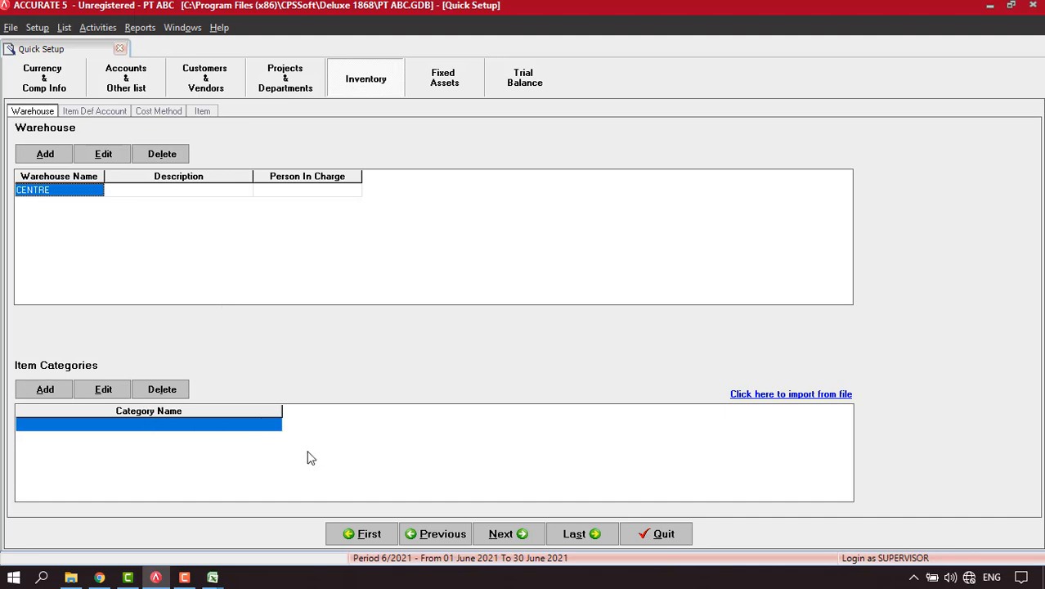
pyautogui.click(502, 537)
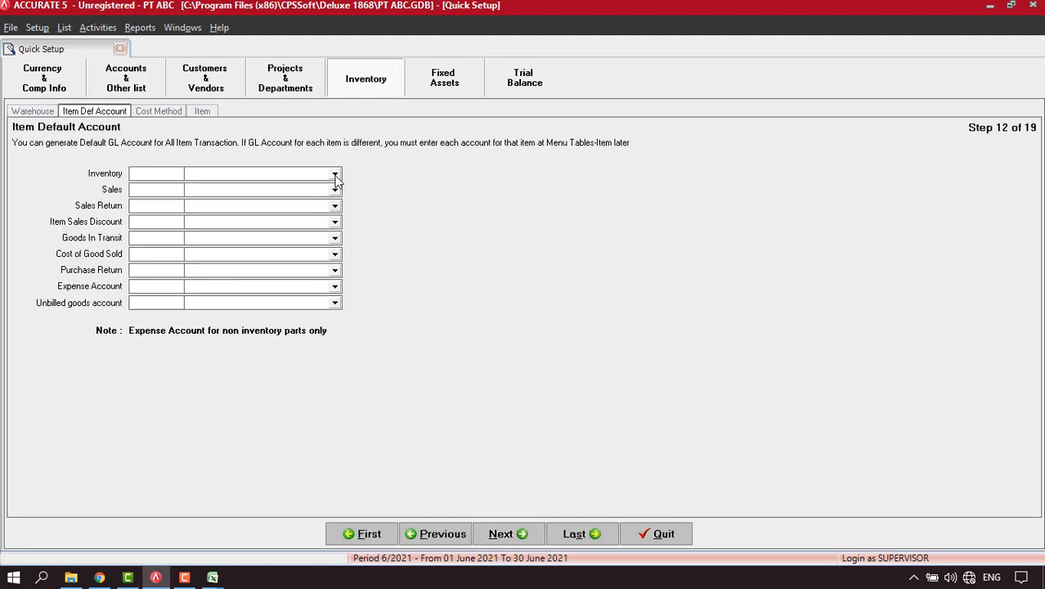
# Set Inventory to Inventory Finished Good, Sales to Sales Finished Good, Sales Return to Sales Return Finished Good.
pyautogui.click(335, 176)
pyautogui.click(265, 211)
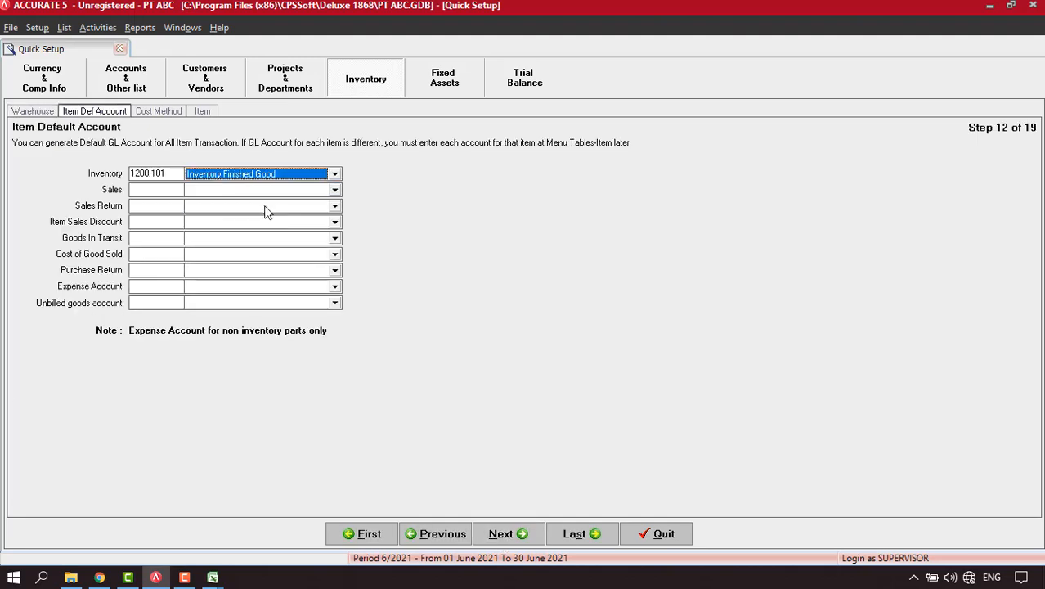
pyautogui.click(334, 191)
pyautogui.write('Sales')
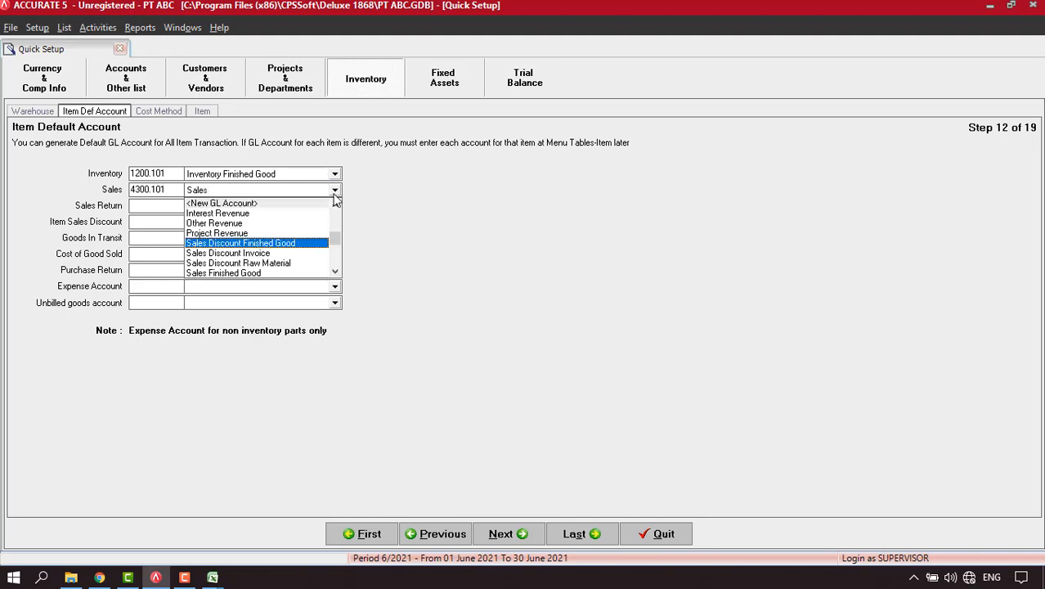
pyautogui.click(292, 273)
pyautogui.click(335, 206)
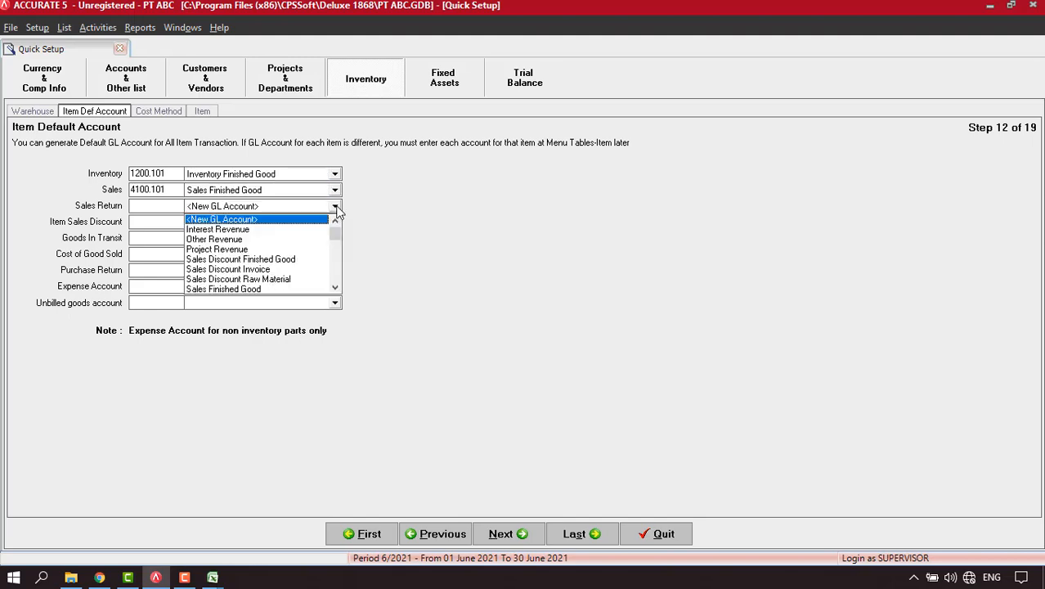
pyautogui.write('Sa')
pyautogui.click(335, 288)
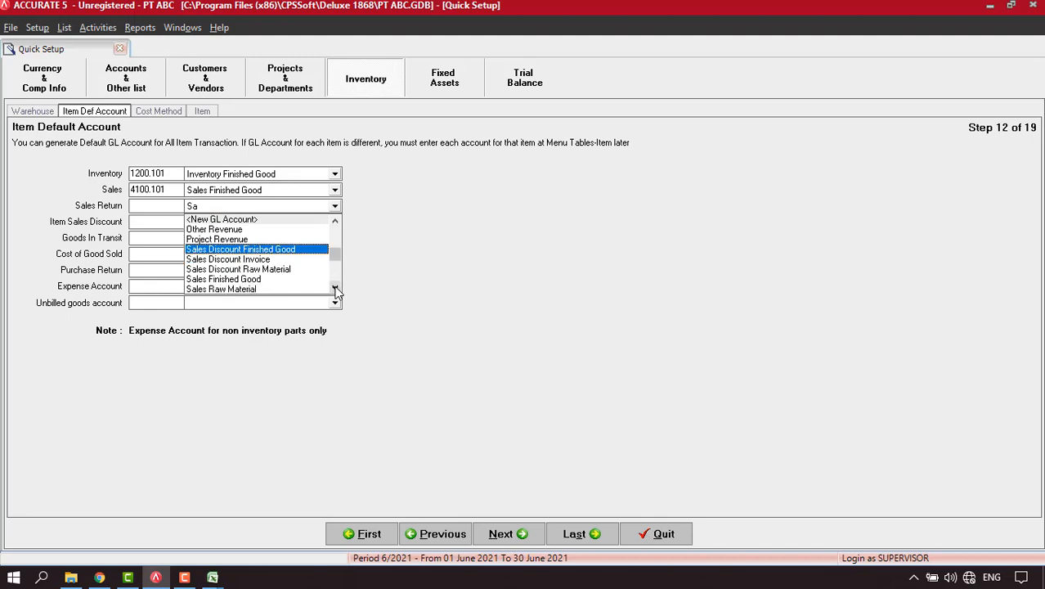
pyautogui.click(335, 289)
pyautogui.click(266, 279)
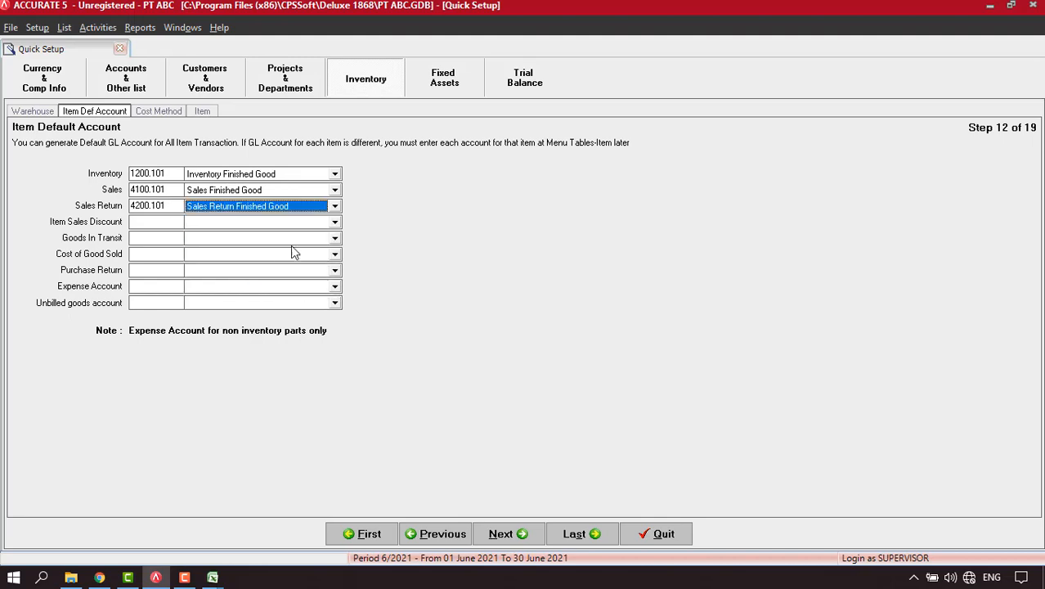
# Set Item Sales Discount to Sales Discount Finished Good, Goods In Transit, and COGS to Cost of Good Sold Finished Good.
pyautogui.click(335, 223)
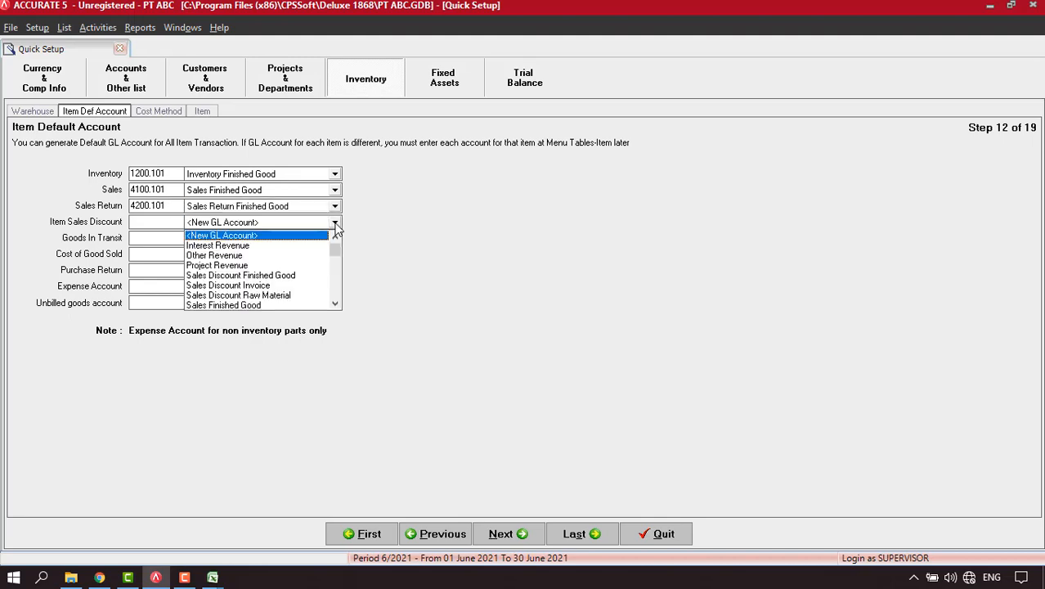
pyautogui.click(245, 276)
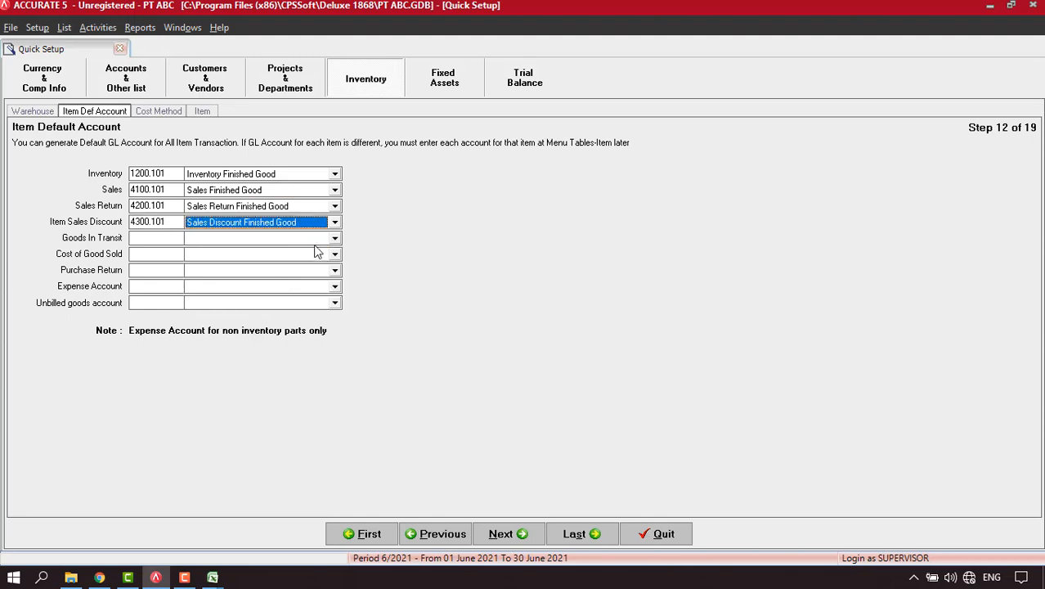
pyautogui.click(334, 238)
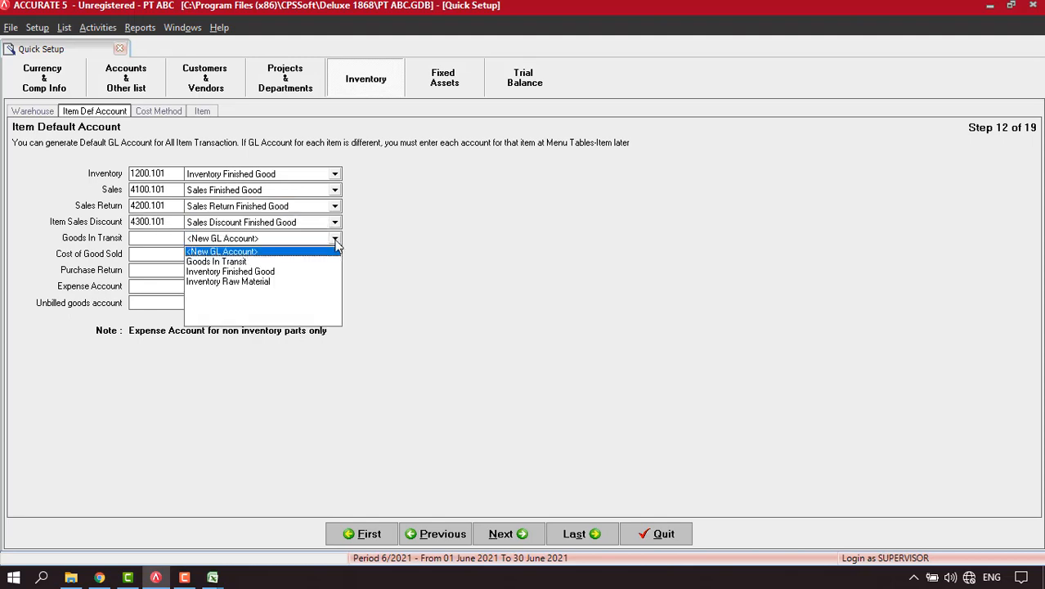
pyautogui.click(237, 262)
pyautogui.click(335, 254)
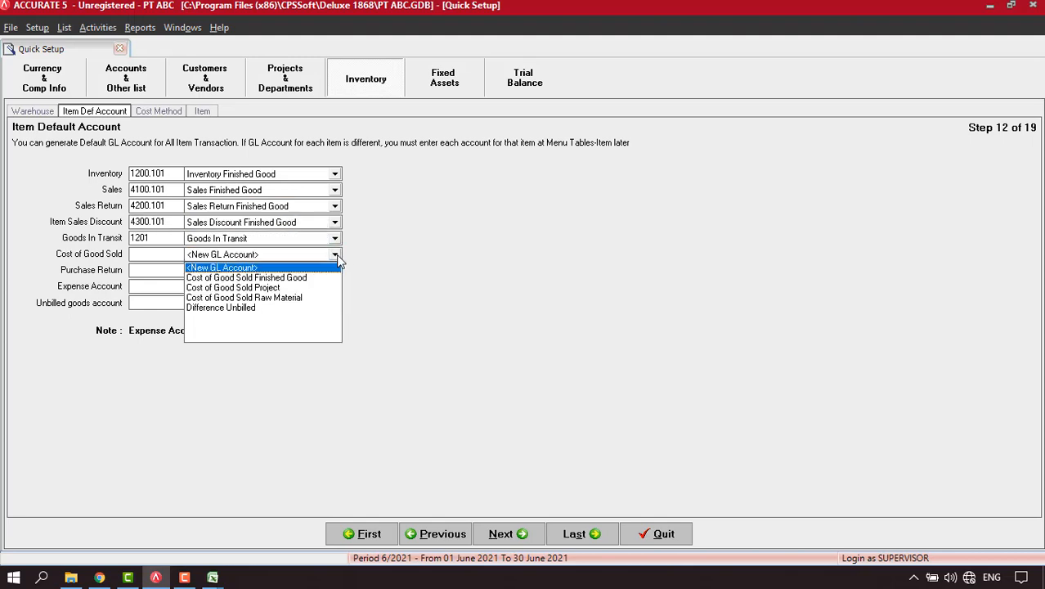
pyautogui.click(316, 278)
# Set Purchase Return to Inventory Finished Good, Expense to Other Expense, and Unbilled Goods to Unbilled Goods.
pyautogui.click(335, 271)
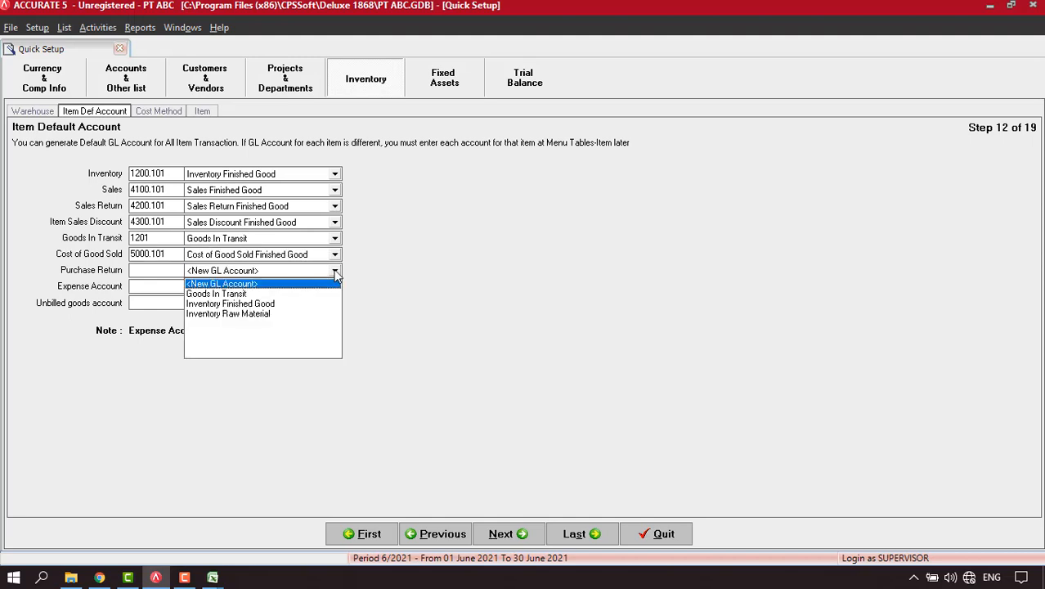
pyautogui.click(260, 303)
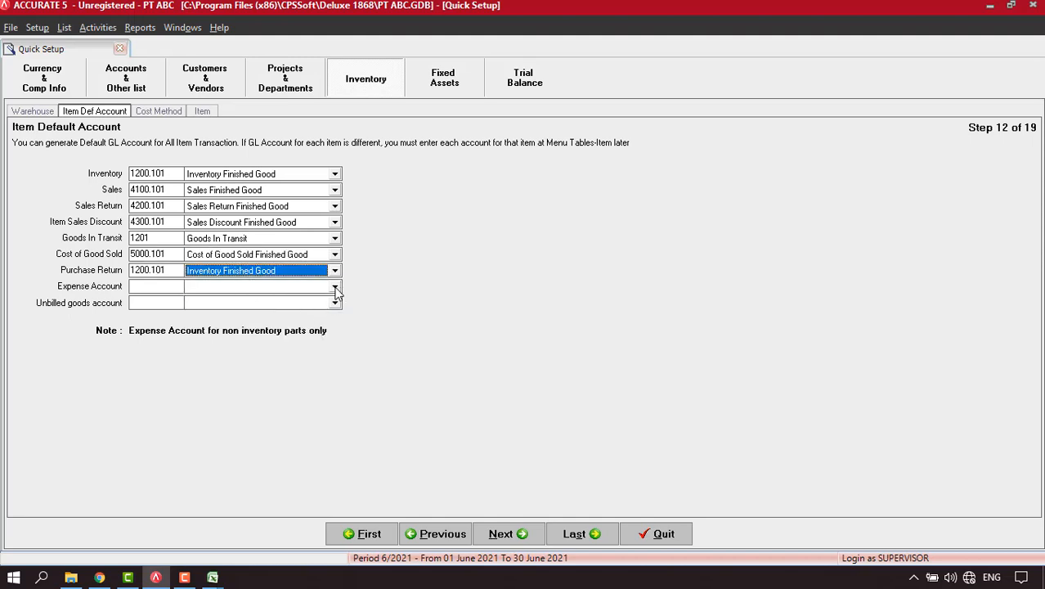
pyautogui.click(334, 288)
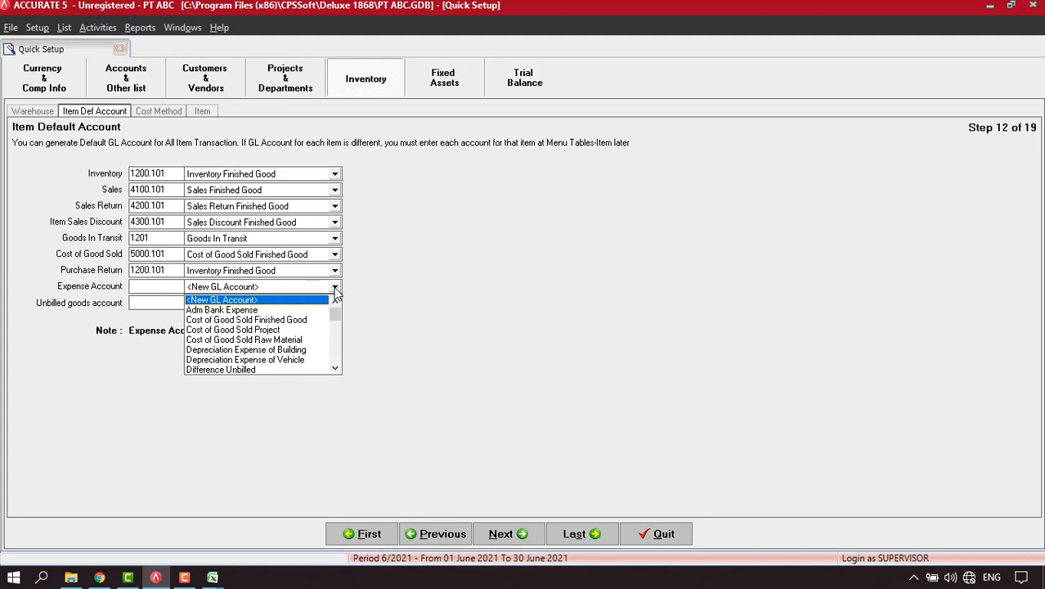
pyautogui.write('O')
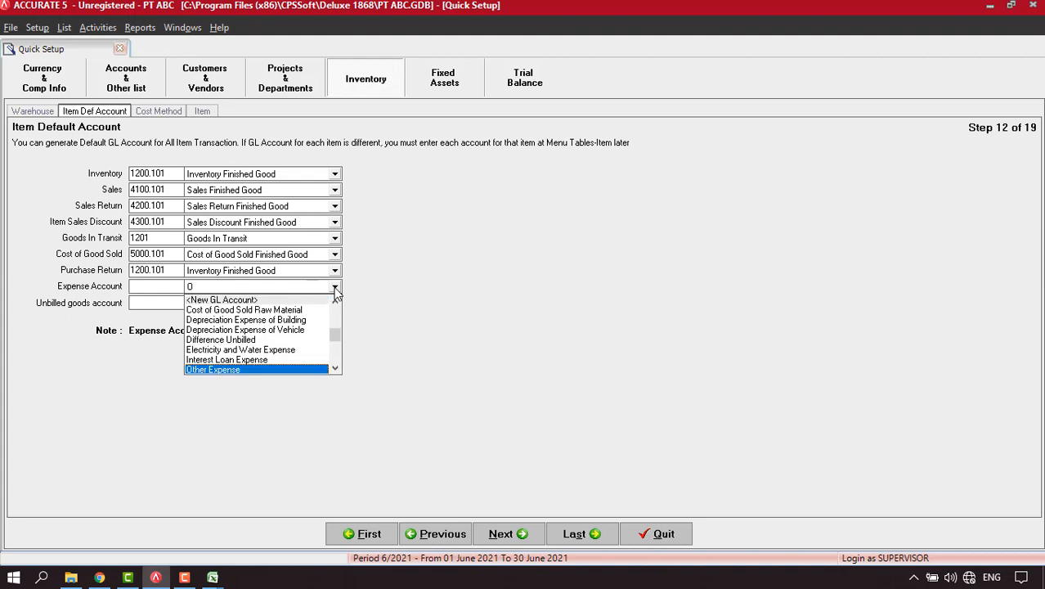
pyautogui.click(234, 372)
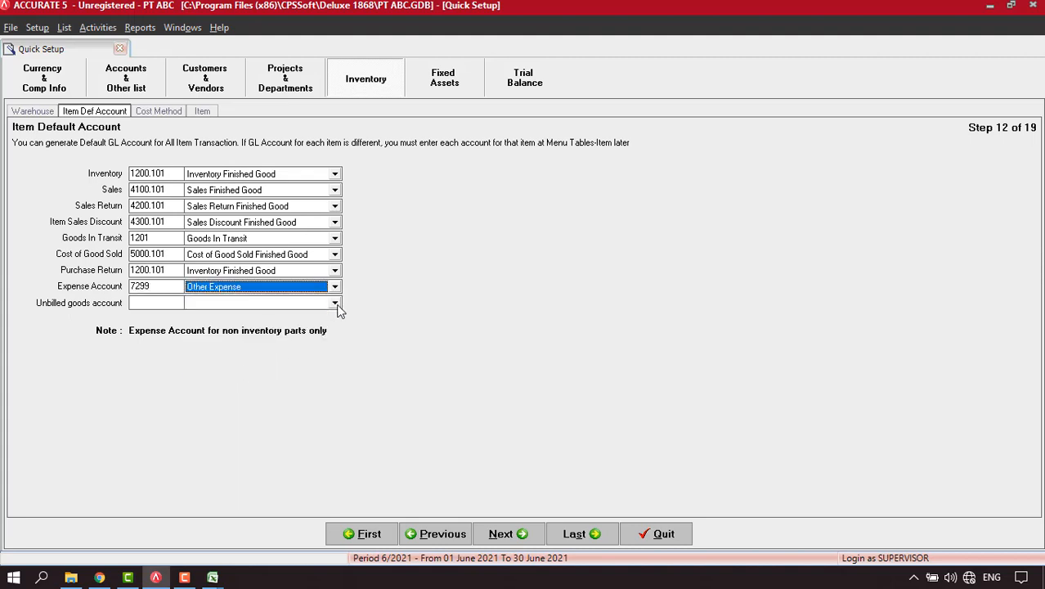
pyautogui.click(334, 304)
pyautogui.click(235, 347)
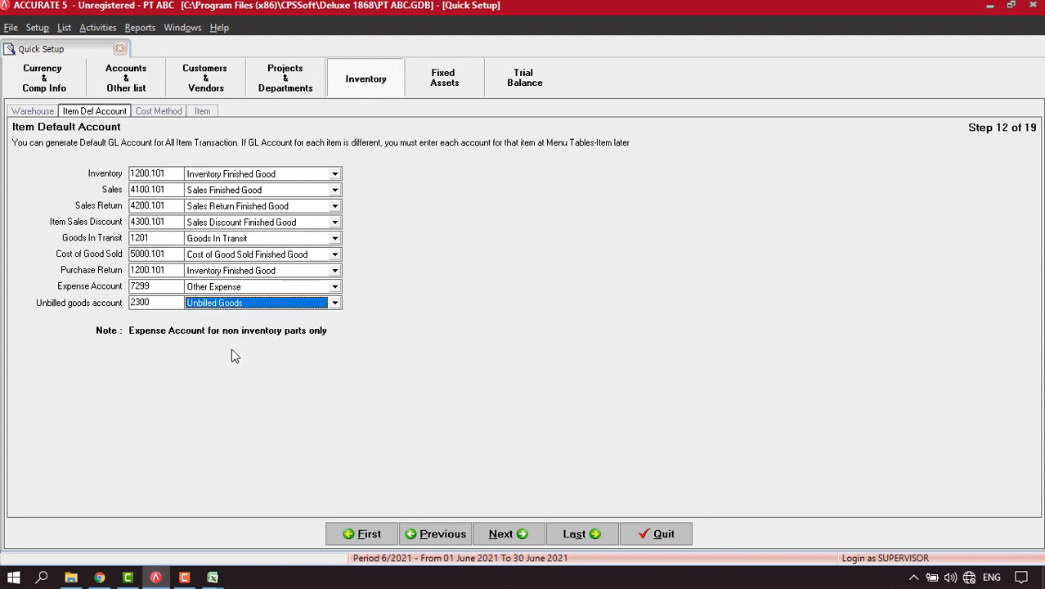
# Leave Average as the cost method and continue to Items Information, step 14 of 19.
pyautogui.click(504, 534)
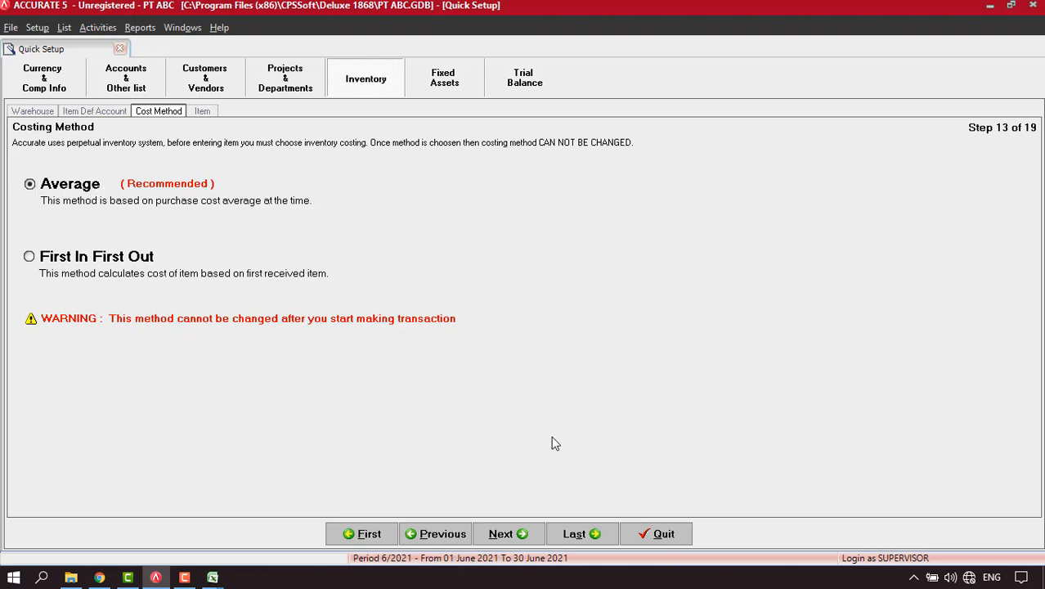
pyautogui.click(522, 536)
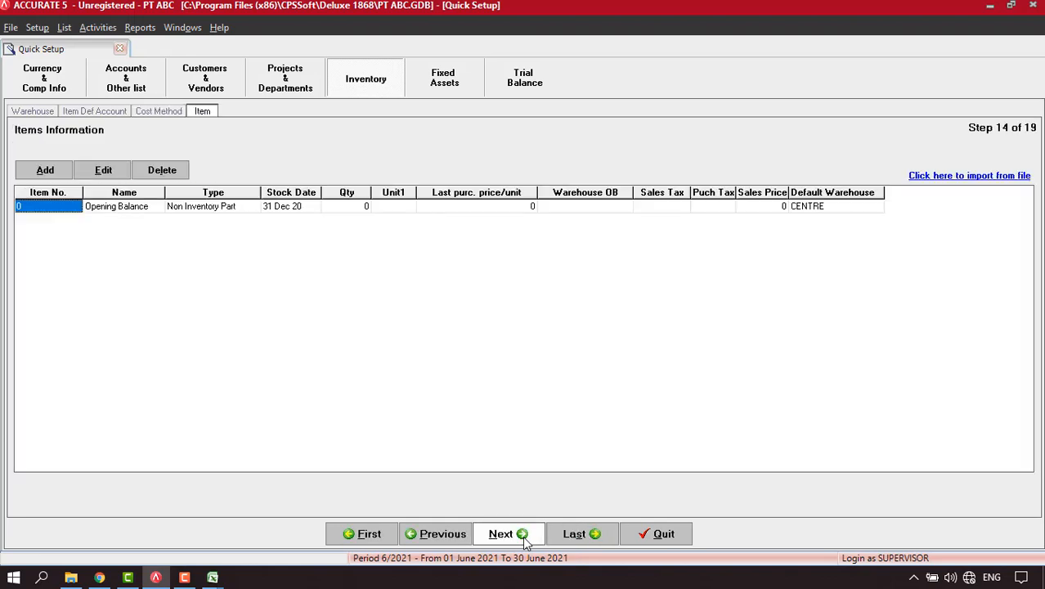
# Start the item import from file and filter the file browser to Excel (*.xls) workbooks.
pyautogui.click(968, 181)
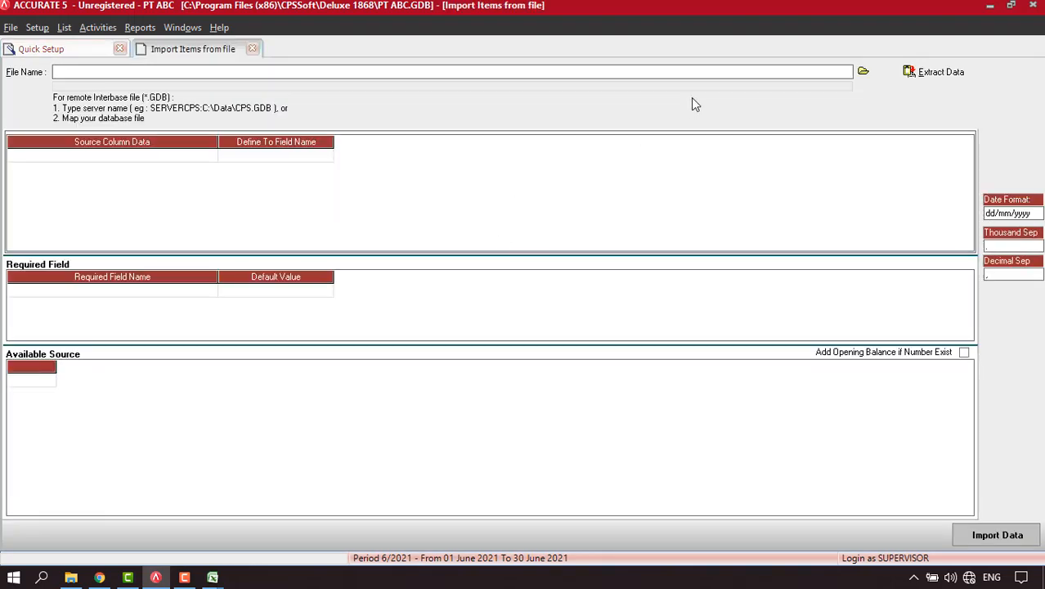
pyautogui.click(863, 72)
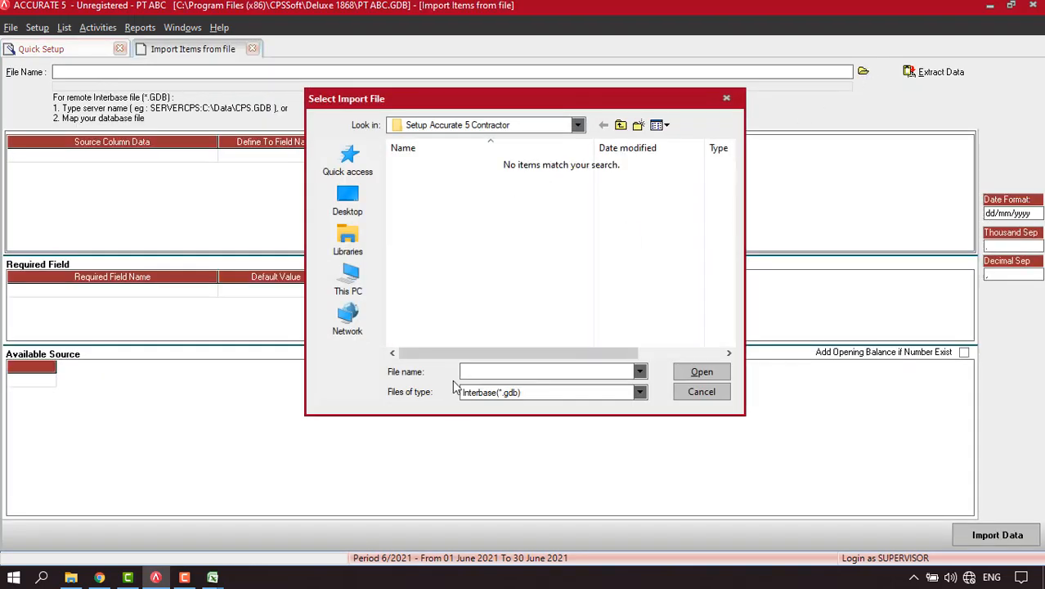
pyautogui.click(504, 394)
pyautogui.click(490, 415)
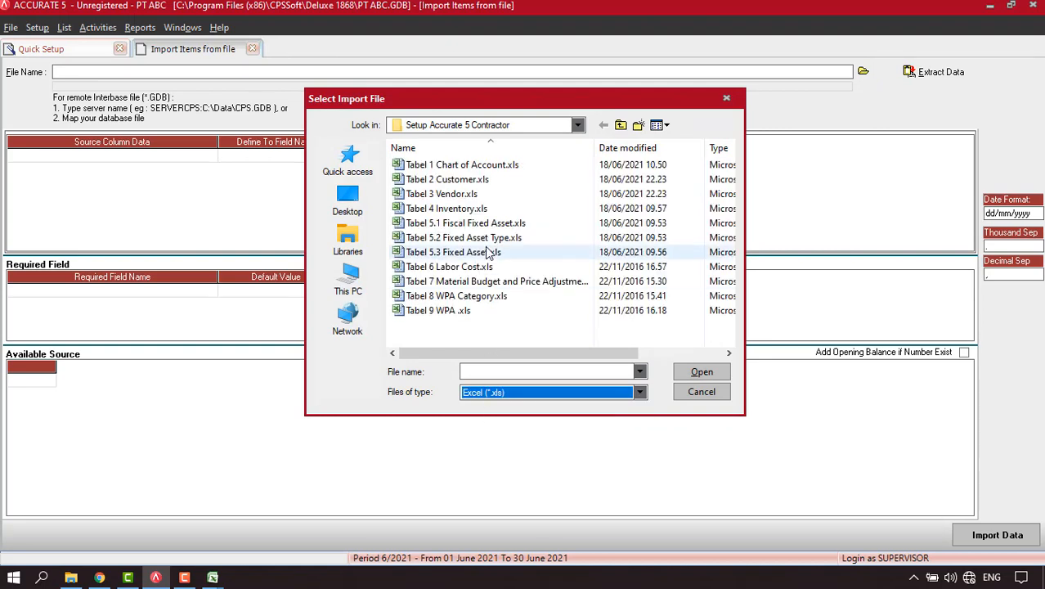
# Load Tabel 4 Inventory.xls and extract its six items into the import grid.
pyautogui.click(464, 211)
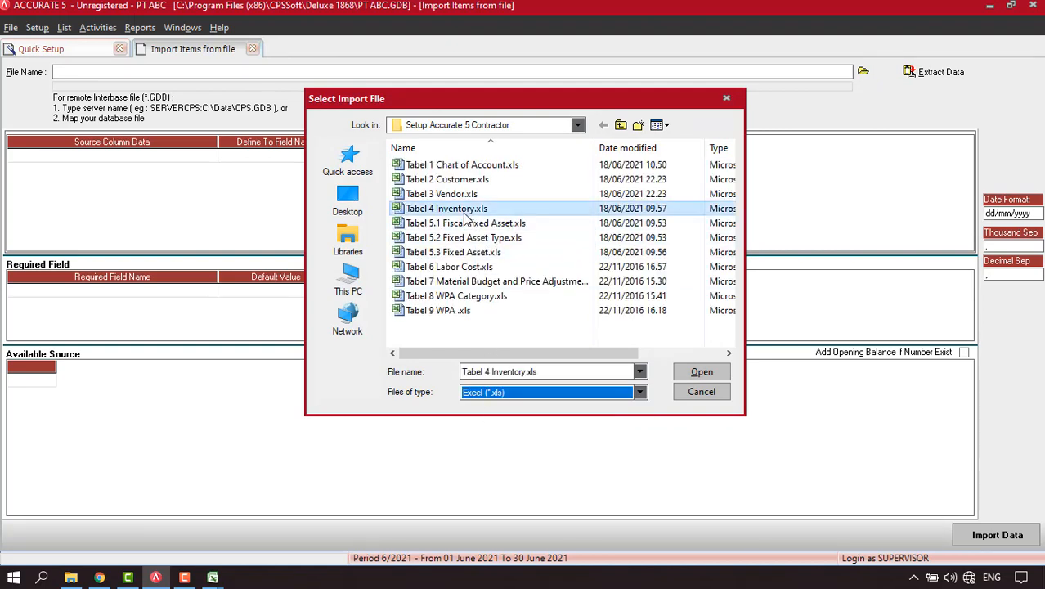
pyautogui.click(701, 374)
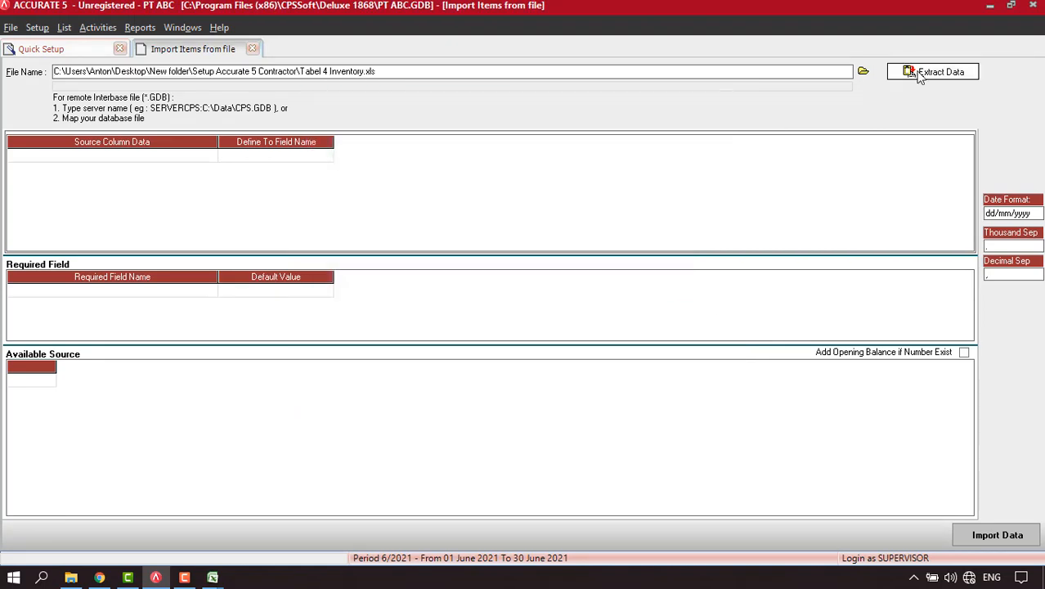
pyautogui.click(920, 74)
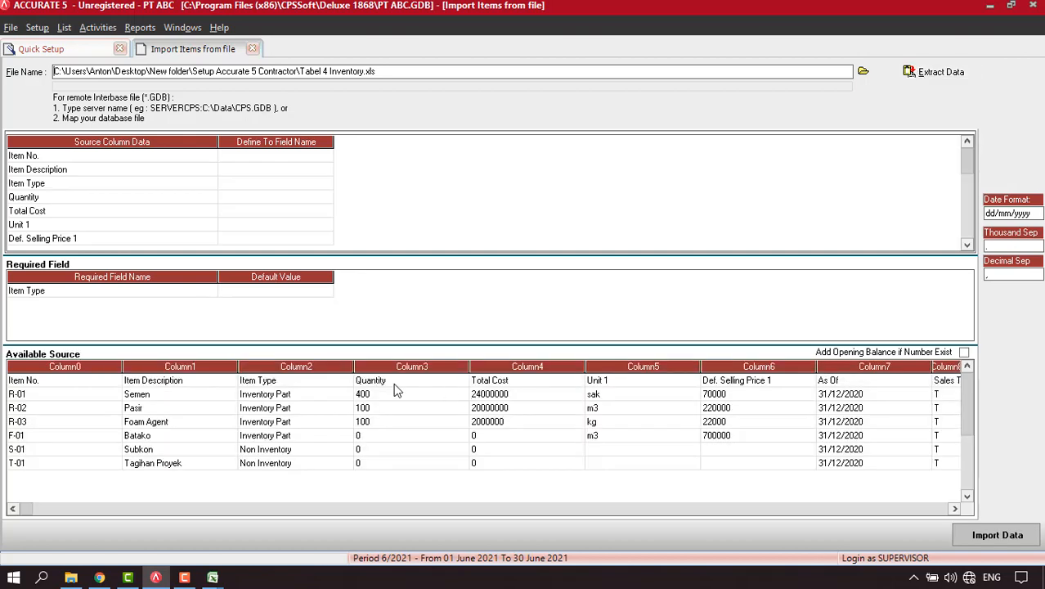
# Delete the header row from the inventory source data.
pyautogui.rightClick(398, 386)
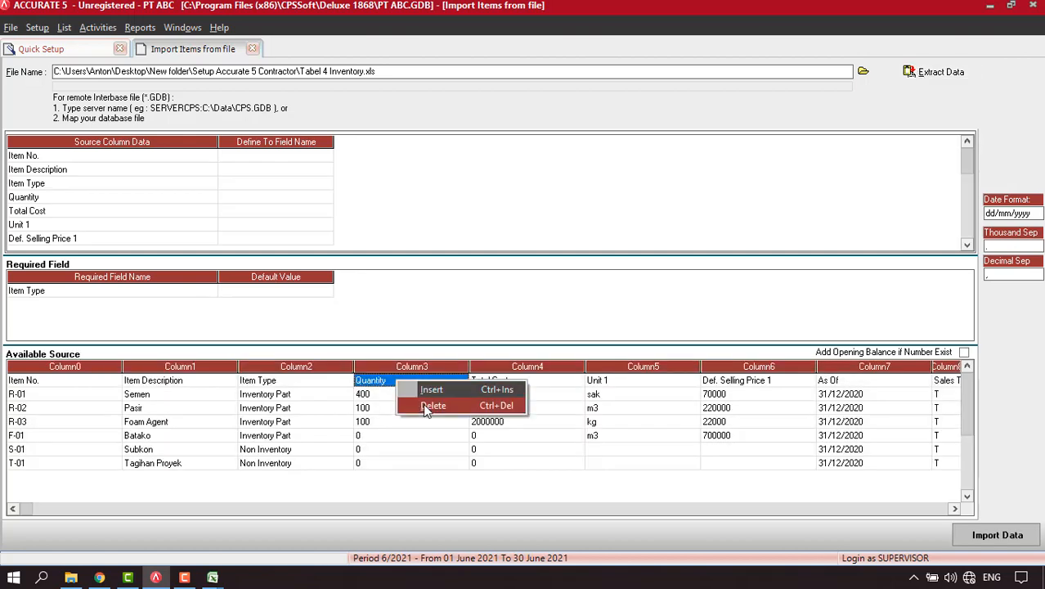
pyautogui.click(426, 406)
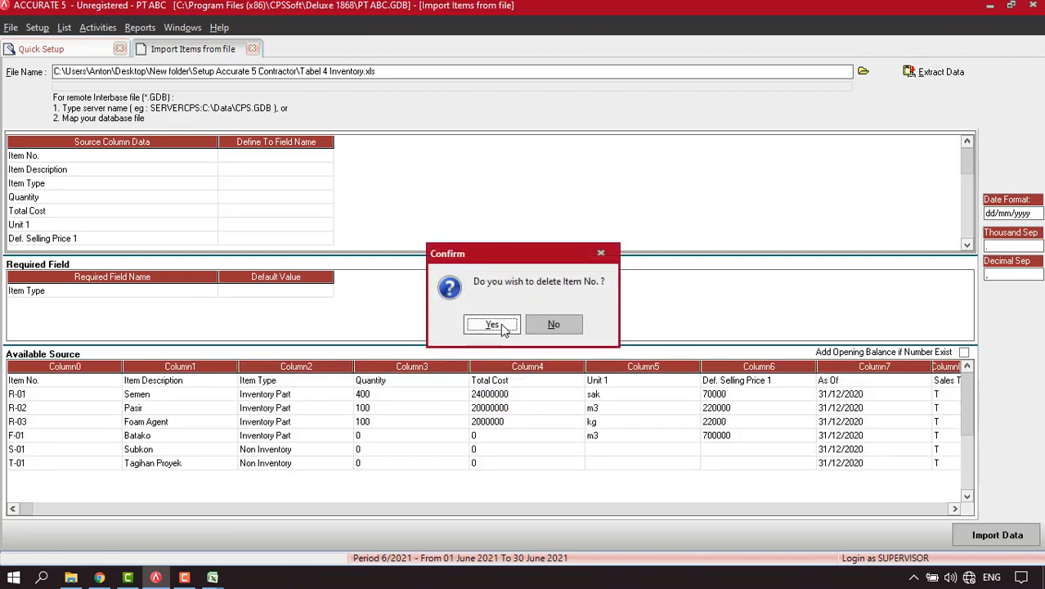
pyautogui.click(495, 325)
# Map the first two columns to Item No. and Item Description.
pyautogui.click(318, 155)
pyautogui.click(325, 158)
pyautogui.click(326, 158)
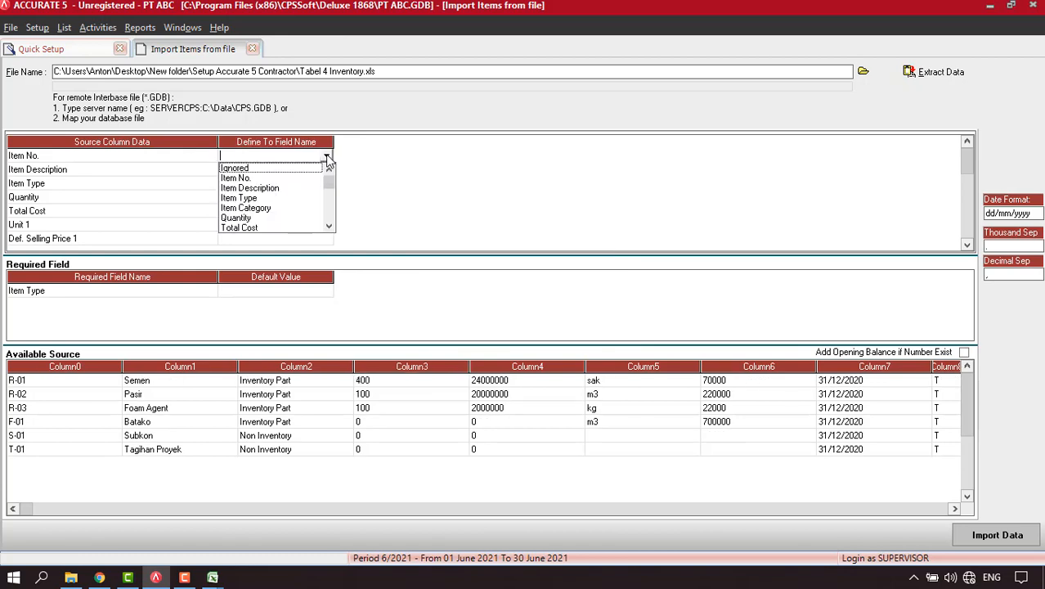
pyautogui.click(249, 177)
pyautogui.click(324, 170)
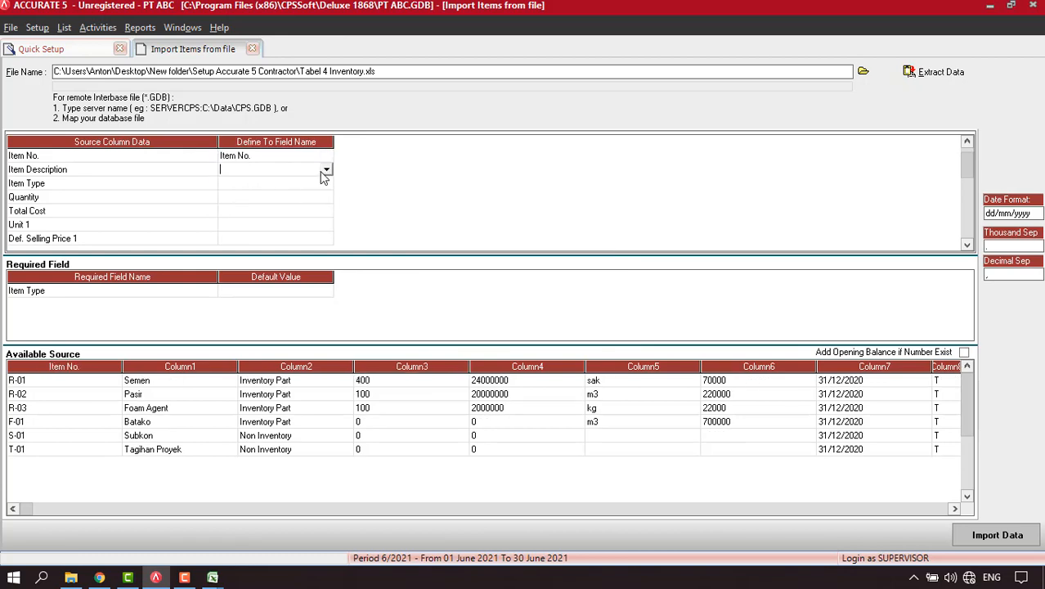
pyautogui.click(326, 170)
pyautogui.click(306, 189)
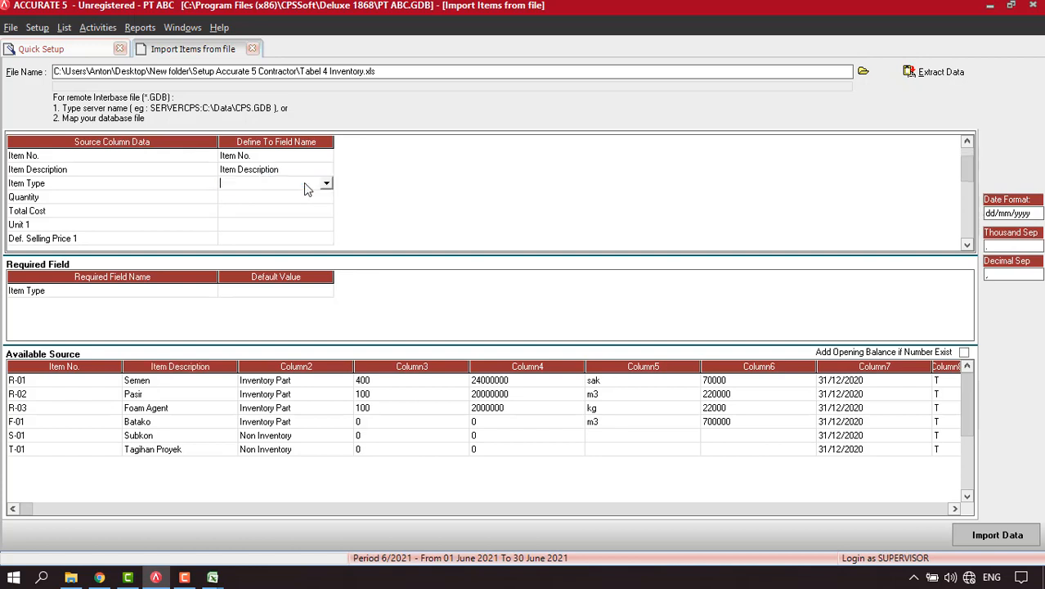
# Map the third column to Item Type, linking Inventory Part and Non Inventory to Non Inventory Part.
pyautogui.click(325, 187)
pyautogui.click(262, 203)
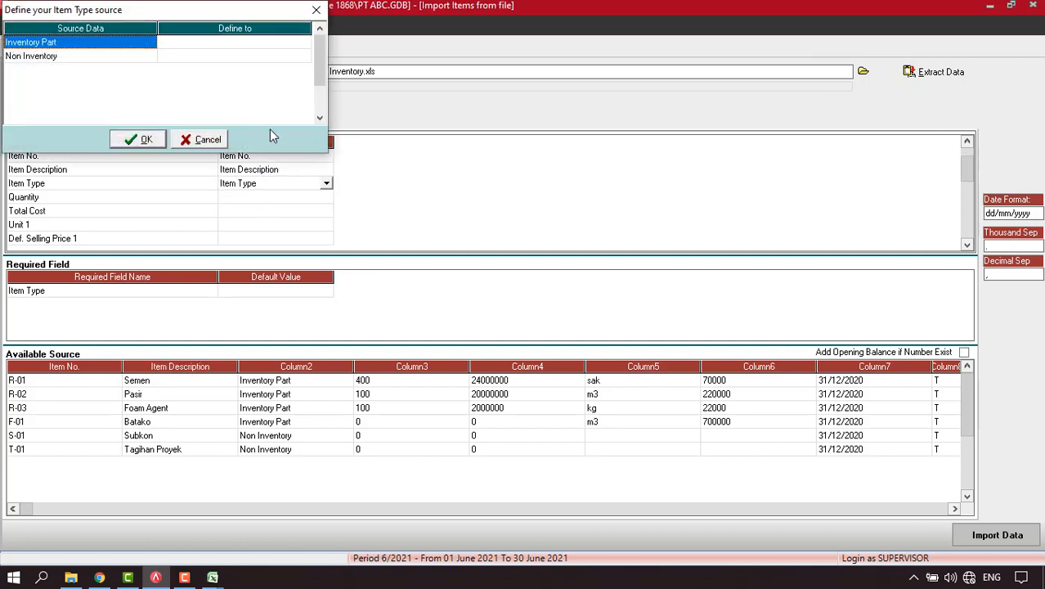
pyautogui.click(278, 45)
pyautogui.click(304, 43)
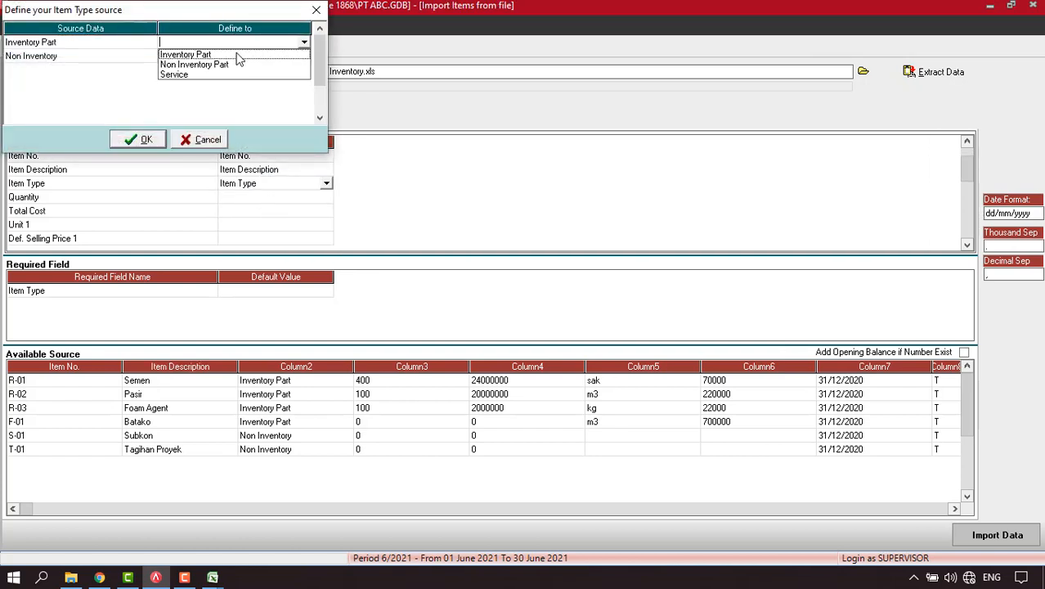
pyautogui.click(218, 56)
pyautogui.click(301, 59)
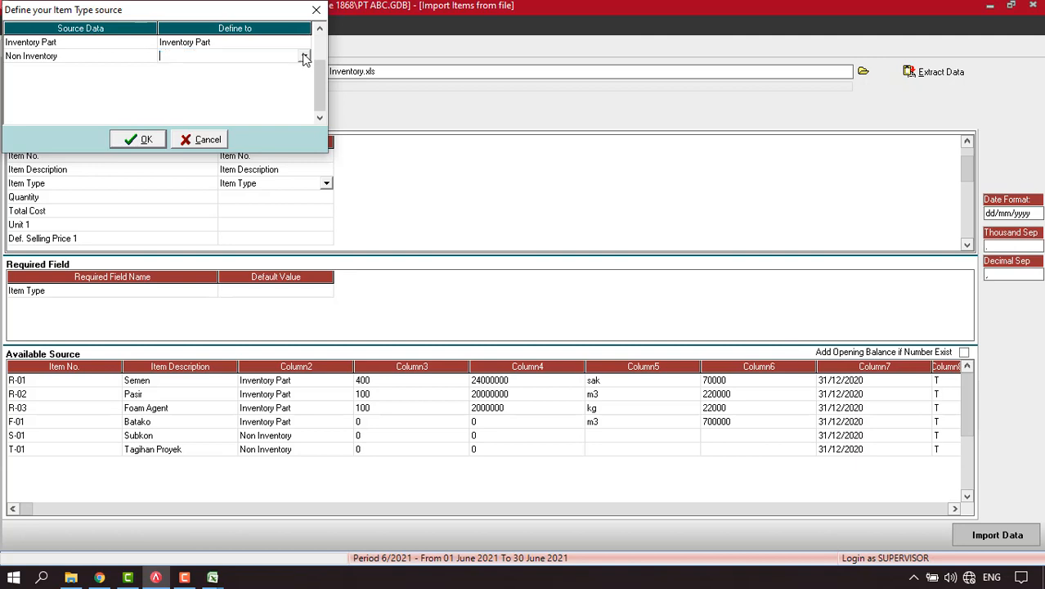
pyautogui.click(304, 58)
pyautogui.click(201, 78)
pyautogui.click(146, 137)
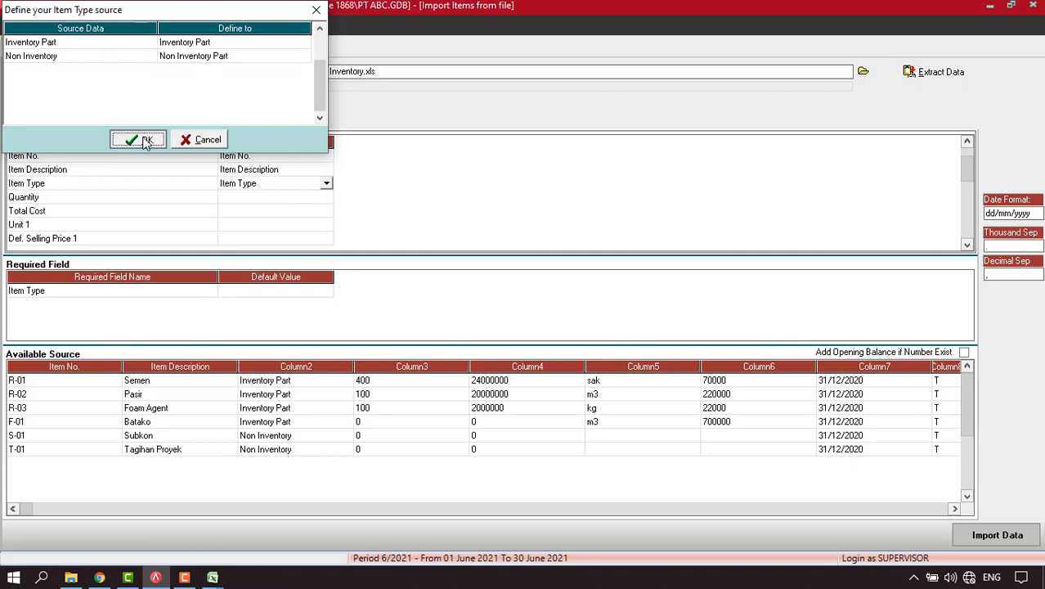
# Map the fourth and fifth columns to Quantity and Total Cost.
pyautogui.click(270, 201)
pyautogui.click(326, 198)
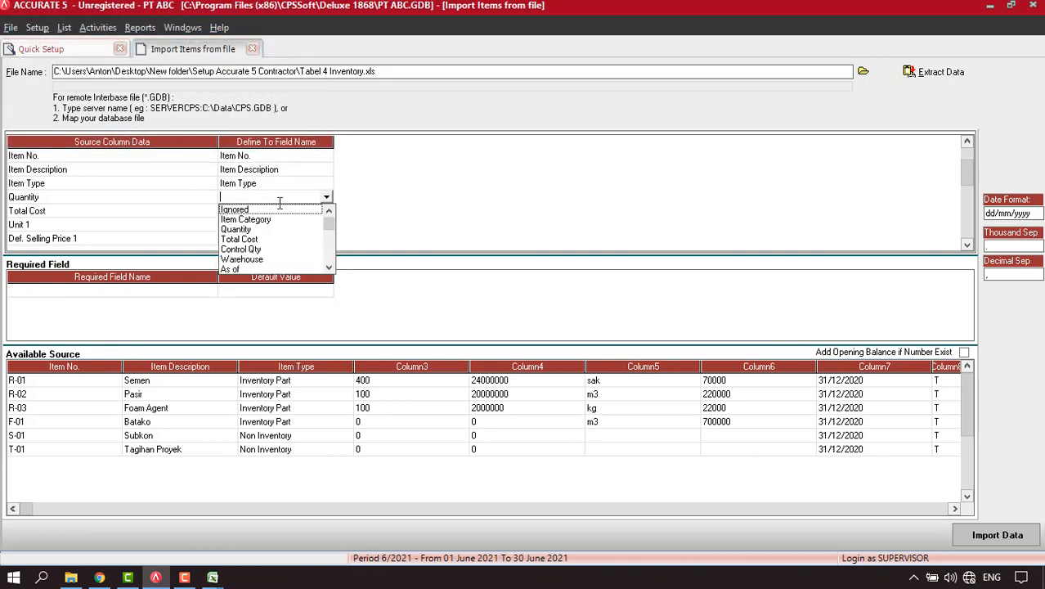
pyautogui.click(237, 229)
pyautogui.click(311, 211)
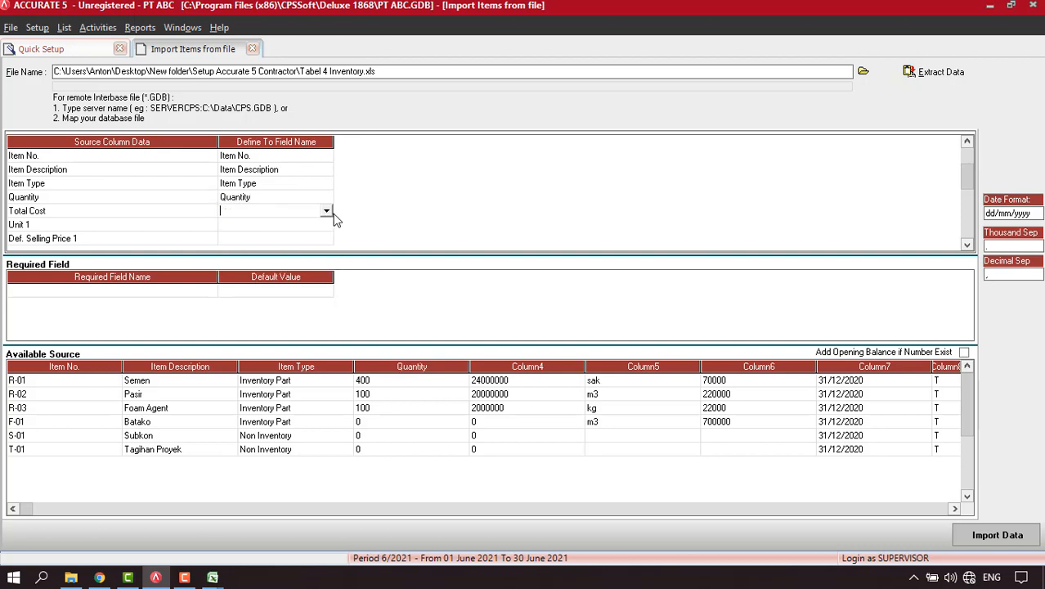
pyautogui.click(326, 212)
pyautogui.click(240, 243)
# Map the sixth and seventh columns to Unit 1 and Def. Selling Price 1.
pyautogui.click(298, 226)
pyautogui.click(308, 225)
pyautogui.click(326, 226)
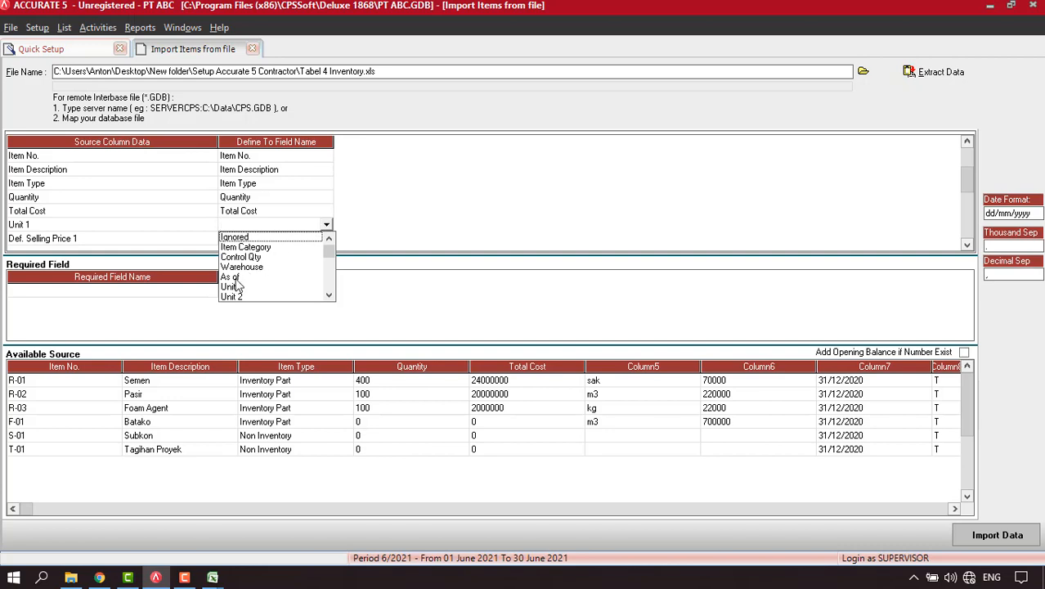
pyautogui.click(231, 287)
pyautogui.click(321, 239)
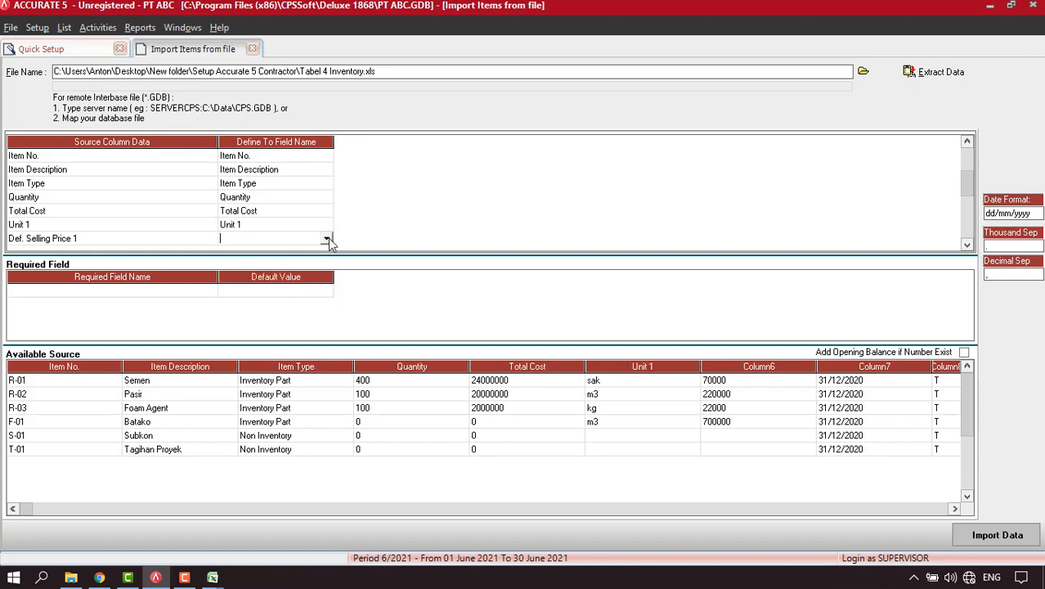
pyautogui.click(327, 238)
pyautogui.scroll(-2, 326, 246)
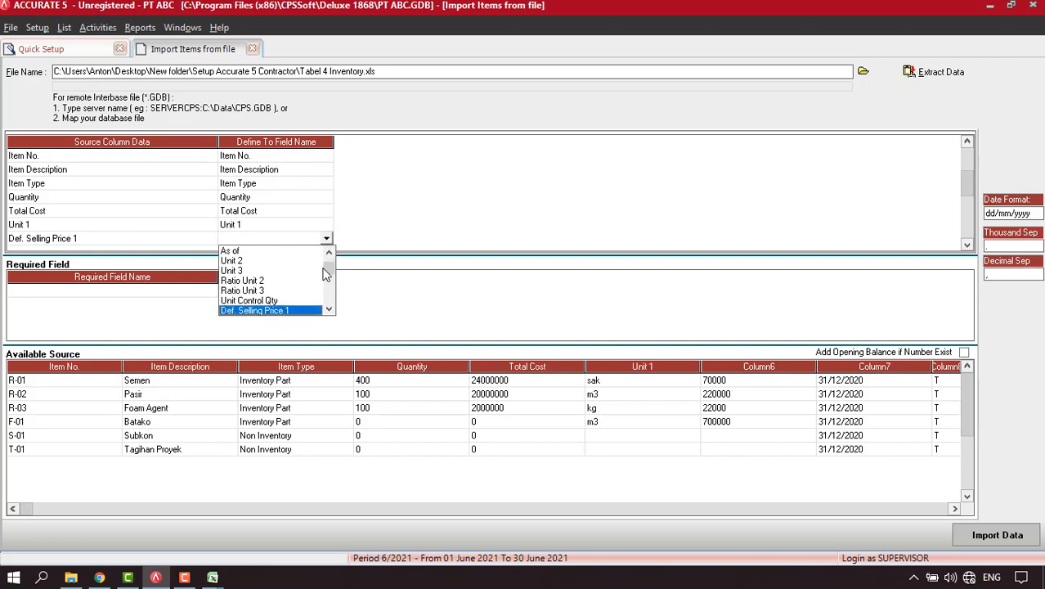
pyautogui.click(292, 310)
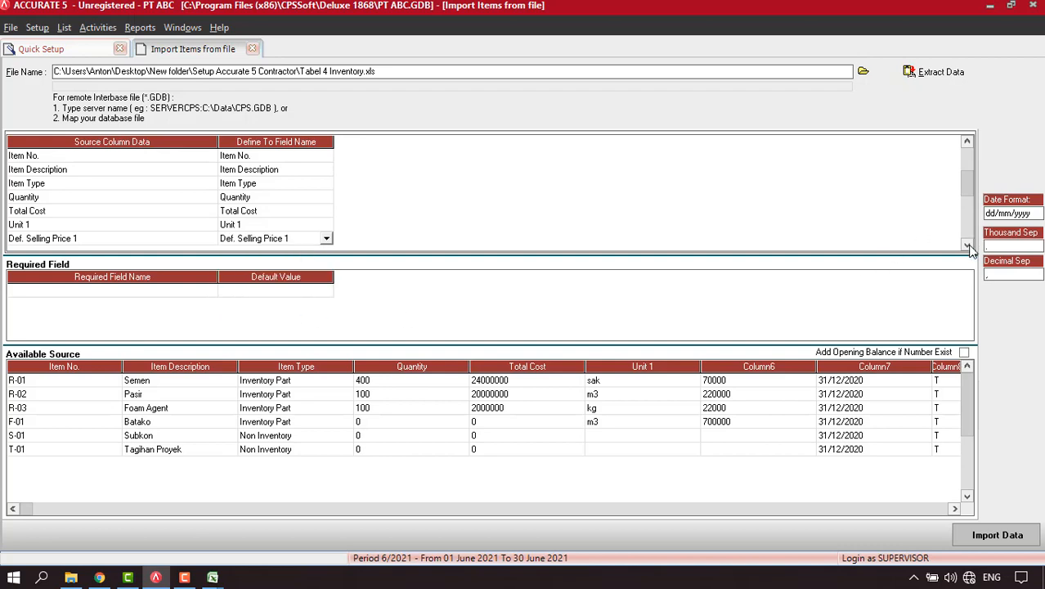
pyautogui.scroll(-6, 971, 251)
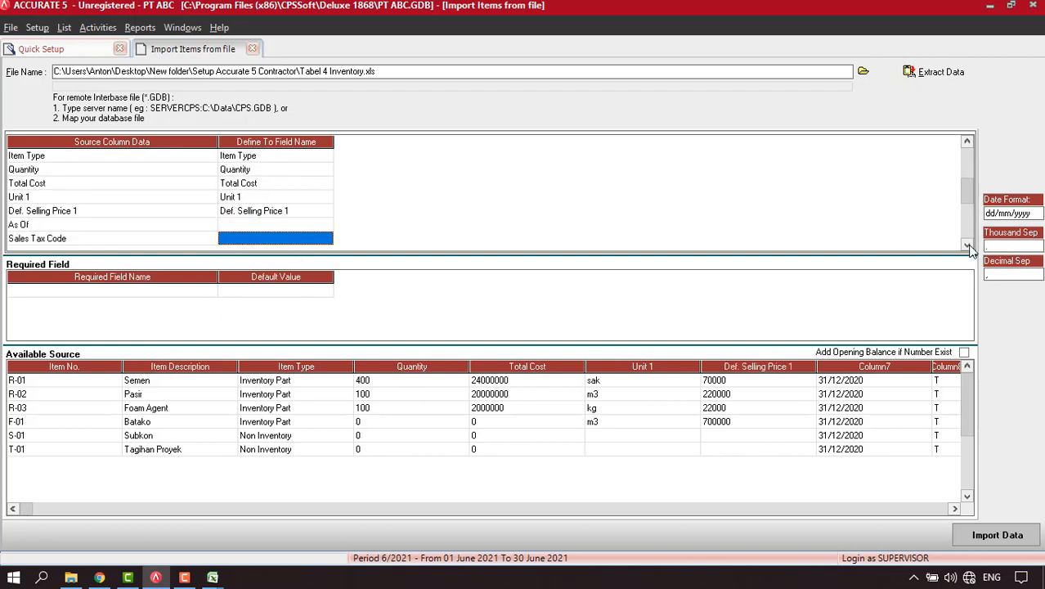
# Map As Of to As of and Sales Tax Code to Sales Tax Codes, tying code T to PPN.
pyautogui.click(299, 171)
pyautogui.click(325, 172)
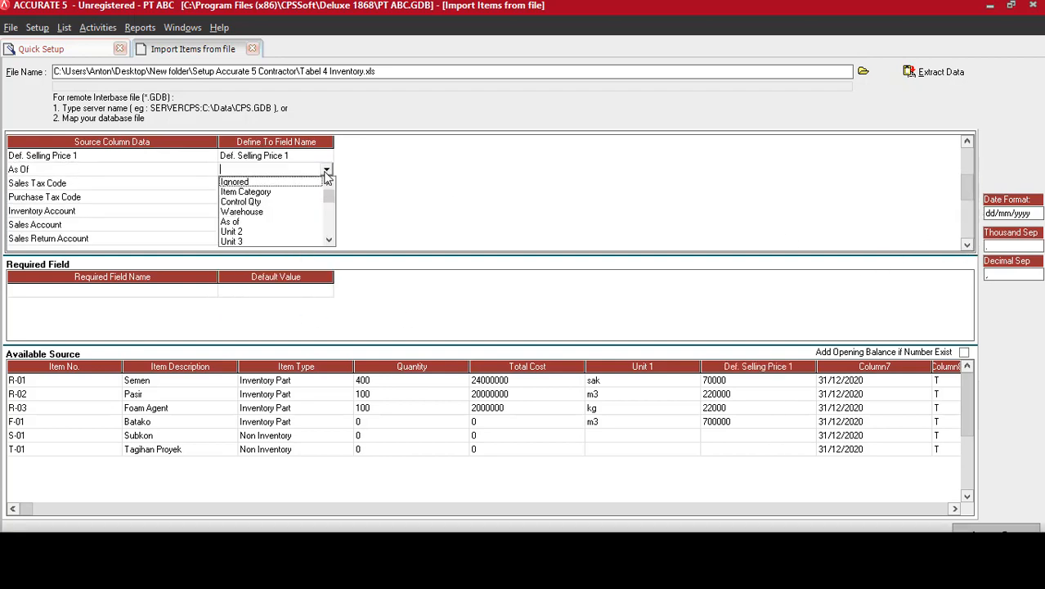
pyautogui.click(274, 226)
pyautogui.click(294, 186)
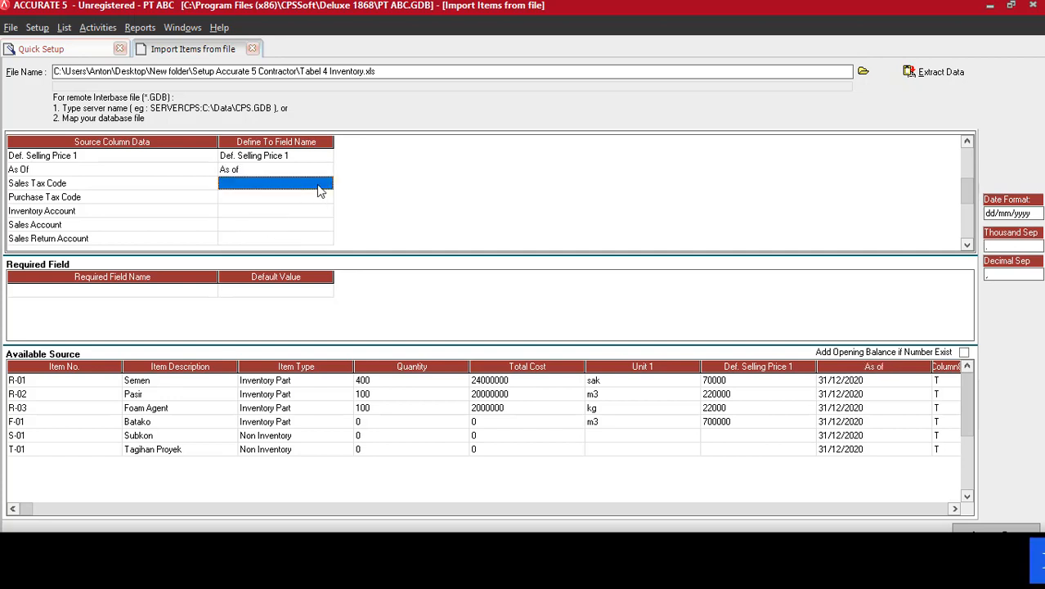
pyautogui.click(327, 185)
pyautogui.scroll(-5, 328, 184)
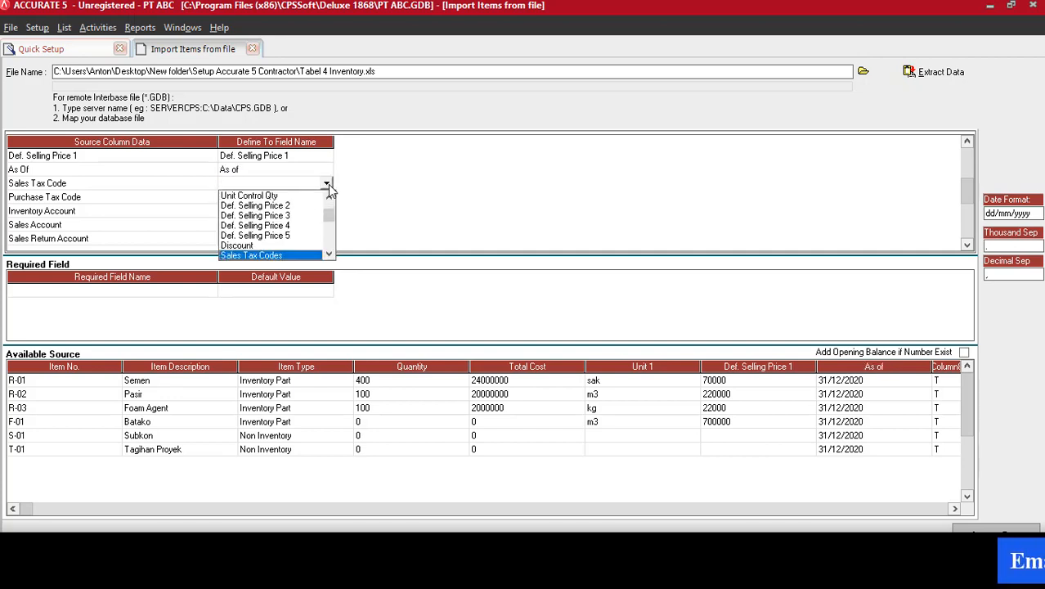
pyautogui.click(290, 255)
pyautogui.click(254, 43)
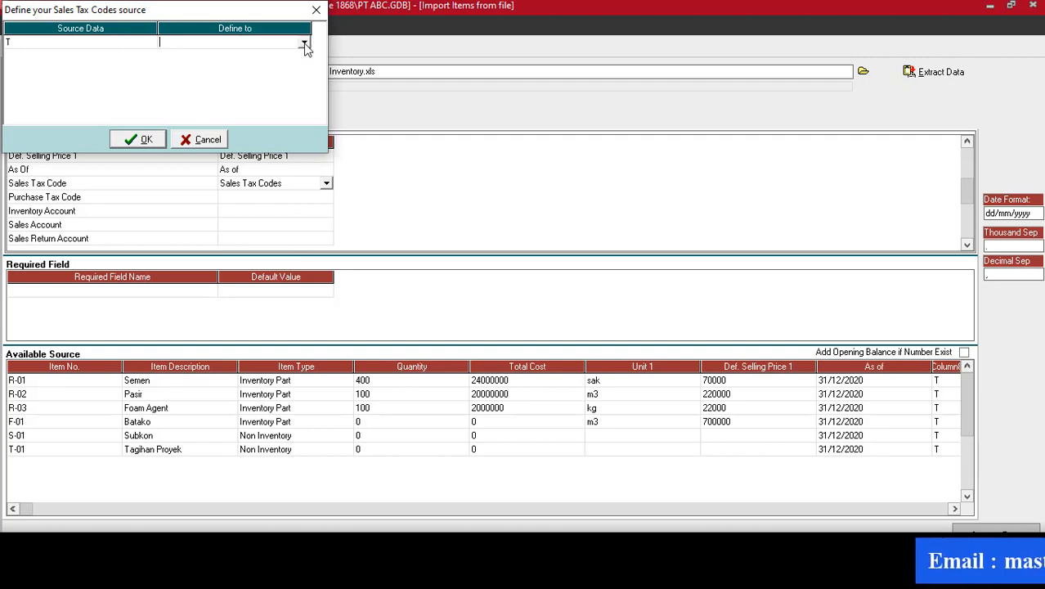
pyautogui.click(303, 41)
pyautogui.click(211, 53)
pyautogui.click(144, 139)
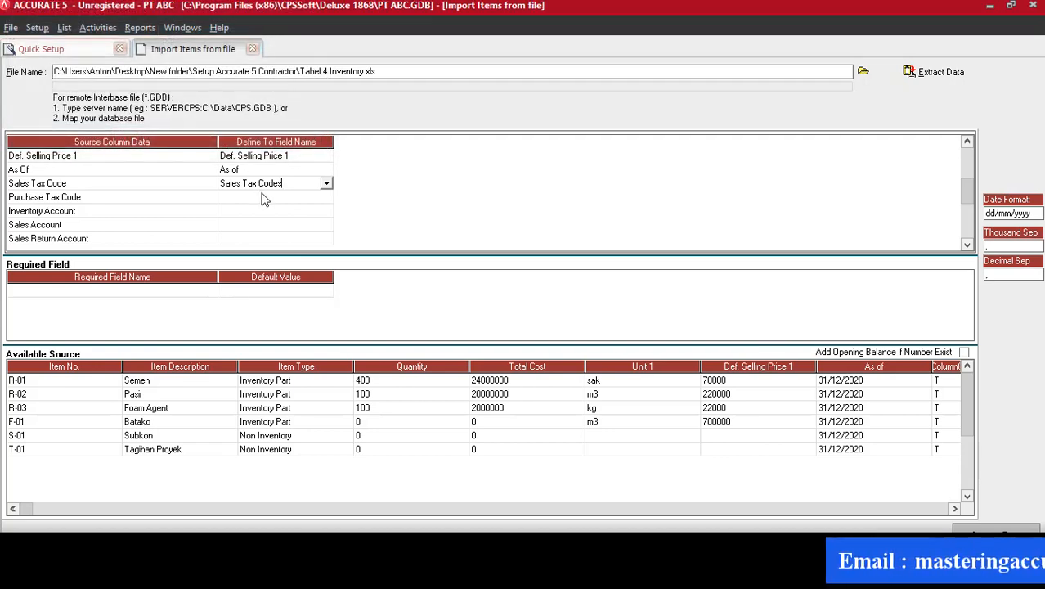
# Map Purchase Tax Code to Purchase Tax Codes, tying code T to PPN.
pyautogui.click(326, 199)
pyautogui.click(325, 199)
pyautogui.click(326, 201)
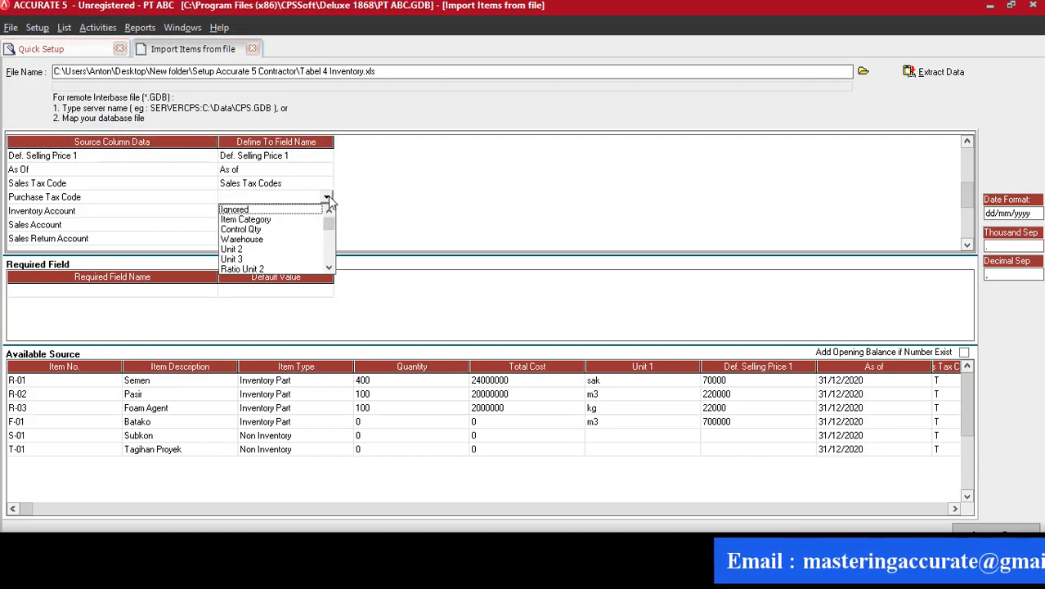
pyautogui.scroll(-10, 328, 201)
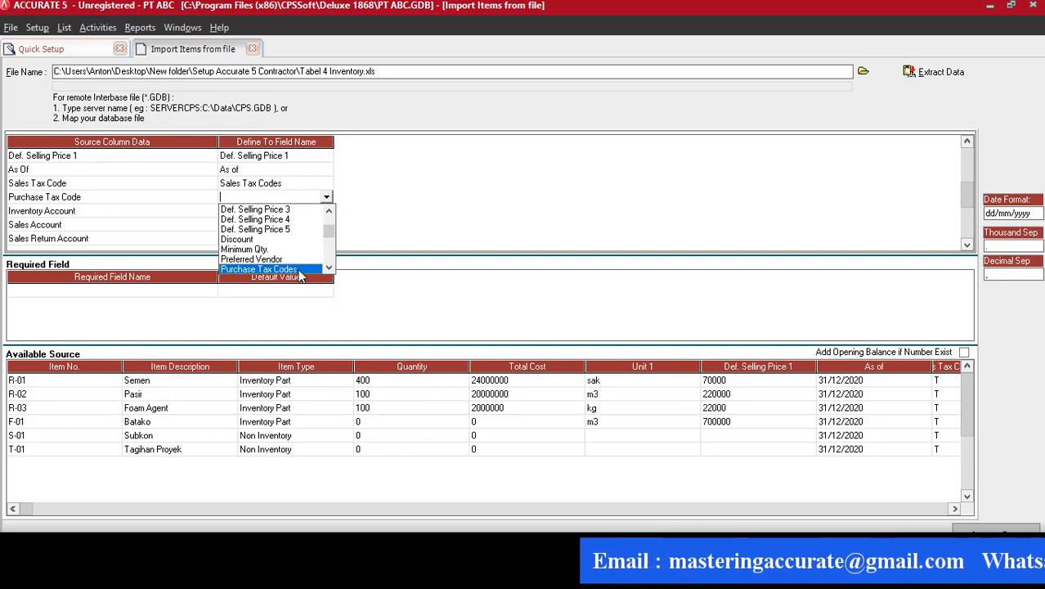
pyautogui.click(328, 197)
pyautogui.click(303, 42)
pyautogui.click(304, 41)
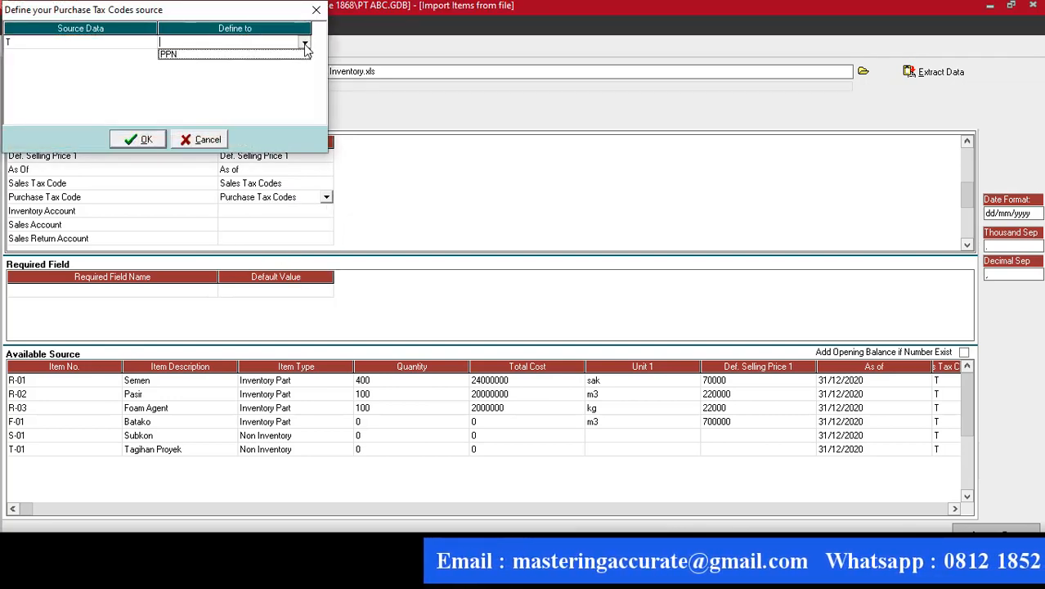
pyautogui.click(205, 56)
pyautogui.click(153, 139)
# Map Inventory Account to Inventory/Expense Account: 1200.100 to Inventory Raw Material, 1200.101 to Inventory Finished Good.
pyautogui.click(315, 212)
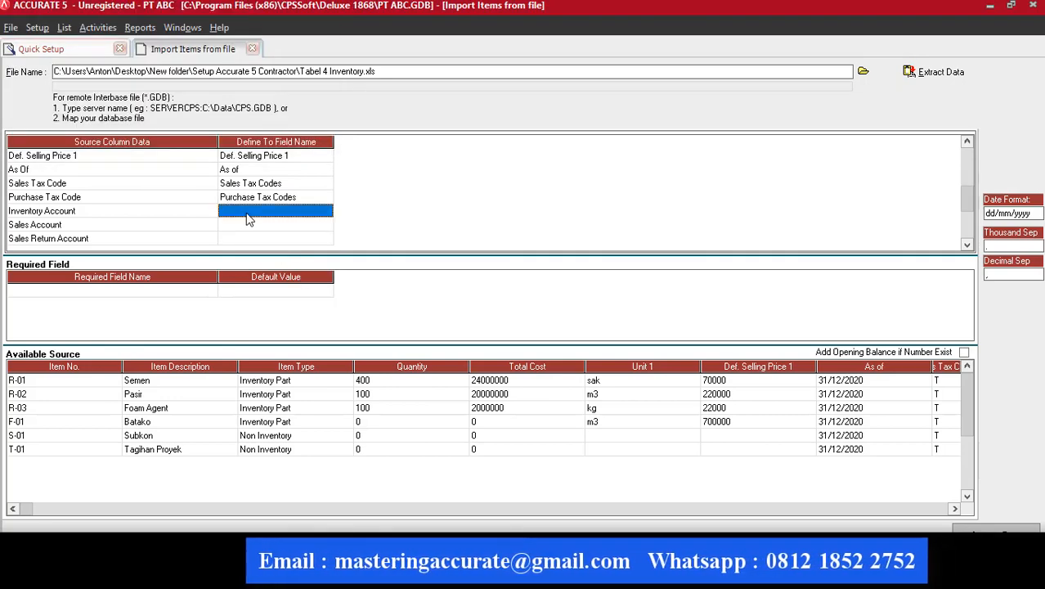
pyautogui.click(326, 210)
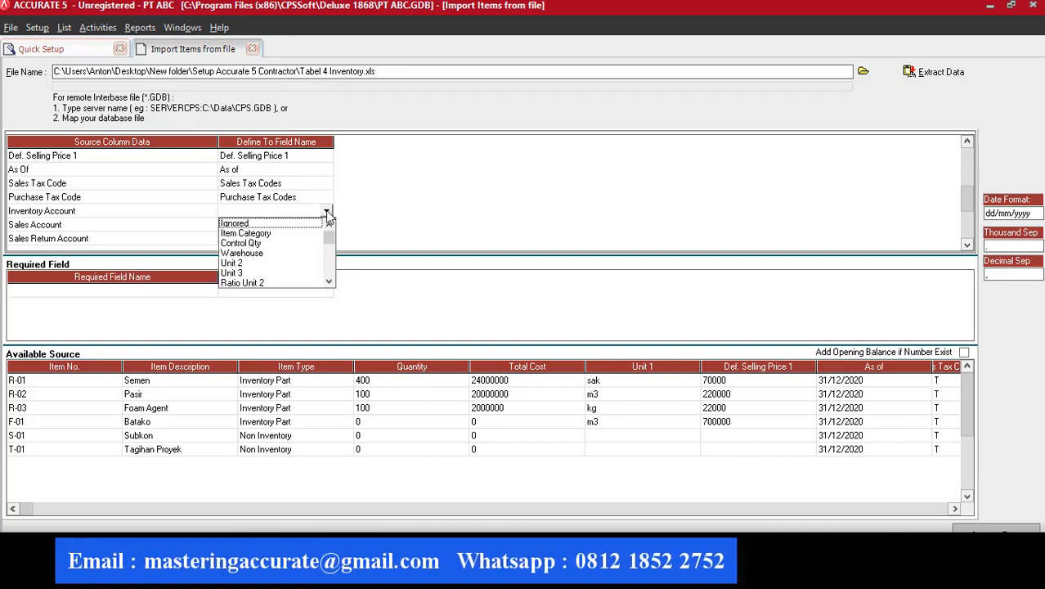
pyautogui.write('in')
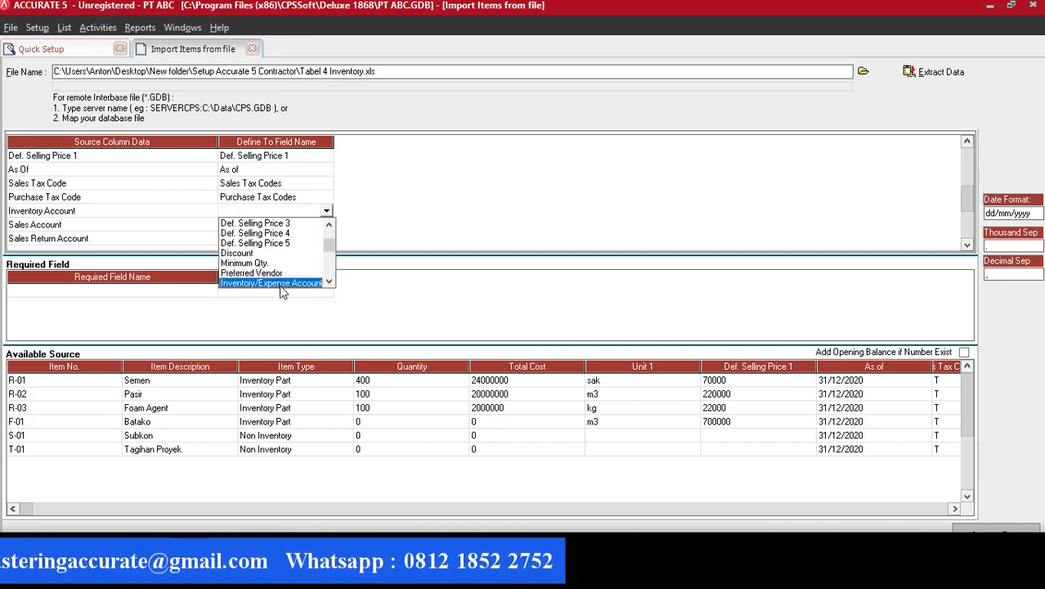
pyautogui.press('Return')
pyautogui.click(295, 49)
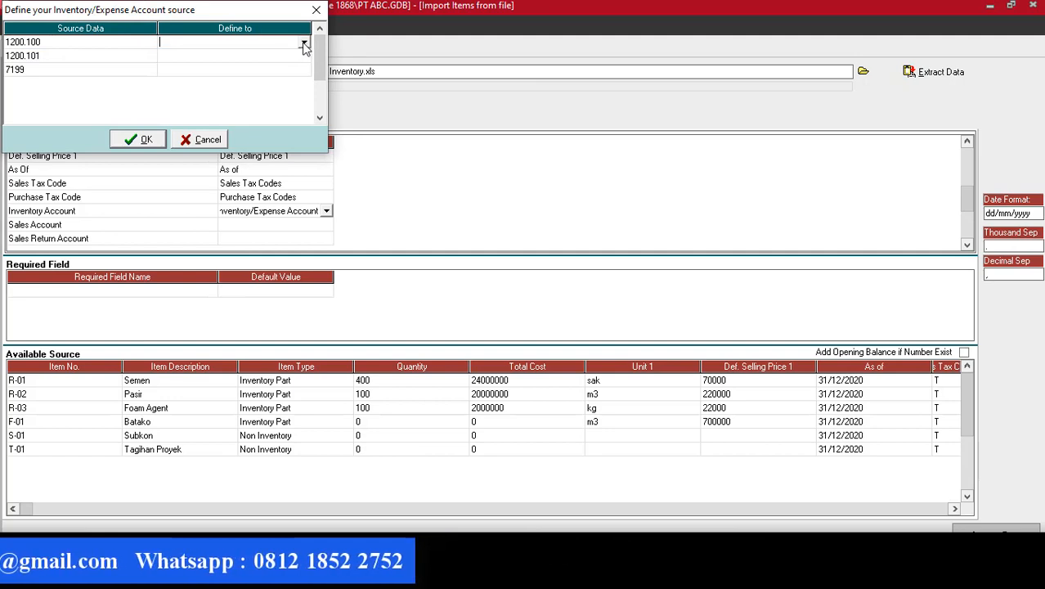
pyautogui.click(304, 44)
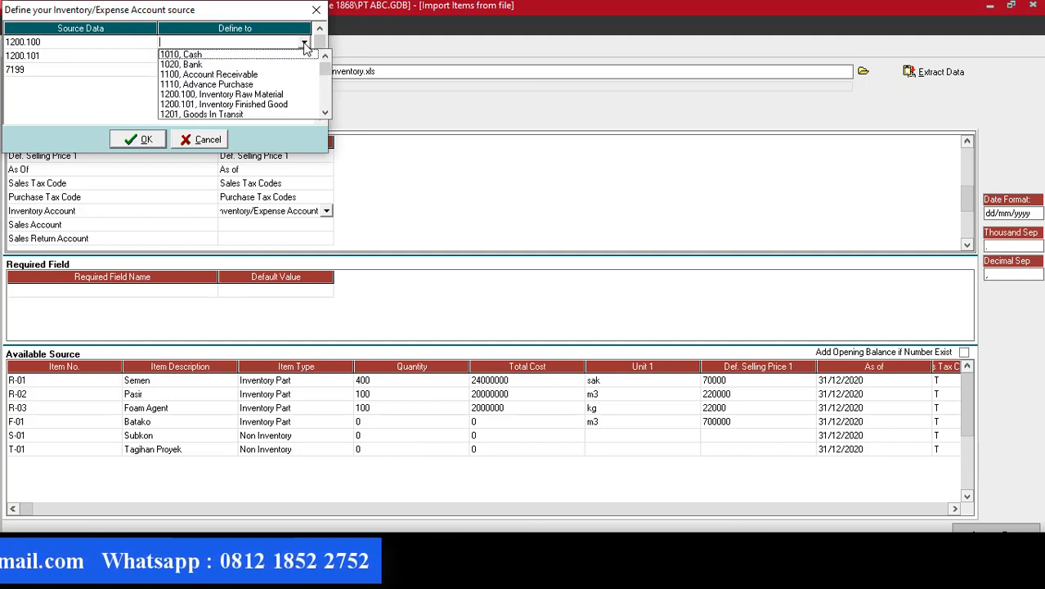
pyautogui.click(222, 95)
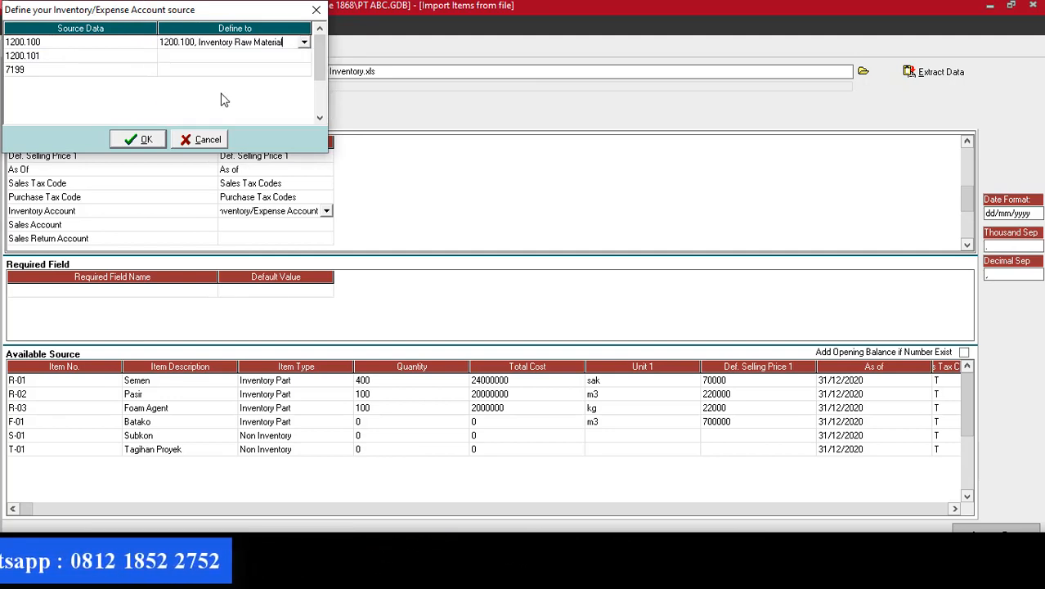
pyautogui.click(303, 56)
pyautogui.click(304, 58)
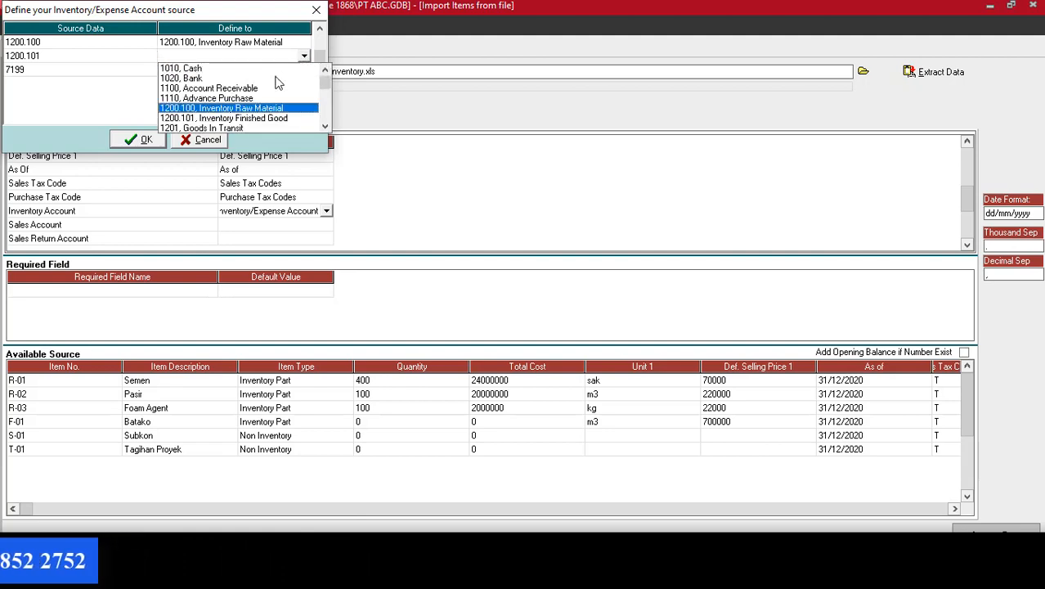
pyautogui.click(237, 120)
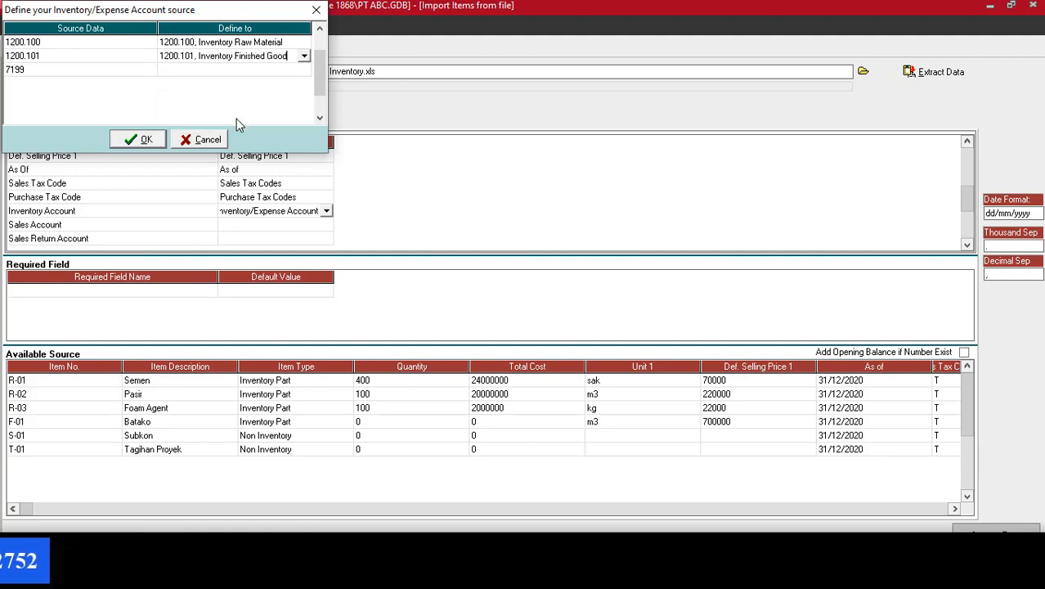
# Assign source account 7199 to Other Revenue and confirm the inventory account mappings.
pyautogui.click(294, 72)
pyautogui.click(305, 71)
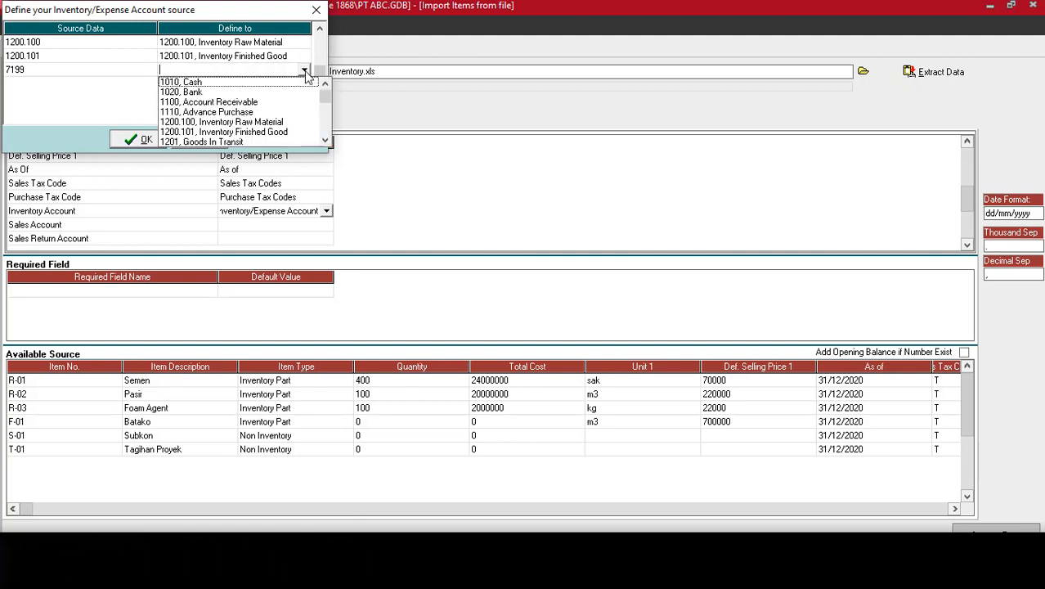
pyautogui.press('7')
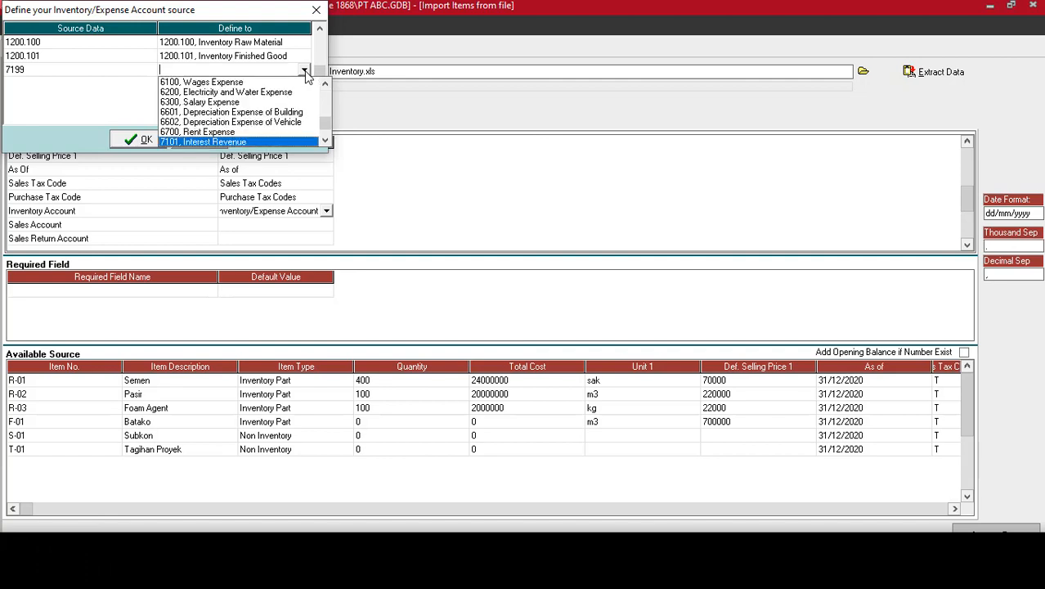
pyautogui.click(327, 141)
pyautogui.click(326, 141)
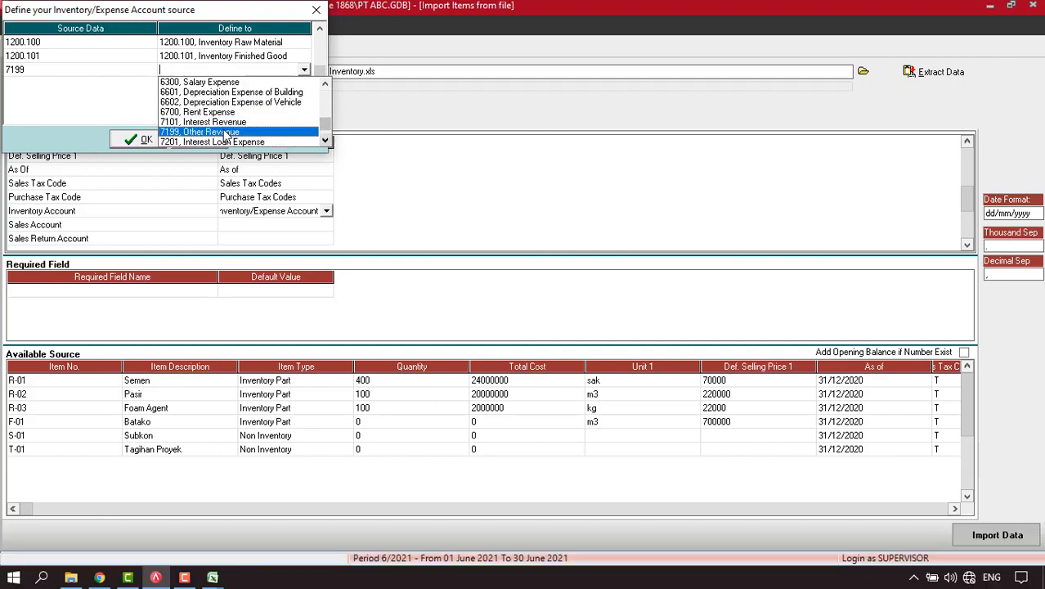
pyautogui.click(210, 132)
pyautogui.click(139, 139)
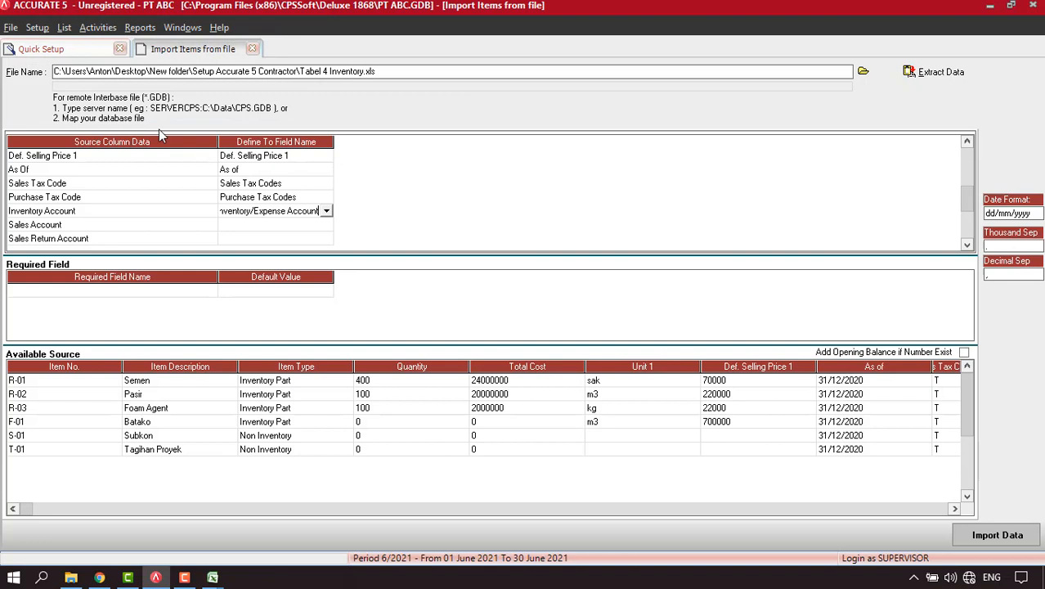
# Map the Sales Account column to Sales Account, assigning 4100.100 to Sales Raw Material.
pyautogui.click(269, 224)
pyautogui.click(327, 227)
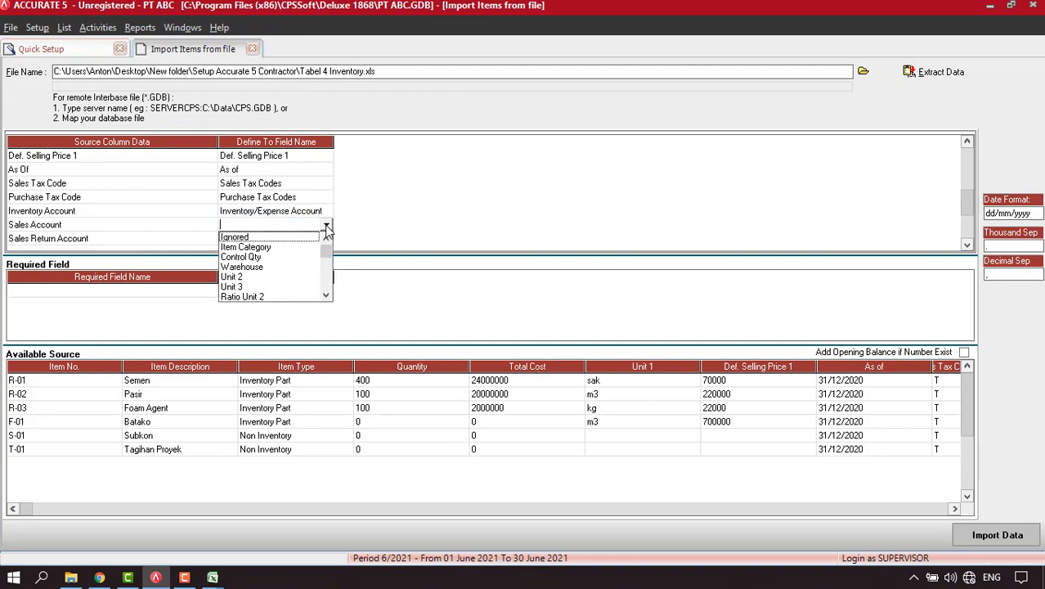
pyautogui.press('s')
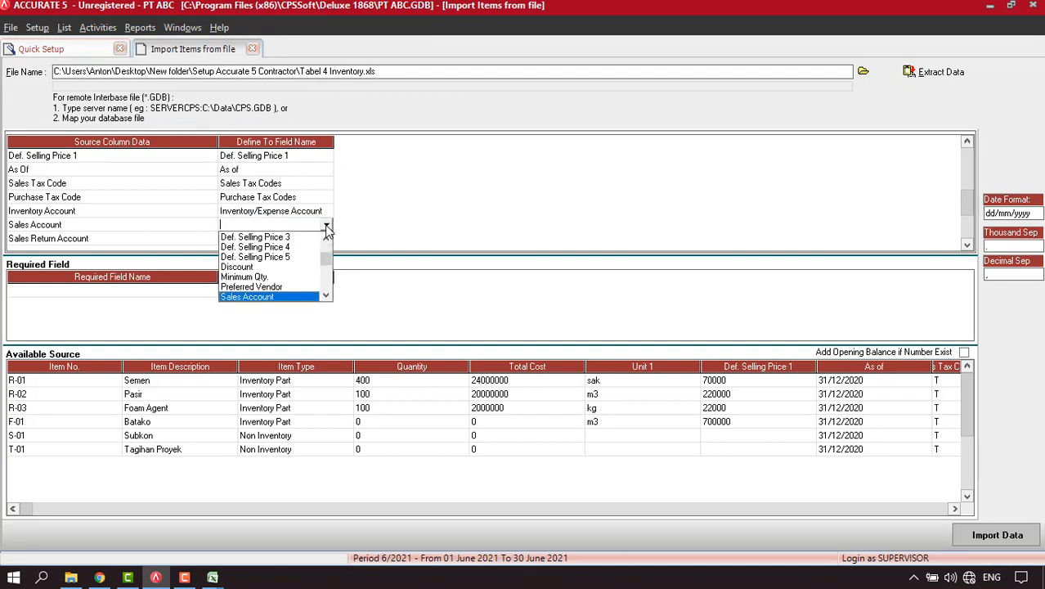
pyautogui.click(269, 297)
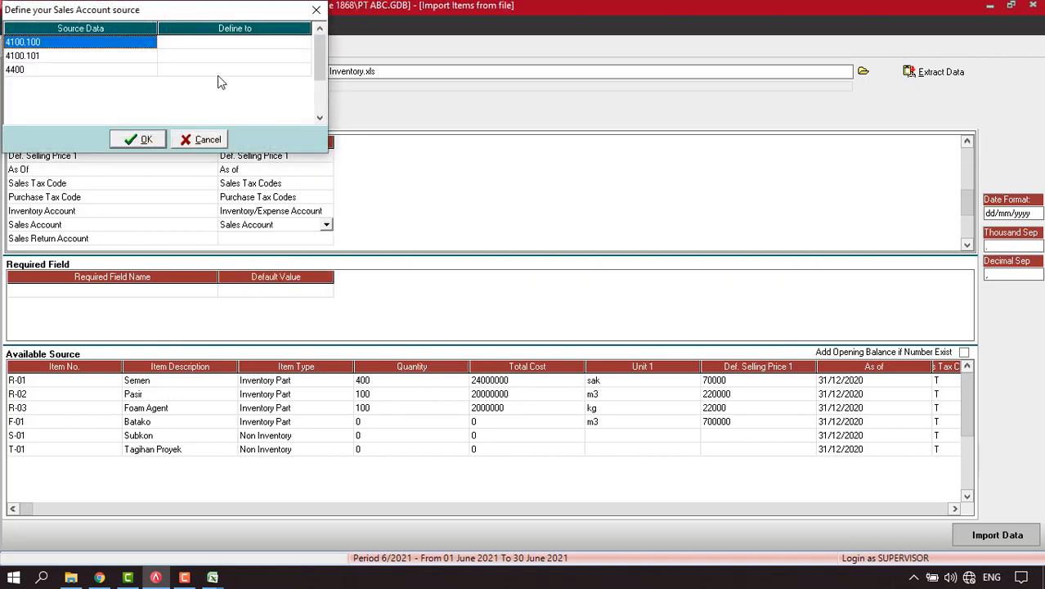
pyautogui.click(273, 46)
pyautogui.click(305, 43)
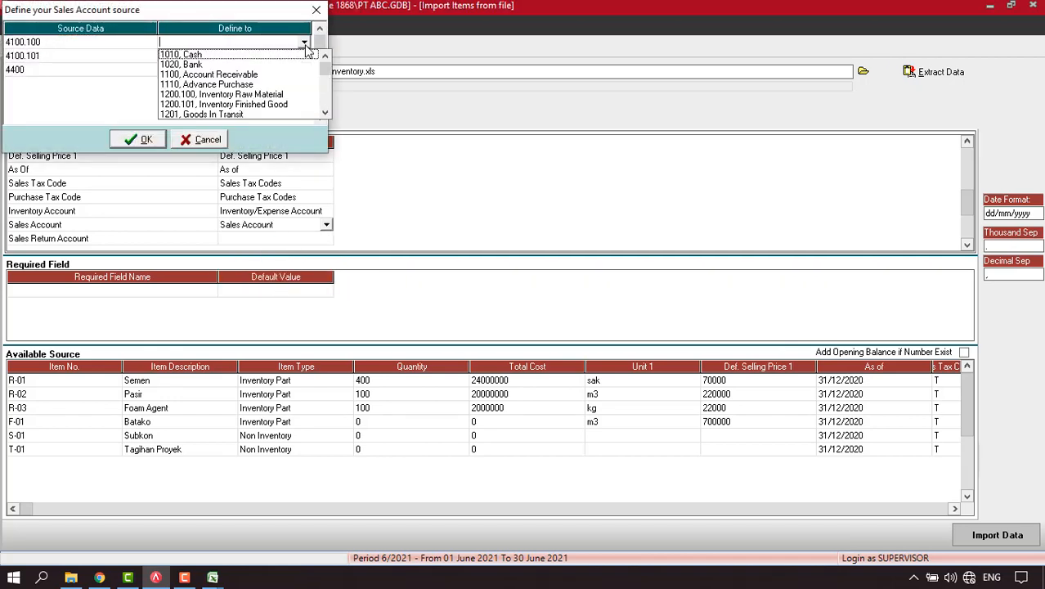
pyautogui.press('4')
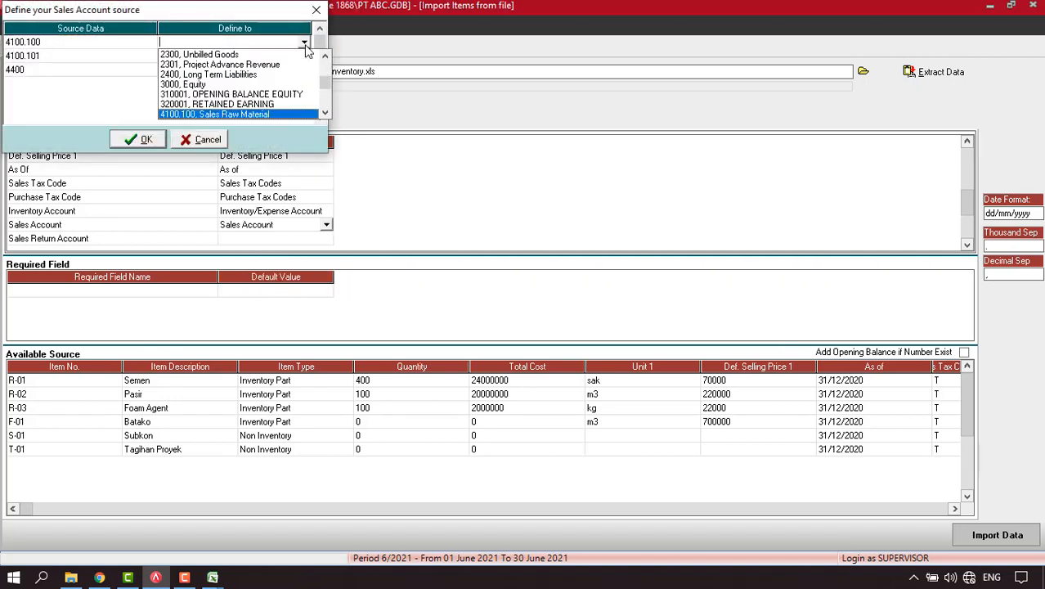
pyautogui.click(205, 114)
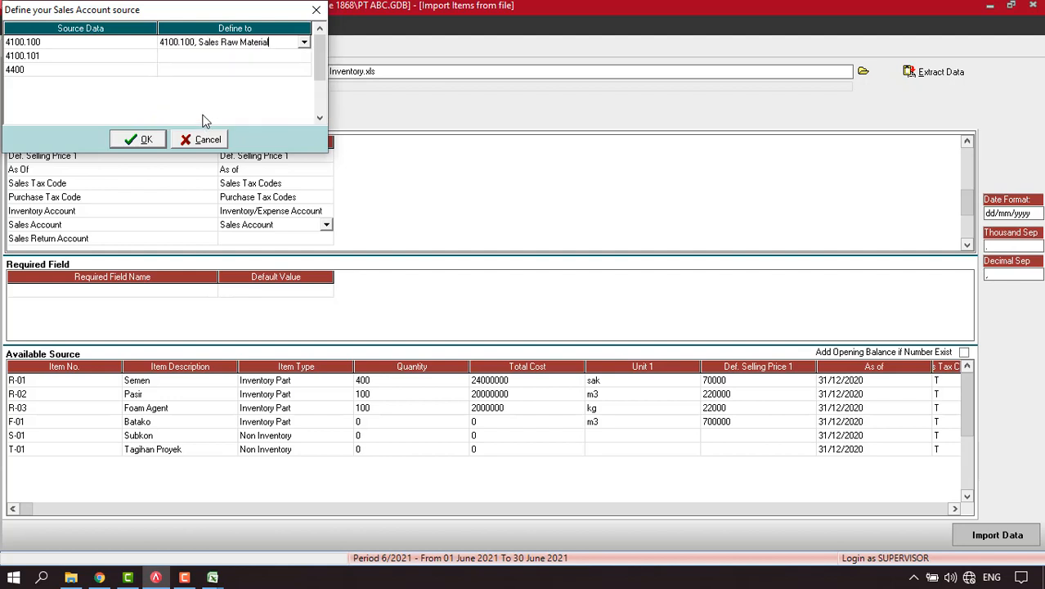
# Assign 4100.101 to Sales Finished Good and 4400 to Project Revenue, then confirm.
pyautogui.click(275, 55)
pyautogui.click(304, 56)
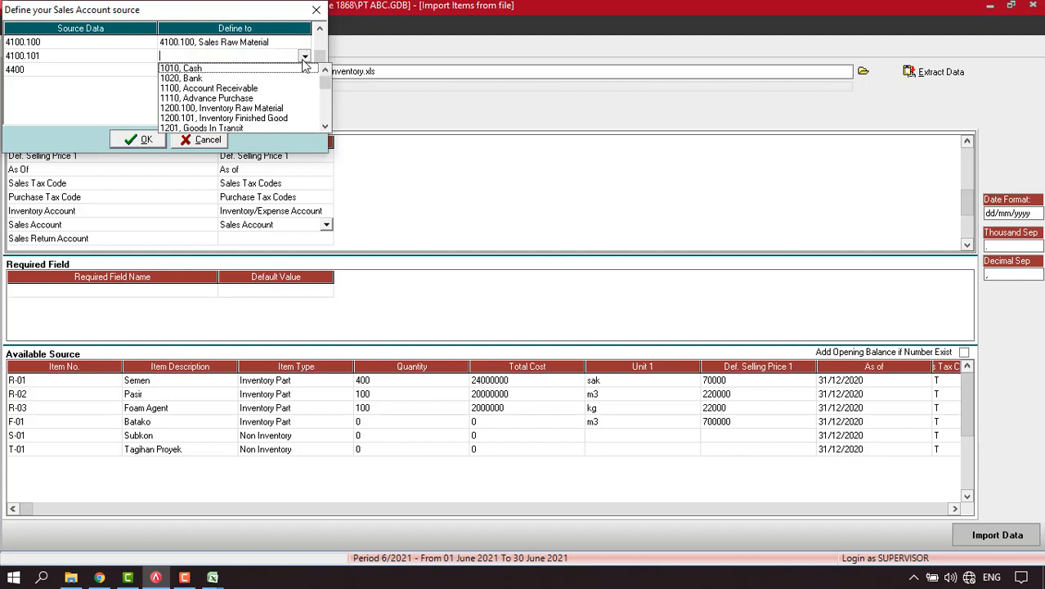
pyautogui.press('4')
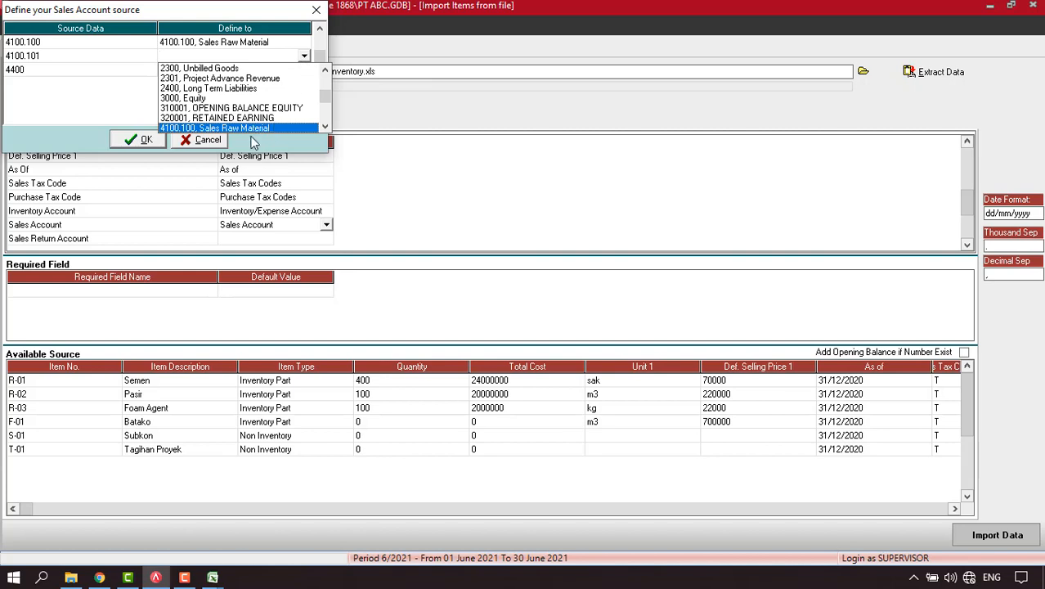
pyautogui.click(326, 127)
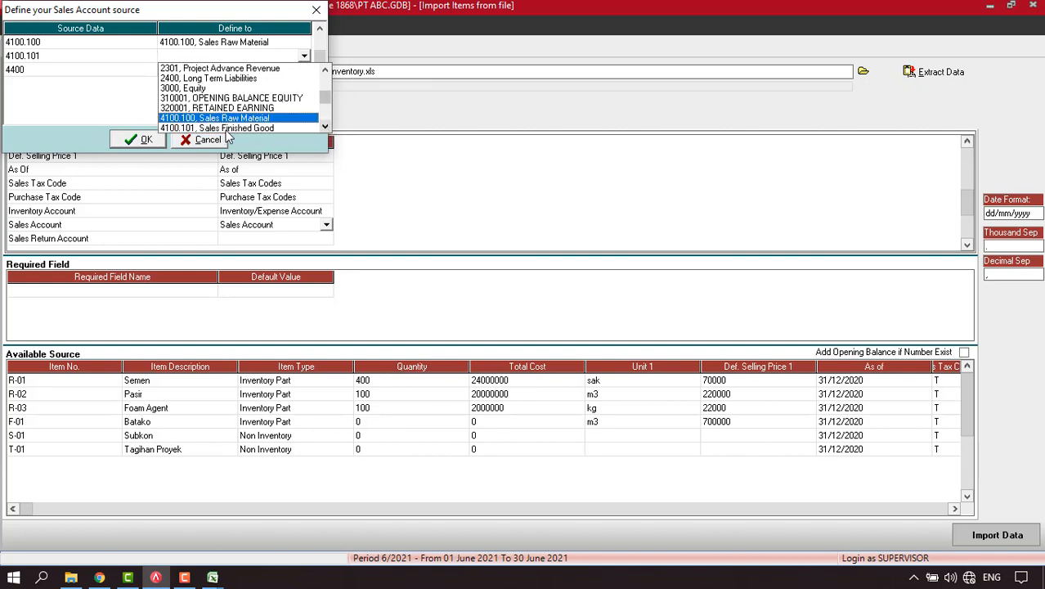
pyautogui.click(226, 129)
pyautogui.click(286, 70)
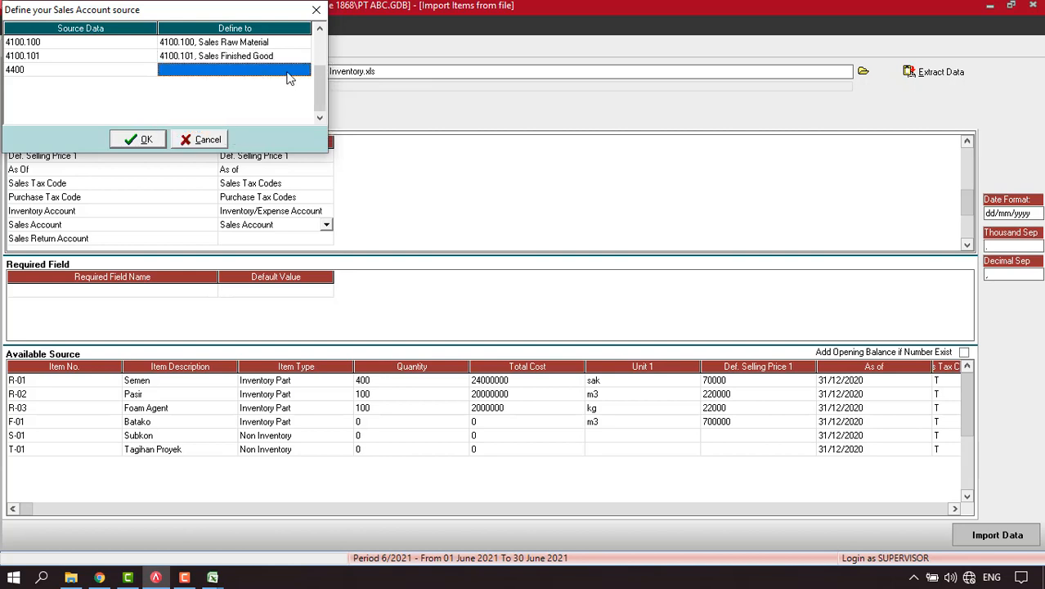
pyautogui.click(304, 70)
pyautogui.press('4')
pyautogui.press('4')
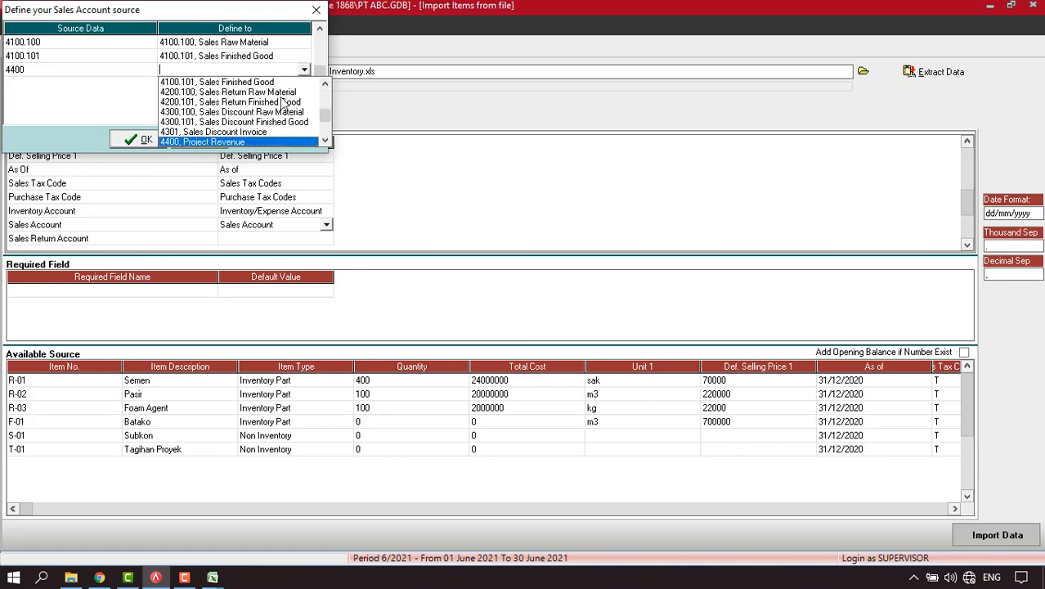
pyautogui.click(214, 142)
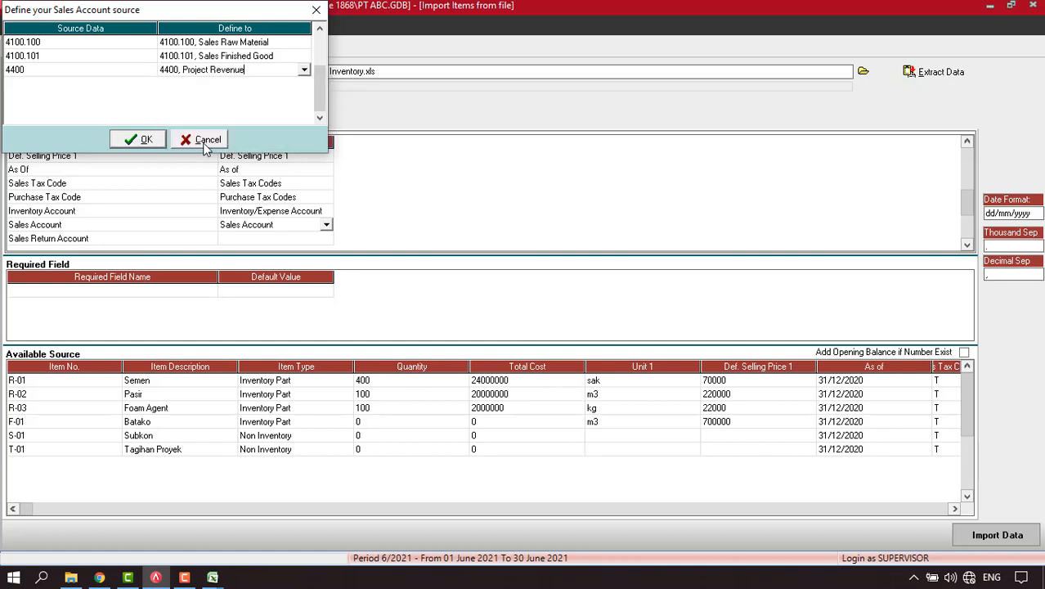
pyautogui.click(140, 140)
pyautogui.click(324, 241)
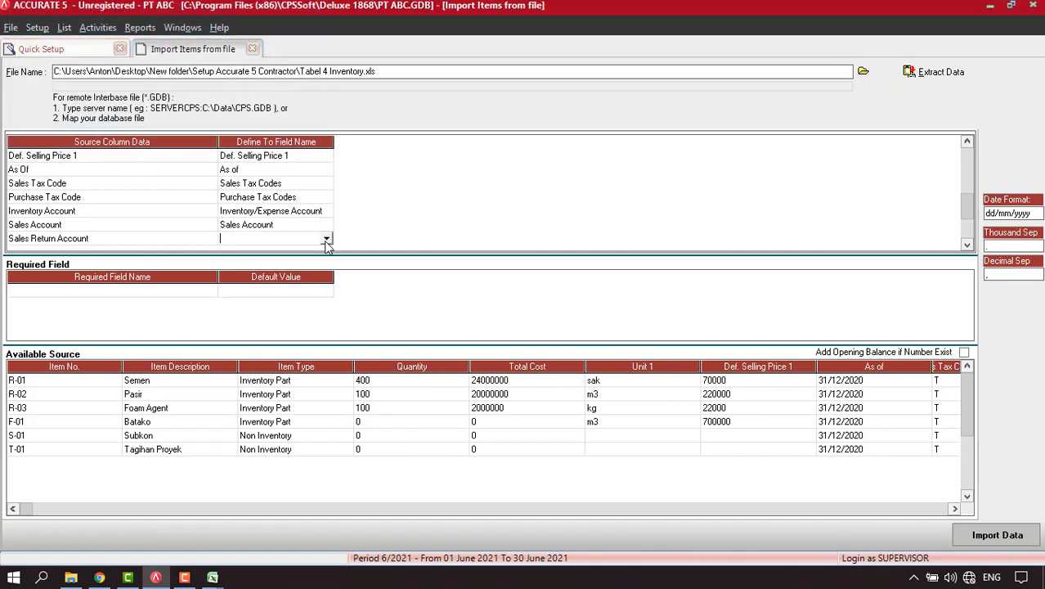
# Map Sales Return Account: 4200.100 to Sales Return Raw Material, 4200.101 to Sales Return Finished Good.
pyautogui.click(326, 239)
pyautogui.scroll(-5, 278, 286)
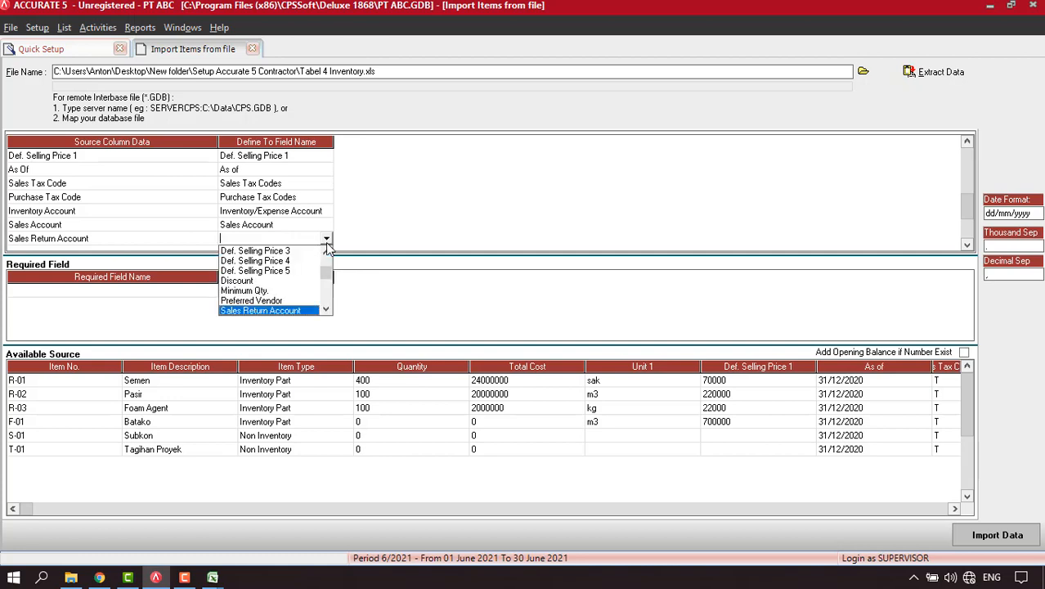
pyautogui.click(295, 312)
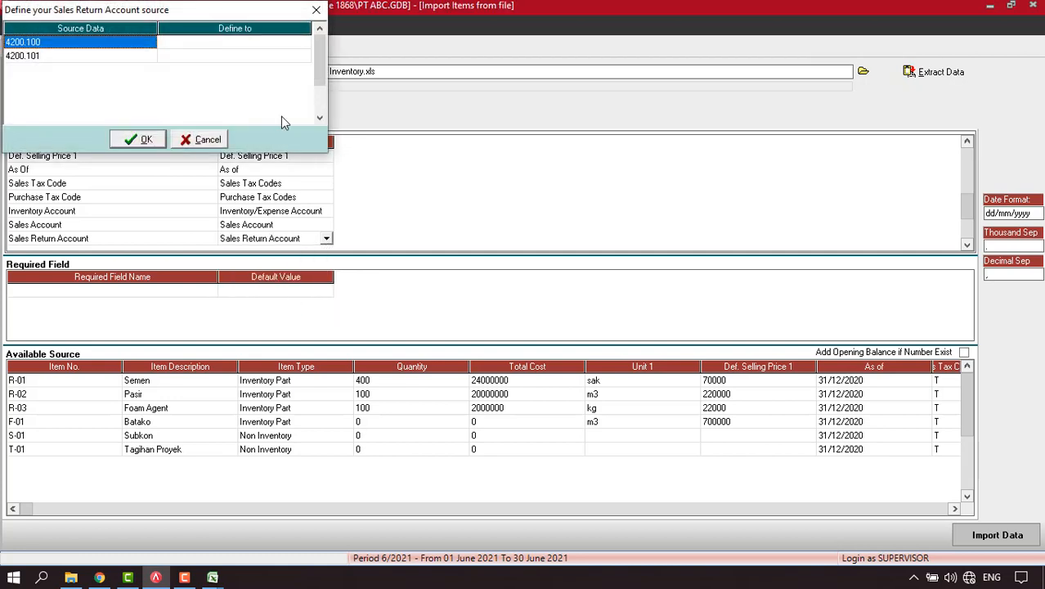
pyautogui.click(278, 43)
pyautogui.click(305, 43)
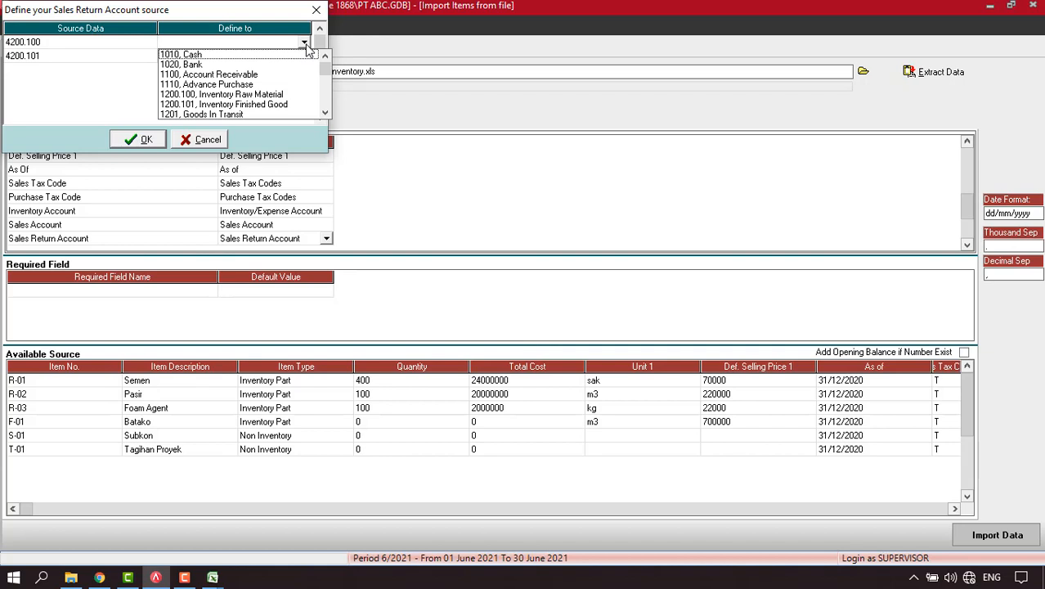
pyautogui.write('42')
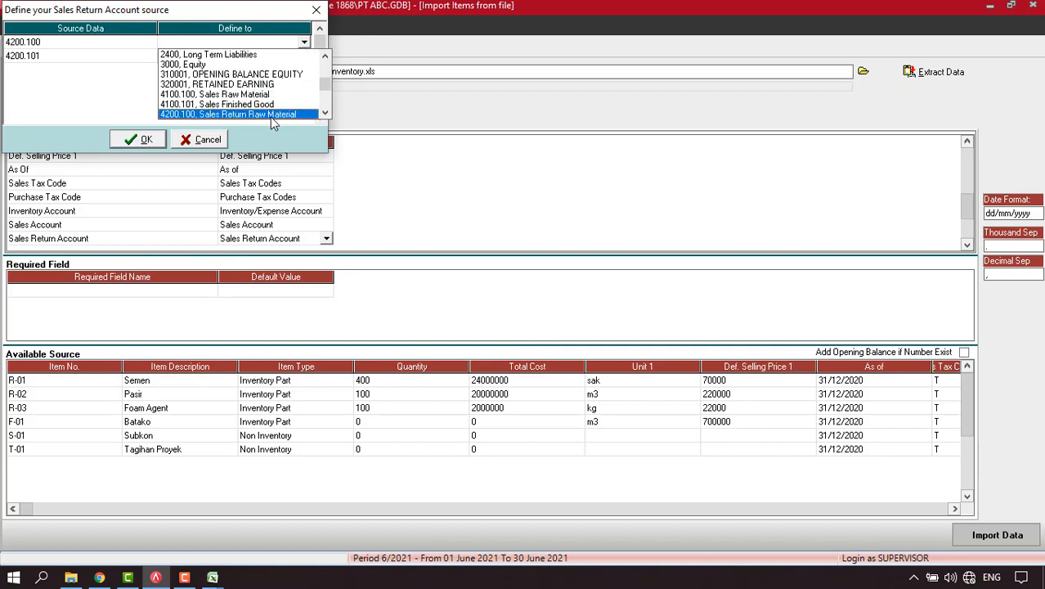
pyautogui.click(272, 116)
pyautogui.click(304, 59)
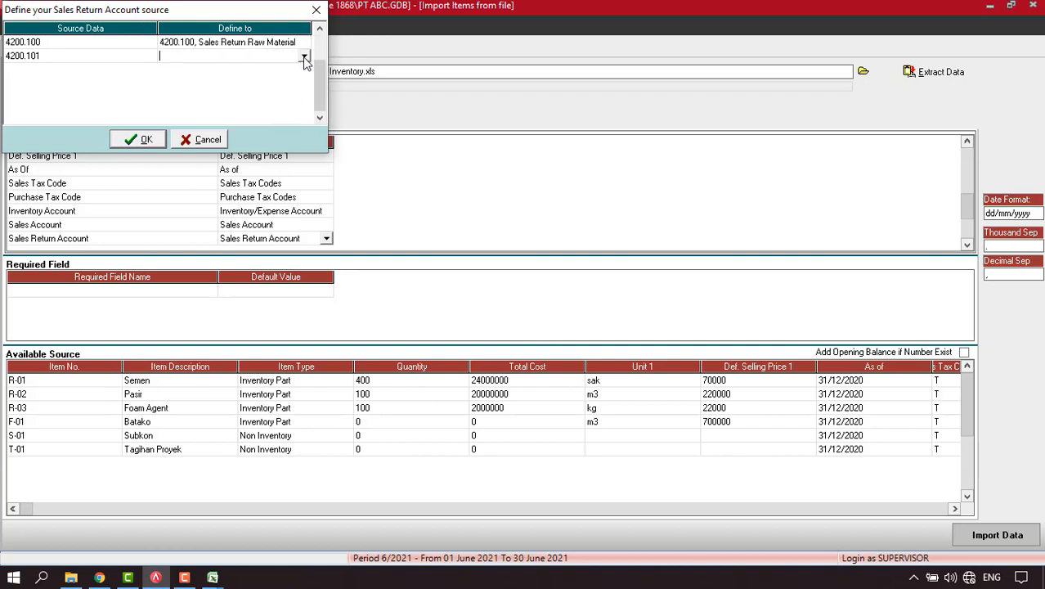
pyautogui.click(303, 59)
pyautogui.write('42')
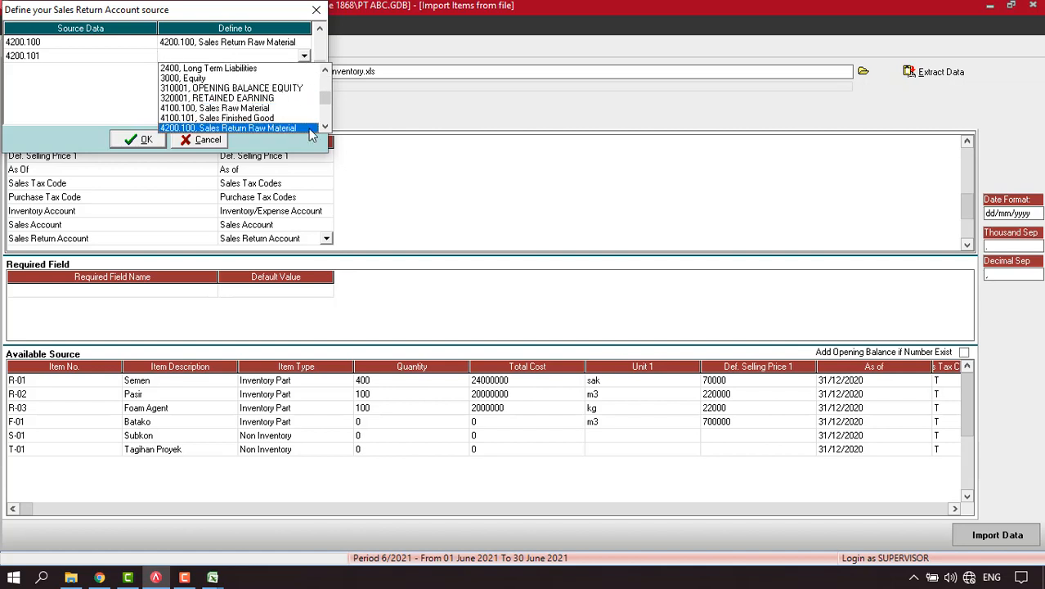
pyautogui.click(325, 126)
pyautogui.click(285, 131)
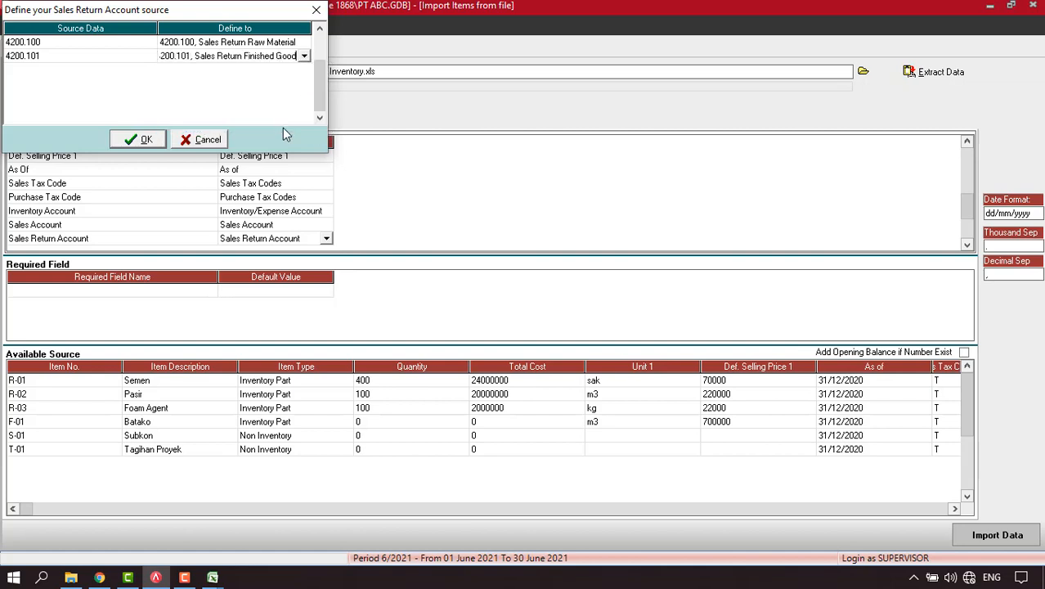
pyautogui.click(140, 140)
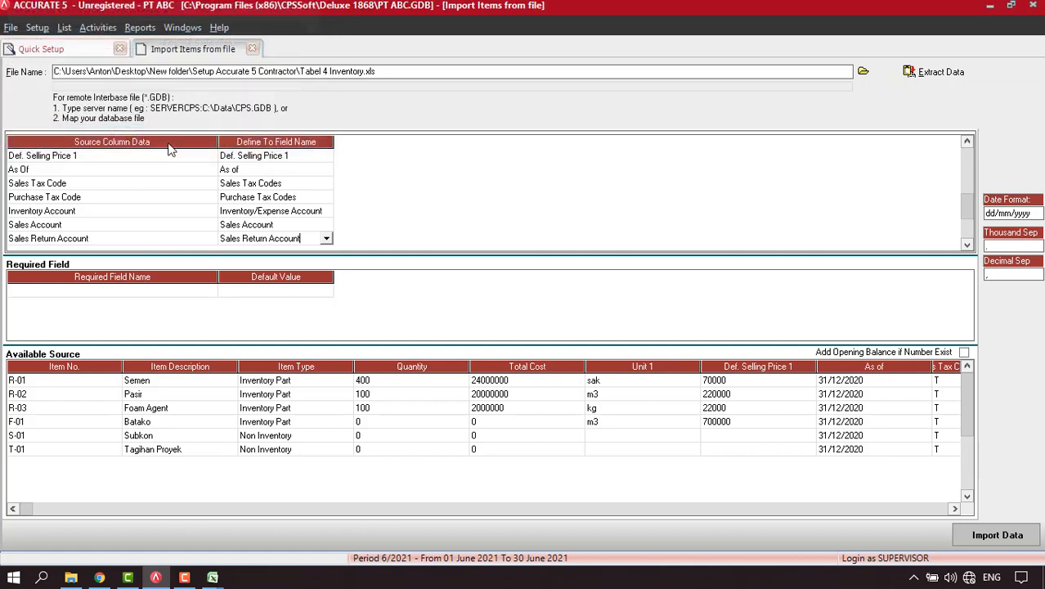
# Map the Item Sales Discount column to Item Sales Disc. Account.
pyautogui.click(967, 247)
pyautogui.click(968, 247)
pyautogui.click(968, 247)
pyautogui.click(968, 247)
pyautogui.click(967, 247)
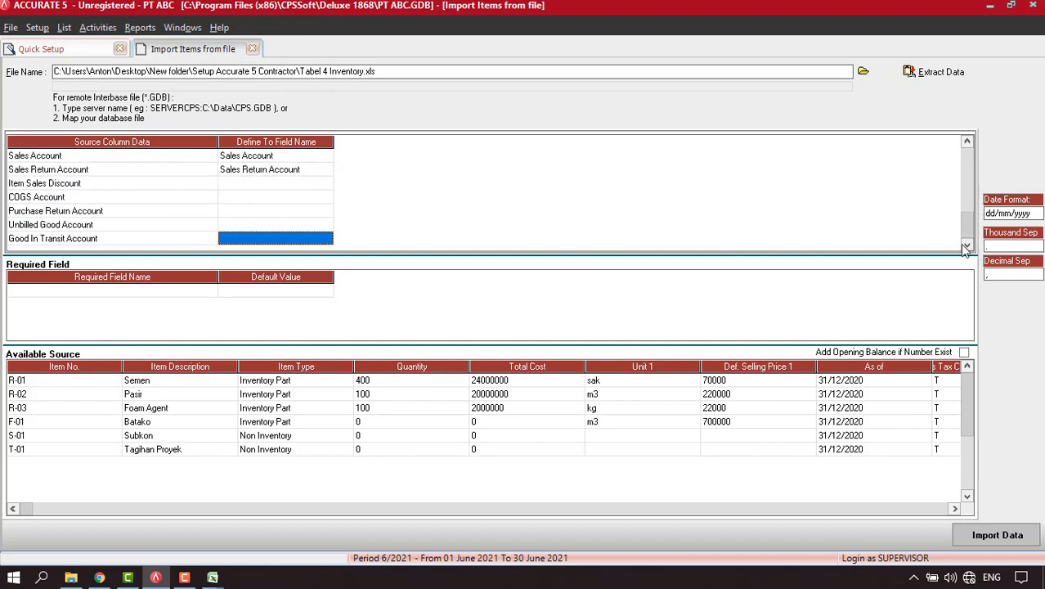
pyautogui.click(275, 184)
pyautogui.click(326, 184)
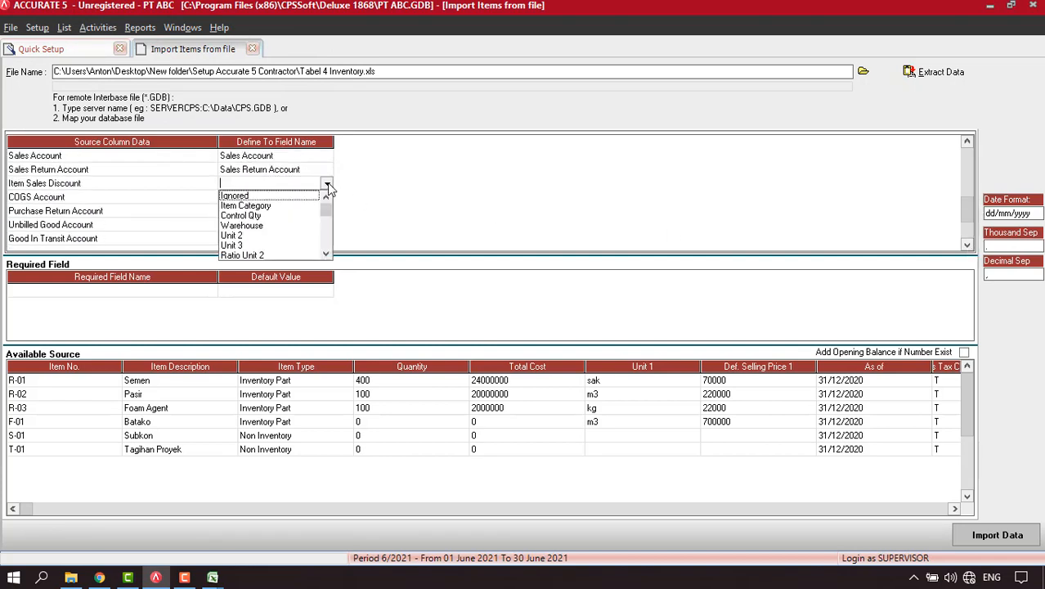
pyautogui.press('Down')
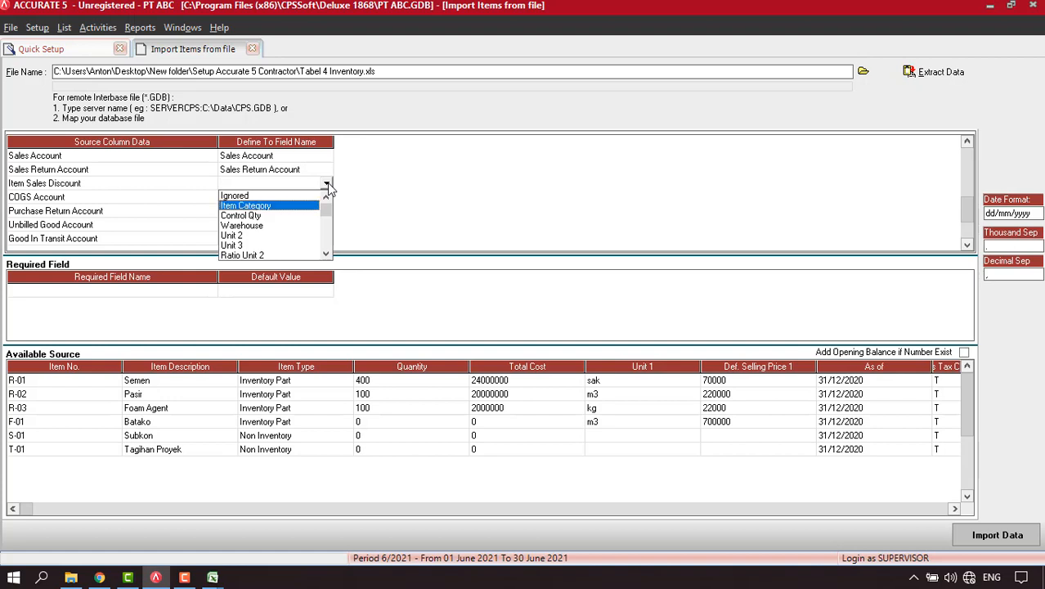
pyautogui.moveTo(326, 208); pyautogui.dragTo(328, 225)
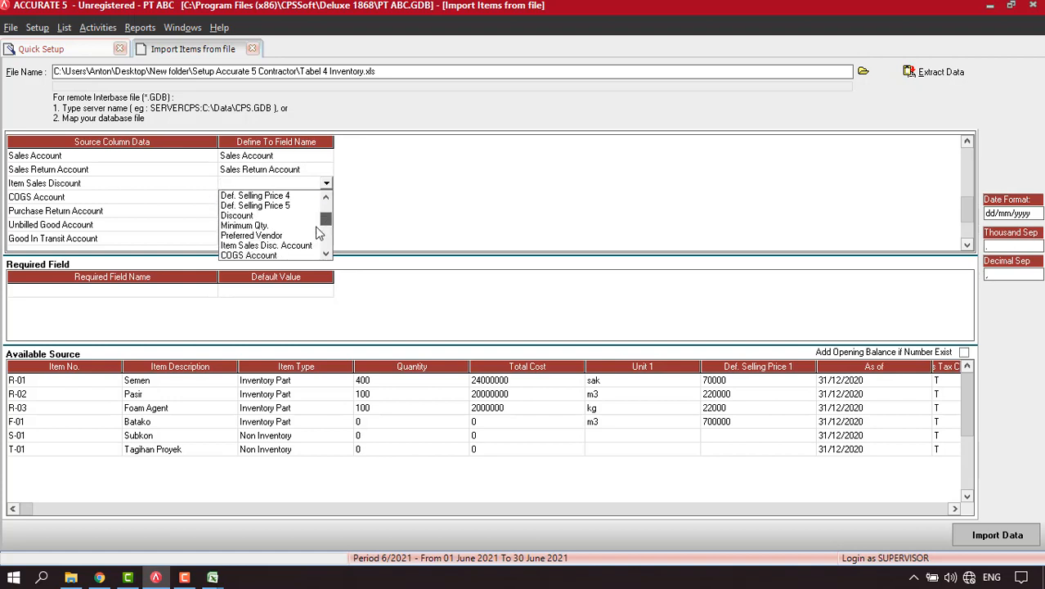
pyautogui.click(266, 246)
# Assign 4300.100 to Sales Discount Raw Material and 4300.101 to Sales Discount Finished Good, then confirm.
pyautogui.click(285, 47)
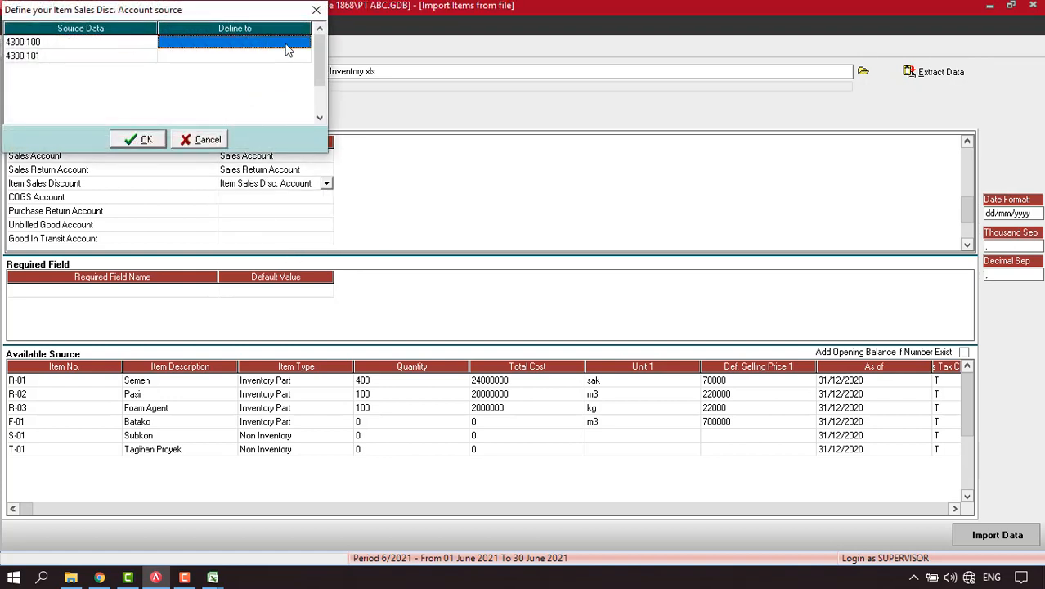
pyautogui.click(286, 45)
pyautogui.click(304, 43)
pyautogui.write('43')
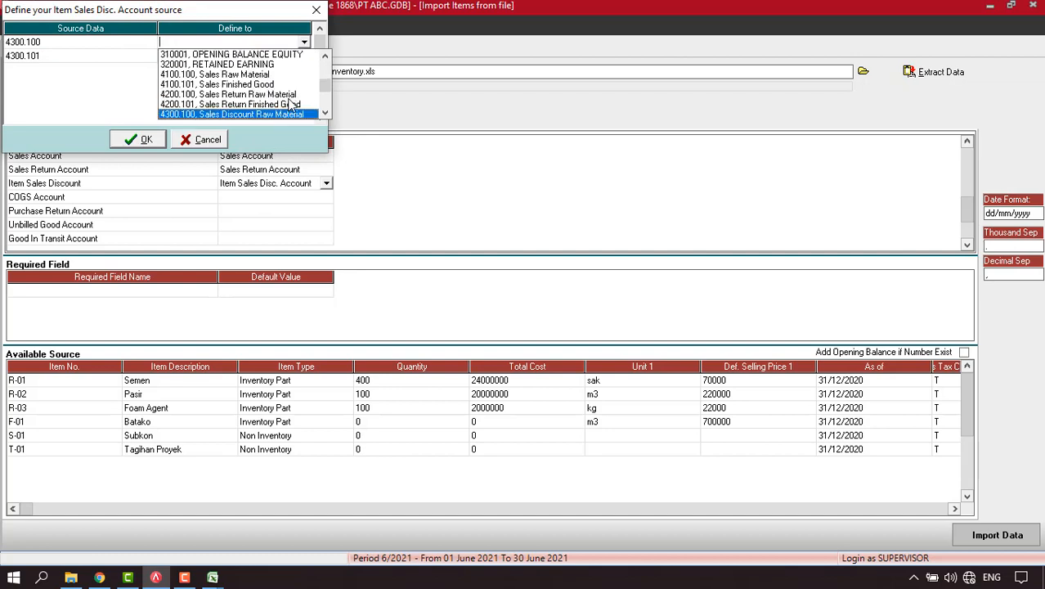
pyautogui.click(284, 115)
pyautogui.click(299, 56)
pyautogui.click(303, 55)
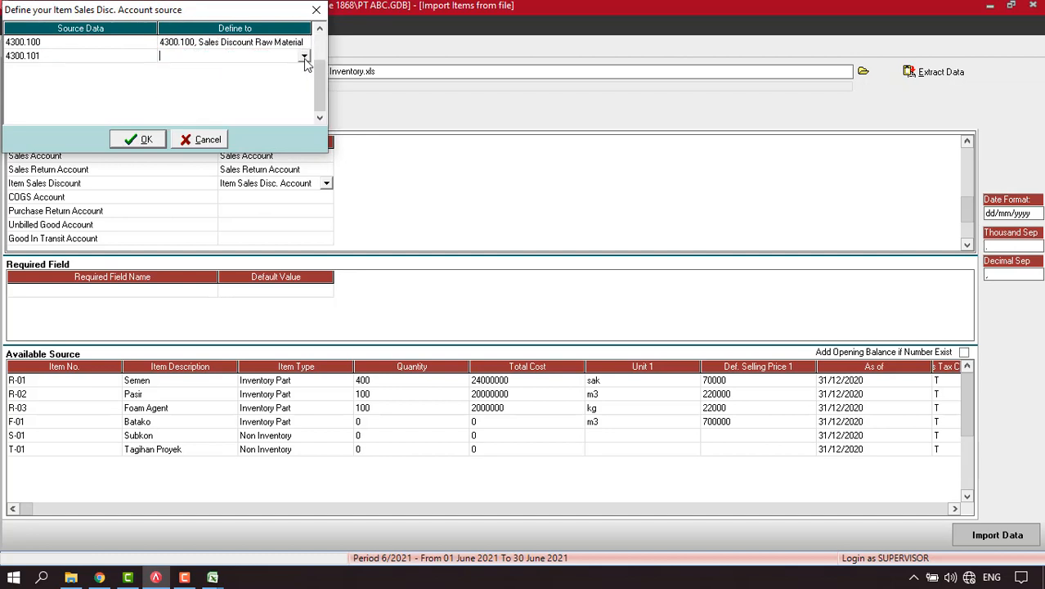
pyautogui.click(305, 57)
pyautogui.write('43')
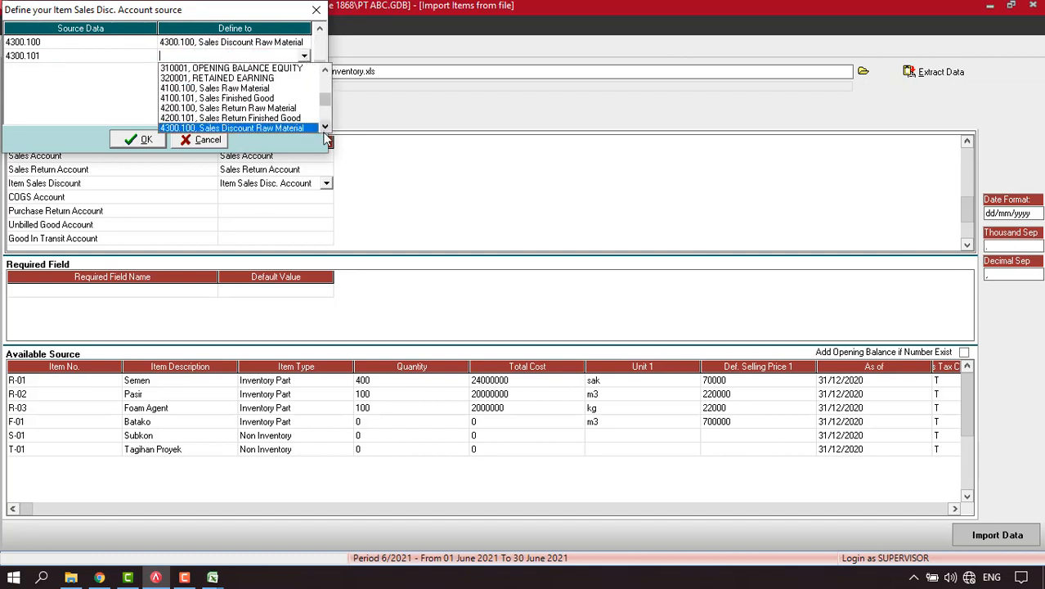
pyautogui.click(278, 129)
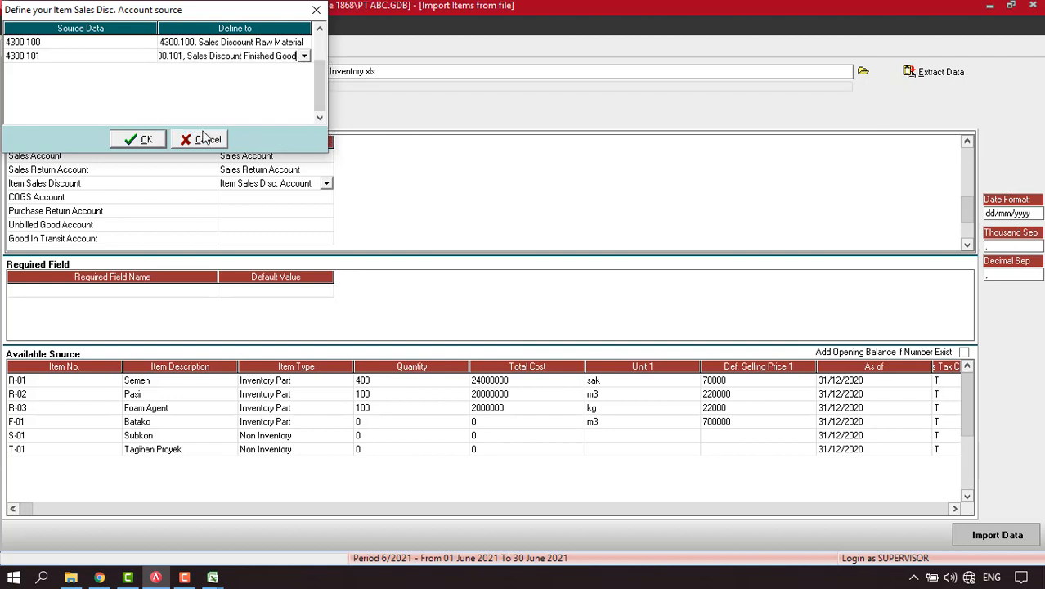
pyautogui.click(144, 140)
pyautogui.click(296, 197)
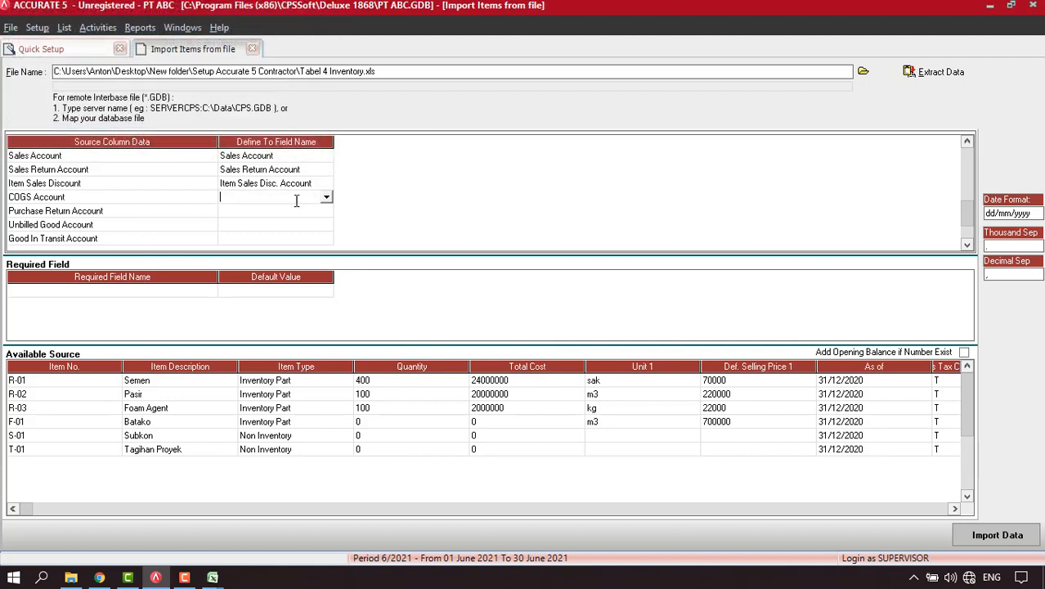
# Map the COGS Account column to the COGS Account field.
pyautogui.click(326, 198)
pyautogui.press('c')
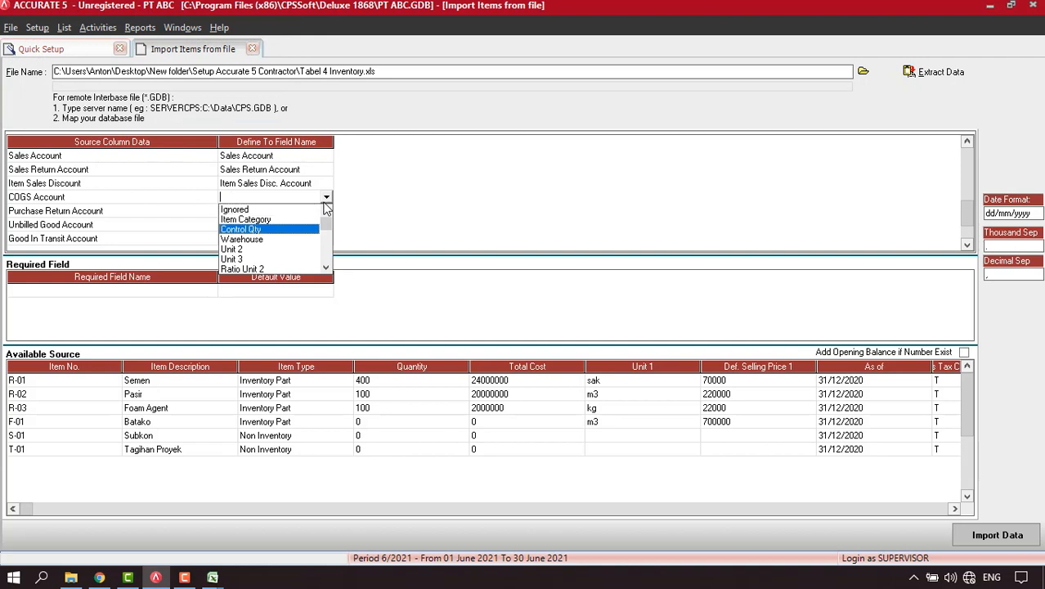
pyautogui.click(326, 268)
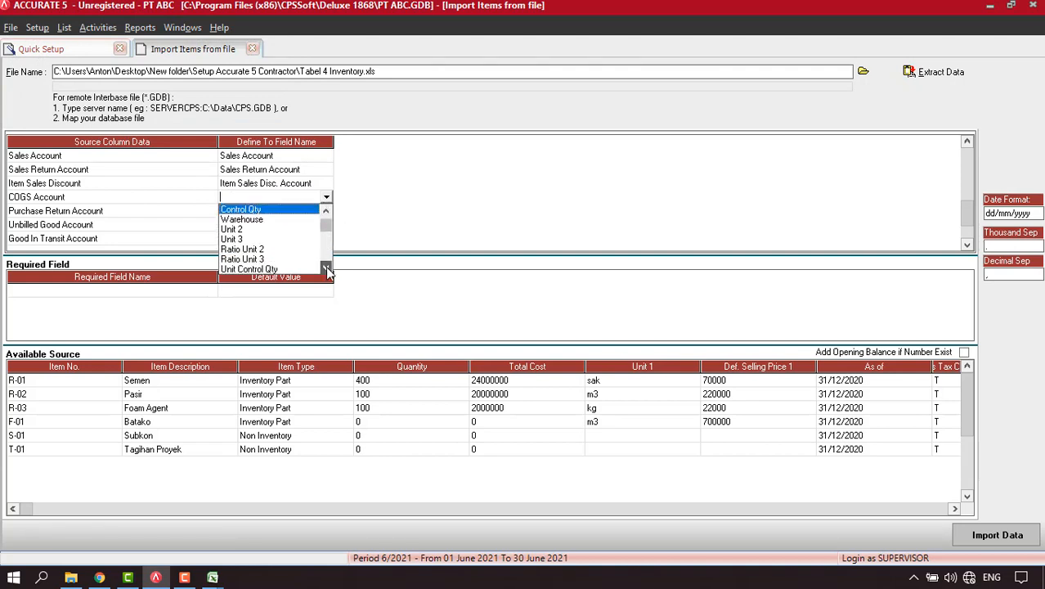
pyautogui.click(326, 268)
pyautogui.click(327, 269)
pyautogui.click(327, 268)
pyautogui.click(326, 268)
pyautogui.click(326, 268)
pyautogui.click(326, 269)
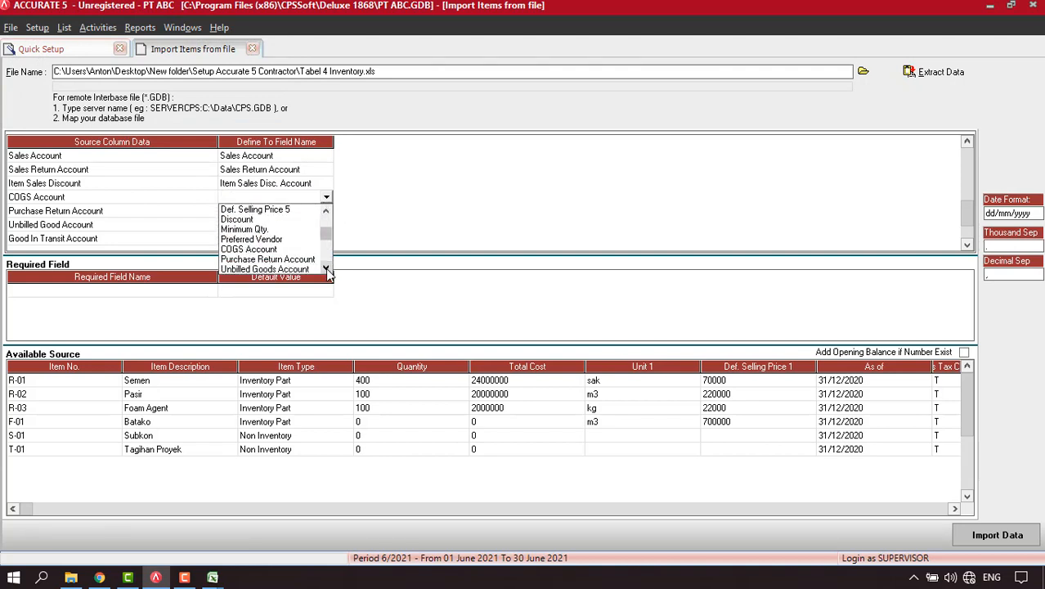
pyautogui.click(249, 249)
# Link 5000.100 to Cost of Good Sold Raw Material and 5000.101 to Cost of Good Sold Finished Good.
pyautogui.click(292, 50)
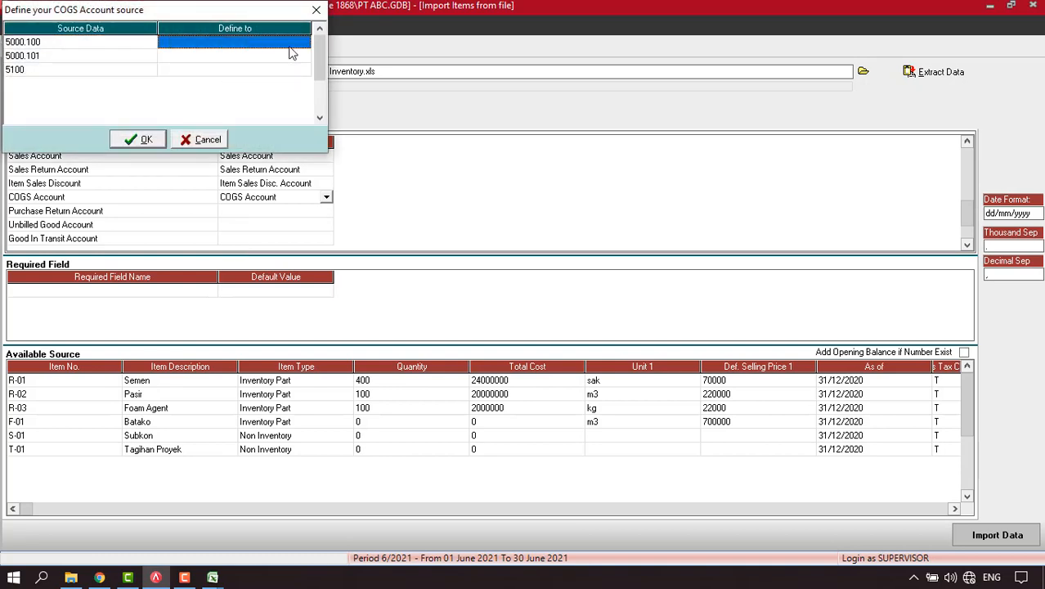
pyautogui.click(304, 44)
pyautogui.press('5')
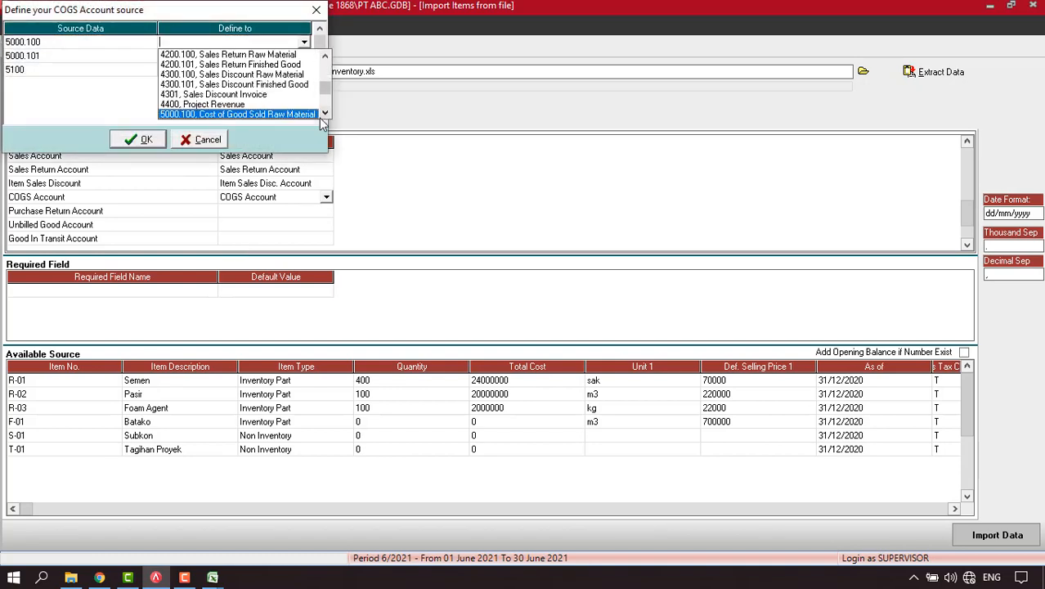
pyautogui.click(282, 114)
pyautogui.click(296, 56)
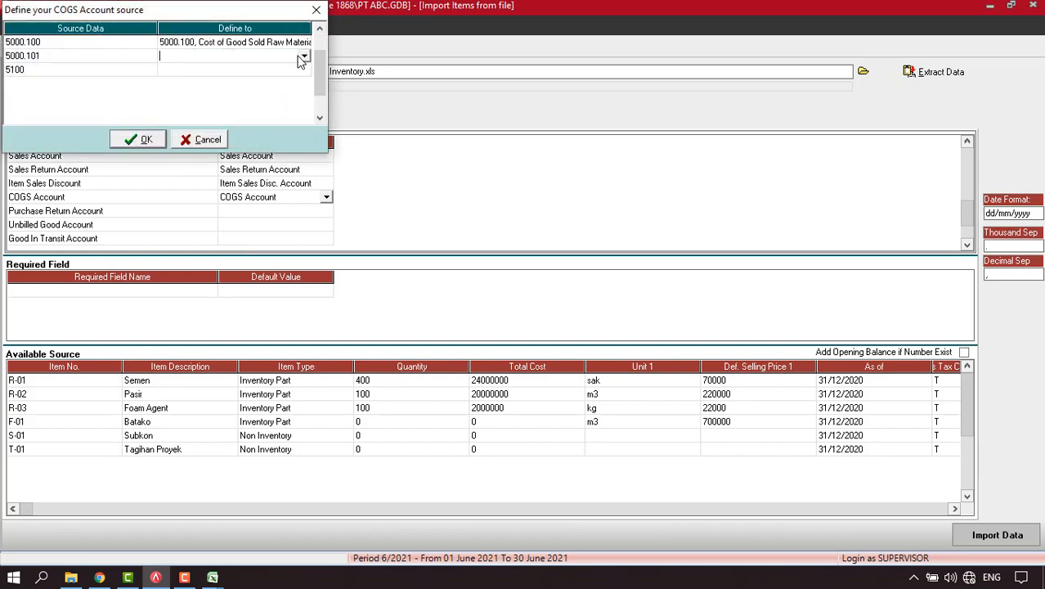
pyautogui.click(303, 59)
pyautogui.press('5')
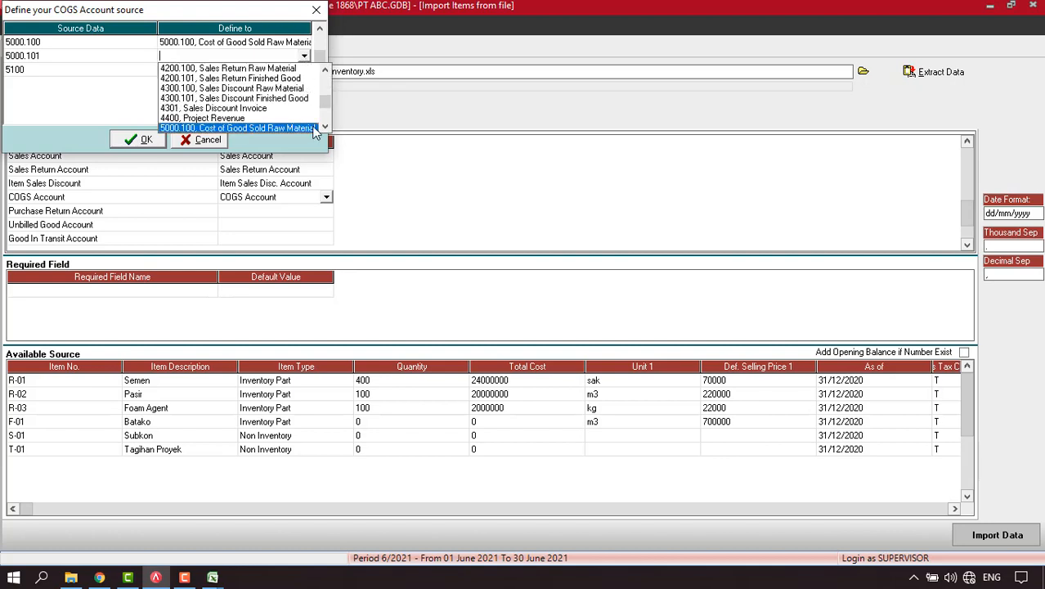
pyautogui.click(324, 127)
pyautogui.click(325, 127)
pyautogui.click(286, 118)
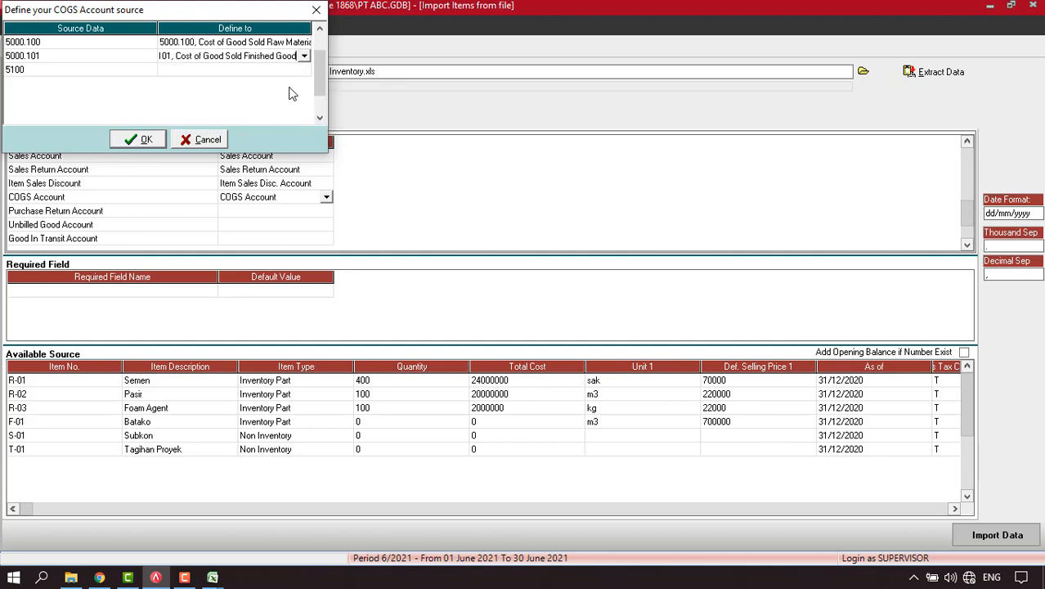
# Link 5100 to Cost of Good Sold Project and confirm the COGS account mapping.
pyautogui.click(294, 70)
pyautogui.click(303, 71)
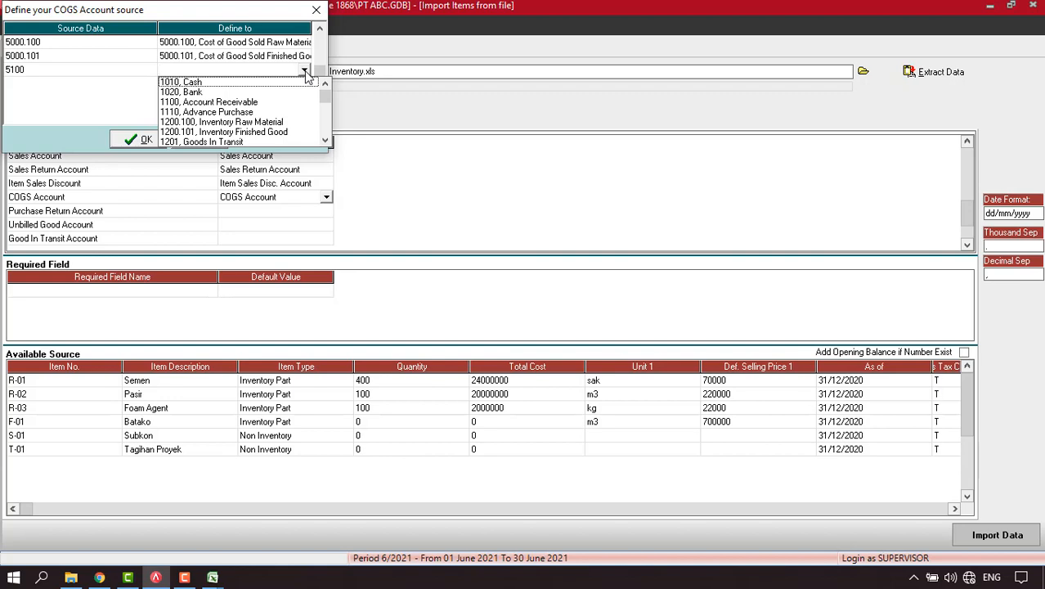
pyautogui.press('5')
pyautogui.press('1')
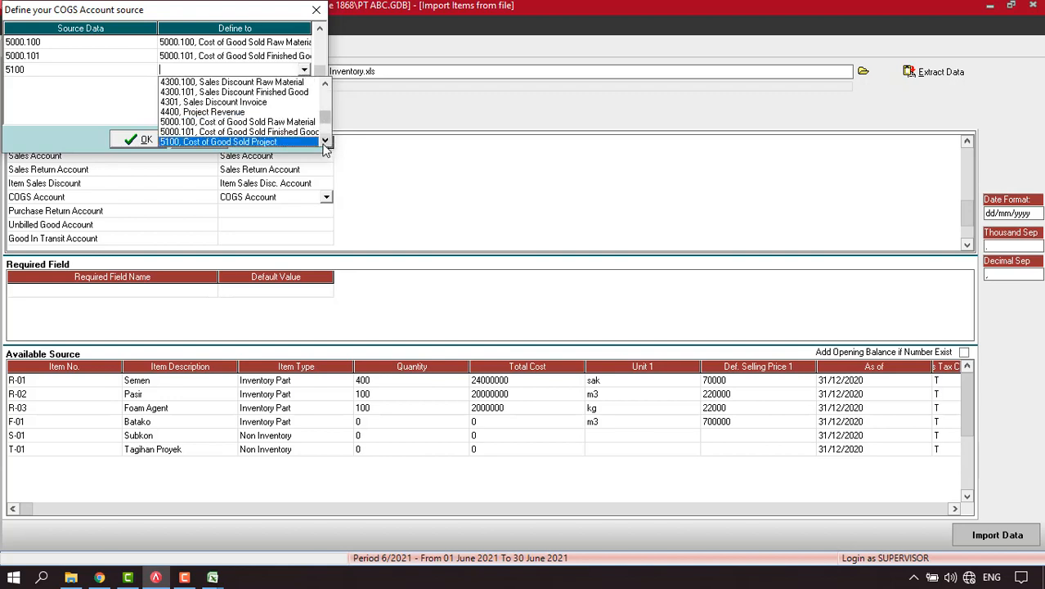
pyautogui.click(324, 141)
pyautogui.click(324, 142)
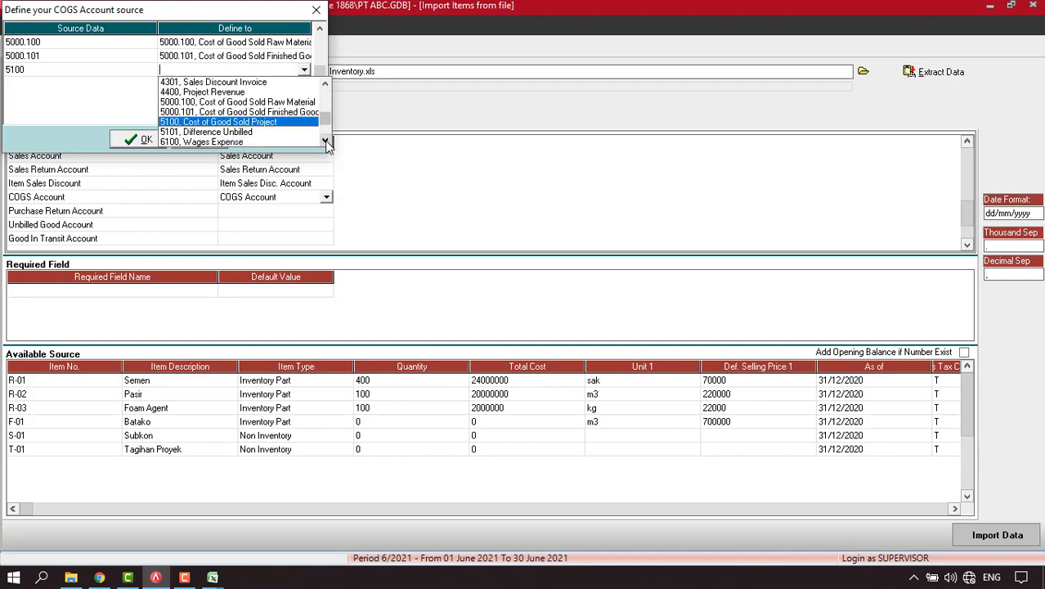
pyautogui.click(325, 142)
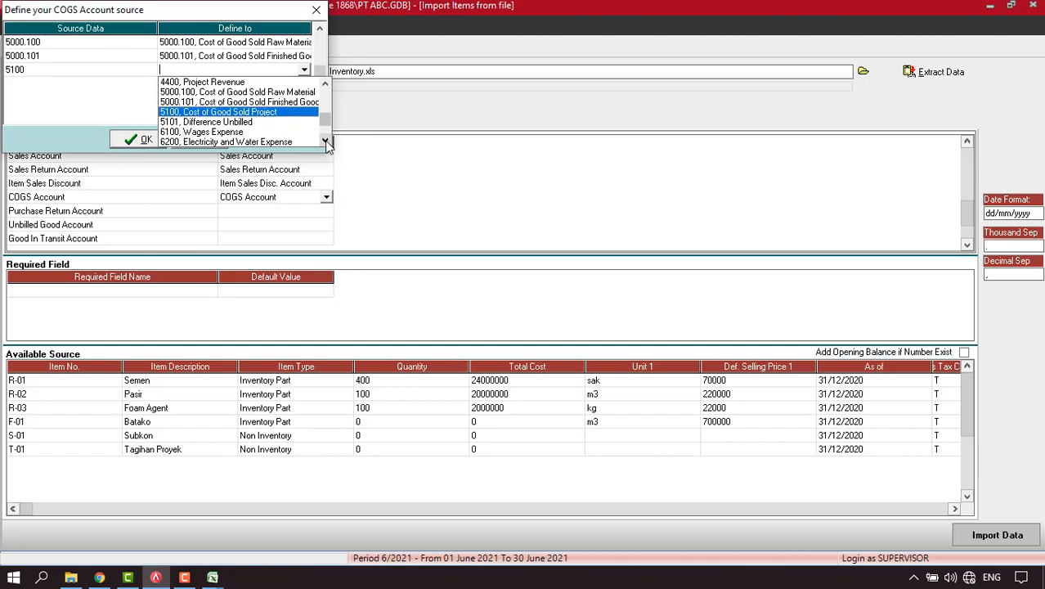
pyautogui.click(230, 114)
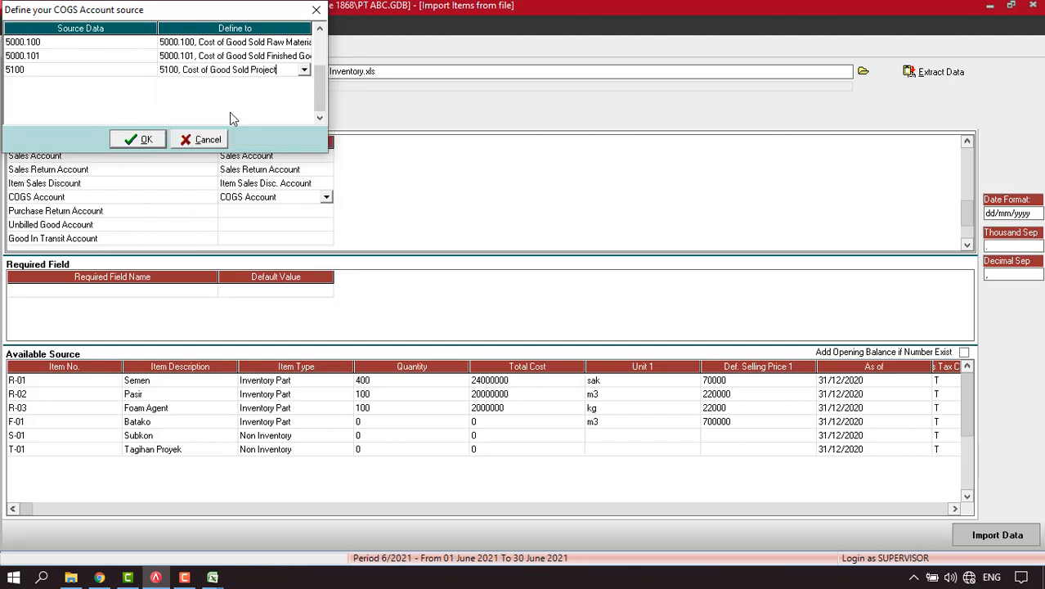
pyautogui.click(146, 140)
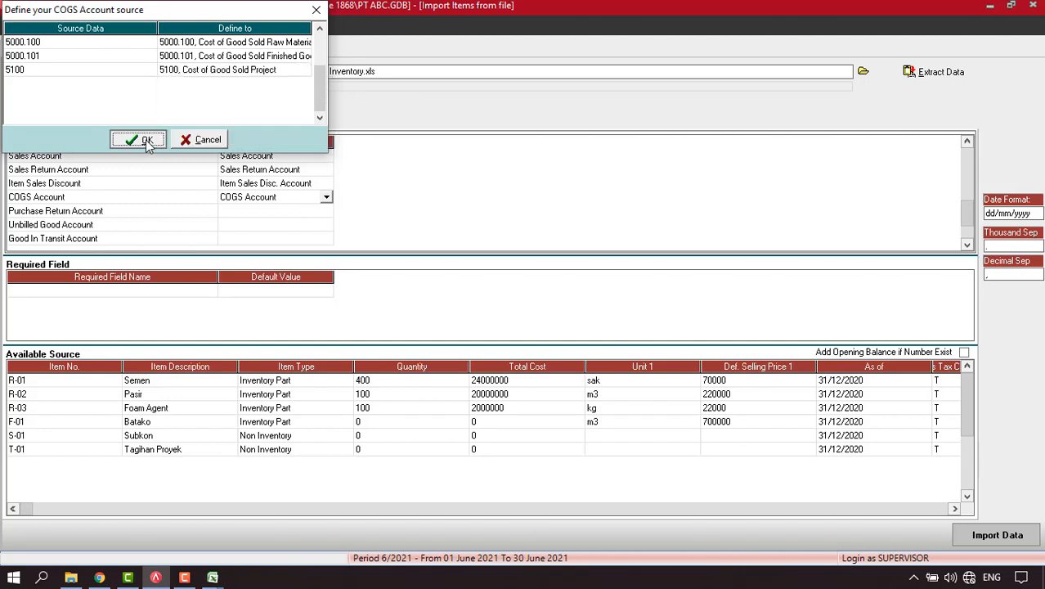
pyautogui.click(279, 211)
pyautogui.click(326, 212)
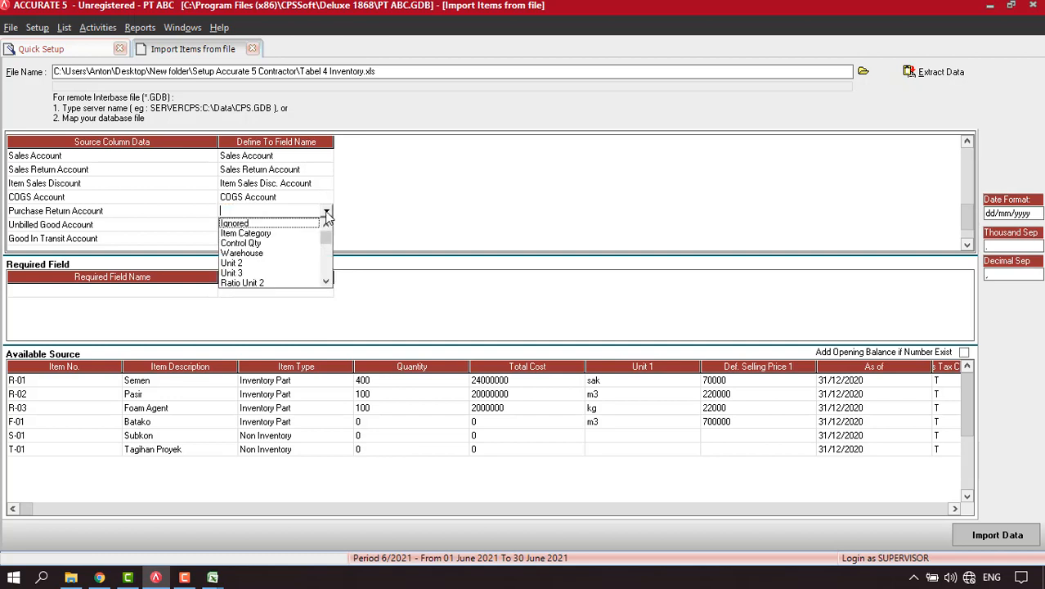
# Map Purchase Return Account, linking 1200.100 to Inventory Raw Material and 1200.101 to Inventory Finished Good.
pyautogui.write('pu')
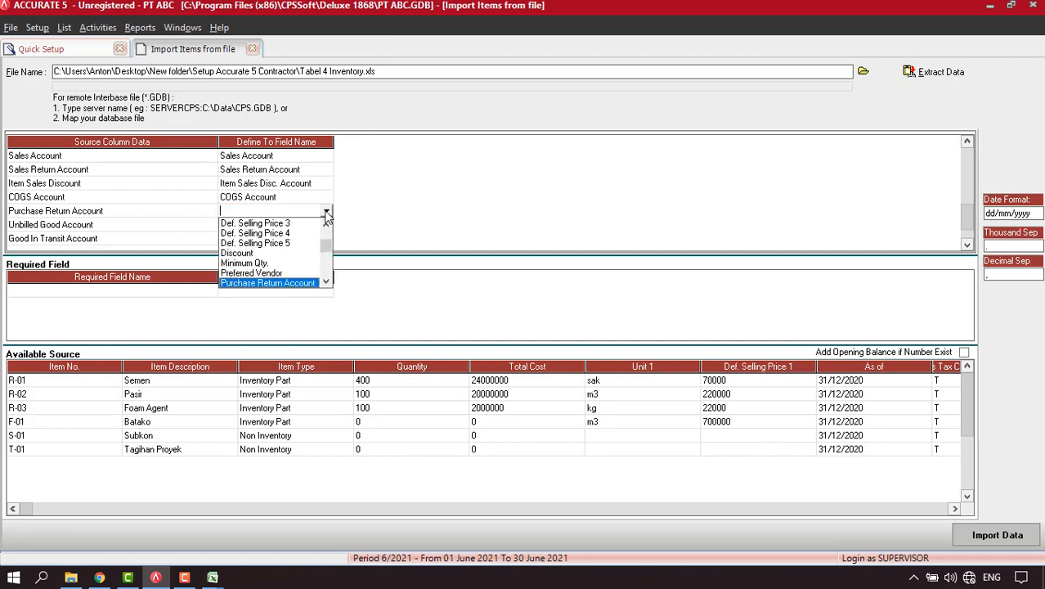
pyautogui.click(302, 283)
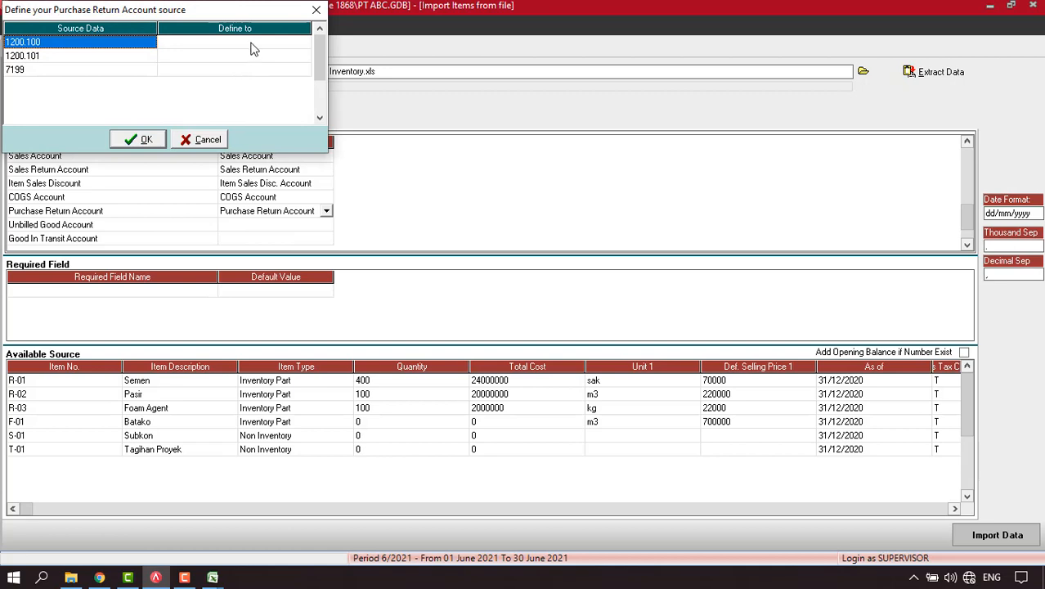
pyautogui.click(253, 45)
pyautogui.click(304, 43)
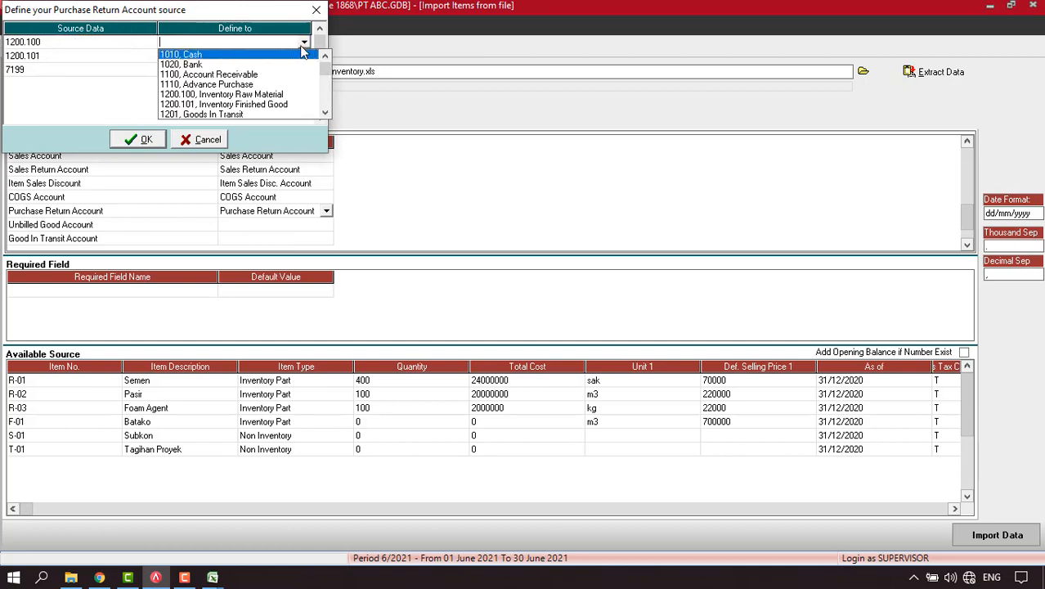
pyautogui.click(249, 96)
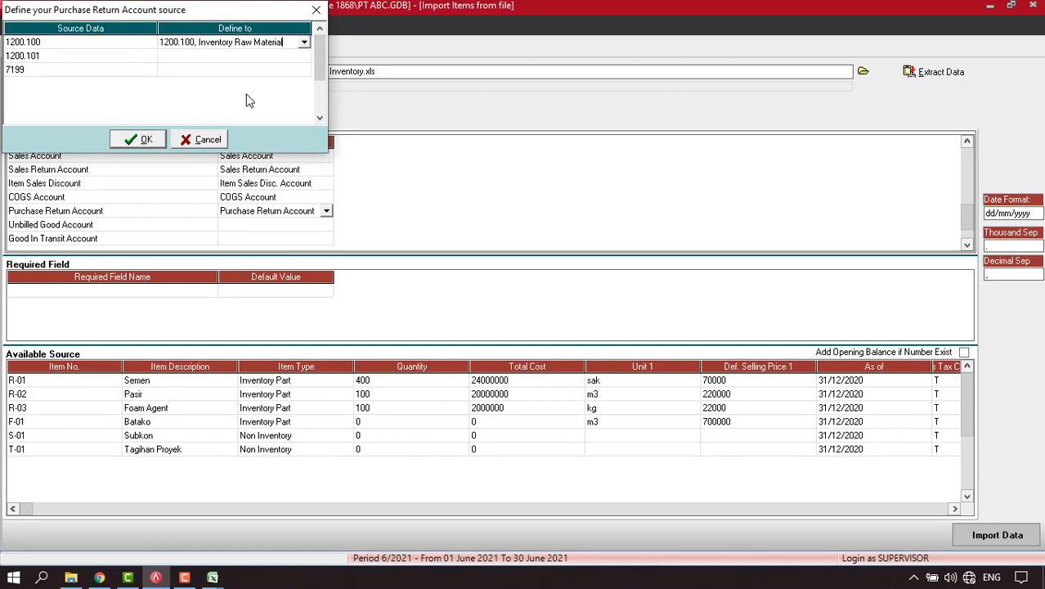
pyautogui.click(299, 58)
pyautogui.click(304, 56)
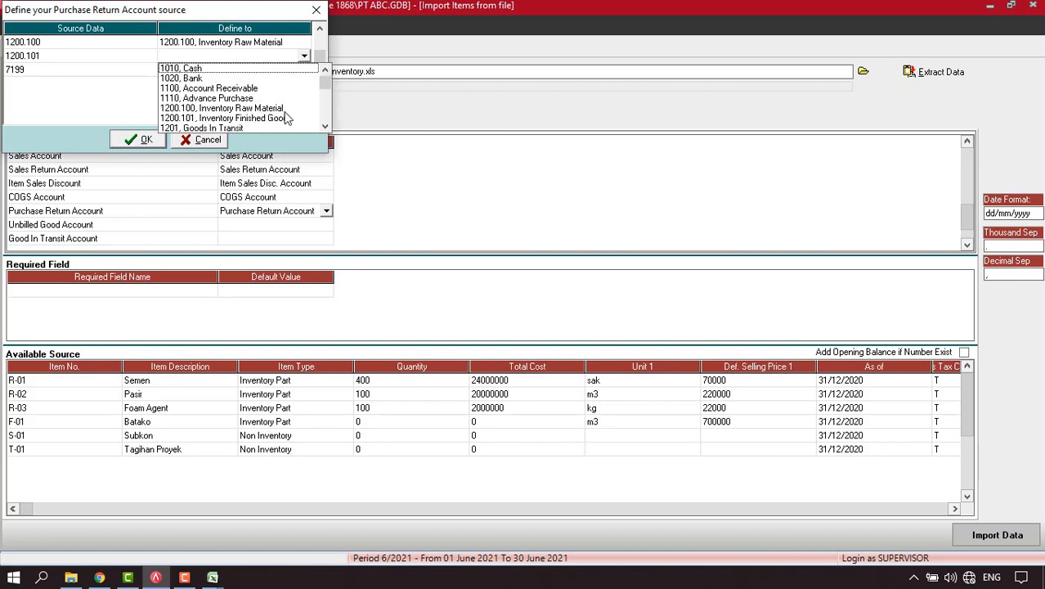
pyautogui.click(282, 118)
# Link source 7199 to 7199 Other Revenue and confirm the Purchase Return mapping.
pyautogui.click(285, 72)
pyautogui.click(286, 72)
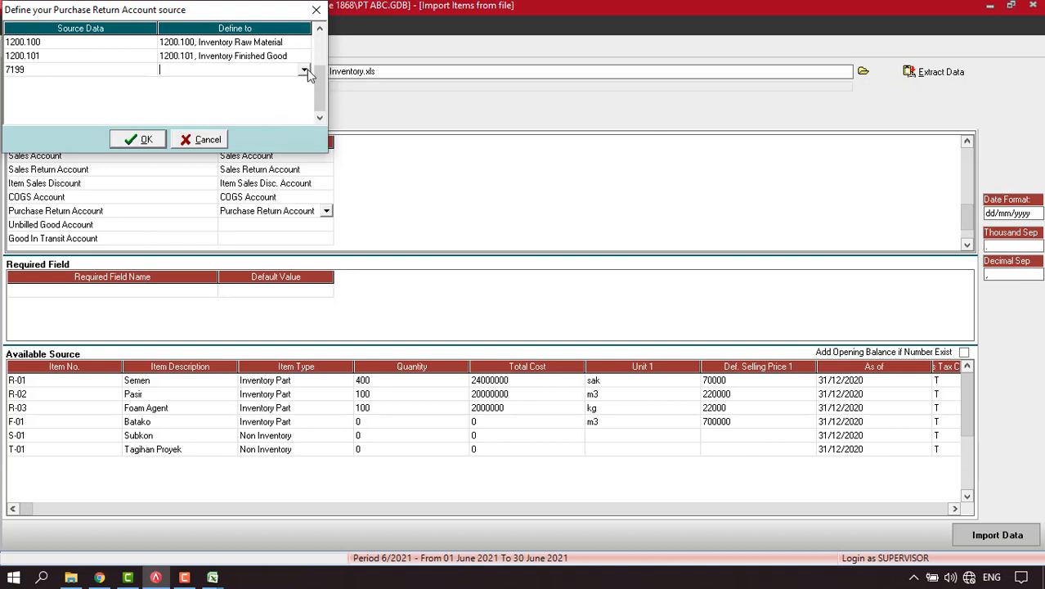
pyautogui.click(305, 71)
pyautogui.write('7199')
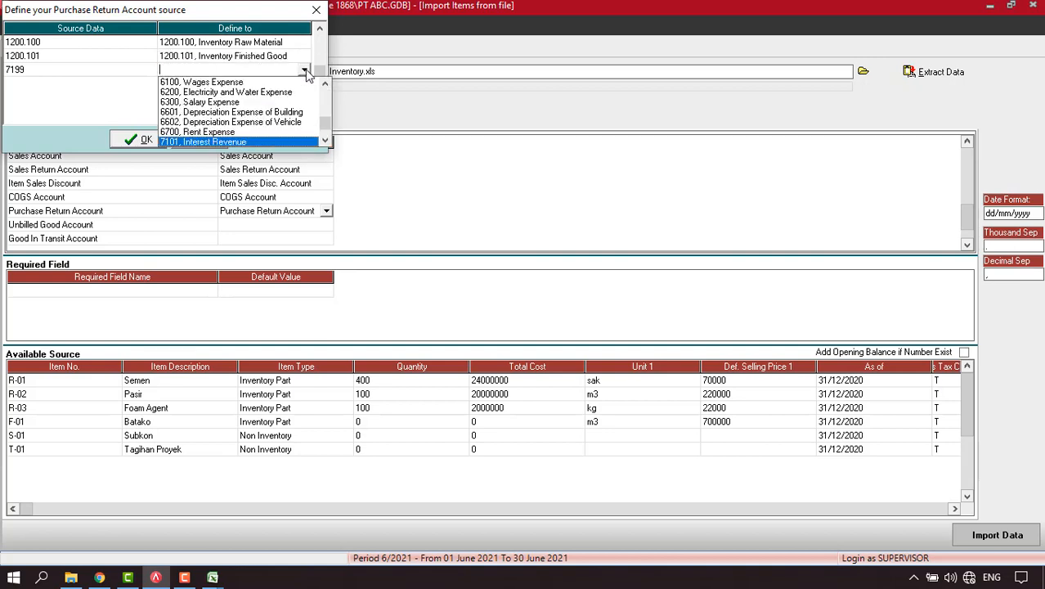
pyautogui.click(205, 142)
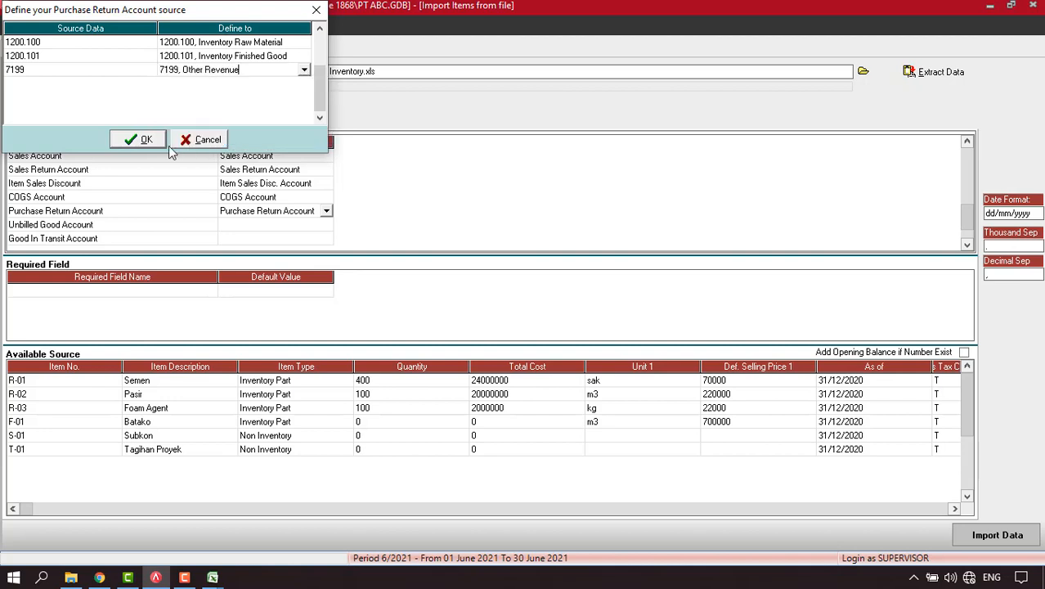
pyautogui.click(139, 140)
# Map the Unbilled Good Account column to Unbilled Goods Account, linking 2300 to Unbilled Goods.
pyautogui.click(277, 226)
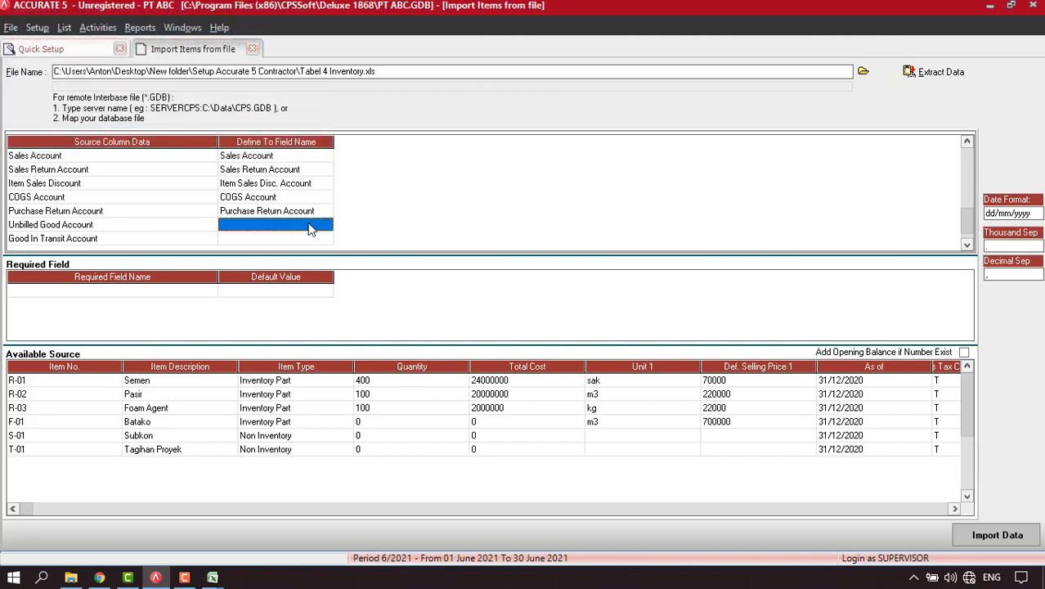
pyautogui.click(326, 226)
pyautogui.press('u')
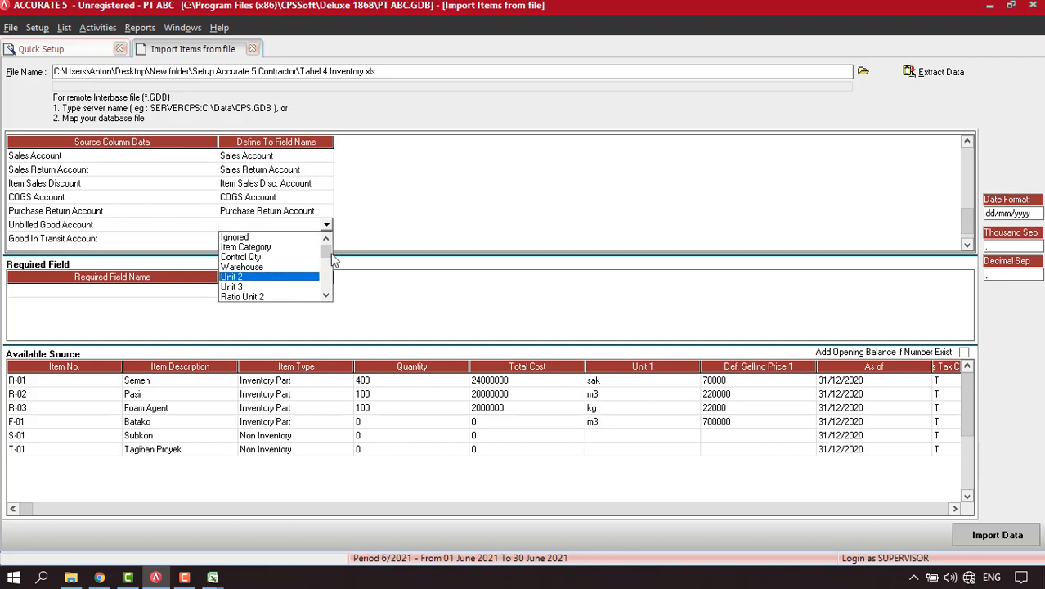
pyautogui.moveTo(326, 254); pyautogui.dragTo(327, 266)
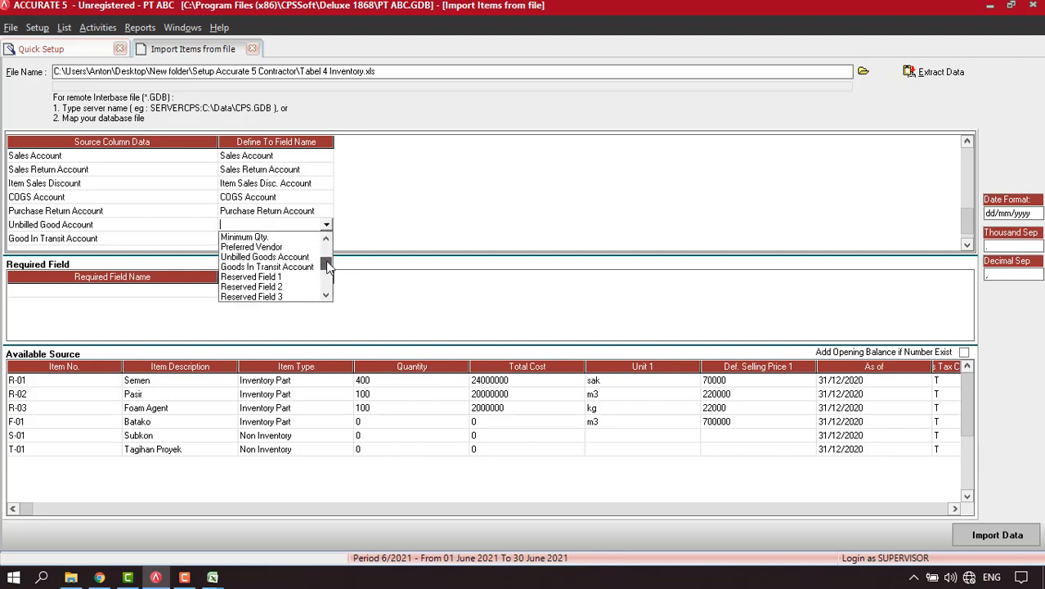
pyautogui.click(282, 257)
pyautogui.click(270, 44)
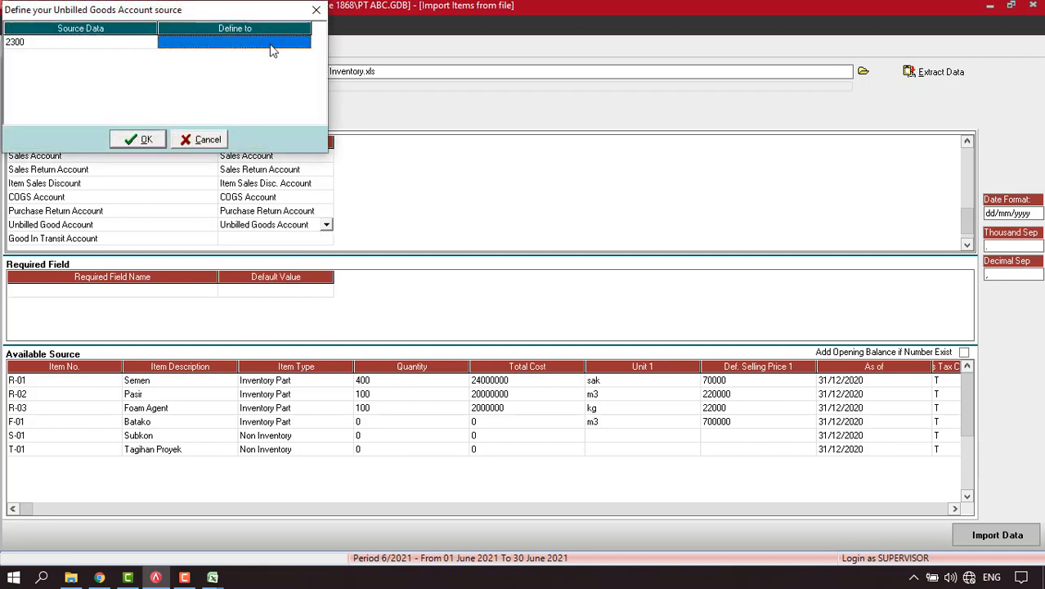
pyautogui.click(304, 43)
pyautogui.write('23')
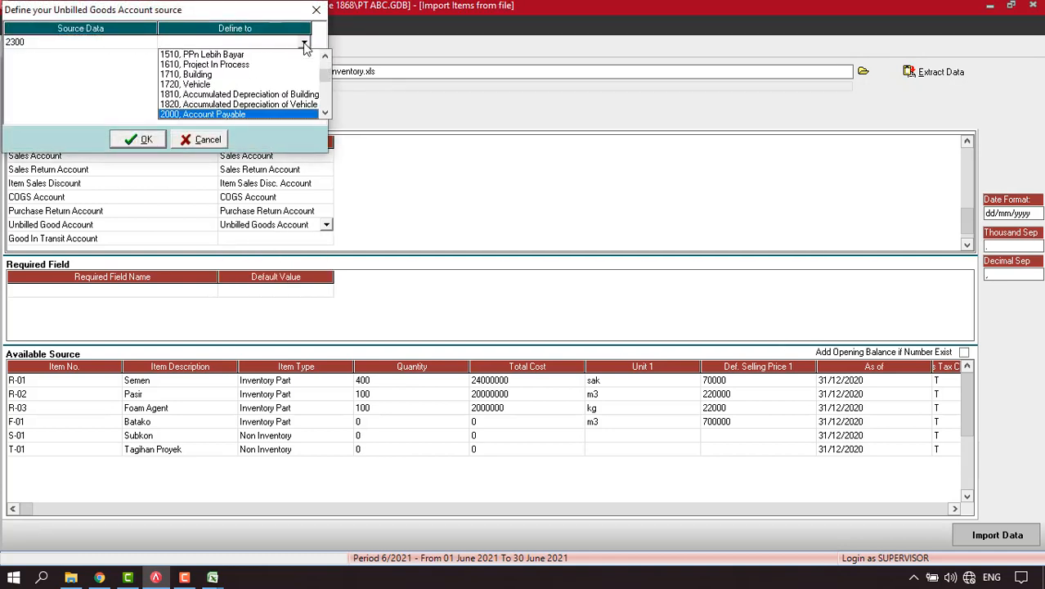
pyautogui.click(227, 115)
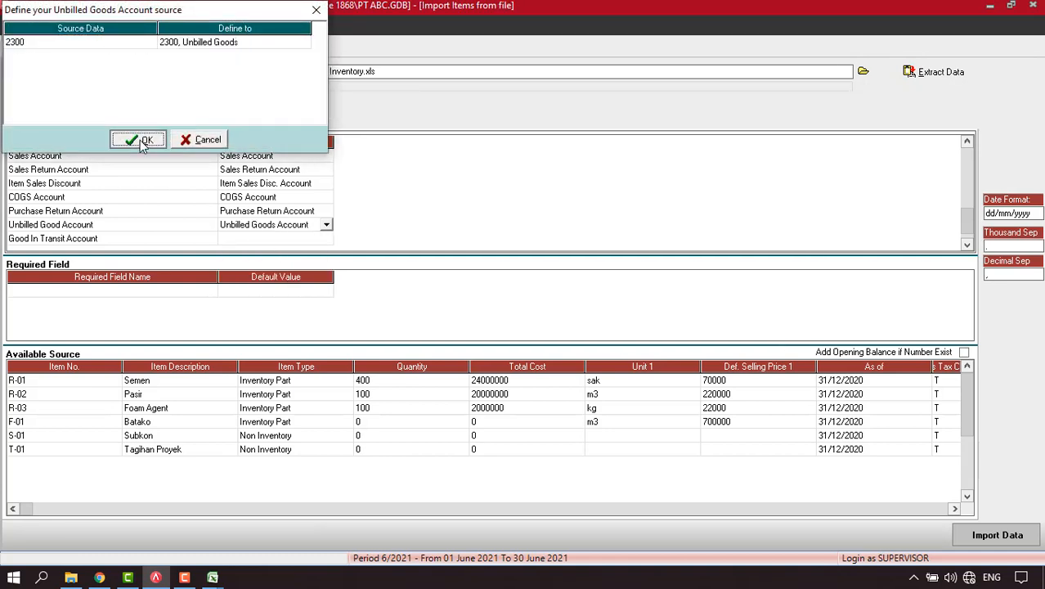
pyautogui.click(139, 140)
# Map the Good In Transit Account column to Goods In Transit Account, linking 1201 to Goods In Transit.
pyautogui.click(317, 239)
pyautogui.click(326, 240)
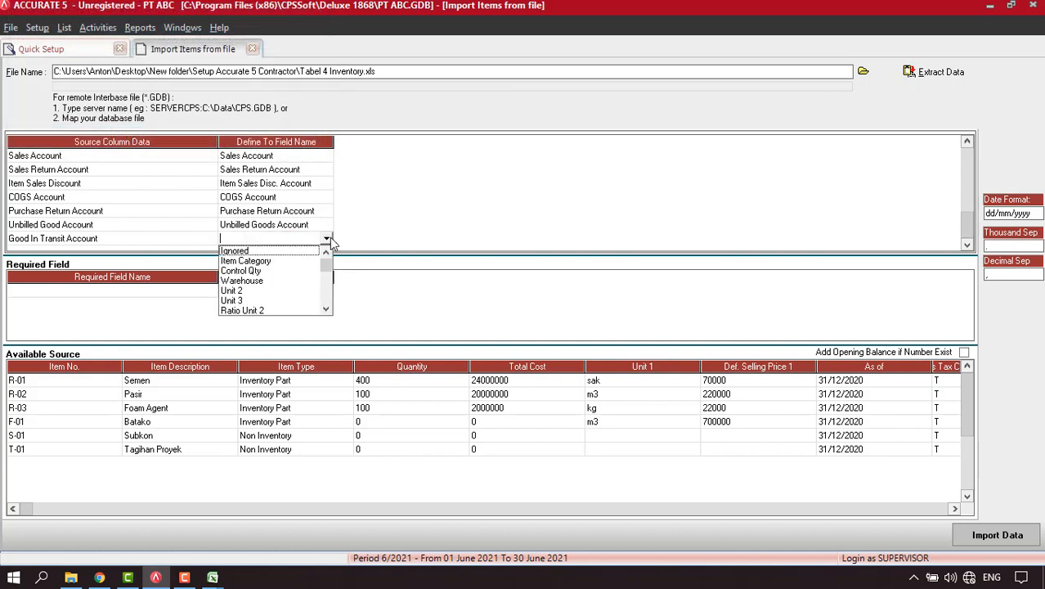
pyautogui.press('g')
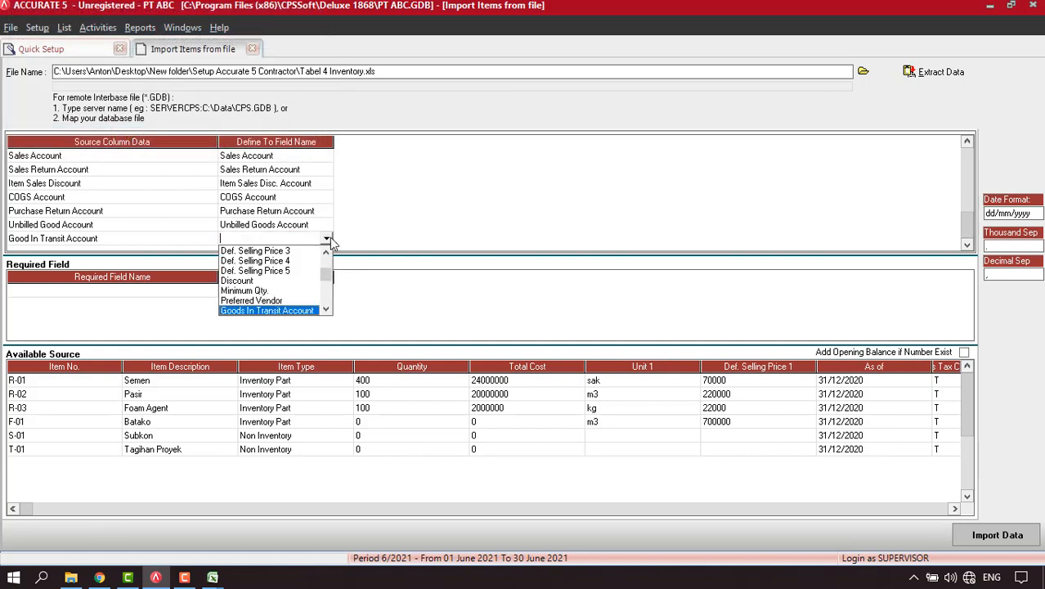
pyautogui.click(278, 311)
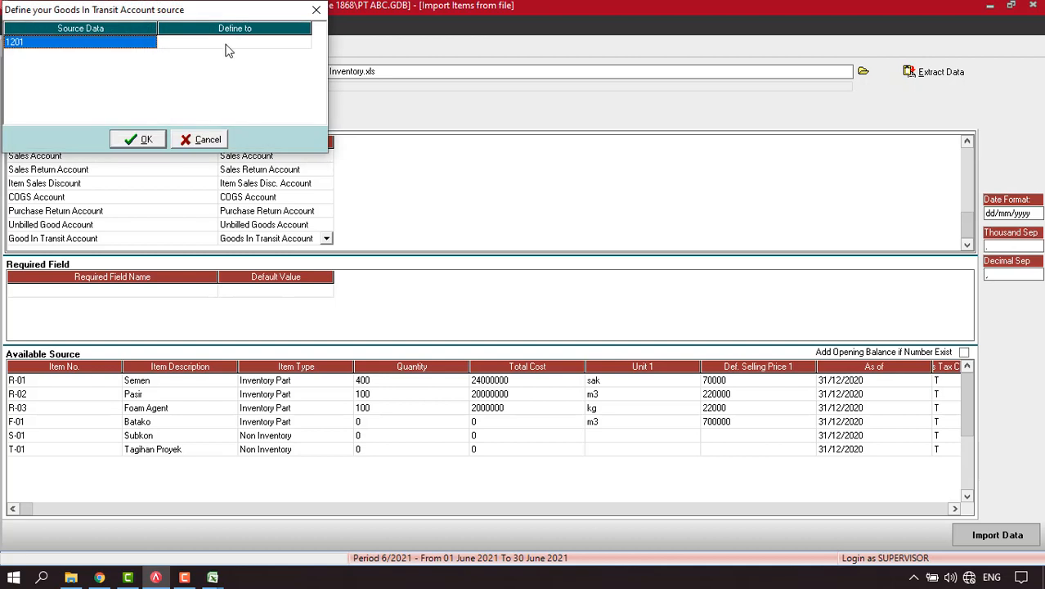
pyautogui.click(270, 43)
pyautogui.click(304, 44)
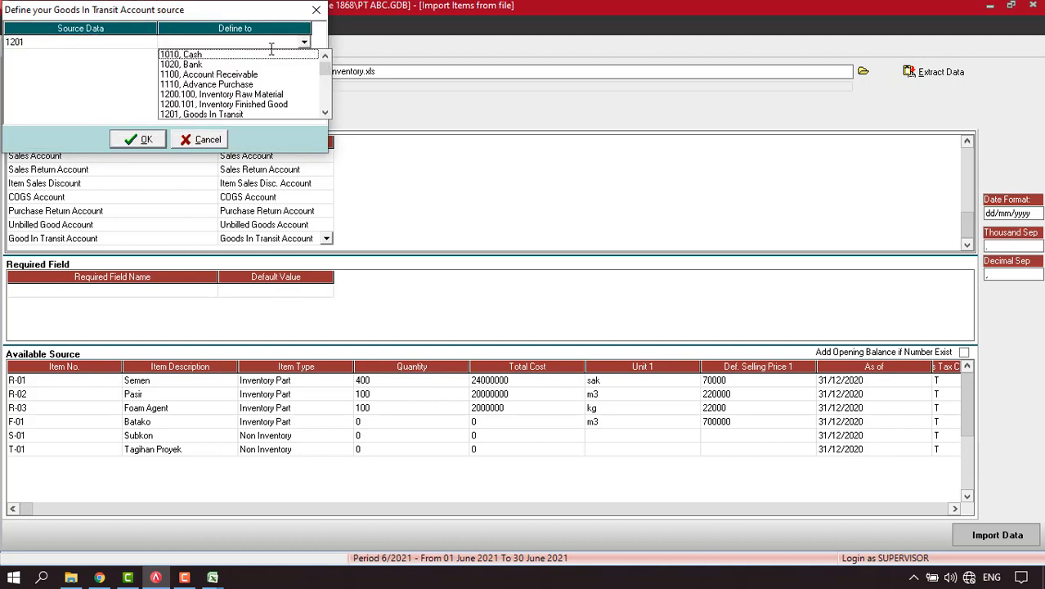
pyautogui.click(237, 115)
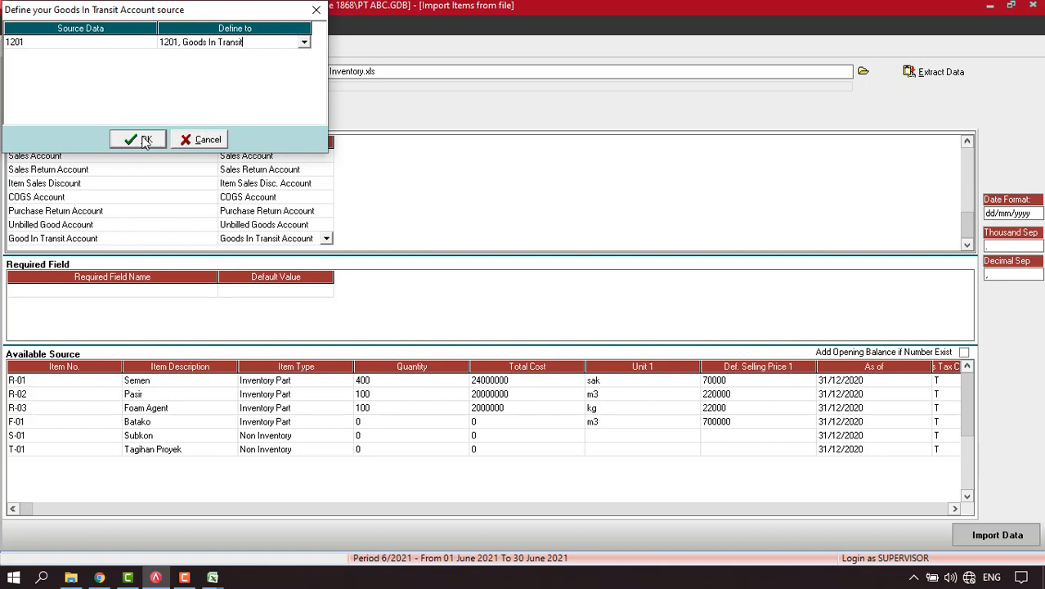
pyautogui.click(968, 246)
# Import the inventory items into the database and acknowledge the result.
pyautogui.scroll(10, 969, 145)
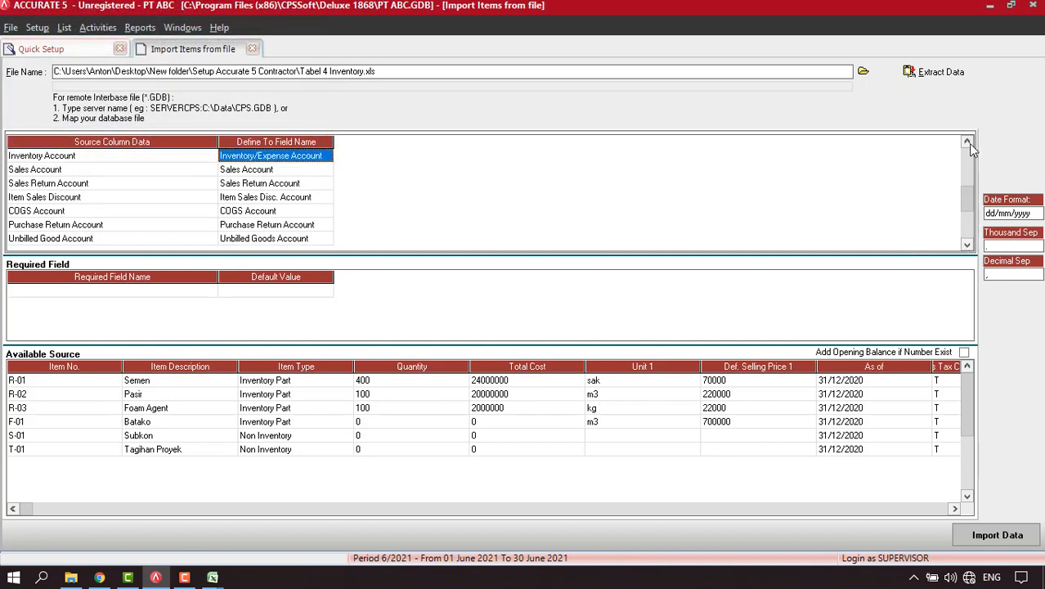
pyautogui.click(998, 536)
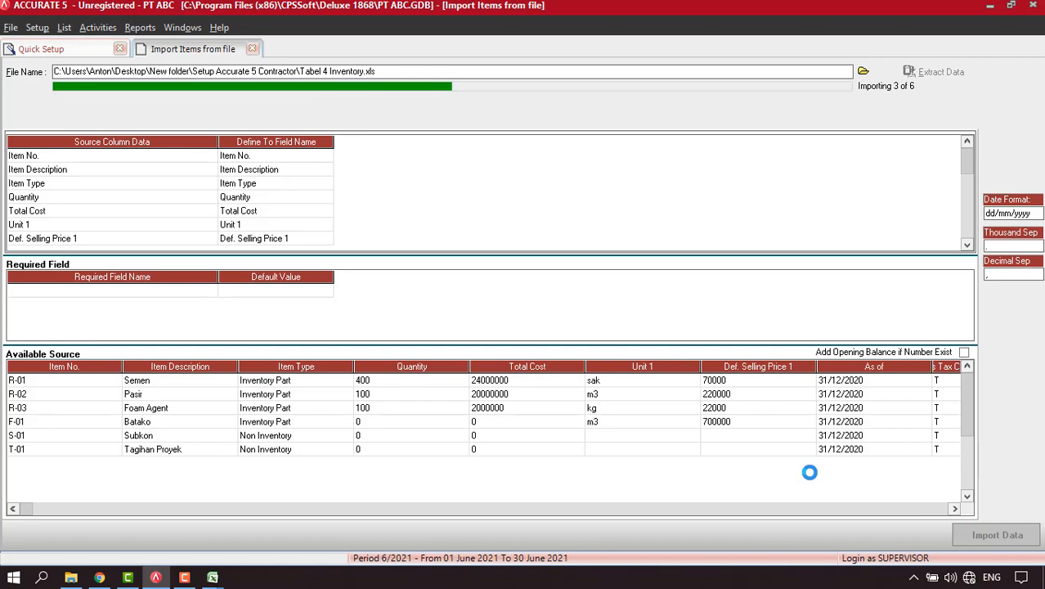
pyautogui.click(530, 324)
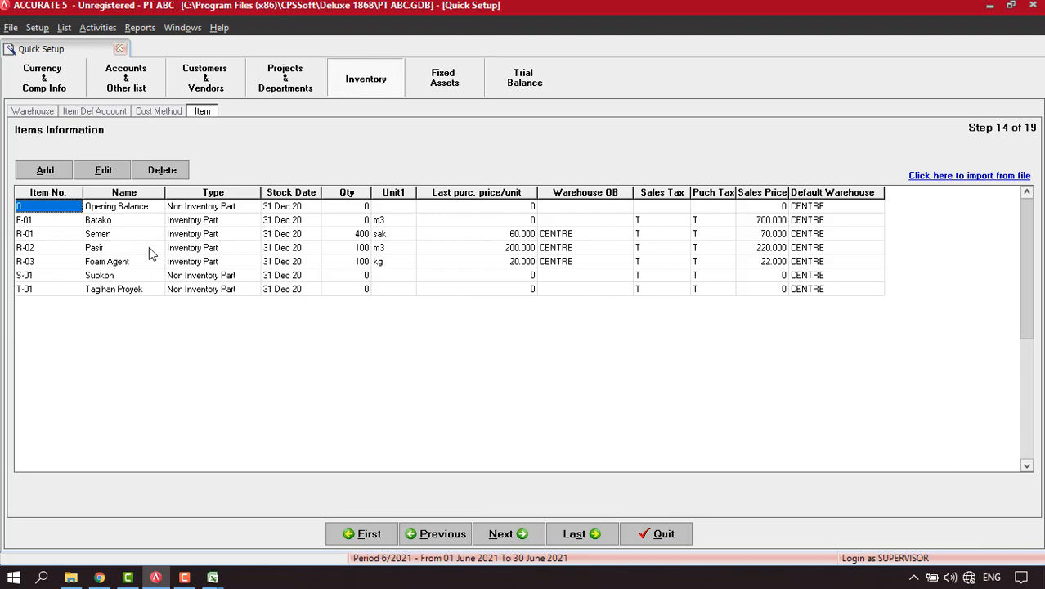
# Review the imported items Batako, Semen, Pasir, Foam Agent, Subkon and Tagihan Proyek, then continue.
pyautogui.click(113, 221)
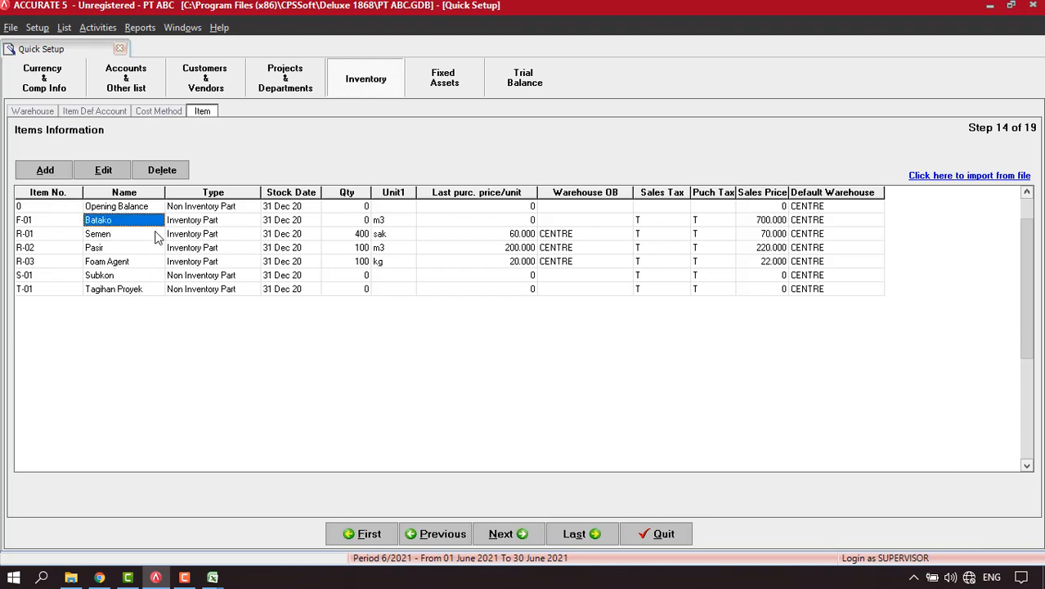
pyautogui.click(131, 237)
pyautogui.click(125, 250)
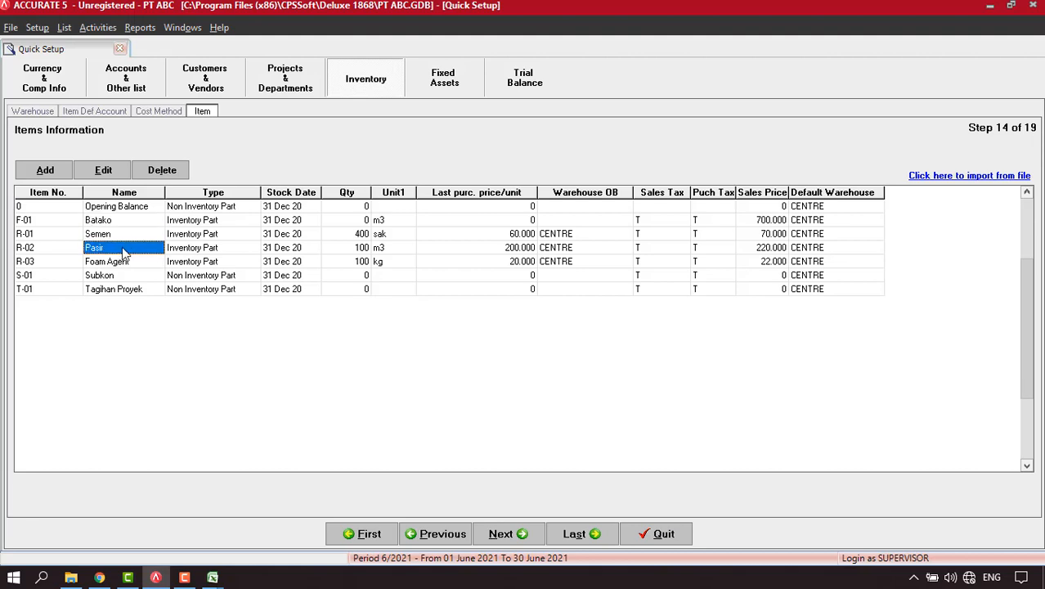
pyautogui.click(125, 263)
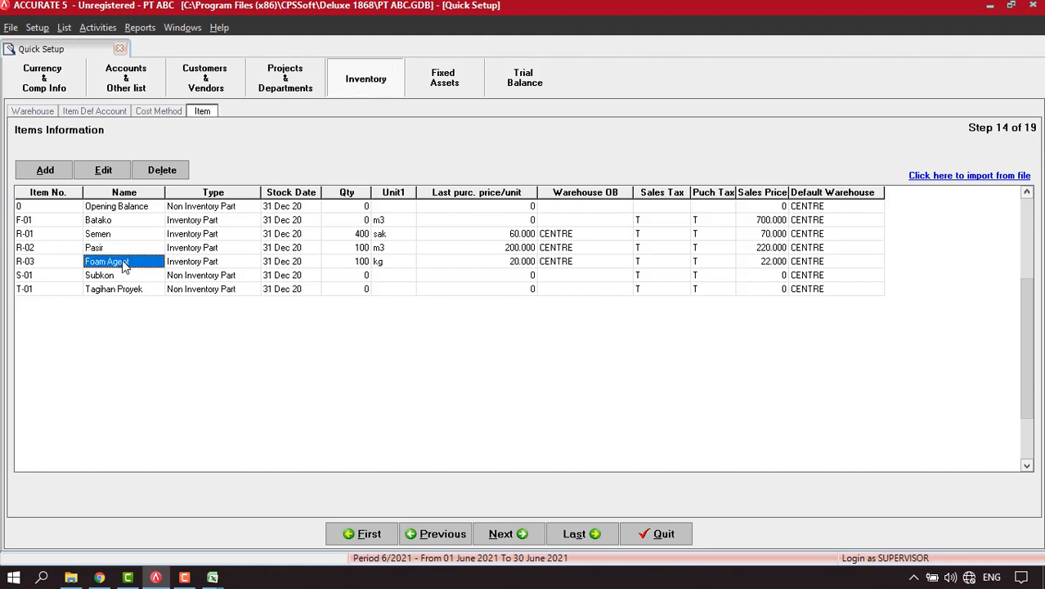
pyautogui.click(127, 277)
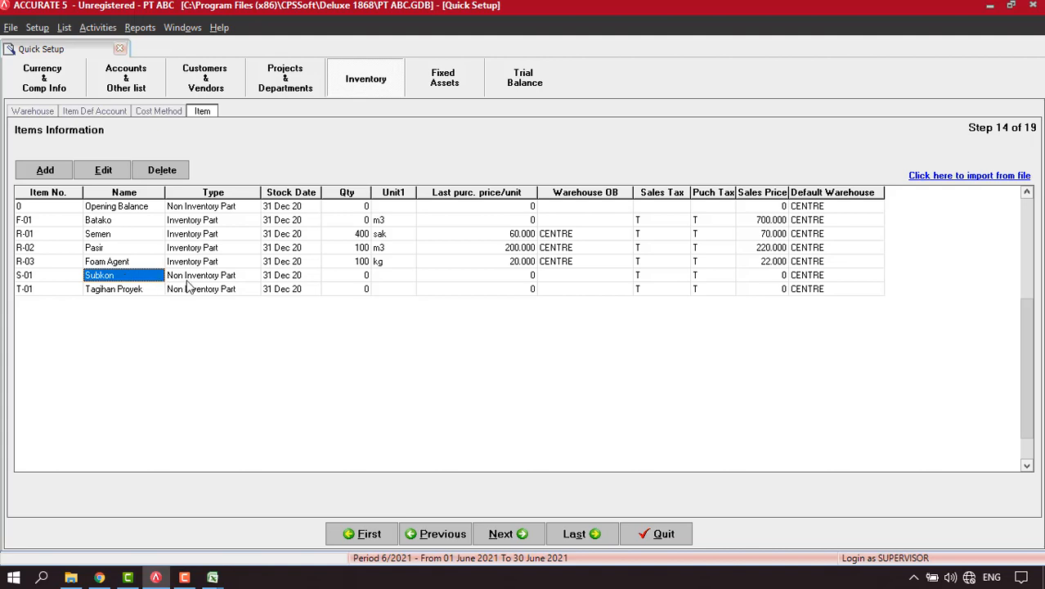
pyautogui.click(220, 276)
pyautogui.click(119, 275)
pyautogui.click(137, 290)
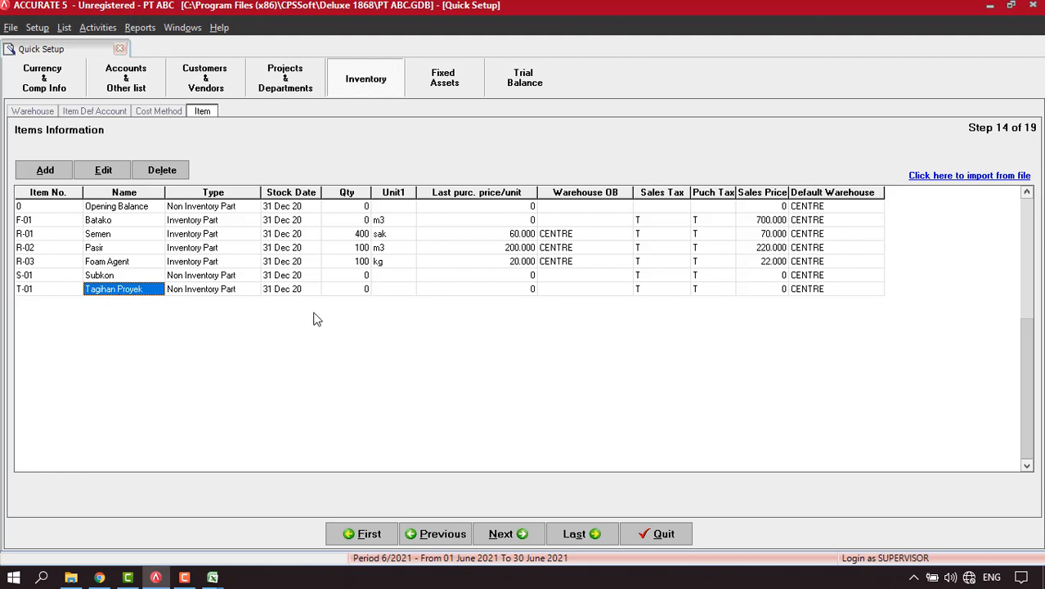
pyautogui.click(504, 535)
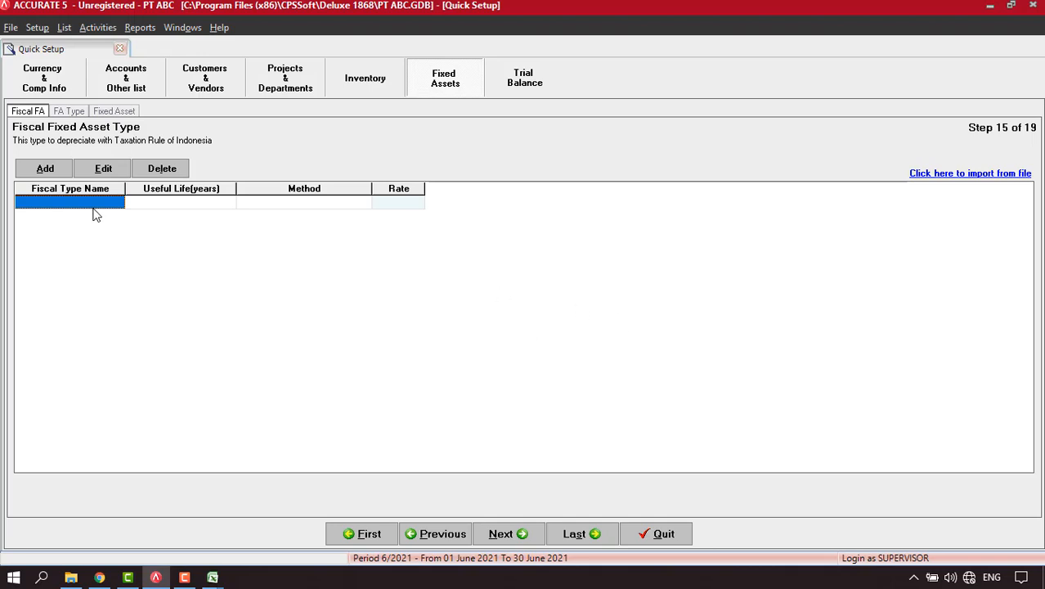
# Load Tabel 5.1 Fiscal Fixed Asset.xls and delete its header row.
pyautogui.click(953, 176)
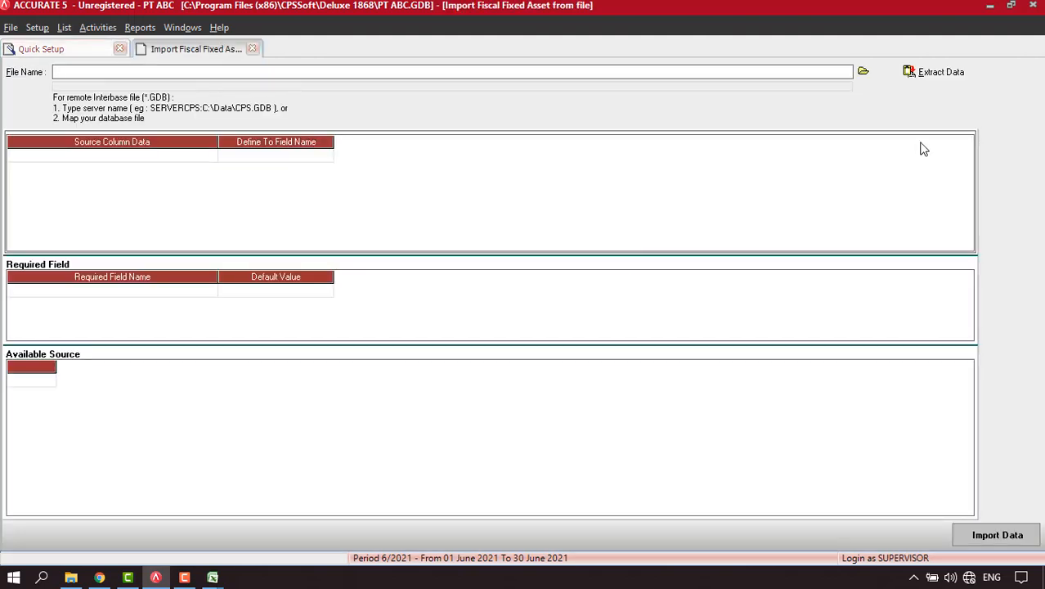
pyautogui.click(863, 71)
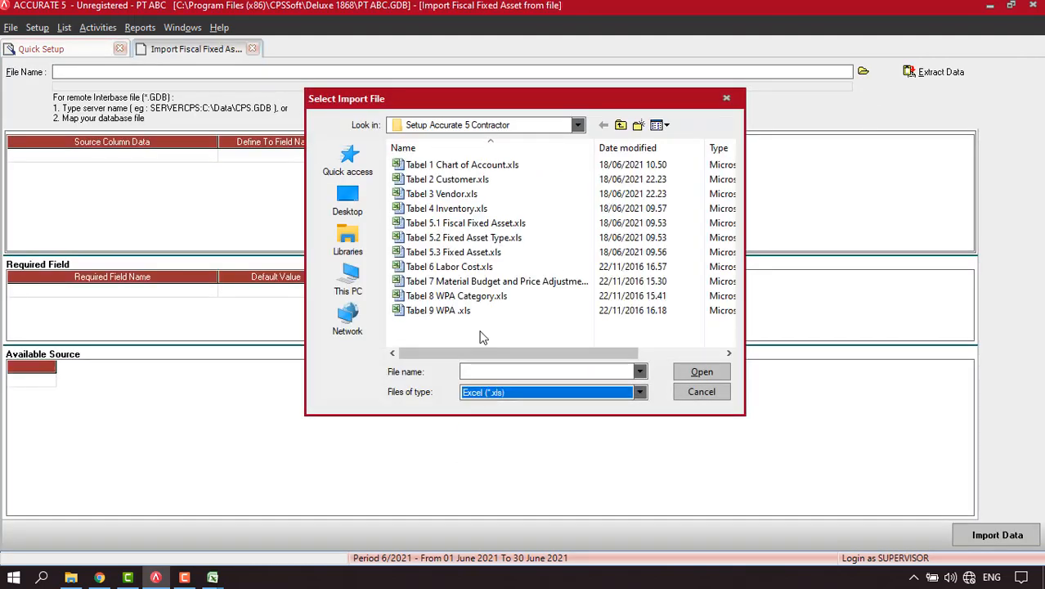
pyautogui.click(458, 223)
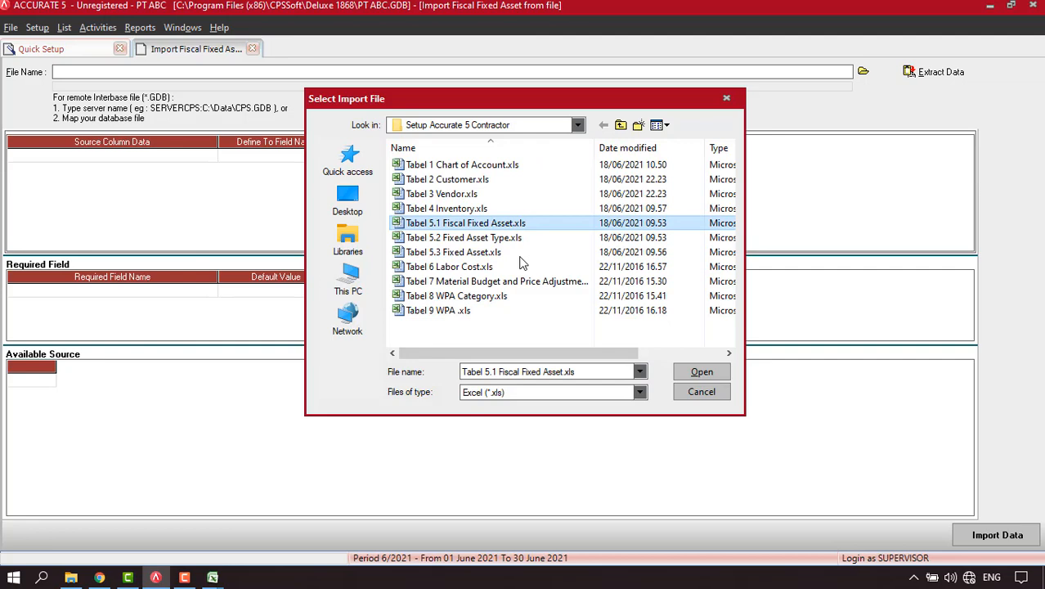
pyautogui.click(701, 371)
pyautogui.click(920, 74)
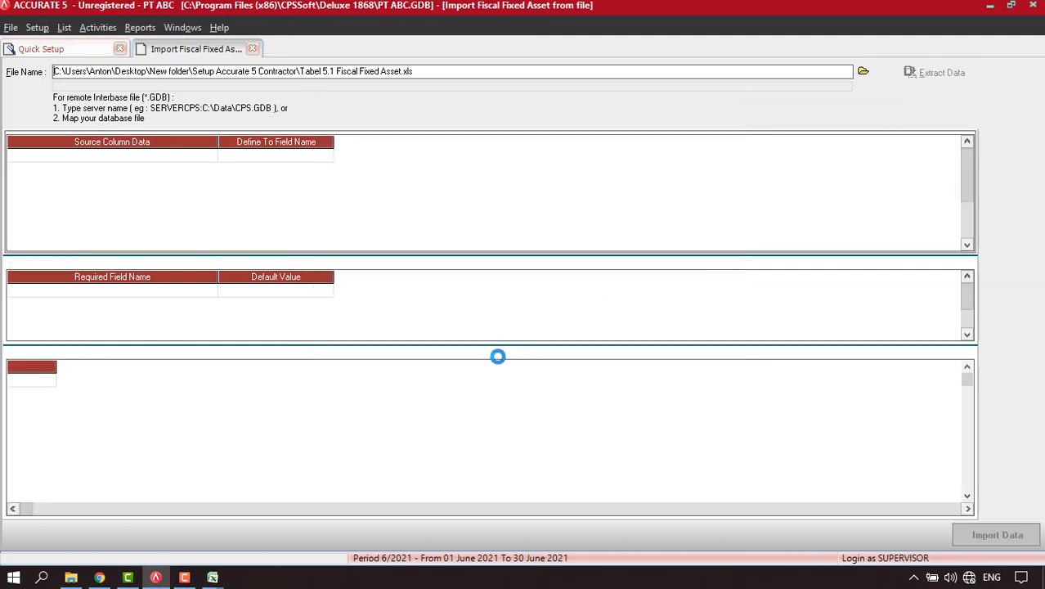
pyautogui.rightClick(313, 384)
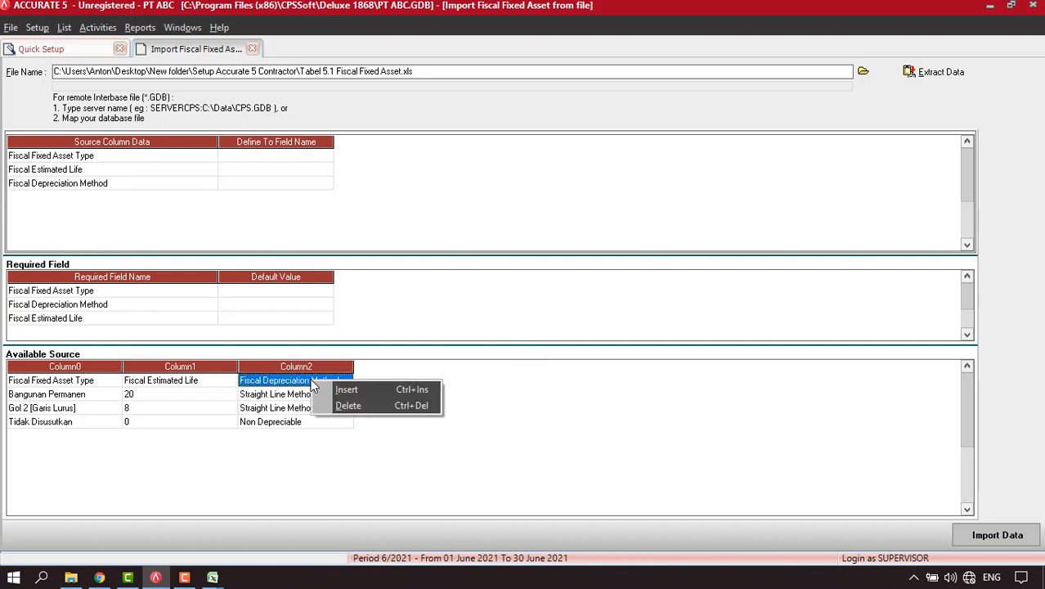
pyautogui.click(347, 406)
pyautogui.click(486, 325)
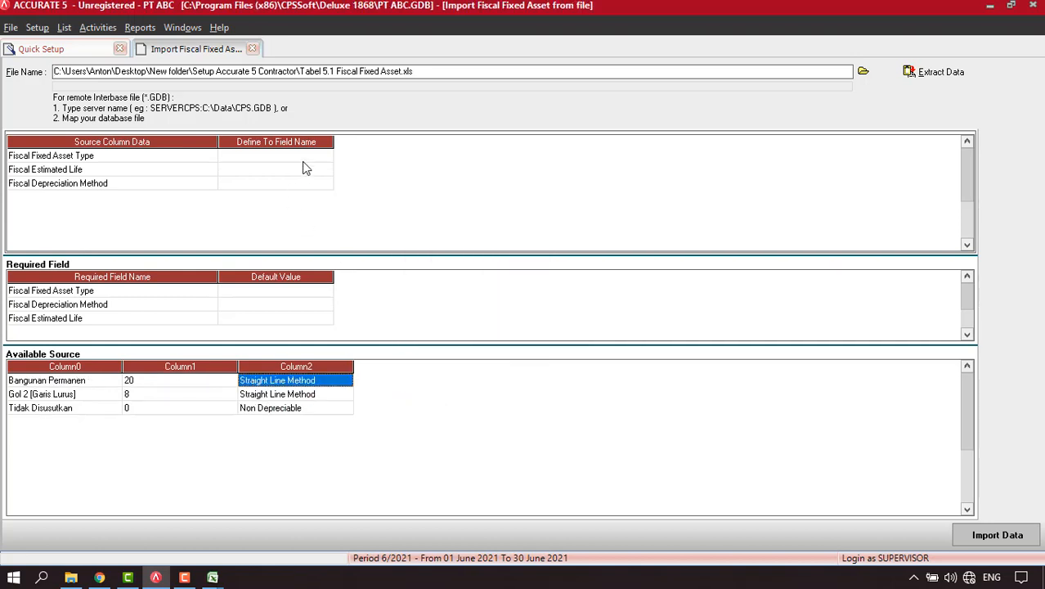
# Map the columns to Fiscal Fixed Asset Type, Fiscal Estimated Life and Fiscal Depreciation Method.
pyautogui.click(316, 156)
pyautogui.click(323, 157)
pyautogui.click(326, 156)
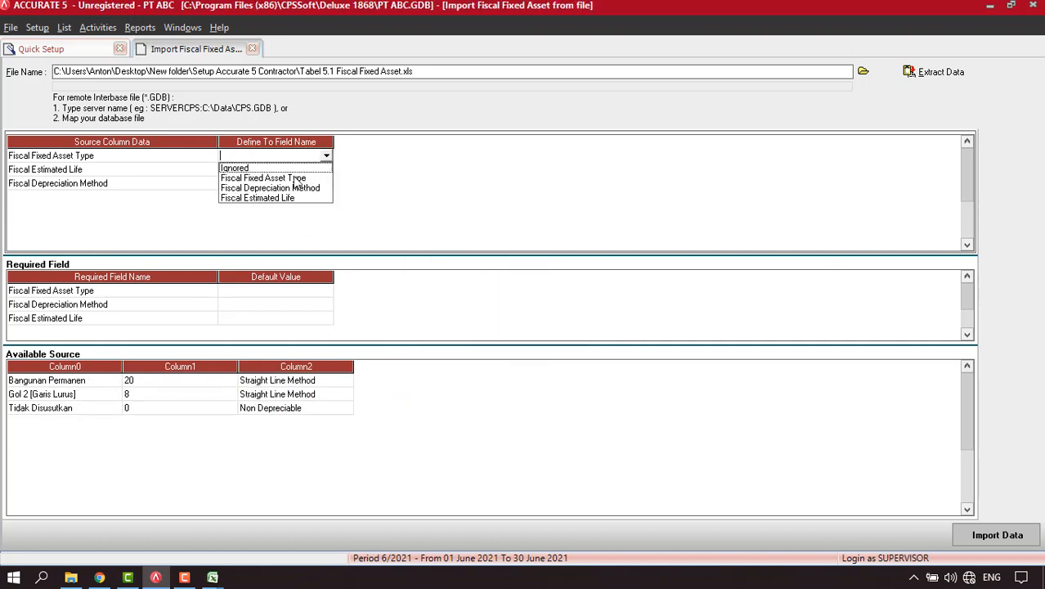
pyautogui.click(293, 178)
pyautogui.click(324, 168)
pyautogui.click(326, 170)
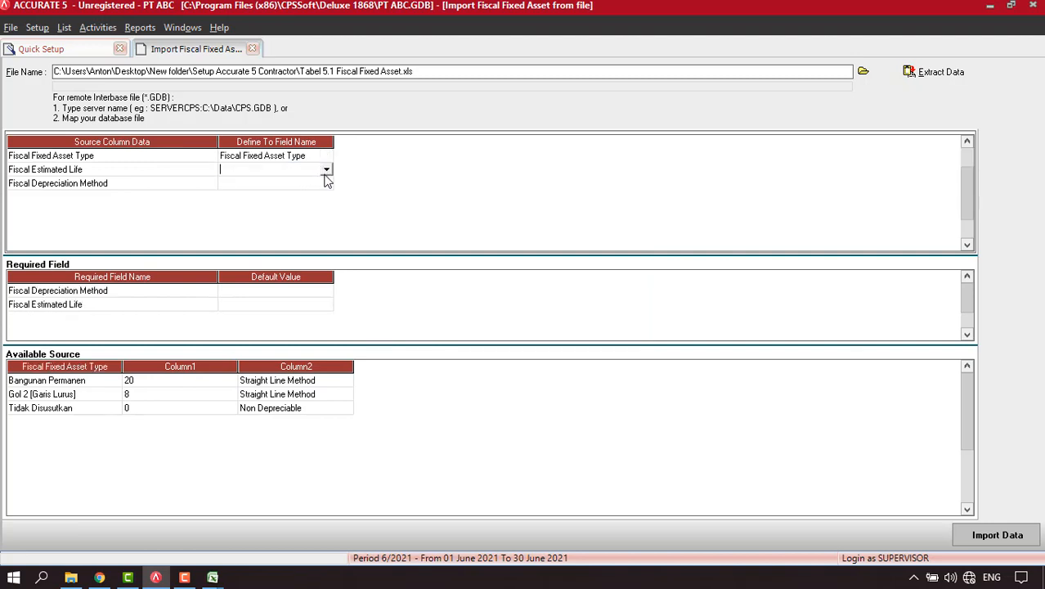
pyautogui.click(326, 170)
pyautogui.click(276, 205)
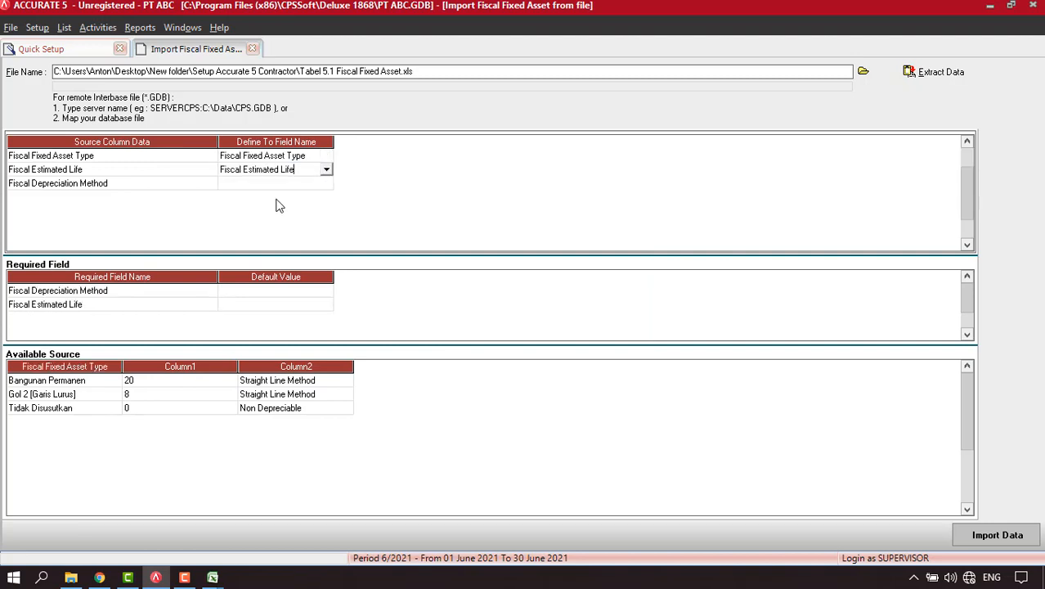
pyautogui.click(320, 184)
pyautogui.click(326, 184)
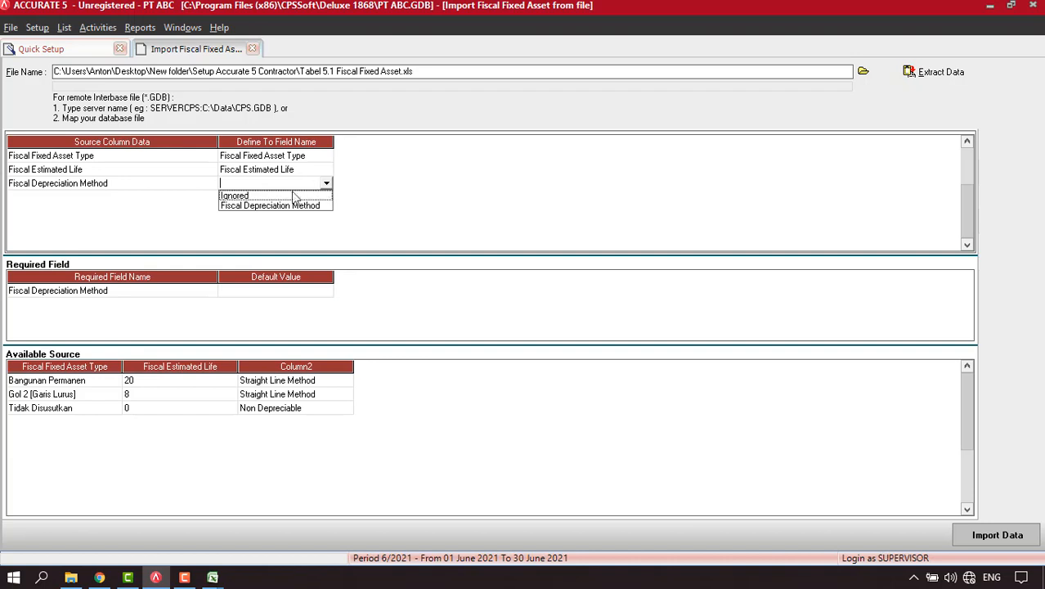
pyautogui.click(277, 209)
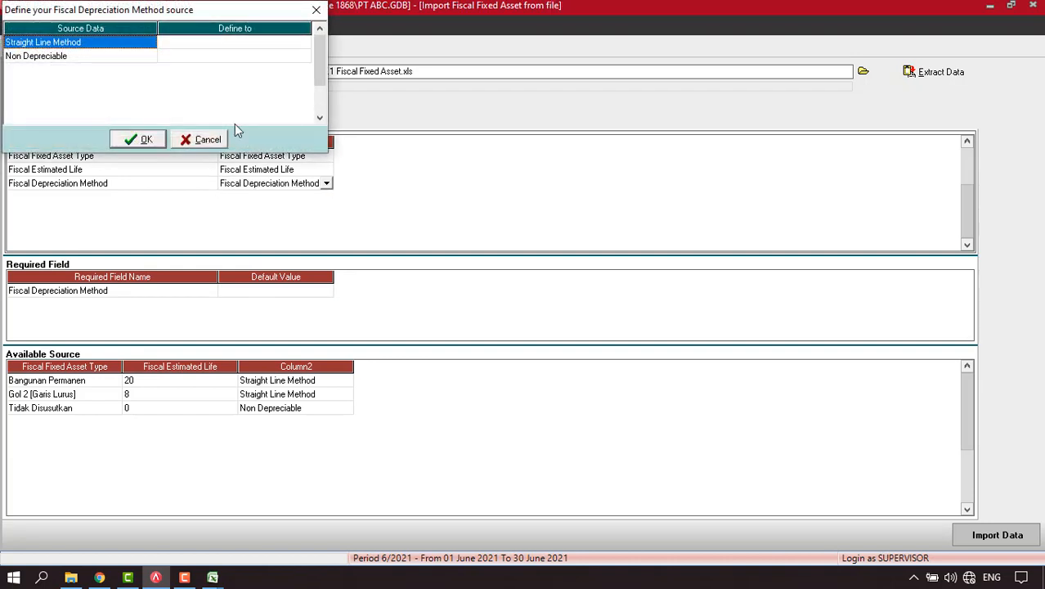
# Match the Straight Line Method and Non Depreciable values to the same-named depreciation methods.
pyautogui.click(266, 47)
pyautogui.click(305, 43)
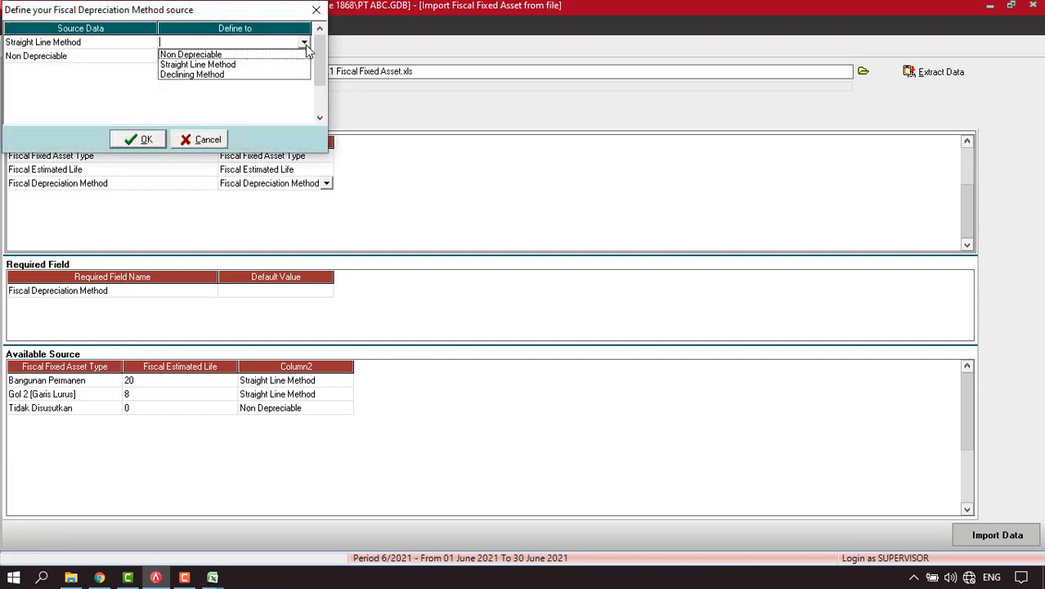
pyautogui.click(233, 63)
pyautogui.click(264, 58)
pyautogui.click(264, 59)
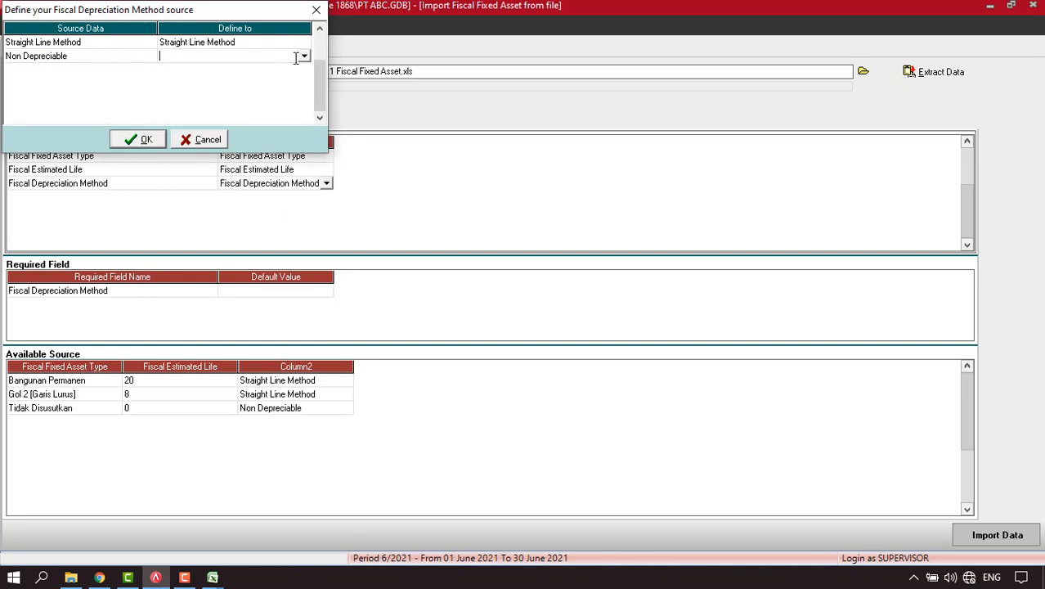
pyautogui.click(305, 56)
pyautogui.click(204, 69)
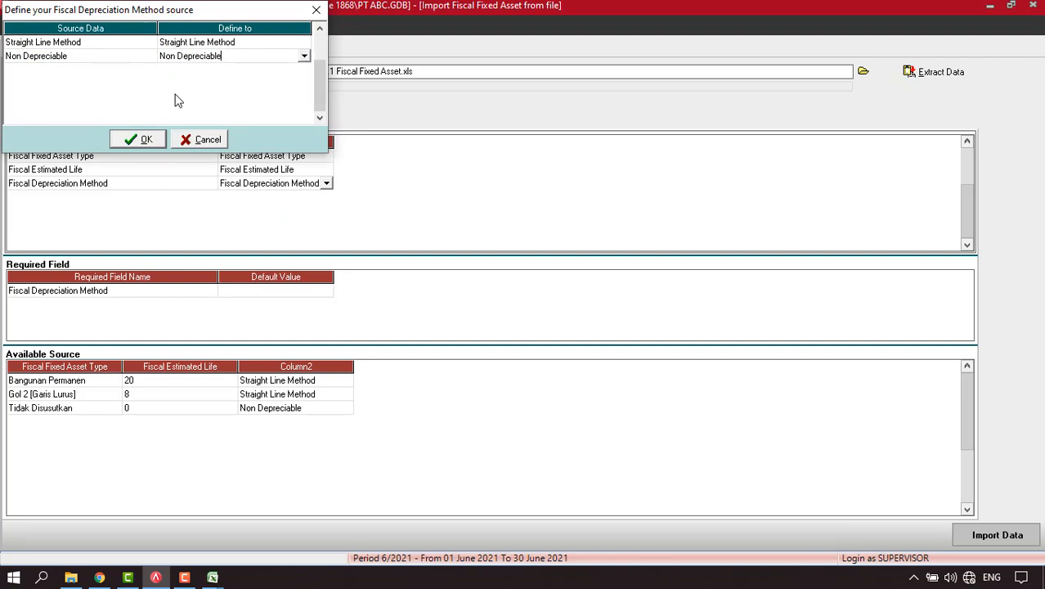
pyautogui.click(140, 141)
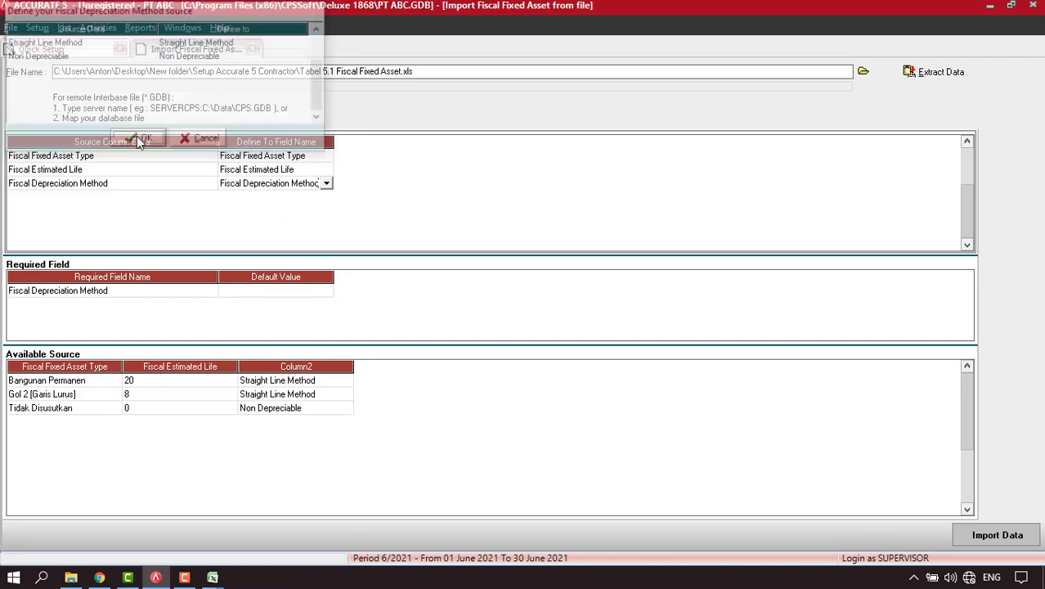
# Import the three fiscal fixed asset types and continue to the FA Type step.
pyautogui.click(1014, 545)
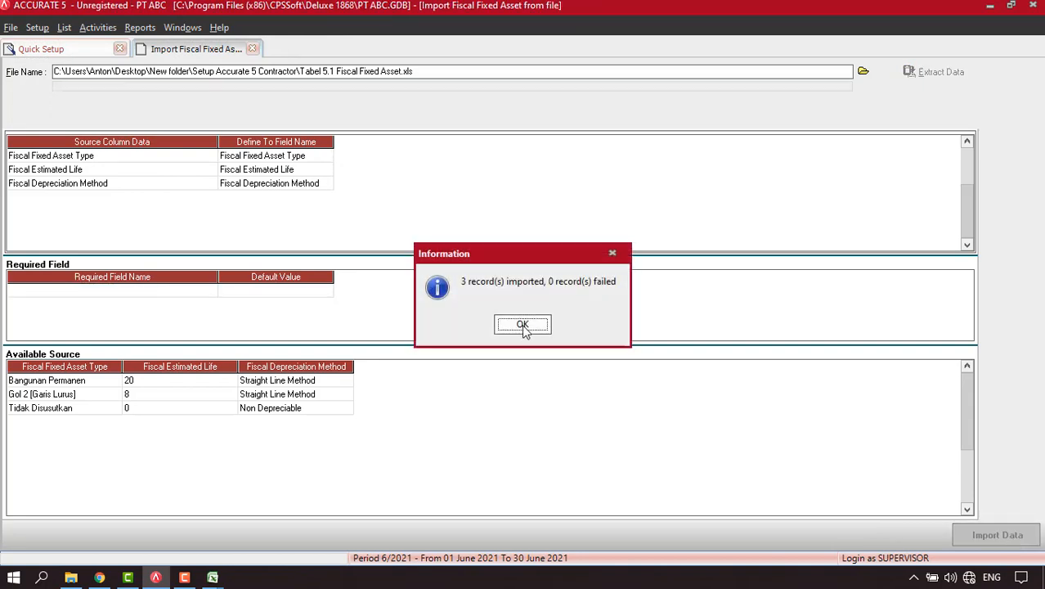
pyautogui.click(522, 326)
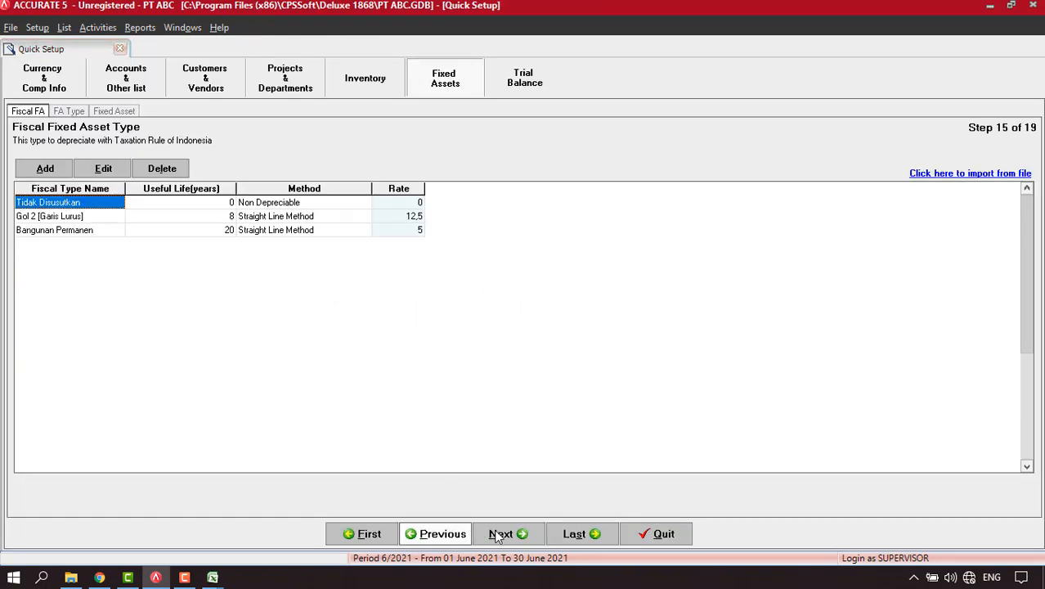
pyautogui.click(510, 535)
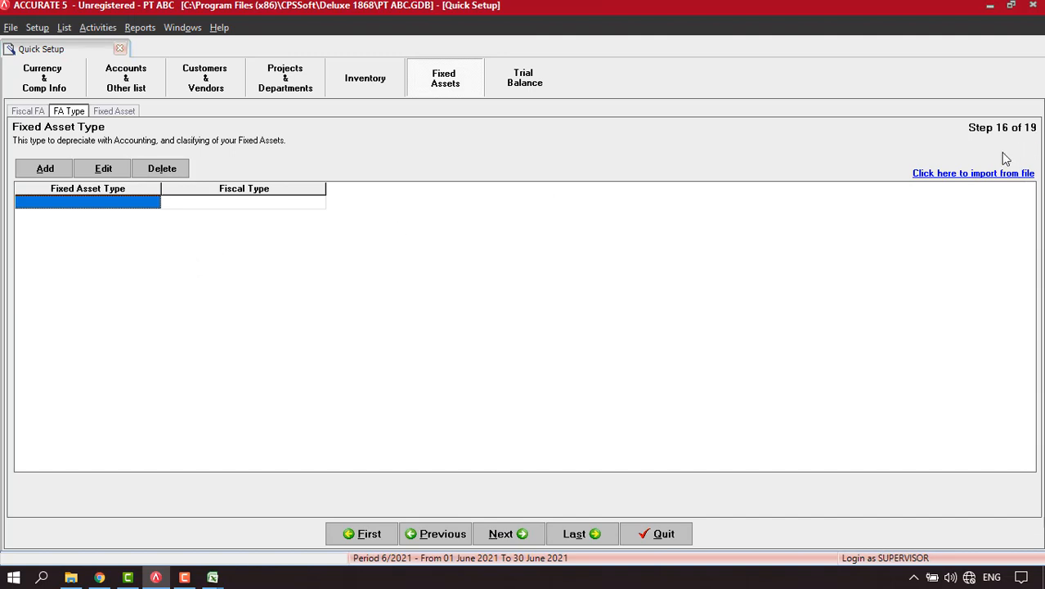
# Load Tabel 5.2 Fixed Asset Type.xls, extract its data and delete the header row.
pyautogui.click(968, 175)
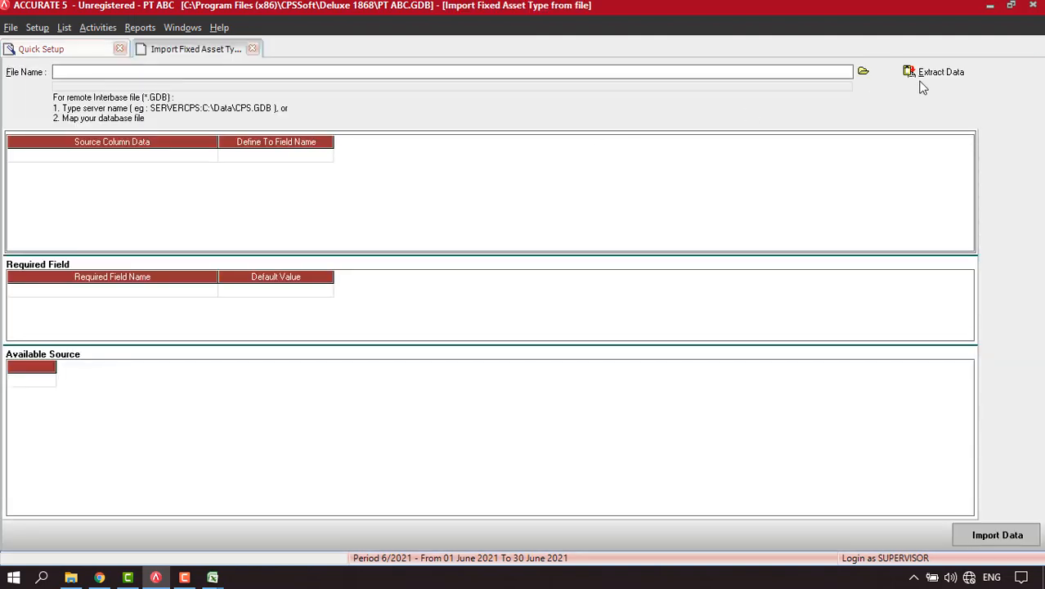
pyautogui.click(863, 72)
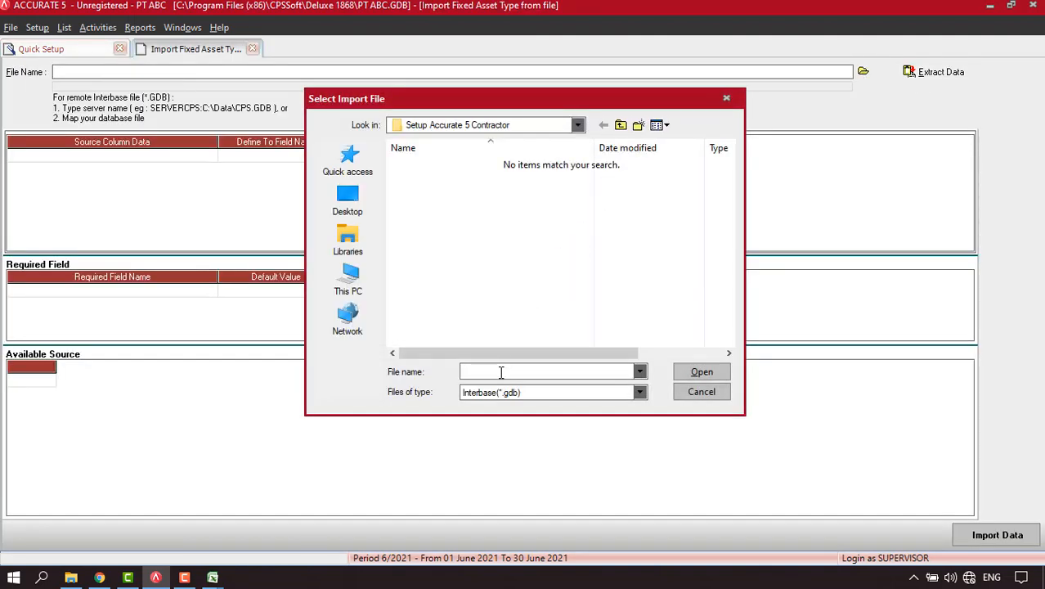
pyautogui.click(492, 393)
pyautogui.click(493, 413)
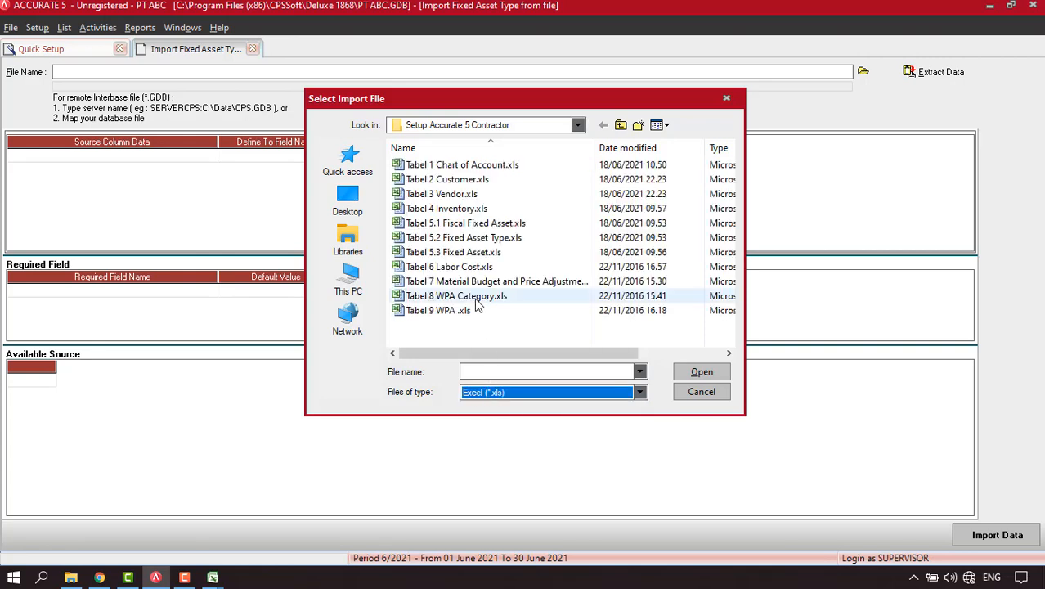
pyautogui.click(480, 238)
pyautogui.click(702, 372)
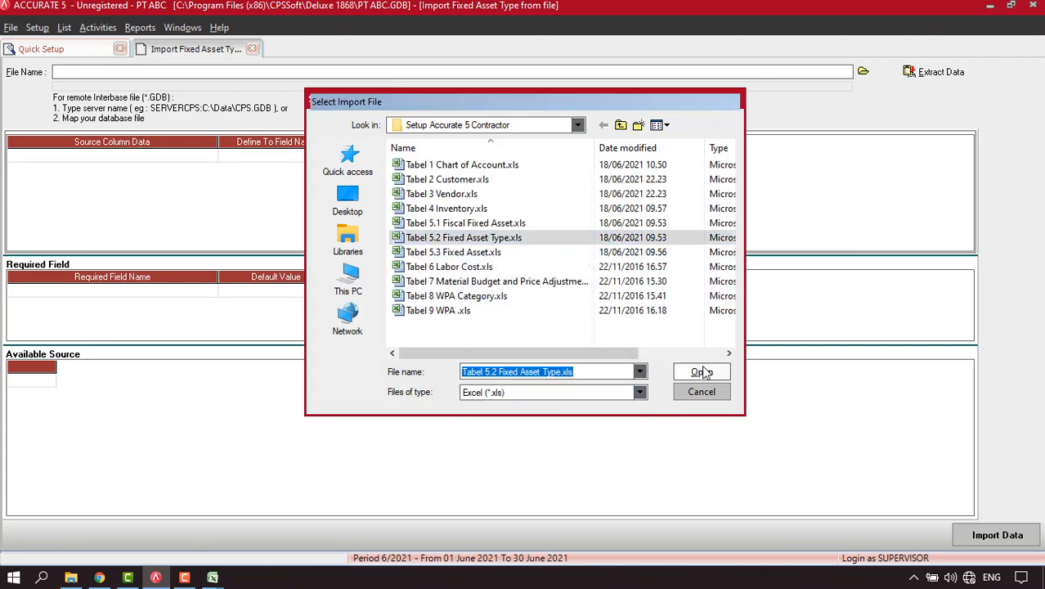
pyautogui.click(944, 72)
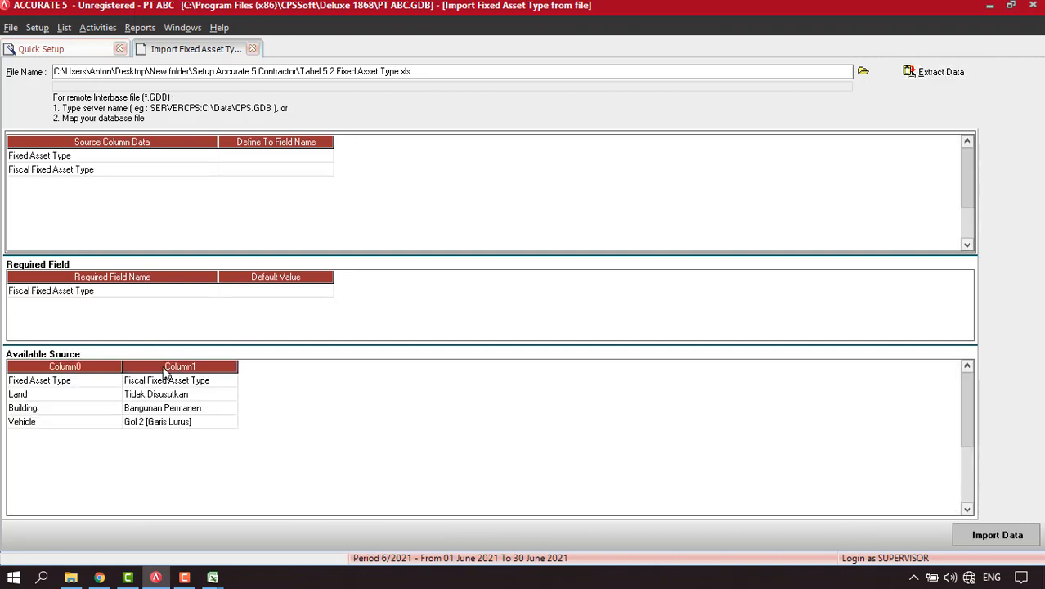
pyautogui.click(147, 381)
pyautogui.rightClick(149, 381)
pyautogui.click(185, 403)
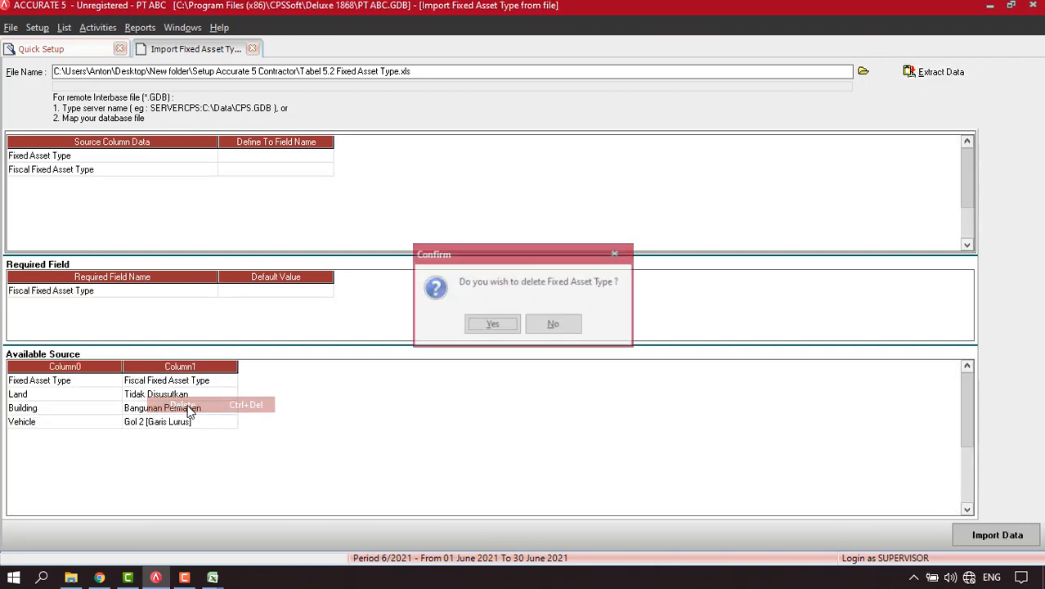
pyautogui.click(495, 323)
# Map the first column to Fixed Asset Type and the second to Fiscal Fixed Asset Type.
pyautogui.click(317, 161)
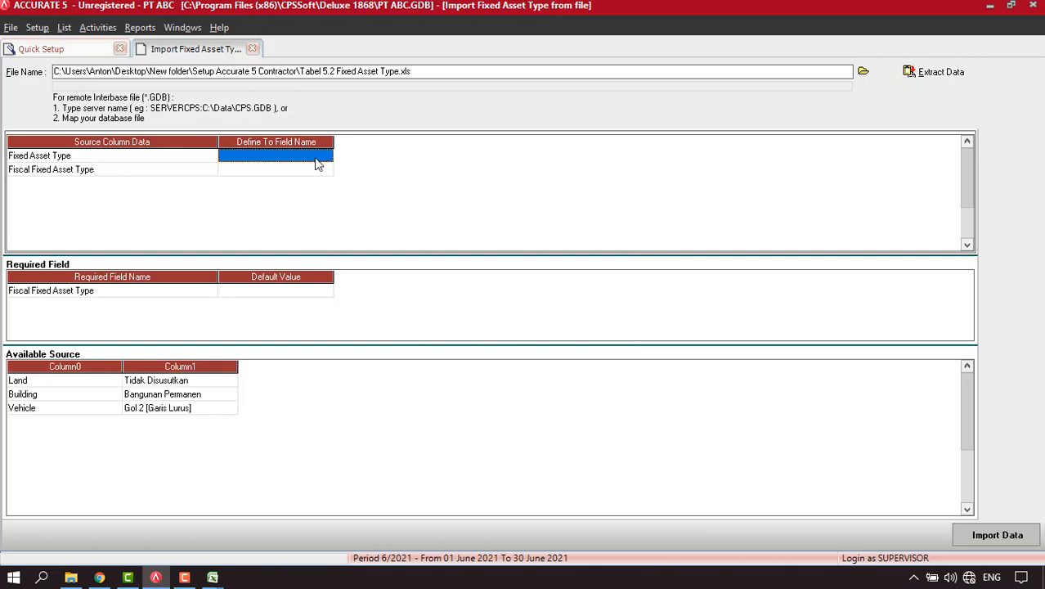
pyautogui.click(326, 156)
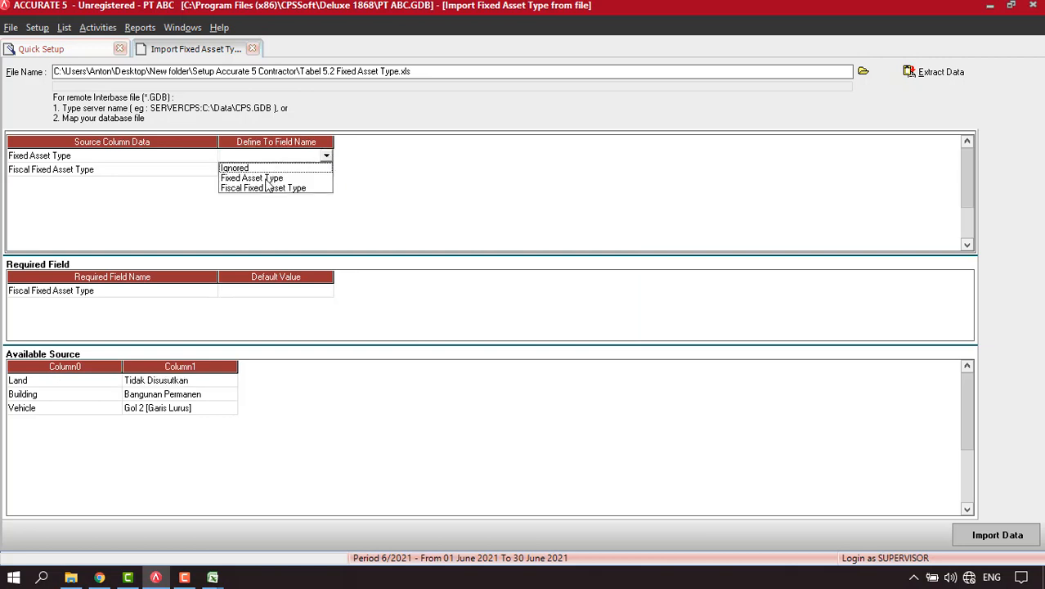
pyautogui.click(252, 179)
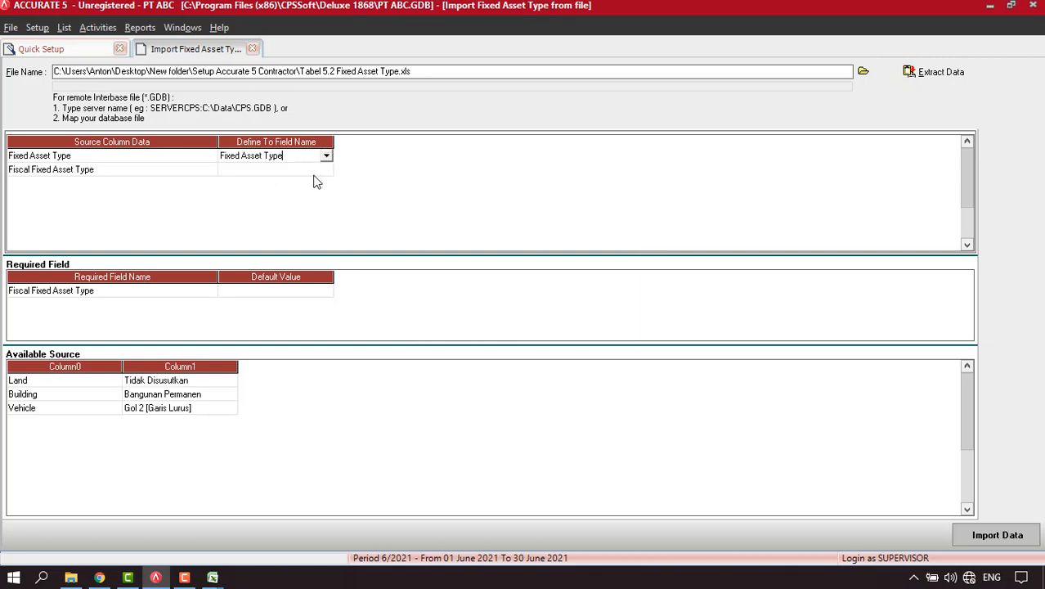
pyautogui.click(314, 170)
pyautogui.click(326, 169)
pyautogui.click(272, 193)
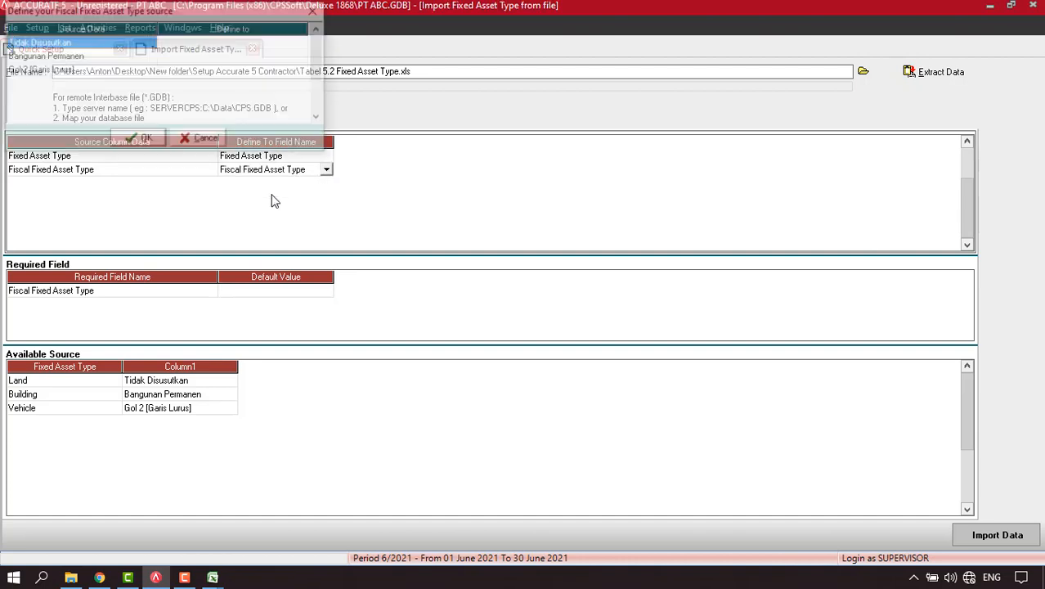
# Match Tidak Disusutkan, Bangunan Permanen and Gol 2 [Garis Lurus] to their same-named fiscal types.
pyautogui.click(252, 45)
pyautogui.click(297, 44)
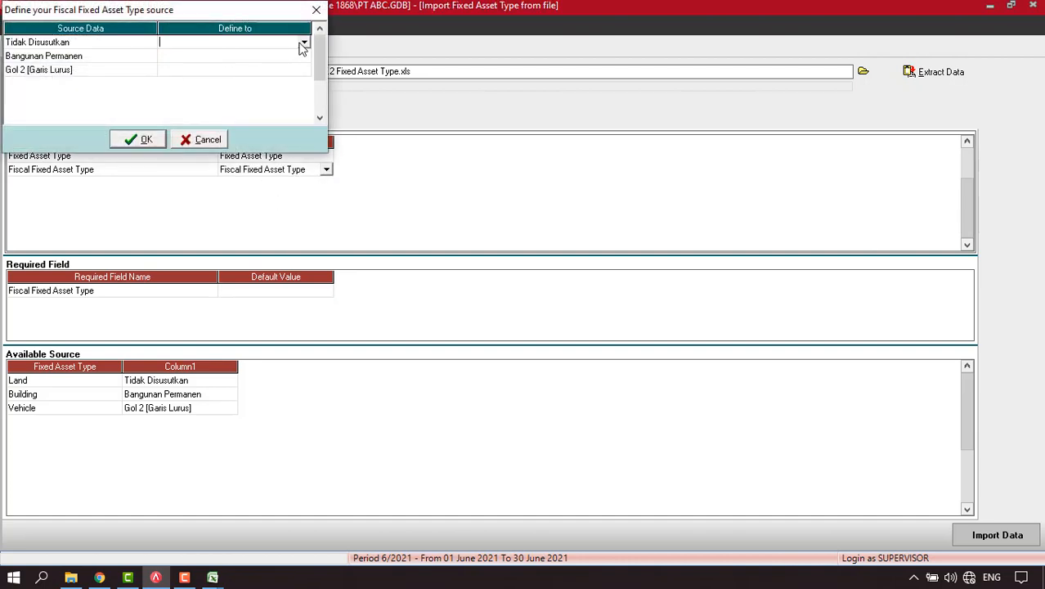
pyautogui.click(303, 42)
pyautogui.click(205, 75)
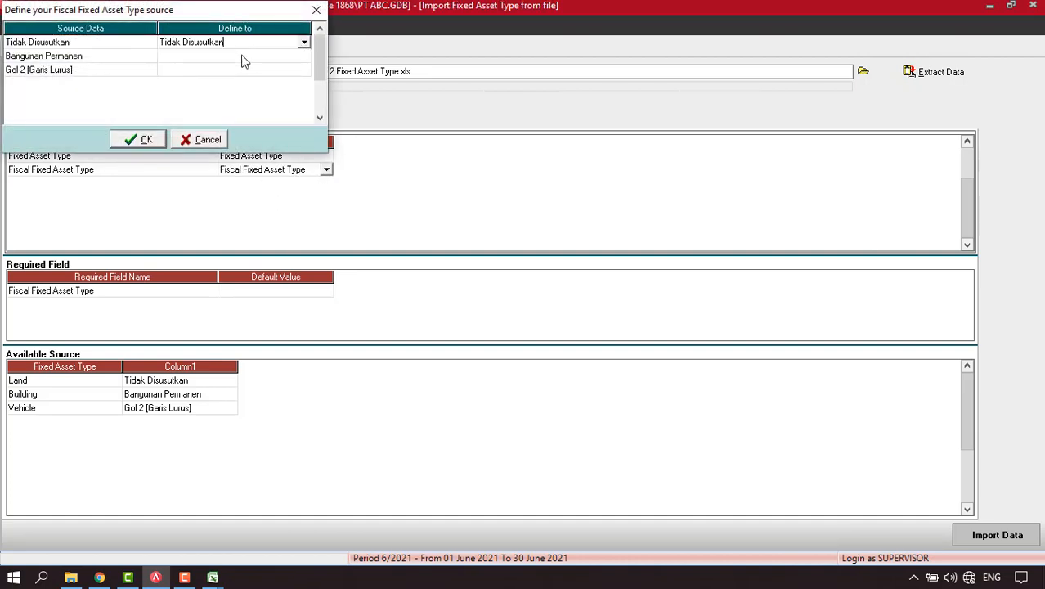
pyautogui.click(243, 57)
pyautogui.click(300, 57)
pyautogui.click(304, 56)
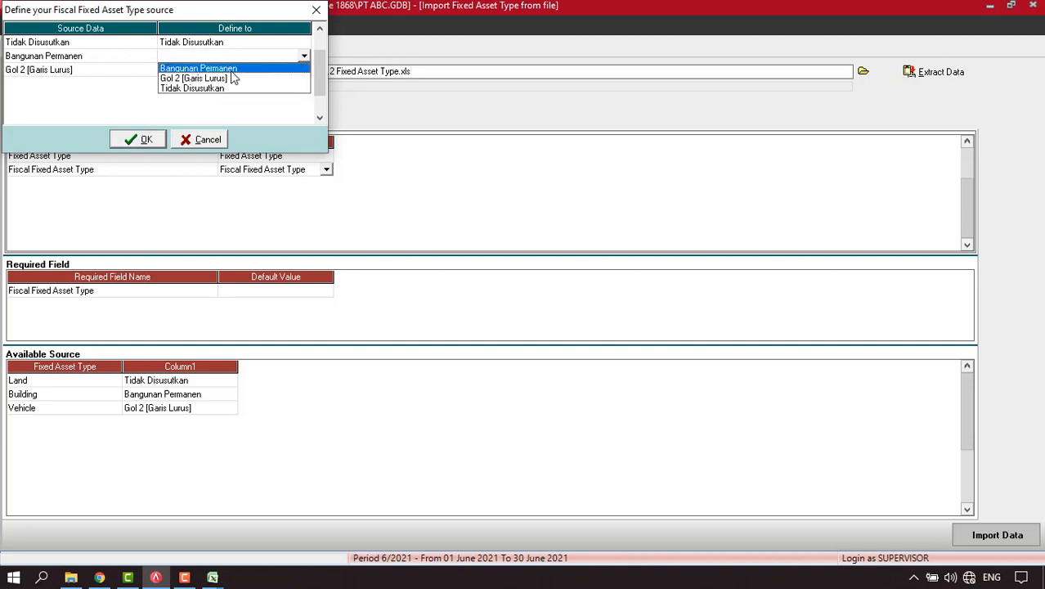
pyautogui.click(231, 69)
pyautogui.click(275, 72)
pyautogui.click(276, 72)
pyautogui.click(304, 71)
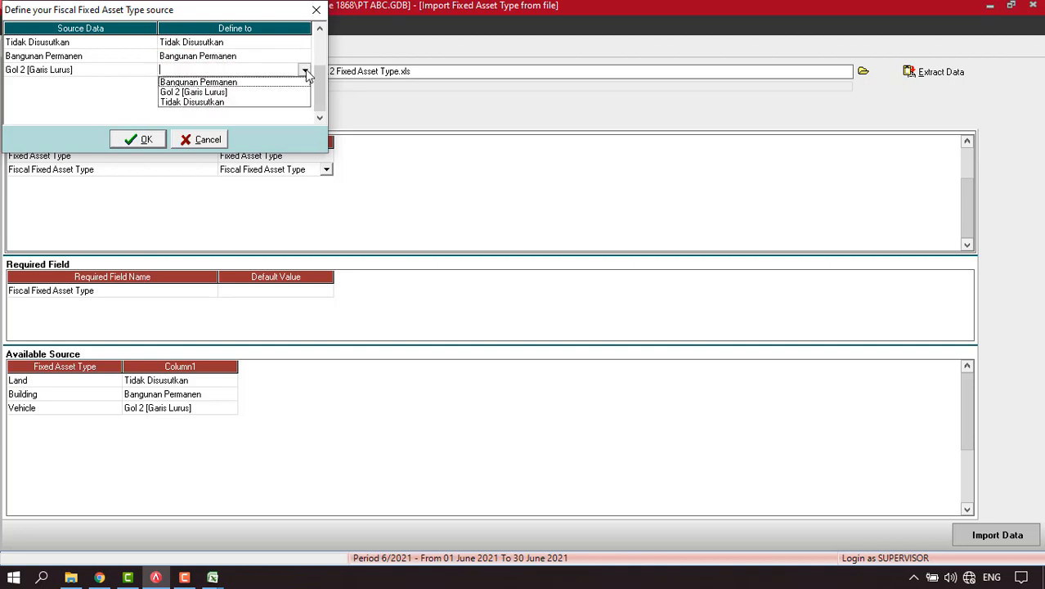
pyautogui.click(207, 94)
pyautogui.click(134, 139)
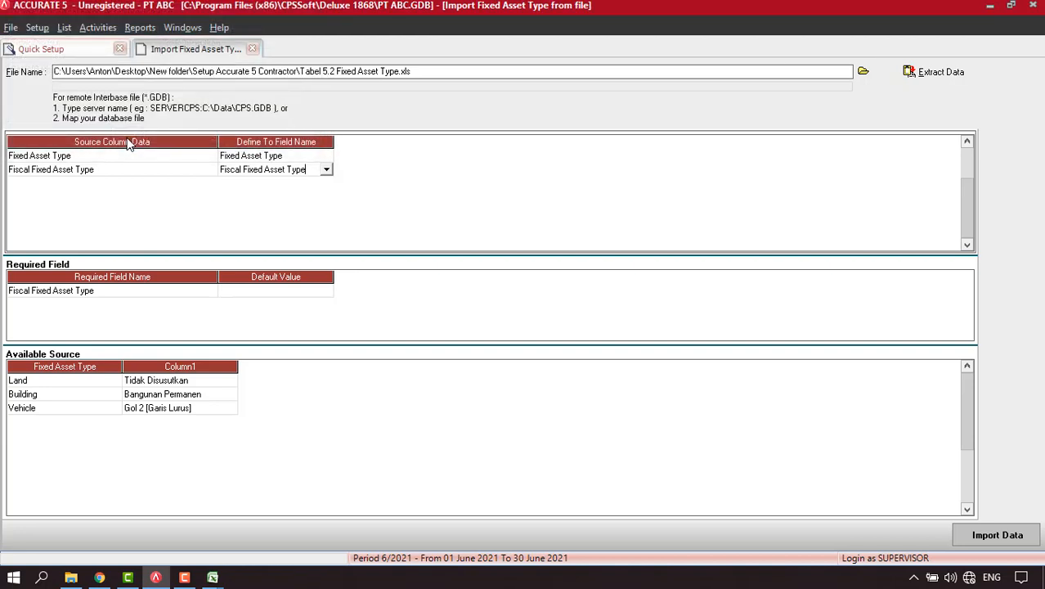
pyautogui.click(709, 325)
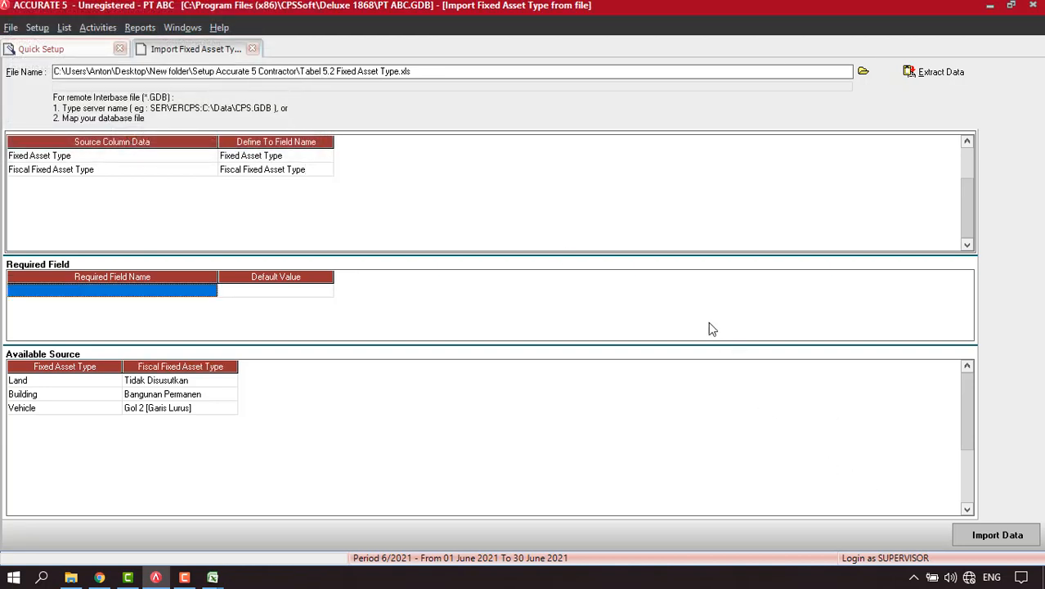
# Import the Land, Building and Vehicle asset types and continue to the Fixed Assets List.
pyautogui.click(985, 535)
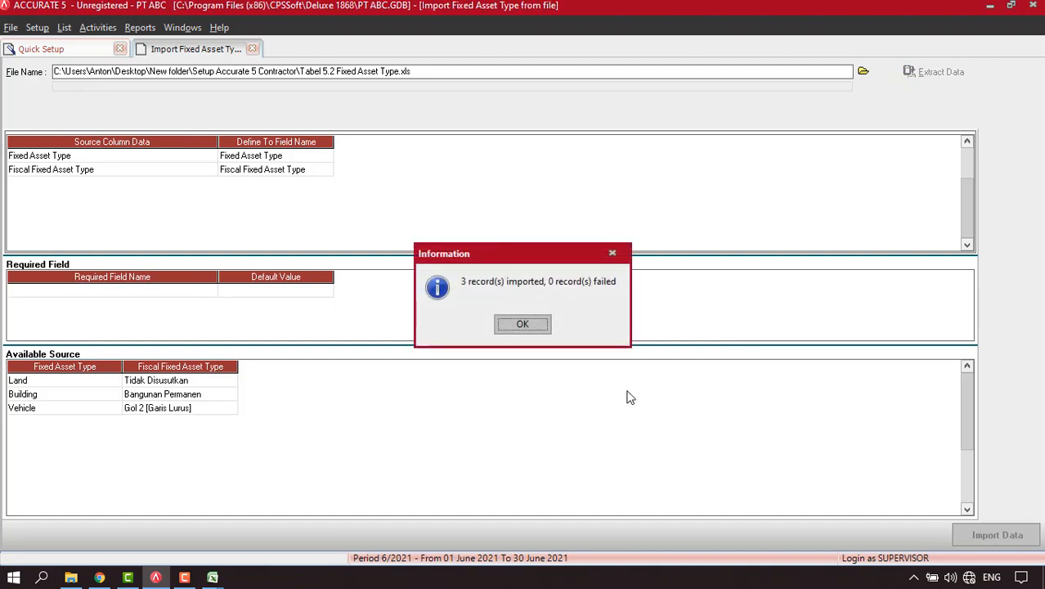
pyautogui.click(512, 325)
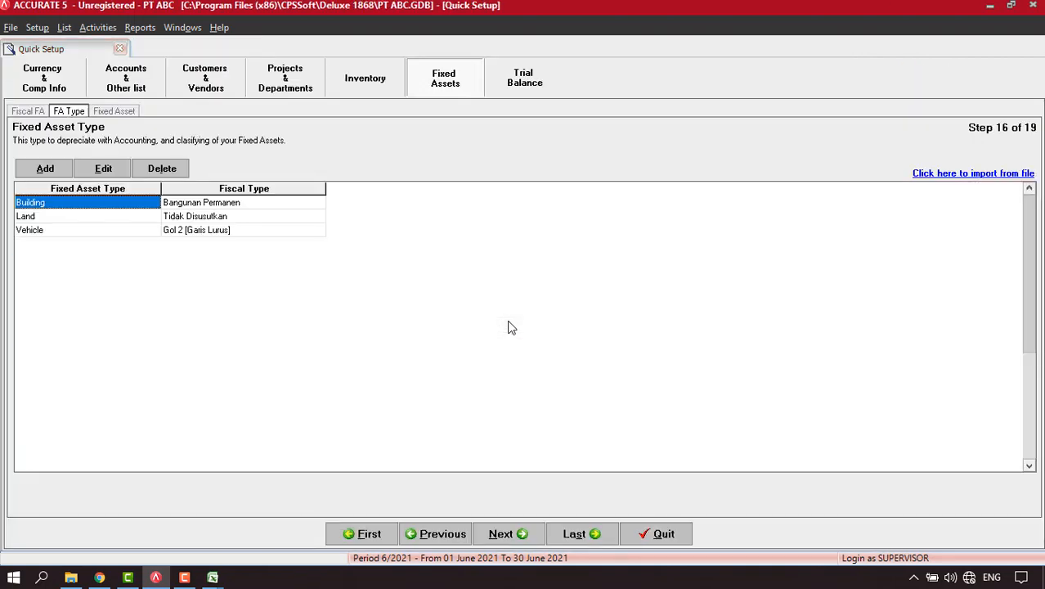
pyautogui.click(508, 536)
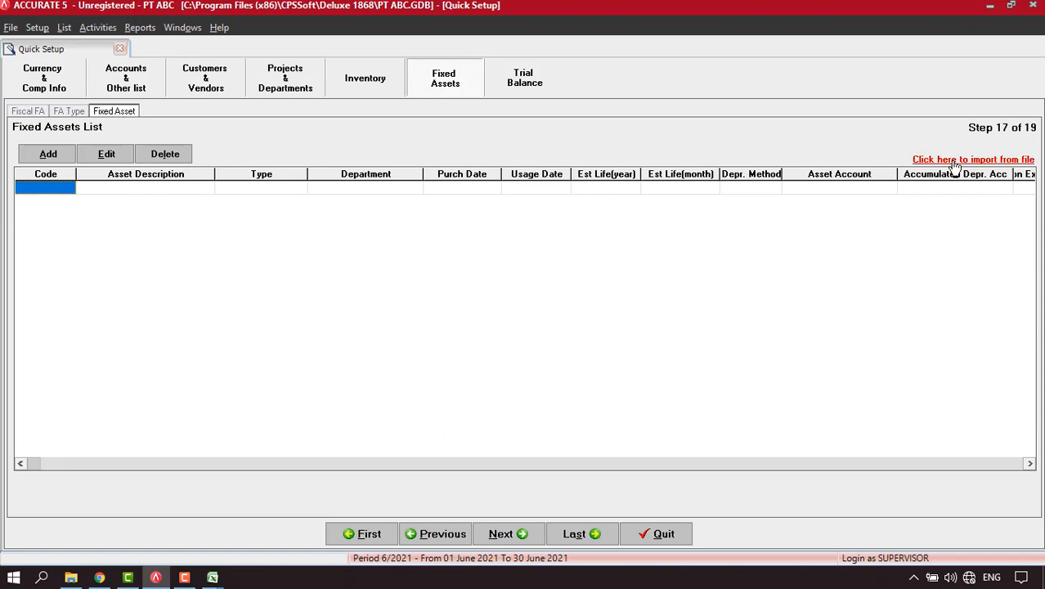
# Load Tabel 5.3 Fixed Asset.xls for fixed asset import and delete its header row.
pyautogui.click(954, 162)
pyautogui.click(858, 75)
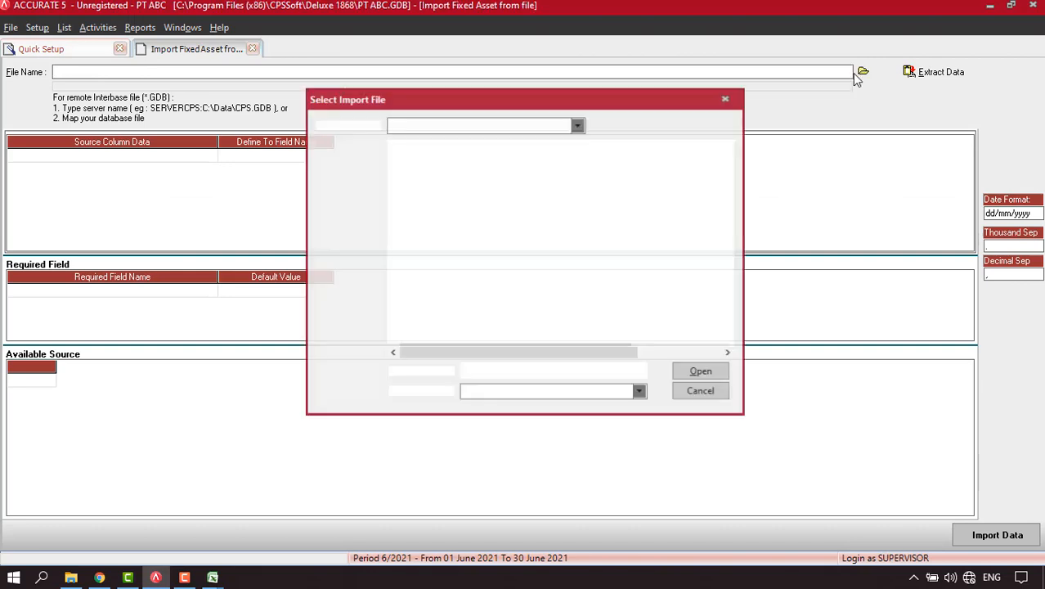
pyautogui.click(487, 392)
pyautogui.click(486, 401)
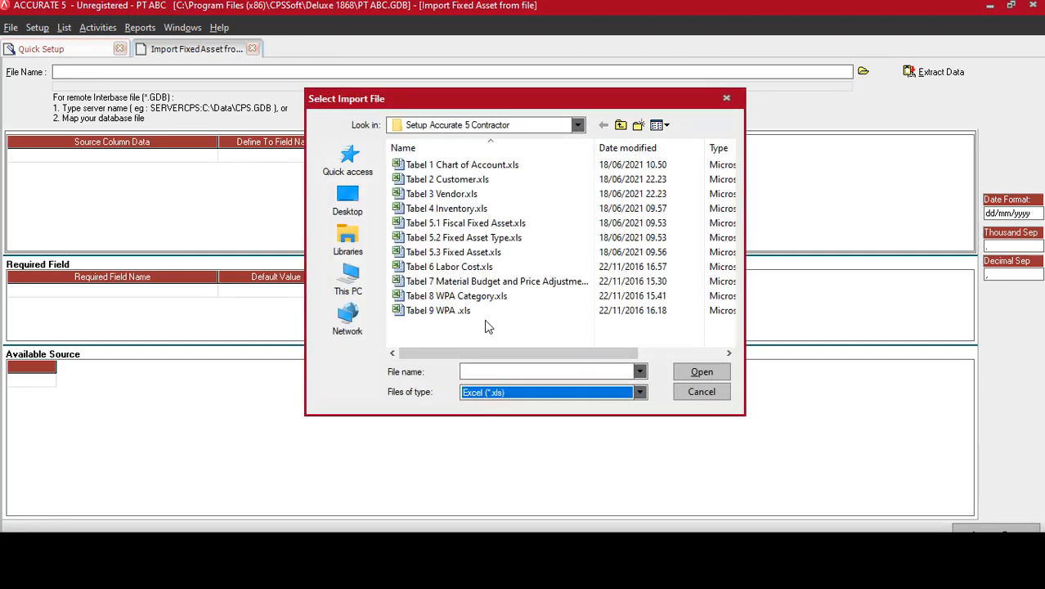
pyautogui.click(454, 252)
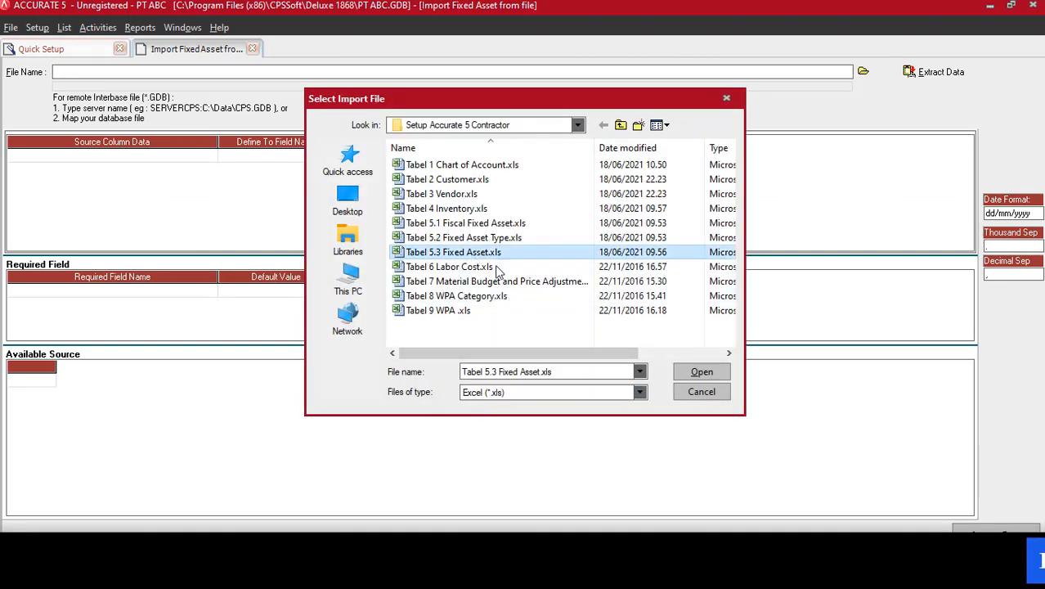
pyautogui.click(697, 373)
pyautogui.click(937, 73)
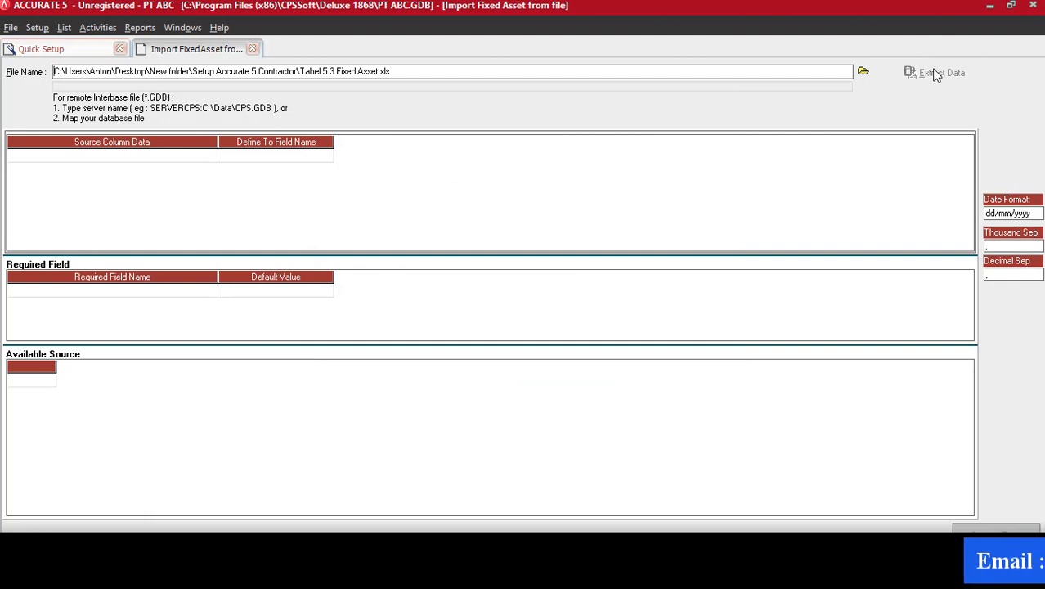
pyautogui.rightClick(336, 382)
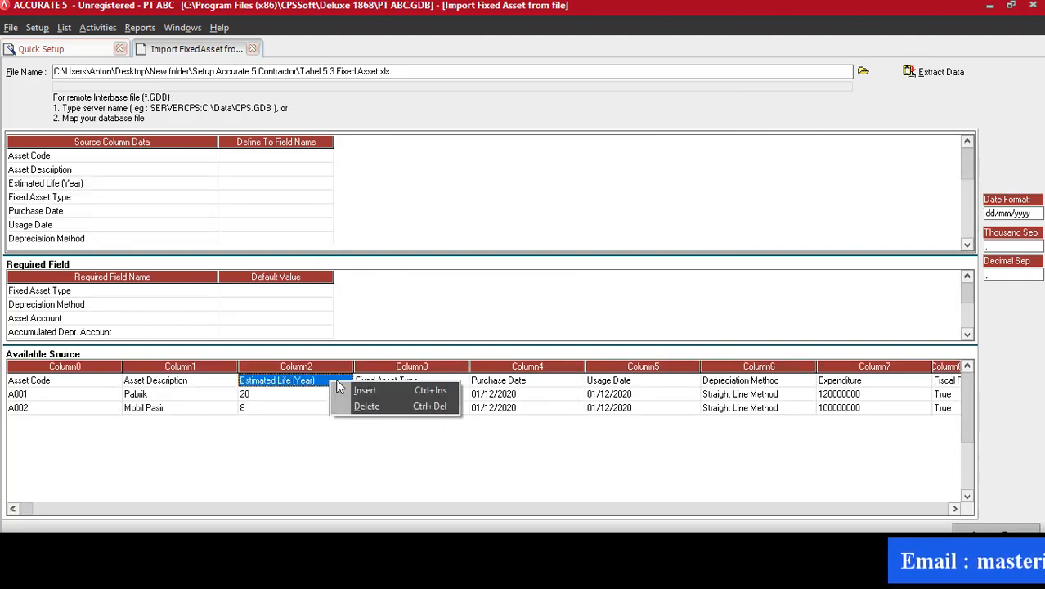
pyautogui.click(366, 407)
pyautogui.click(491, 323)
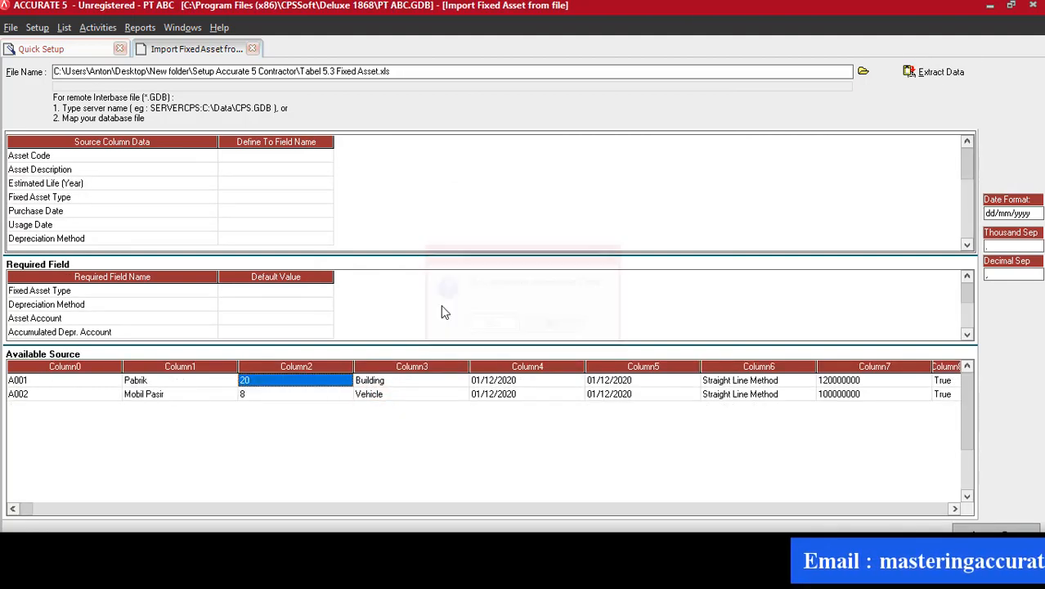
# Map the Asset Code, Asset Description, Estimated Life (Year) and Fixed Asset Type columns.
pyautogui.click(310, 156)
pyautogui.click(327, 156)
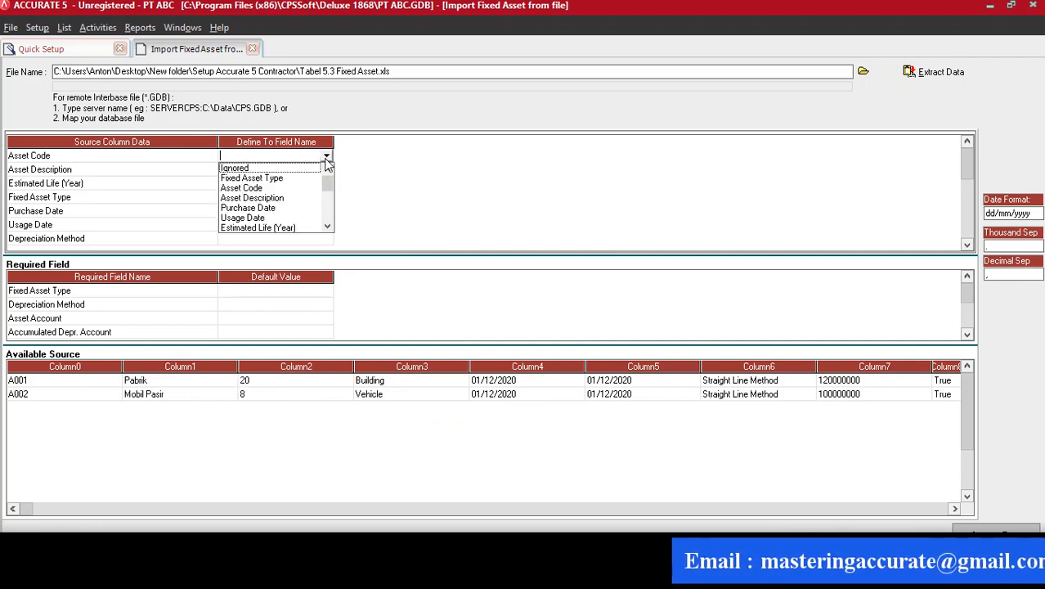
pyautogui.click(275, 188)
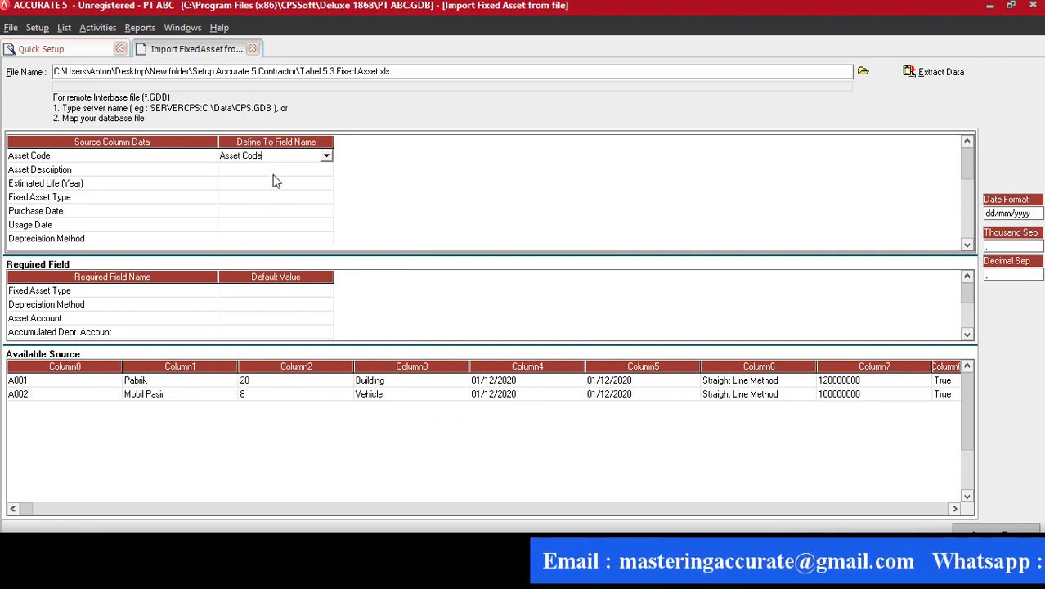
pyautogui.click(275, 169)
pyautogui.click(326, 169)
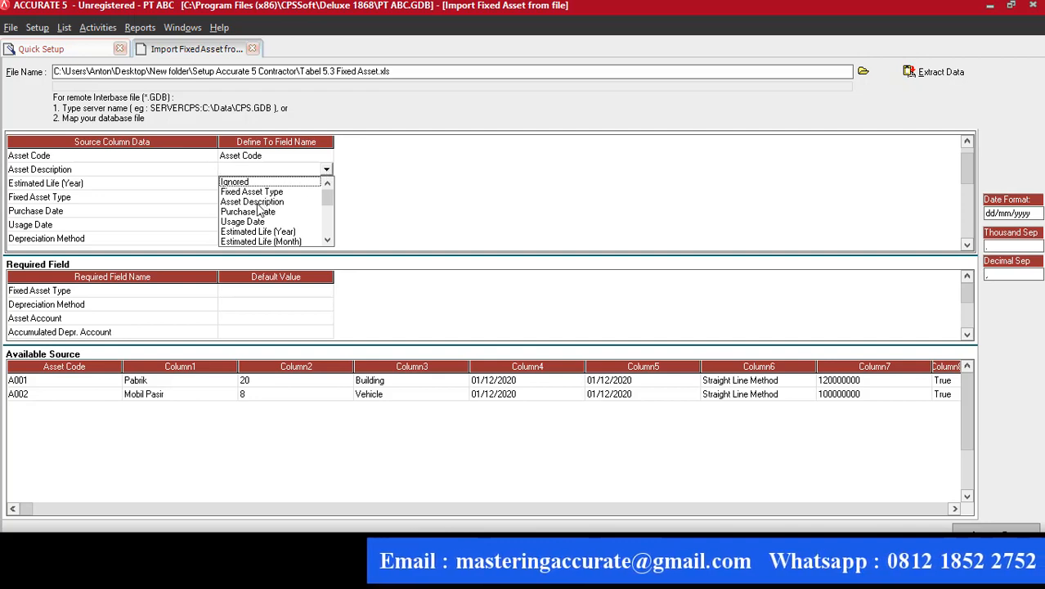
pyautogui.click(253, 202)
pyautogui.click(290, 184)
pyautogui.click(326, 183)
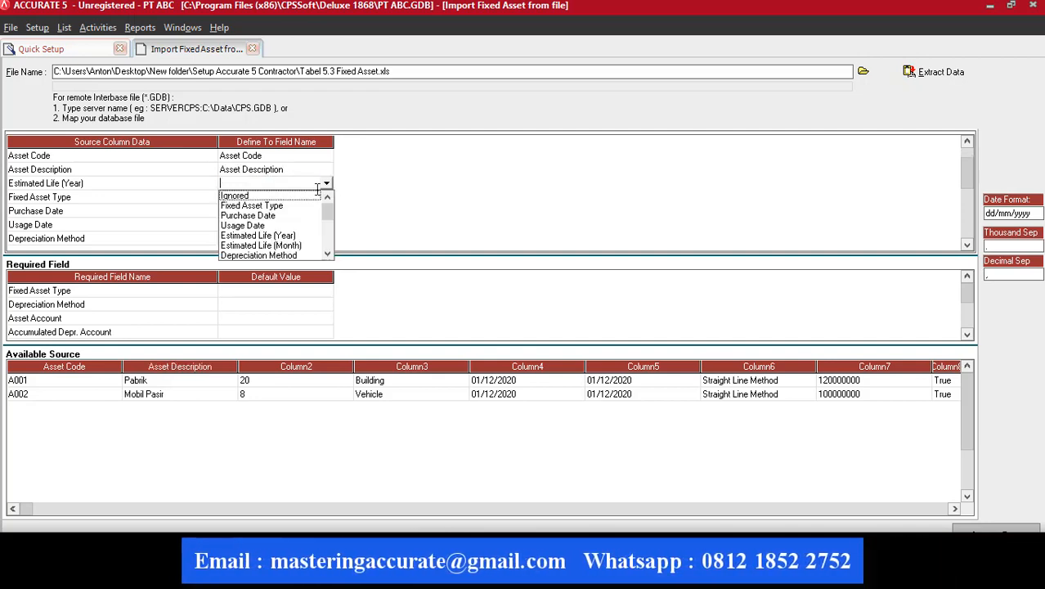
pyautogui.click(257, 236)
pyautogui.click(279, 198)
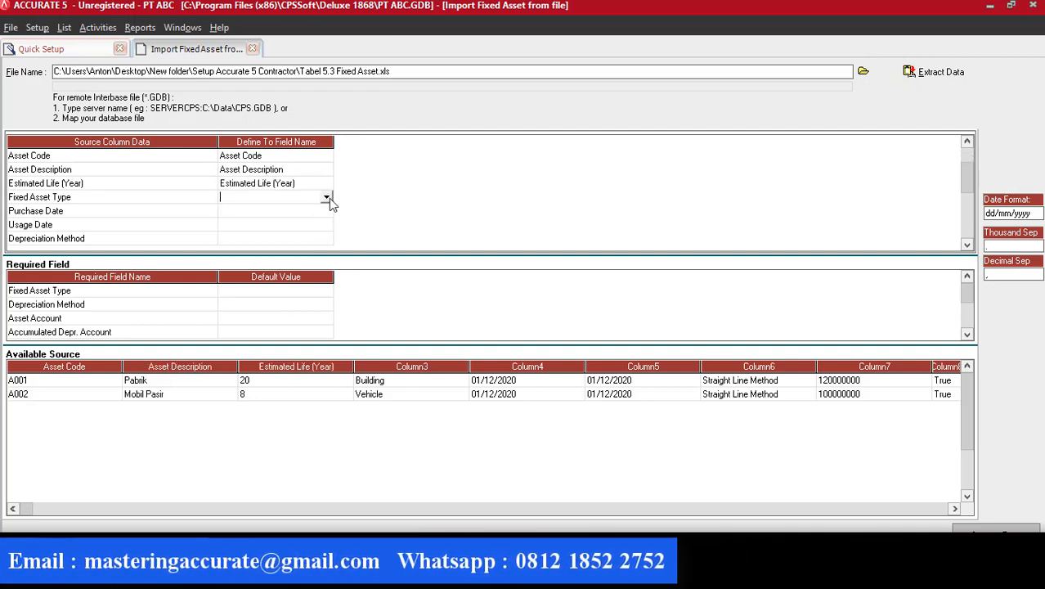
pyautogui.click(327, 198)
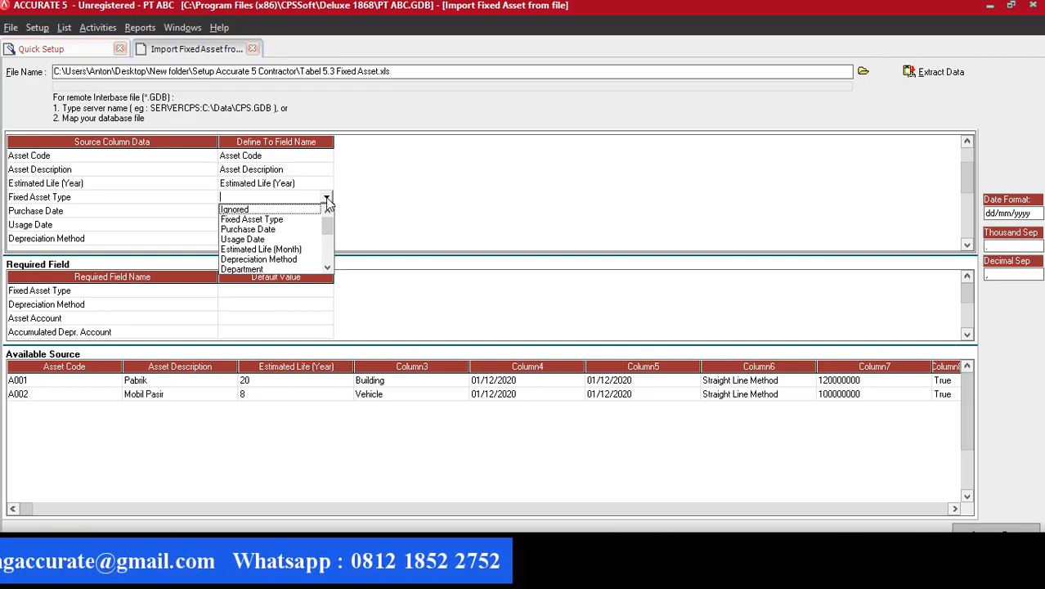
pyautogui.click(252, 219)
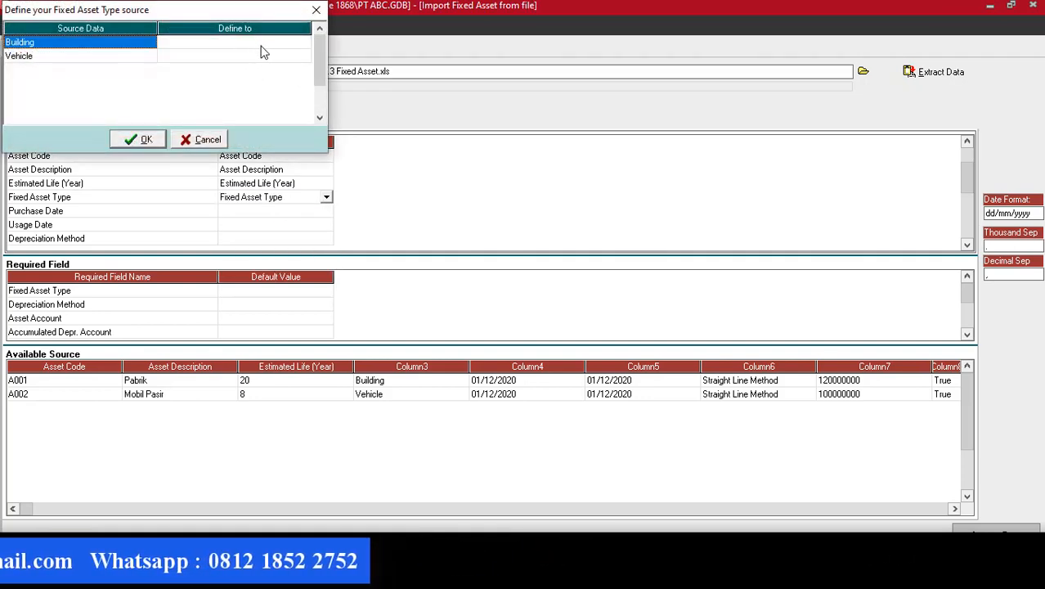
# Link the source values Building and Vehicle to the Building and Vehicle asset types.
pyautogui.click(262, 45)
pyautogui.click(305, 42)
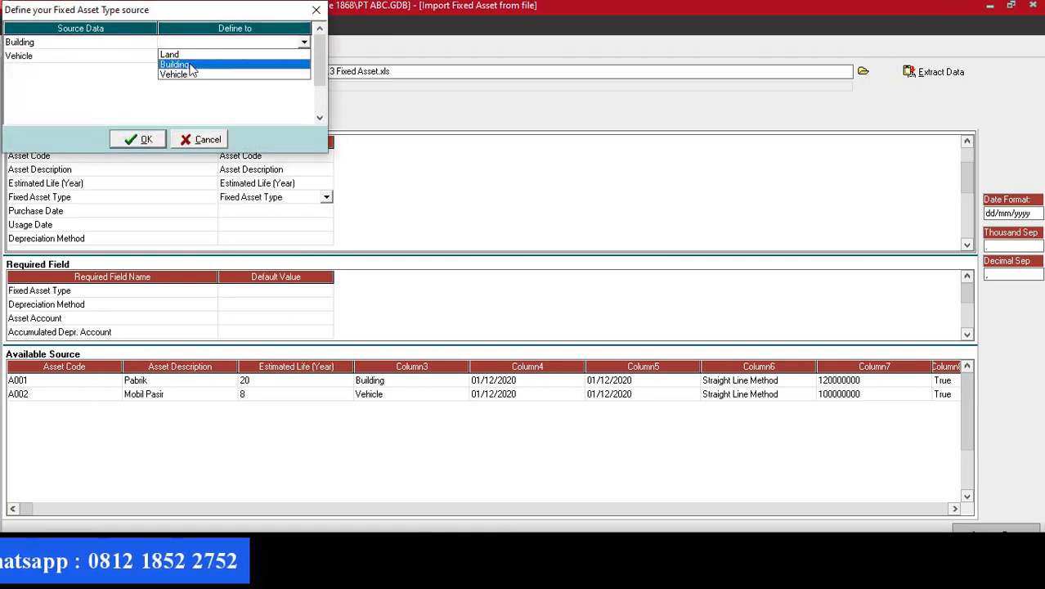
pyautogui.click(191, 65)
pyautogui.click(246, 56)
pyautogui.click(304, 56)
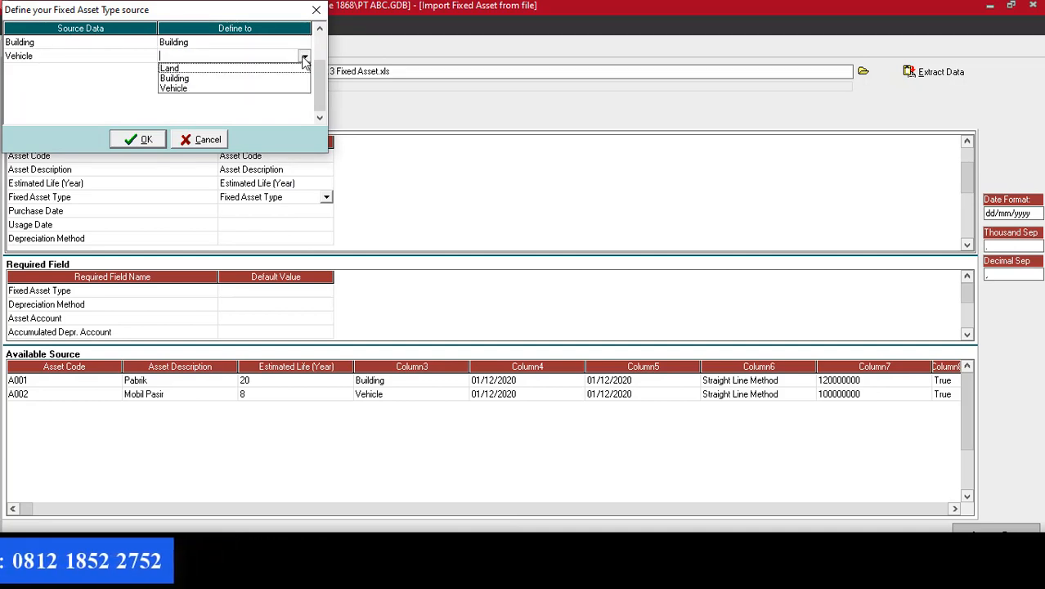
pyautogui.click(164, 89)
pyautogui.click(145, 139)
# Map the Purchase Date, Usage Date and Depreciation Method columns to their fields.
pyautogui.click(300, 211)
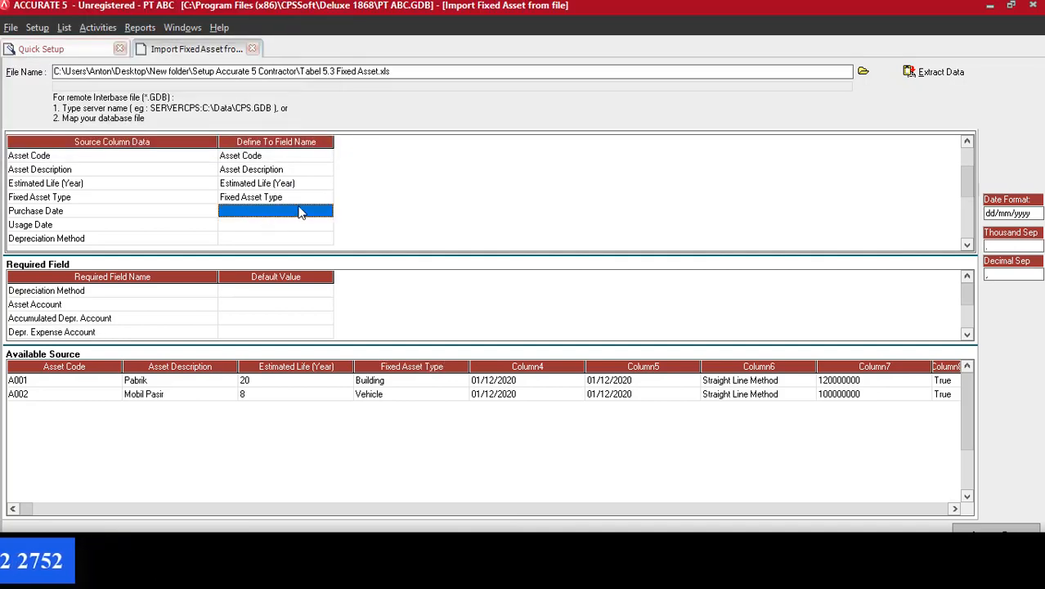
pyautogui.click(327, 211)
pyautogui.click(258, 225)
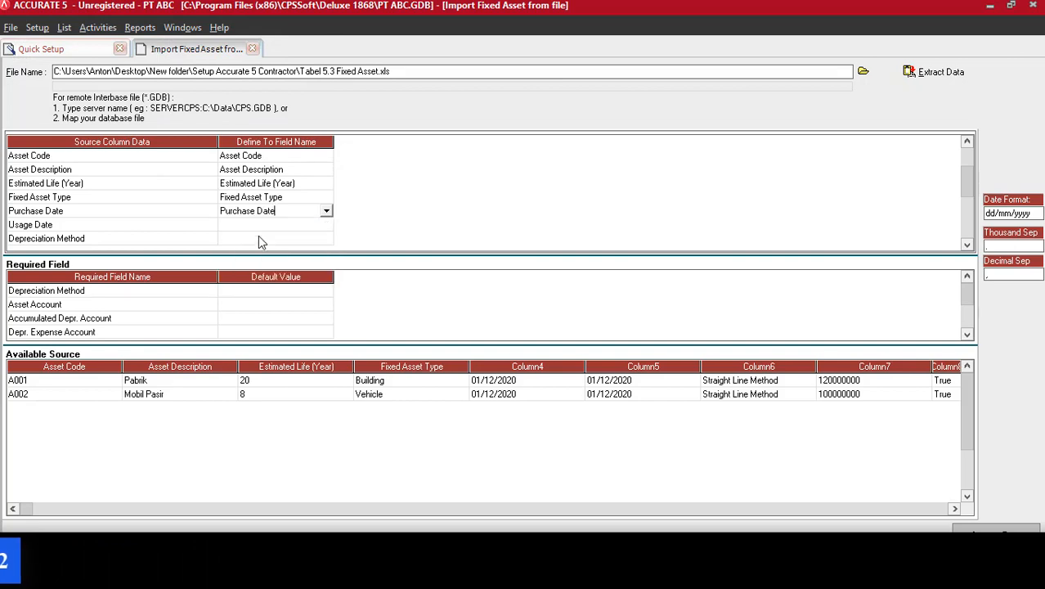
pyautogui.click(305, 226)
pyautogui.click(327, 226)
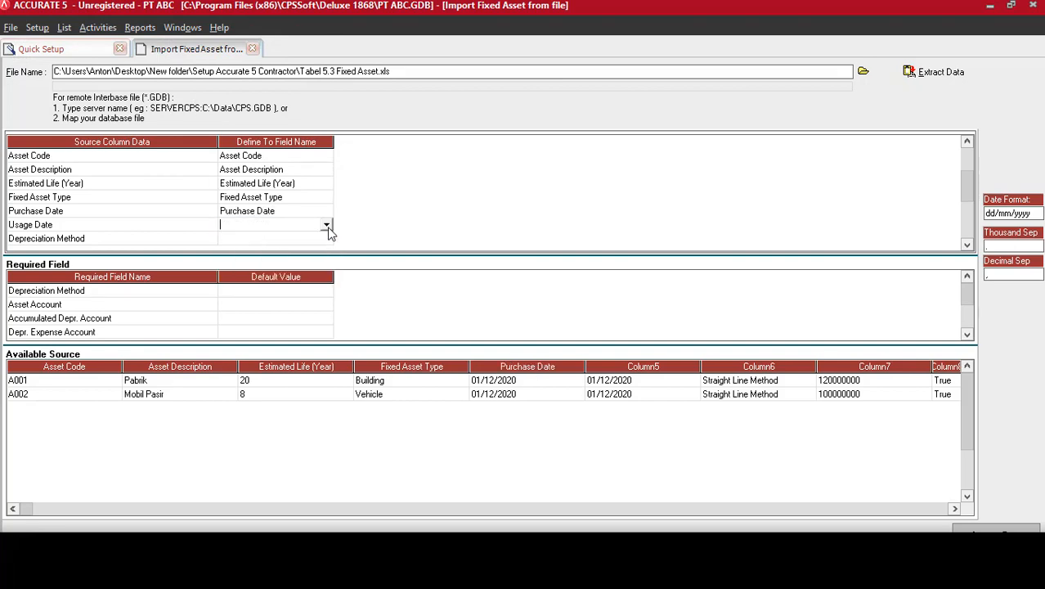
pyautogui.click(326, 225)
pyautogui.click(260, 247)
pyautogui.click(288, 240)
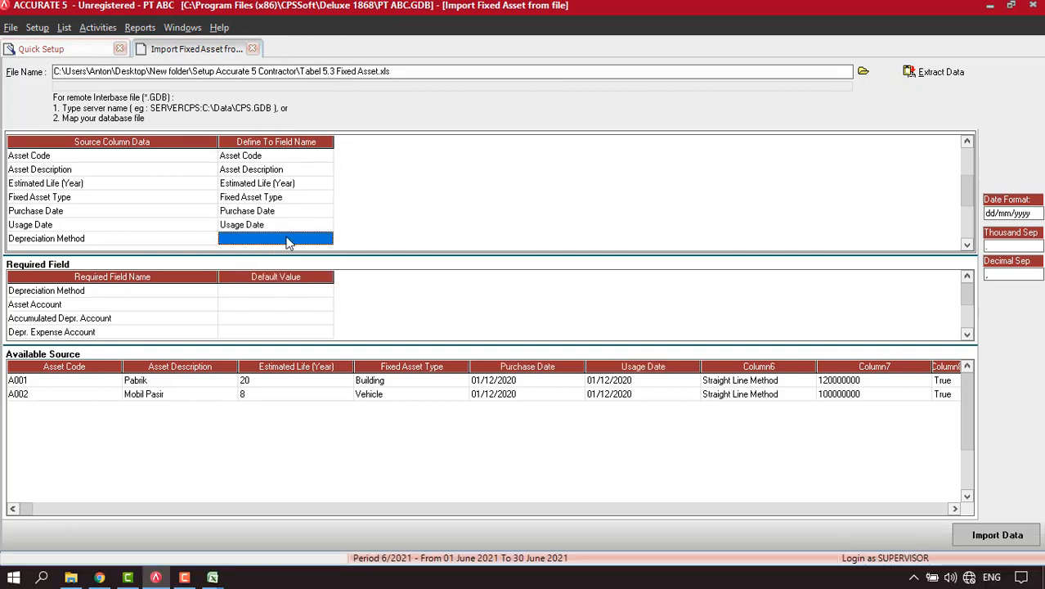
pyautogui.click(327, 239)
pyautogui.click(328, 240)
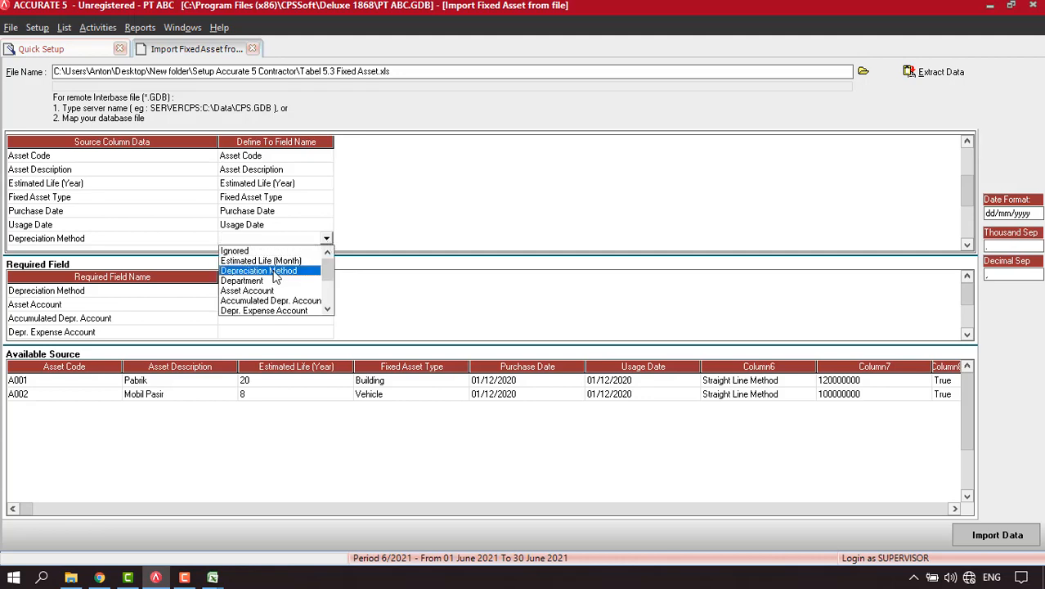
pyautogui.click(275, 271)
# Set the depreciation method source values to Straight Line Method.
pyautogui.moveTo(221, 10); pyautogui.dragTo(372, 77)
pyautogui.click(426, 108)
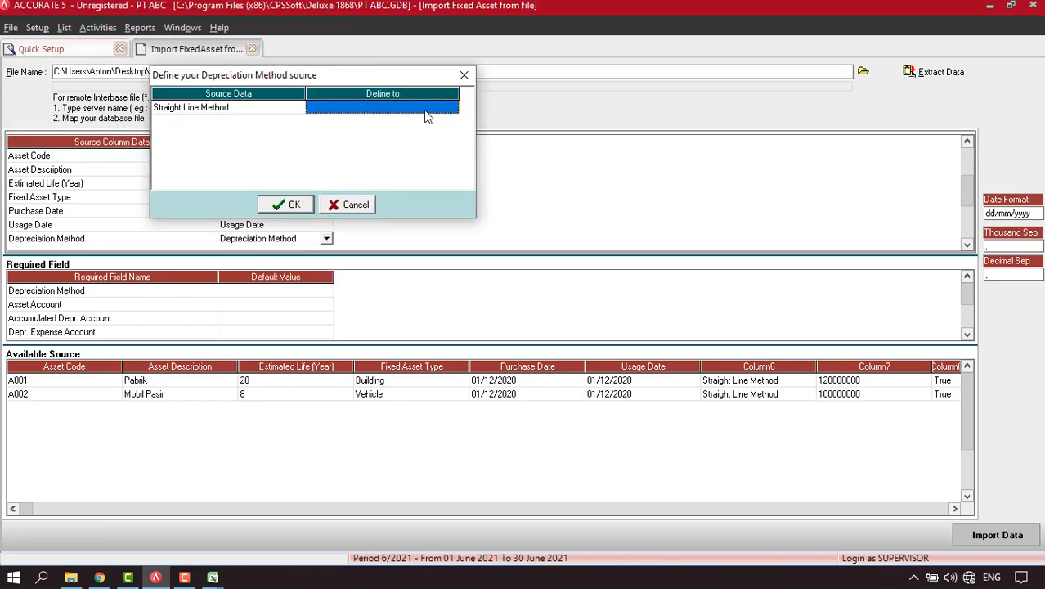
pyautogui.click(426, 108)
pyautogui.click(452, 108)
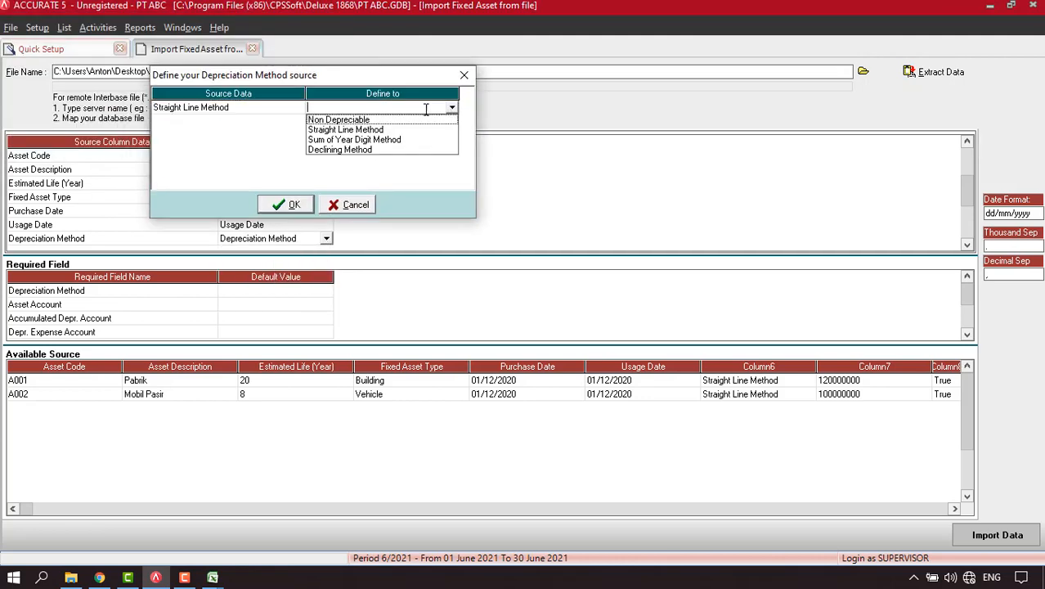
pyautogui.click(345, 130)
pyautogui.click(288, 204)
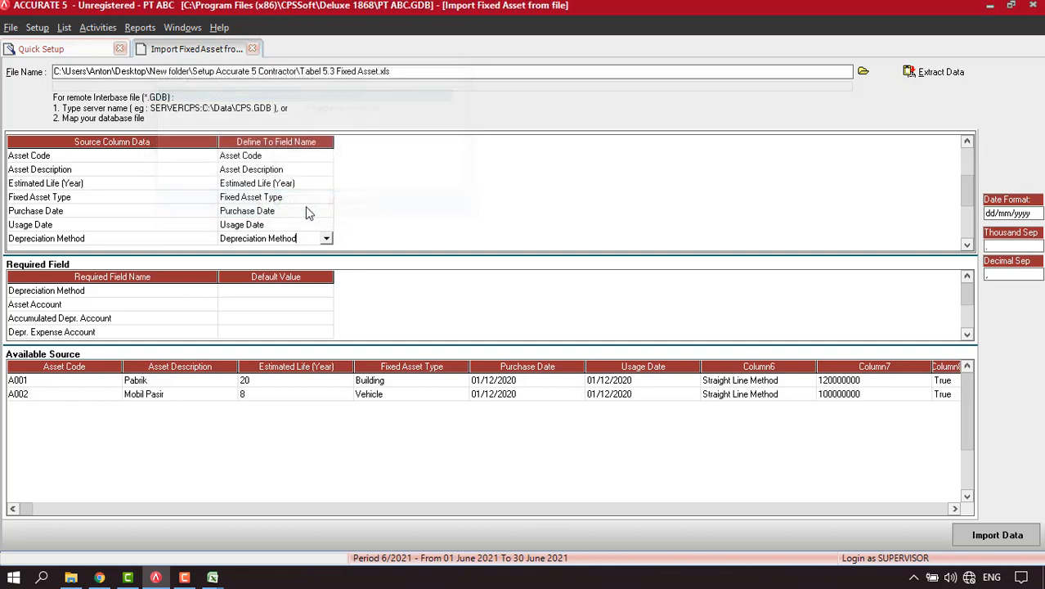
# Map the Expenditure column to the Expenditure field.
pyautogui.click(967, 246)
pyautogui.click(968, 245)
pyautogui.click(967, 246)
pyautogui.click(967, 246)
pyautogui.click(968, 245)
pyautogui.click(967, 246)
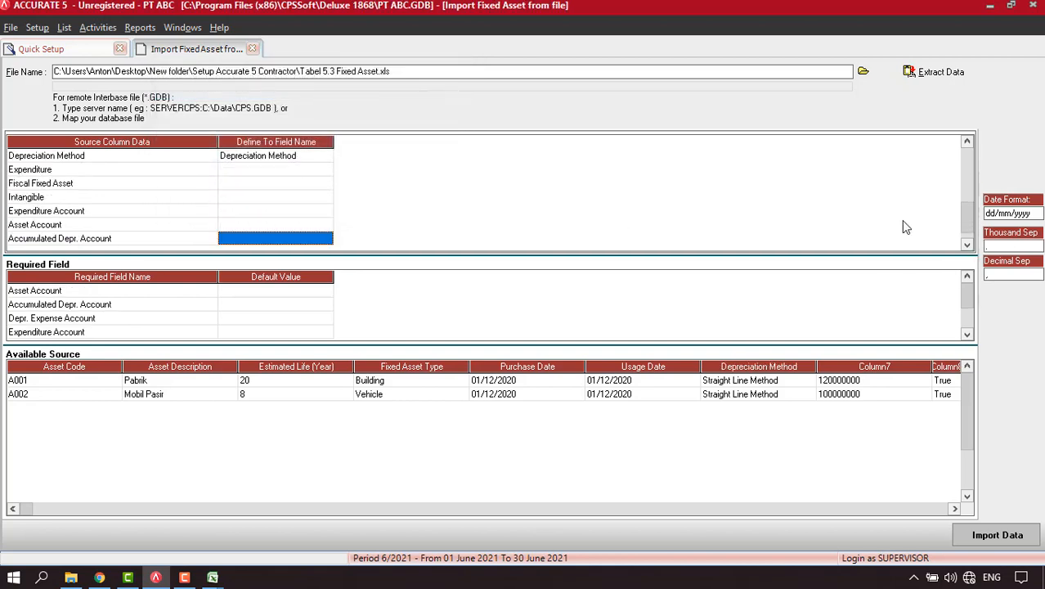
pyautogui.click(274, 169)
pyautogui.click(313, 170)
pyautogui.click(327, 169)
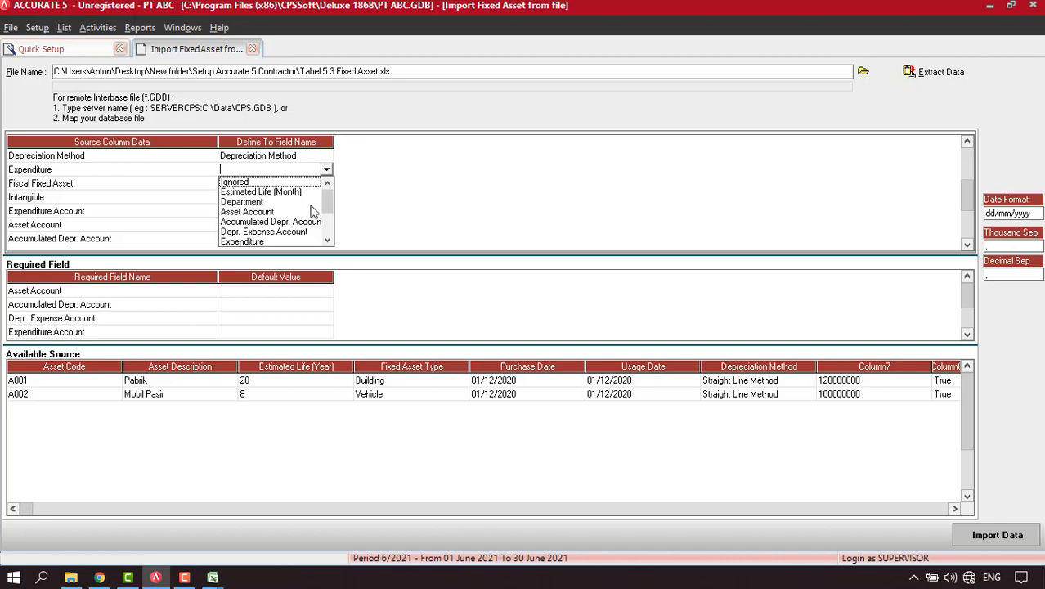
pyautogui.click(283, 239)
# Map the Fiscal Fixed Asset column, linking source value True to True.
pyautogui.click(301, 185)
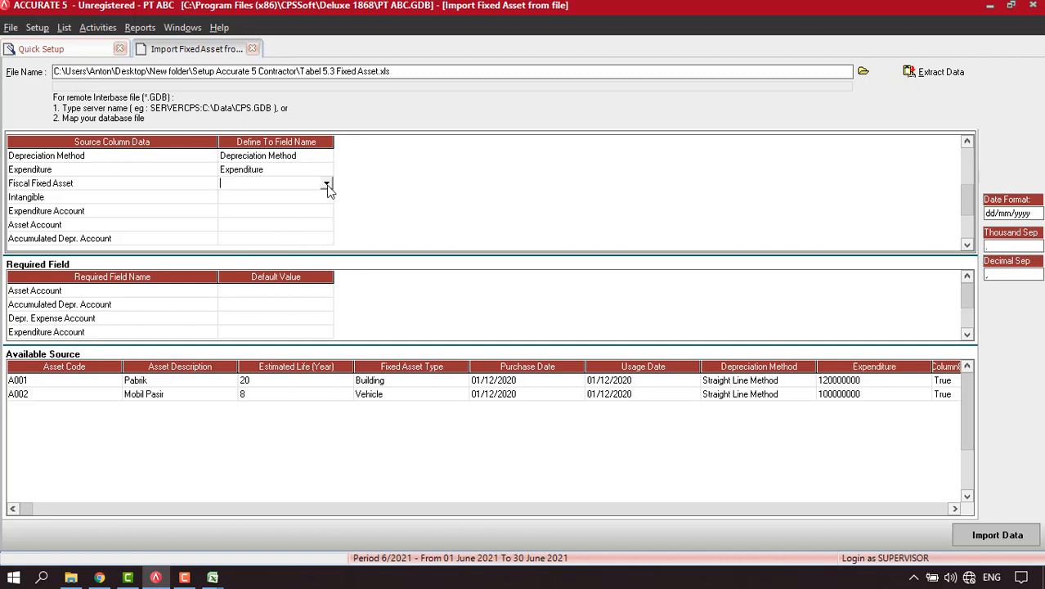
pyautogui.click(328, 184)
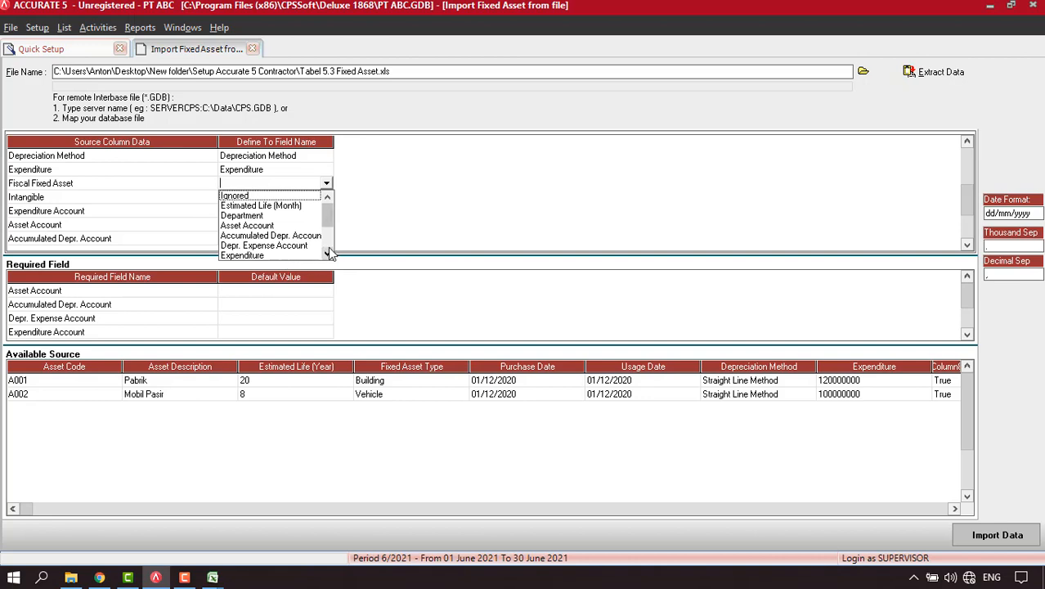
pyautogui.click(327, 255)
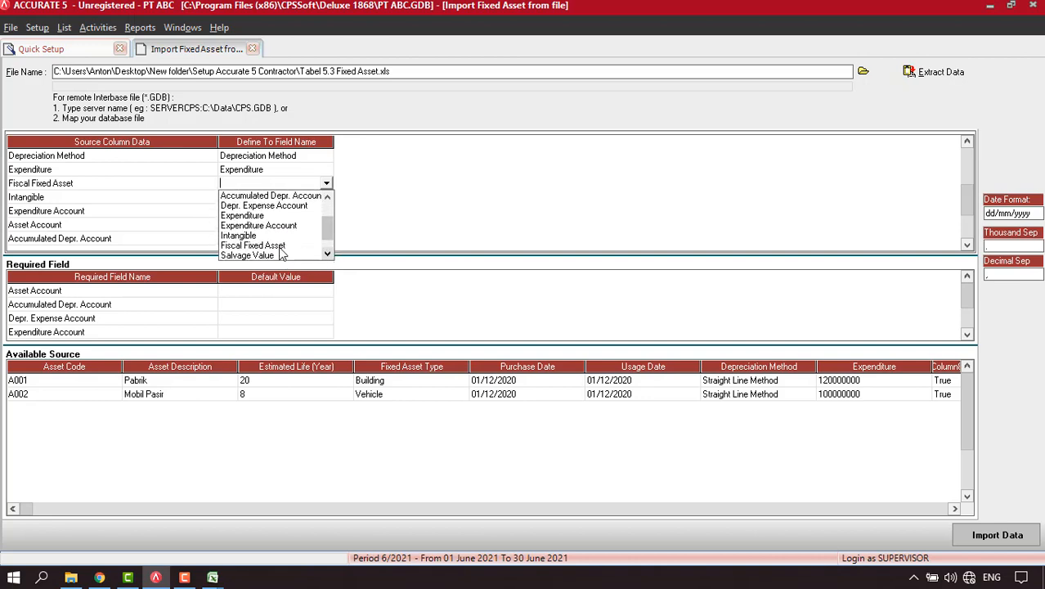
pyautogui.click(261, 250)
pyautogui.moveTo(203, 10); pyautogui.dragTo(338, 88)
pyautogui.click(396, 114)
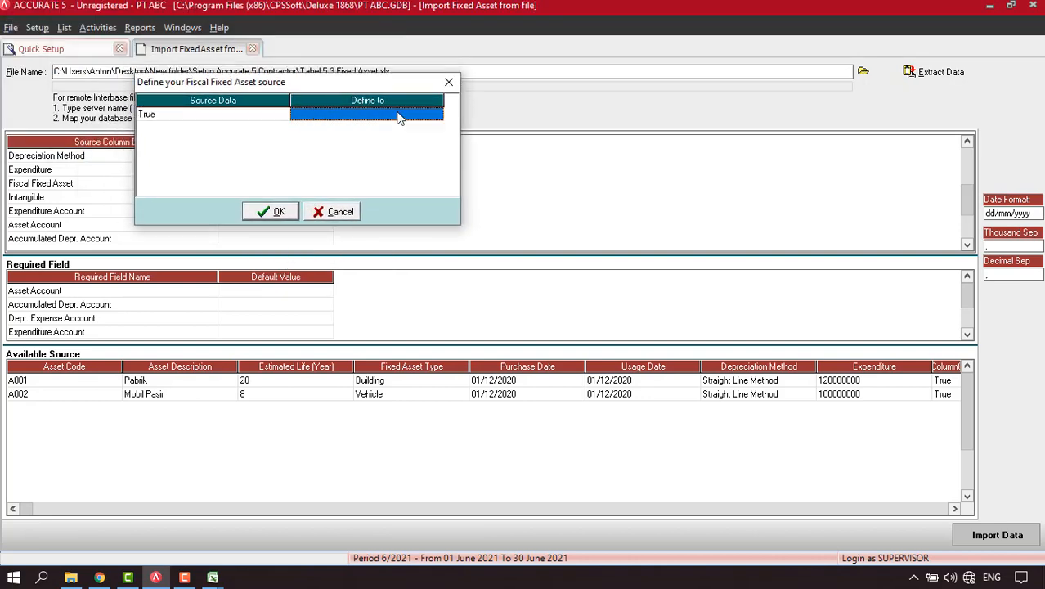
pyautogui.click(435, 115)
pyautogui.click(437, 115)
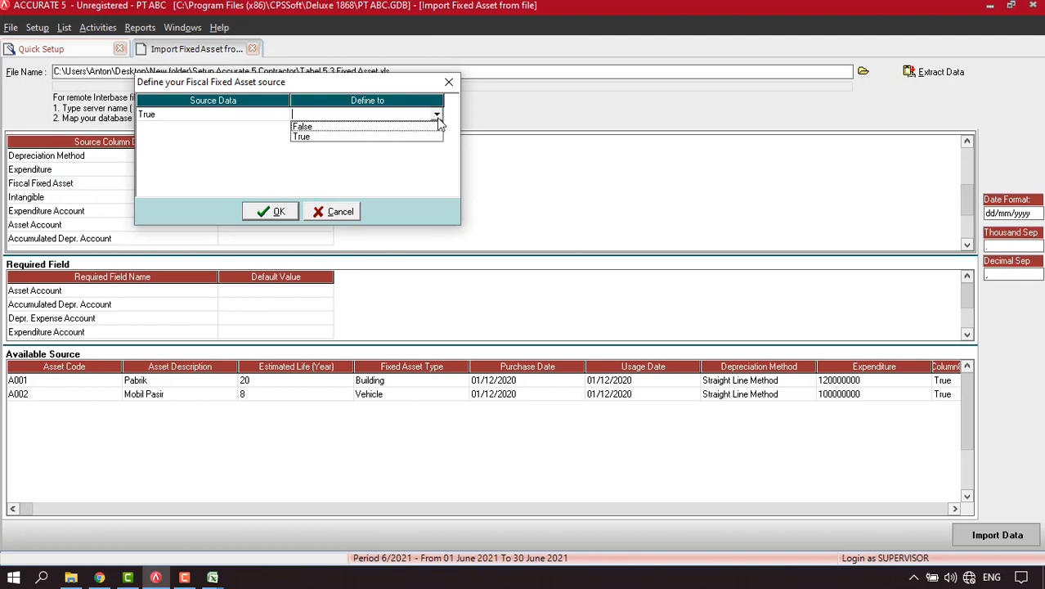
pyautogui.click(303, 137)
pyautogui.click(274, 211)
# Map the Intangible column, linking source value False to False.
pyautogui.click(324, 200)
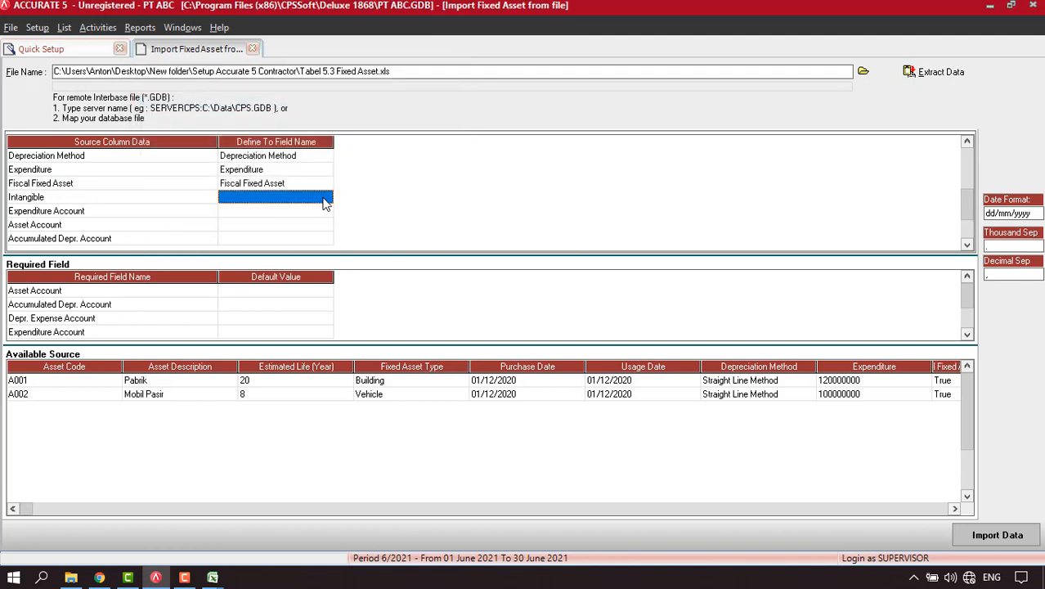
pyautogui.click(328, 197)
pyautogui.click(327, 197)
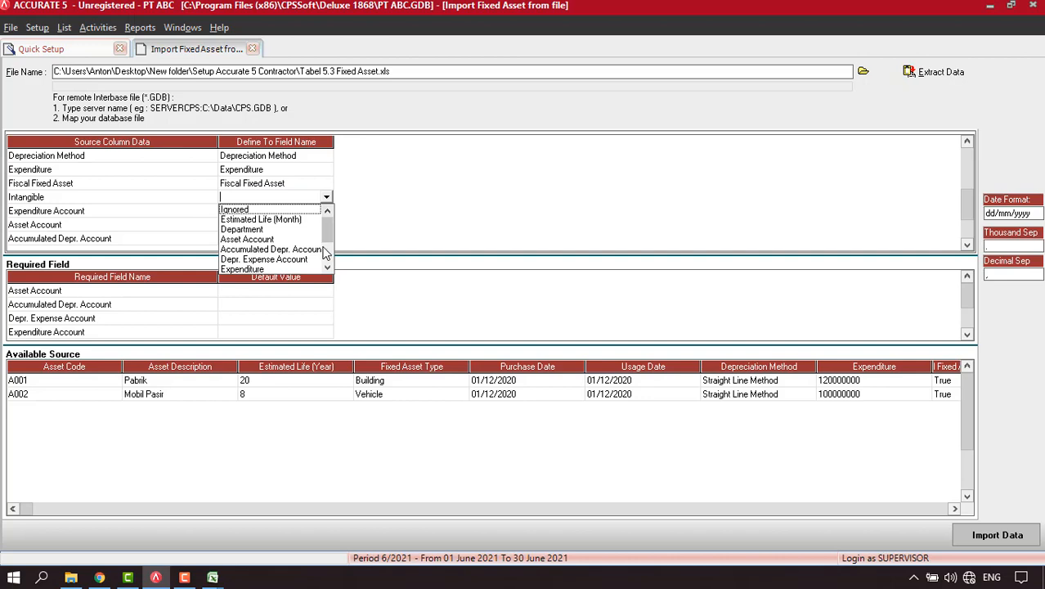
pyautogui.moveTo(328, 235); pyautogui.dragTo(329, 247)
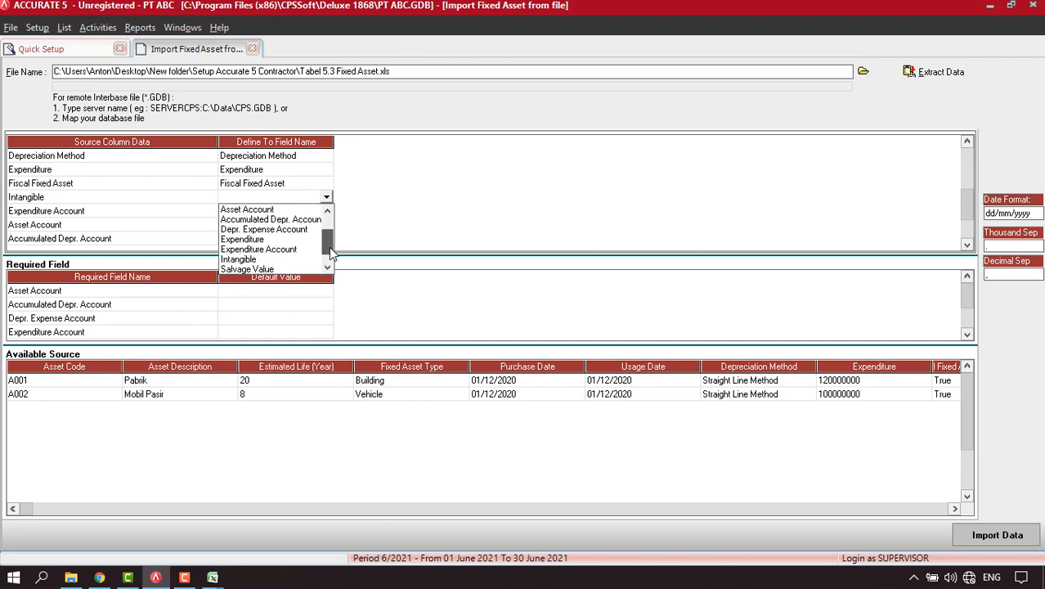
pyautogui.click(253, 263)
pyautogui.moveTo(206, 11); pyautogui.dragTo(365, 107)
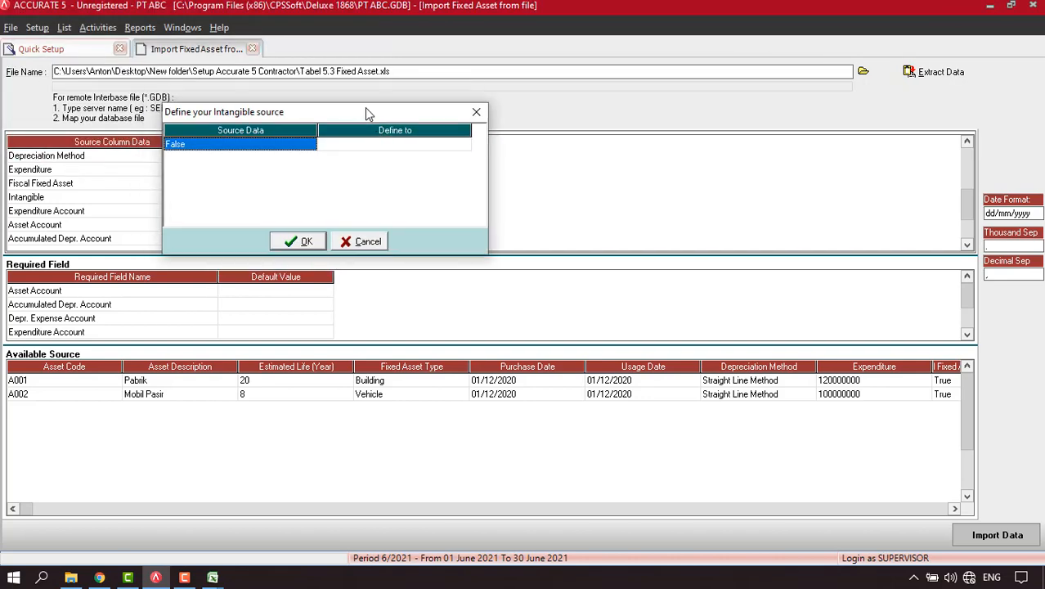
pyautogui.click(450, 146)
pyautogui.click(462, 145)
pyautogui.click(465, 145)
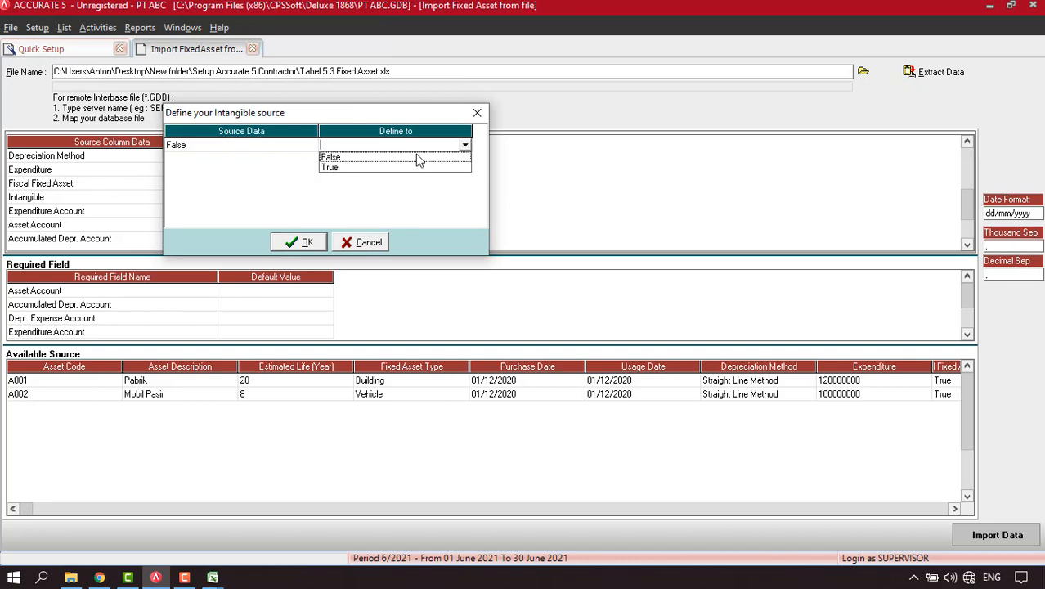
pyautogui.click(358, 158)
pyautogui.click(298, 242)
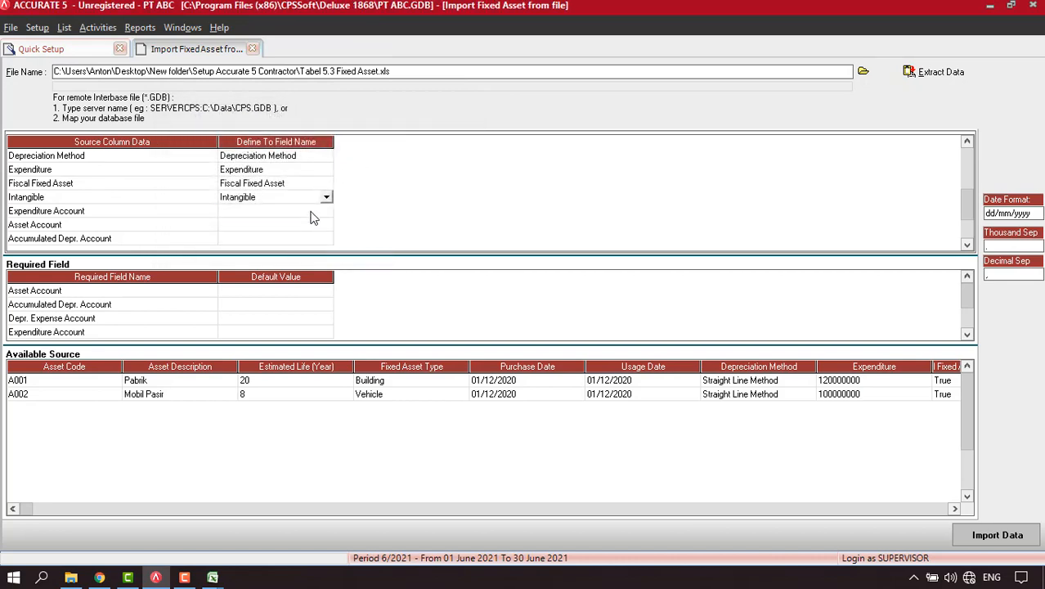
# Map Expenditure Account, assigning Opening Balance Equity to account 310001.
pyautogui.click(327, 213)
pyautogui.click(326, 212)
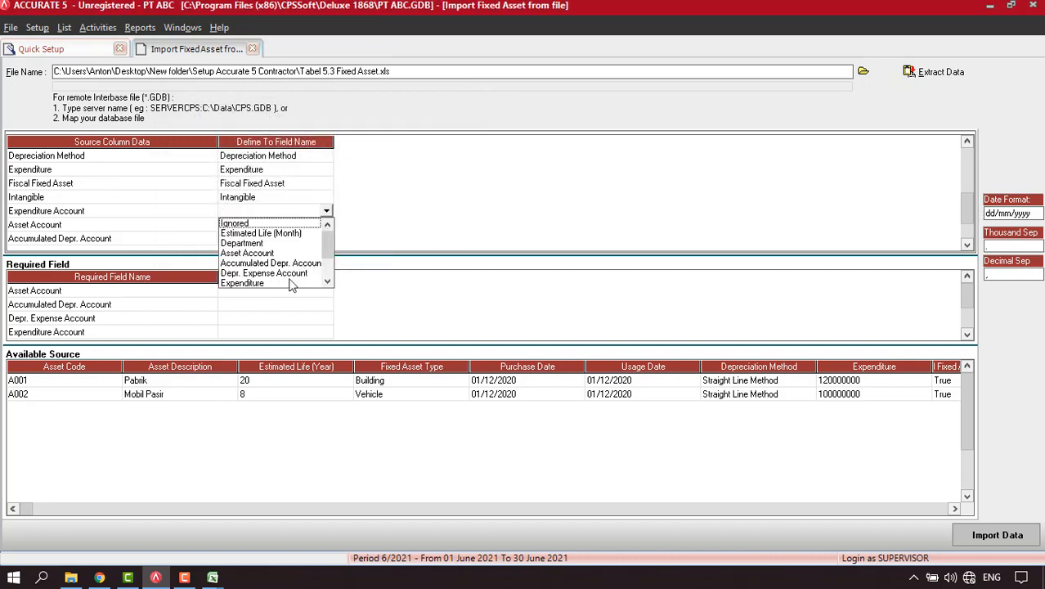
pyautogui.click(327, 282)
pyautogui.click(278, 283)
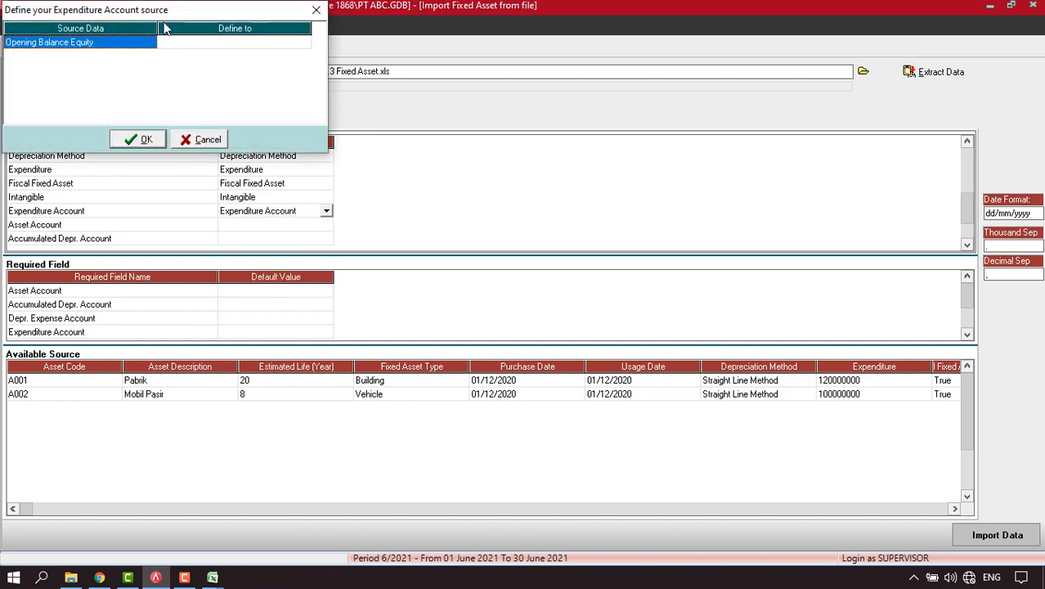
pyautogui.click(452, 175)
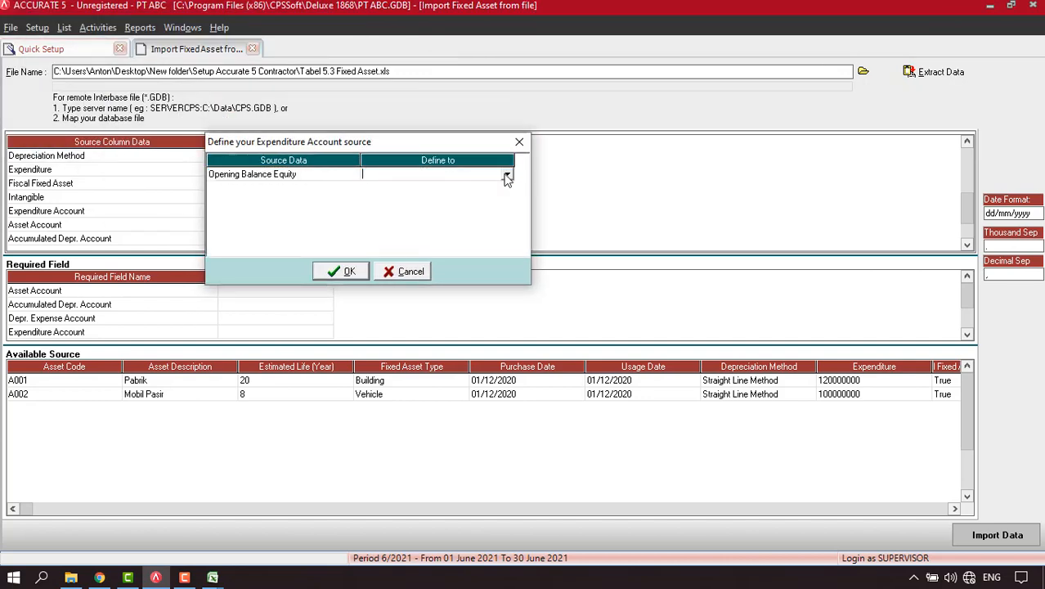
pyautogui.click(507, 175)
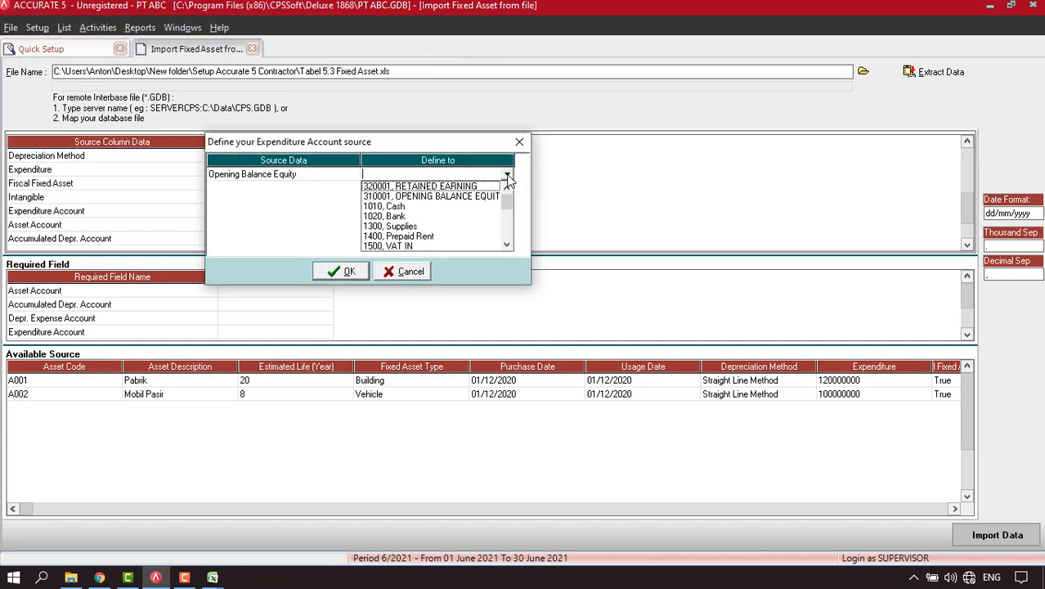
pyautogui.click(440, 198)
pyautogui.click(345, 272)
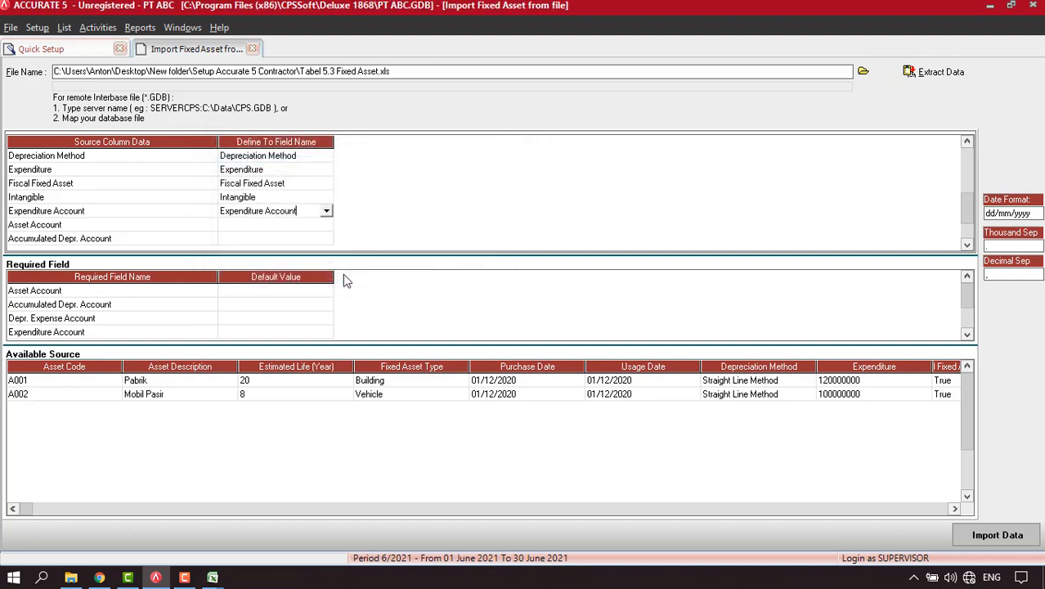
pyautogui.click(304, 224)
# Map the Asset Account column, linking Building to 1710 and Vehicle to 1720.
pyautogui.click(327, 226)
pyautogui.click(327, 226)
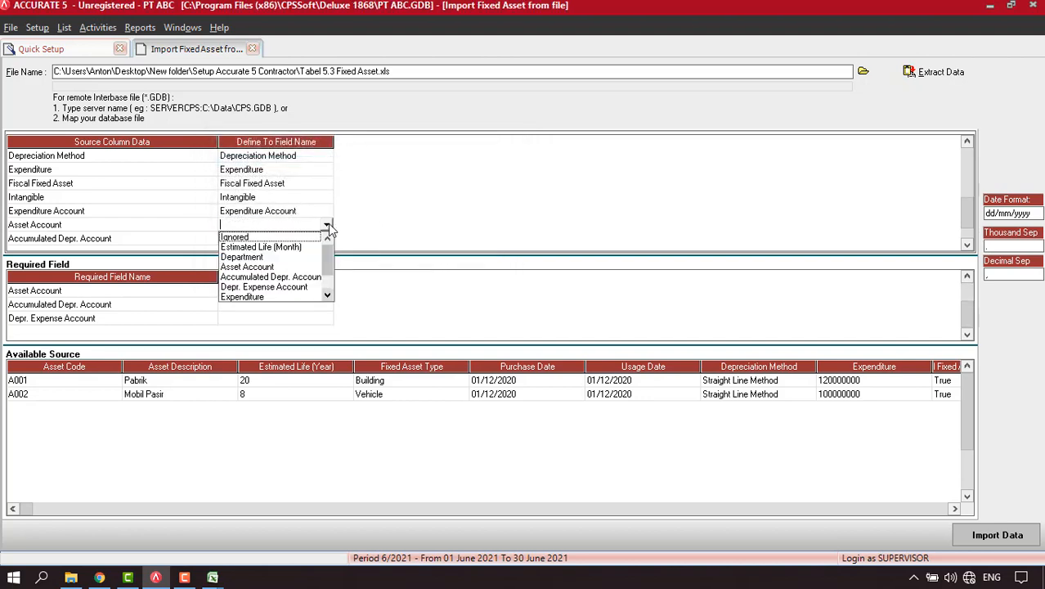
pyautogui.click(250, 267)
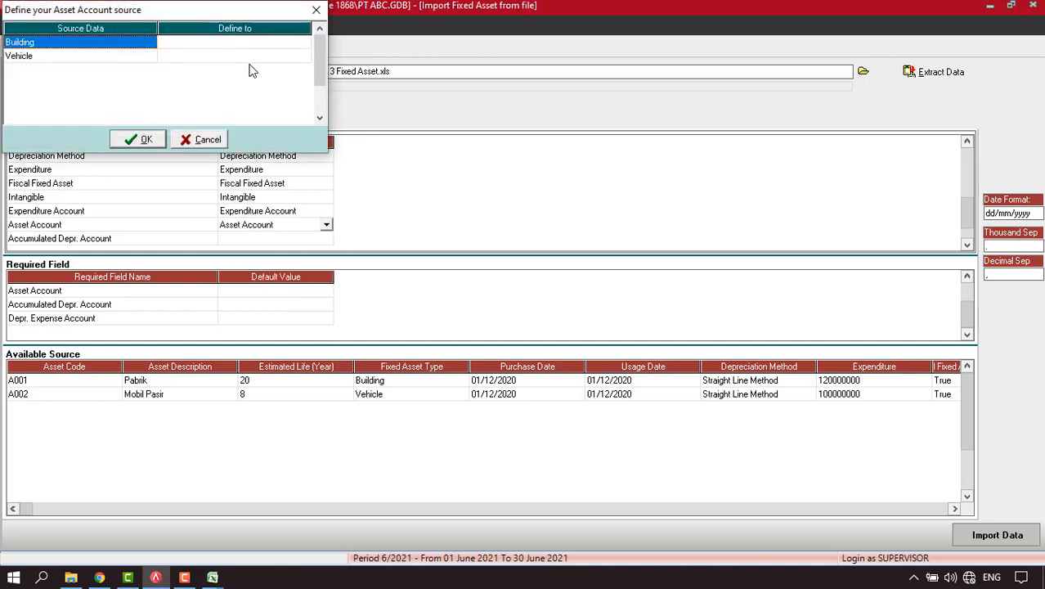
pyautogui.click(252, 47)
pyautogui.click(253, 48)
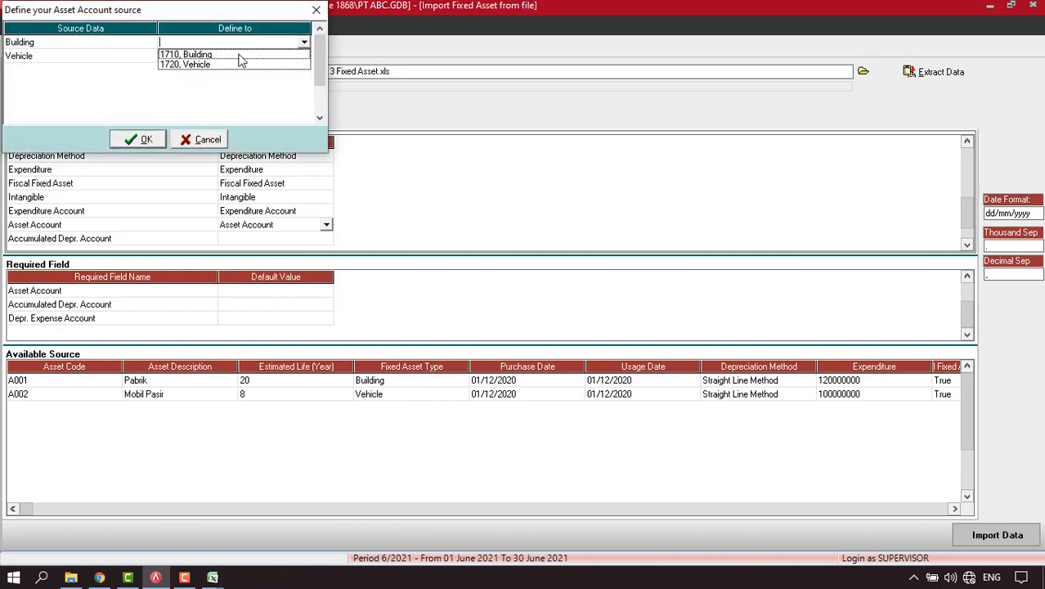
pyautogui.click(246, 53)
pyautogui.click(254, 55)
pyautogui.click(304, 55)
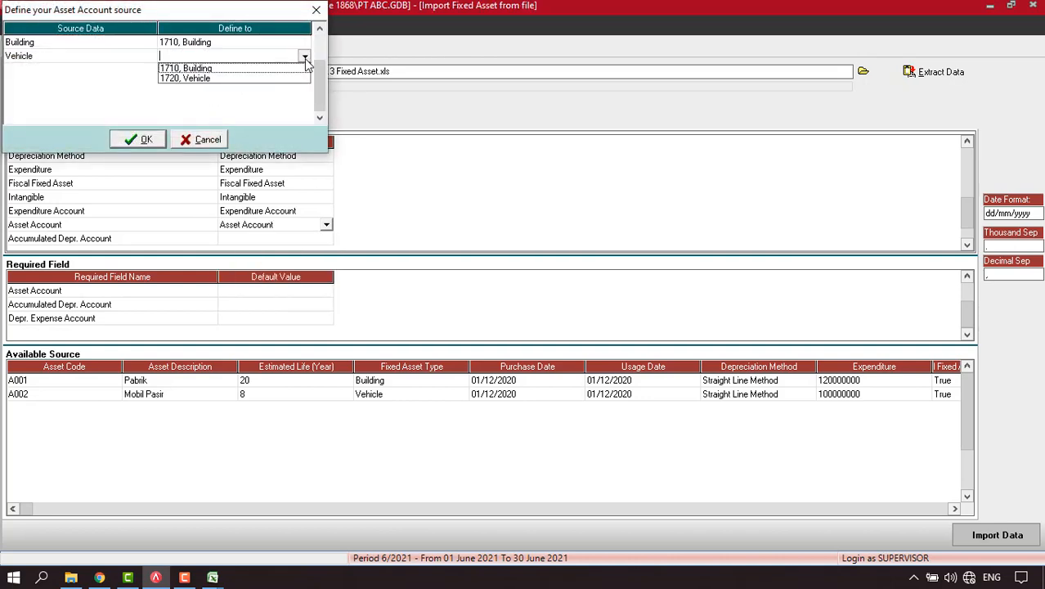
pyautogui.click(204, 81)
pyautogui.click(150, 139)
# Map the Accumulated Depr. Account column to accounts 1810 and 1820.
pyautogui.click(265, 238)
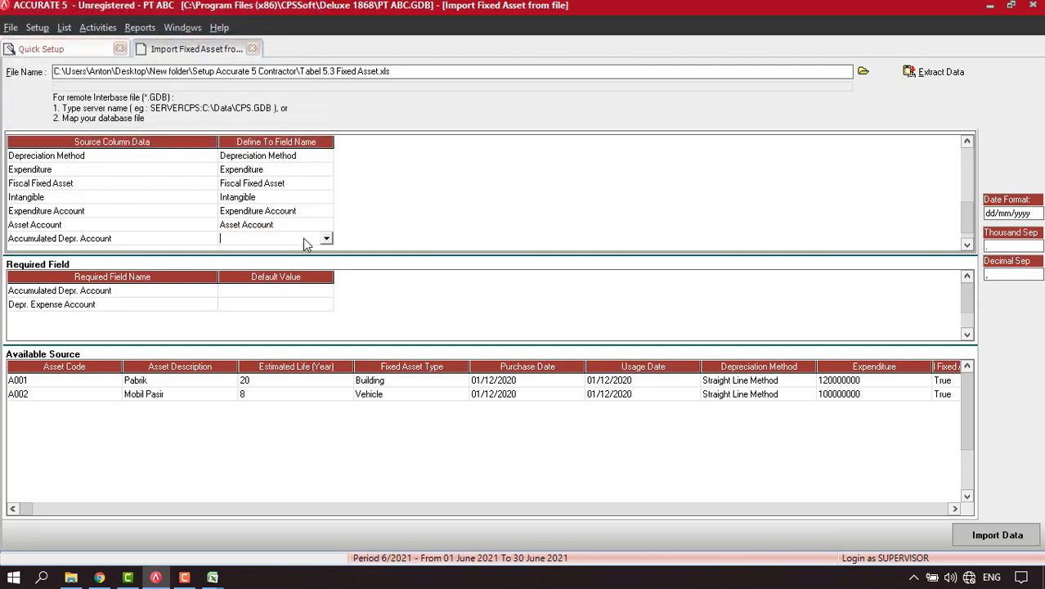
pyautogui.click(326, 239)
pyautogui.click(270, 280)
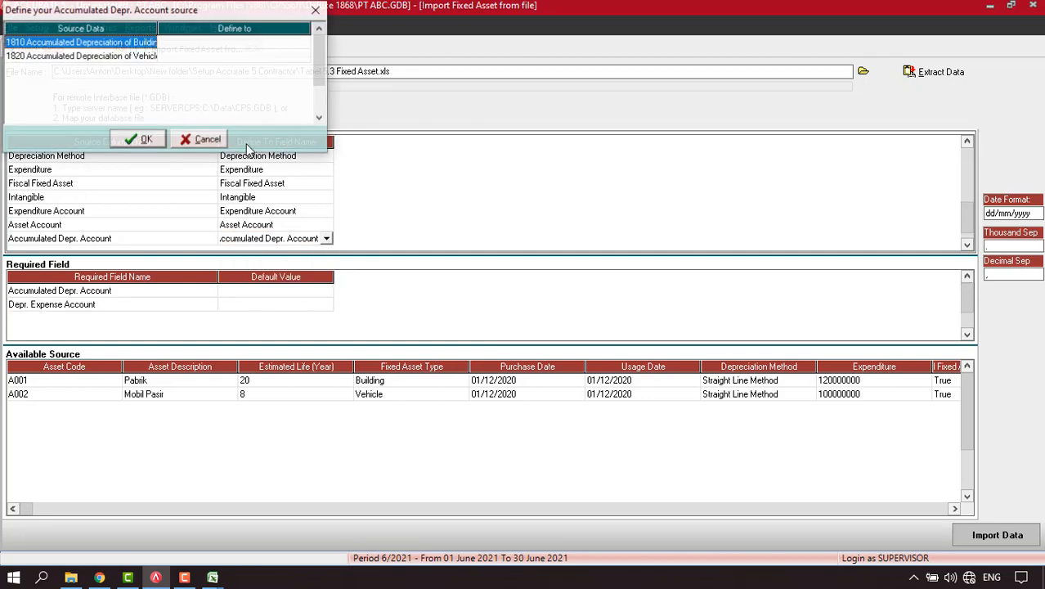
pyautogui.click(268, 42)
pyautogui.click(304, 44)
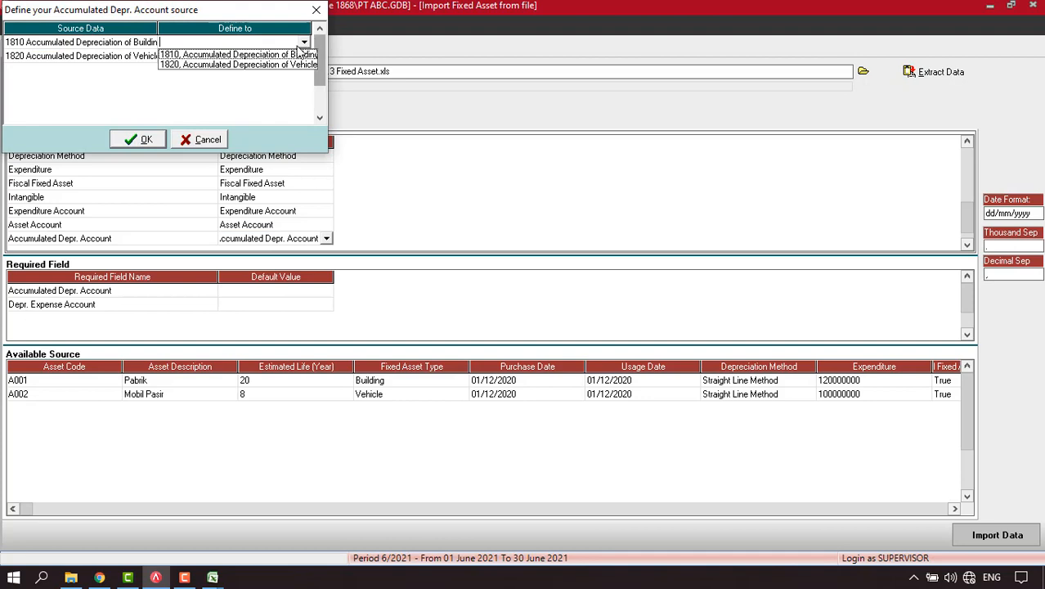
pyautogui.click(264, 57)
pyautogui.click(288, 64)
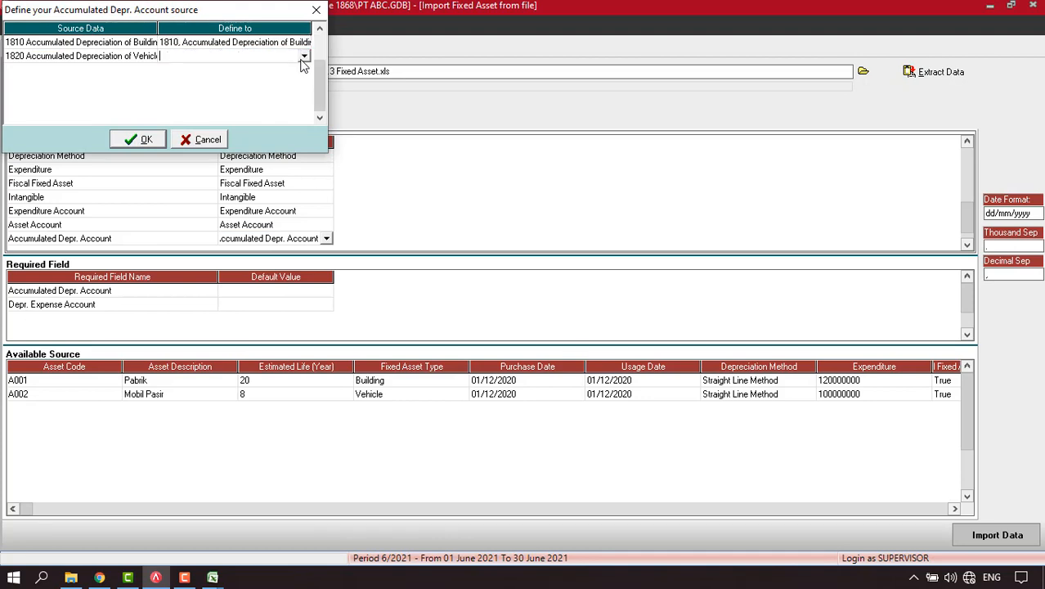
pyautogui.click(305, 57)
pyautogui.click(264, 77)
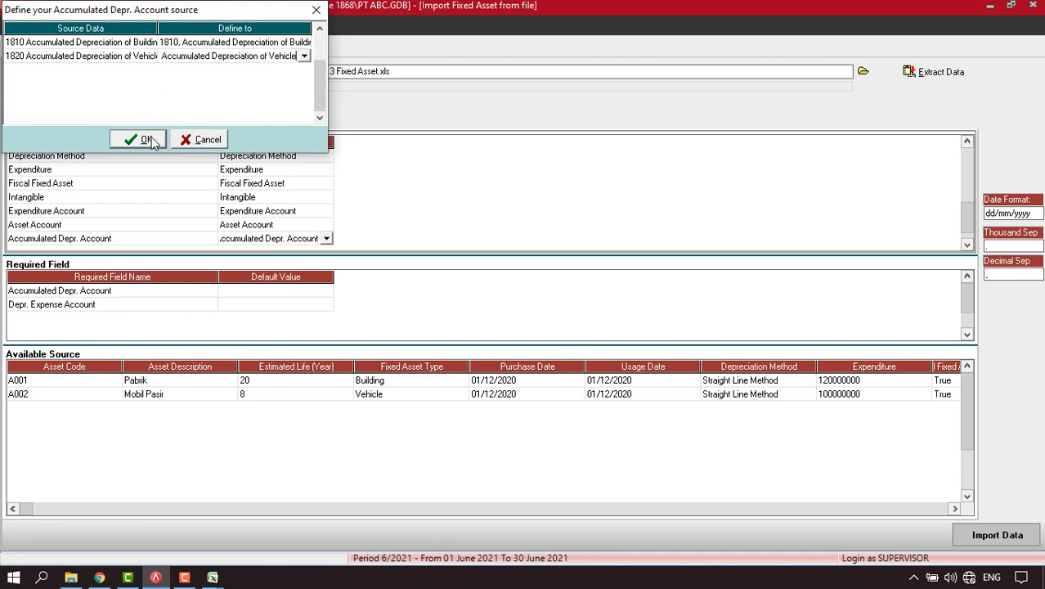
pyautogui.click(140, 139)
# Map the Depr. Expense Account column to depreciation expense accounts 6601 and 6602.
pyautogui.click(968, 245)
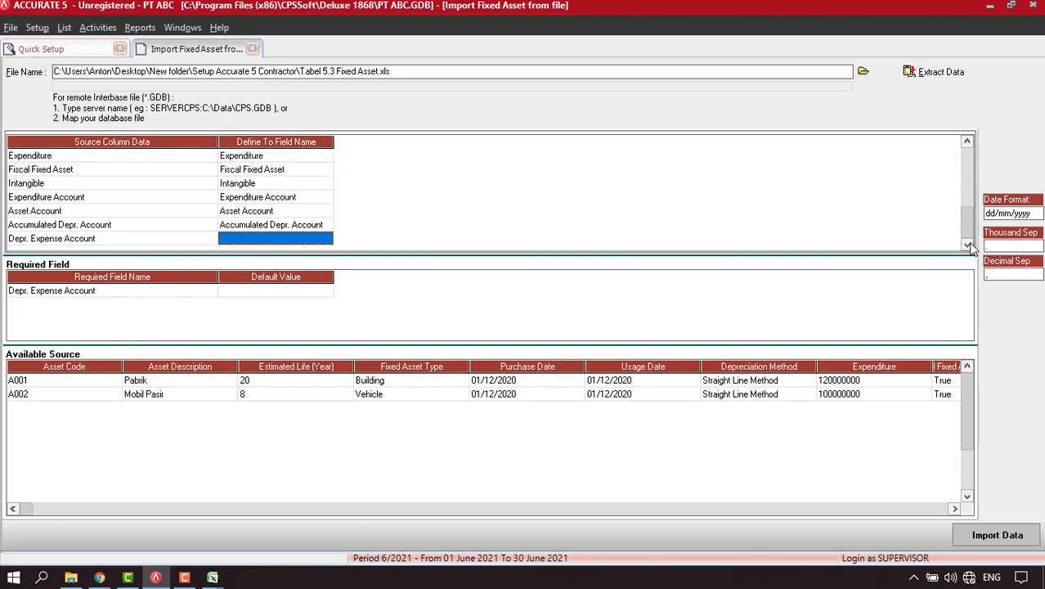
pyautogui.click(330, 238)
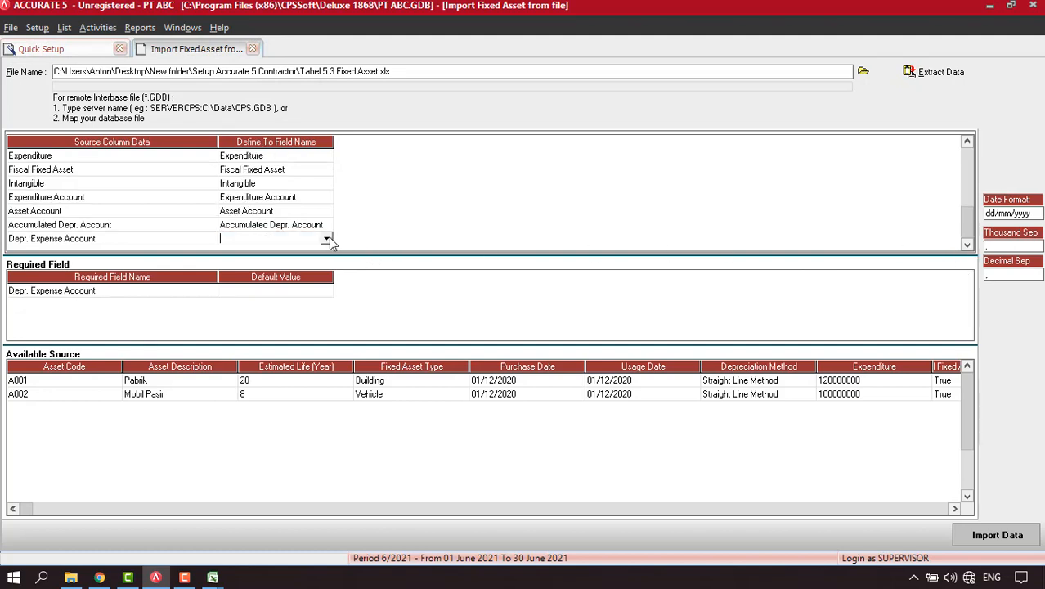
pyautogui.click(328, 238)
pyautogui.click(263, 290)
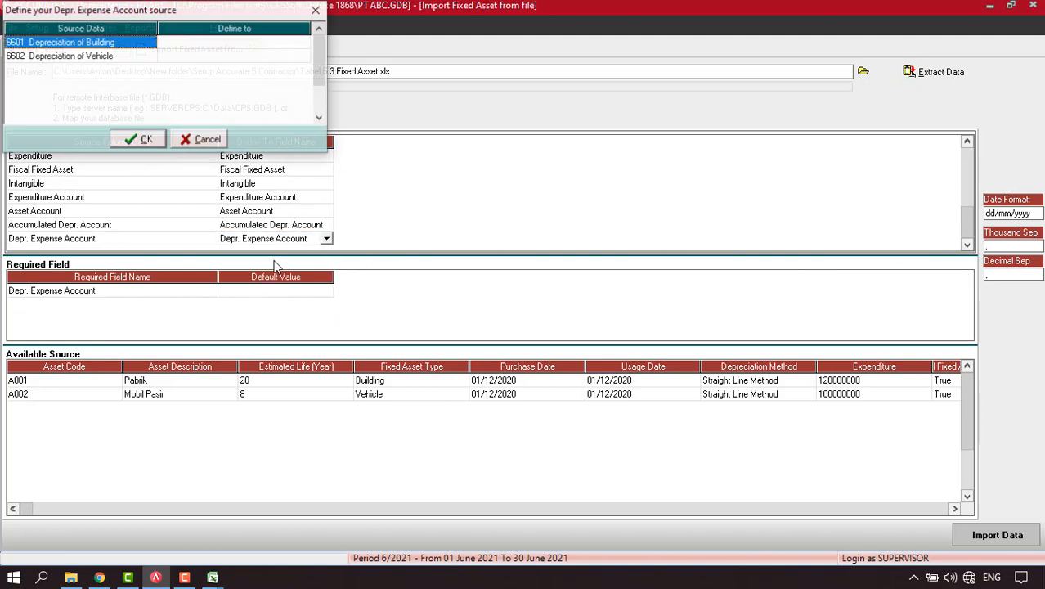
pyautogui.click(240, 47)
pyautogui.click(306, 43)
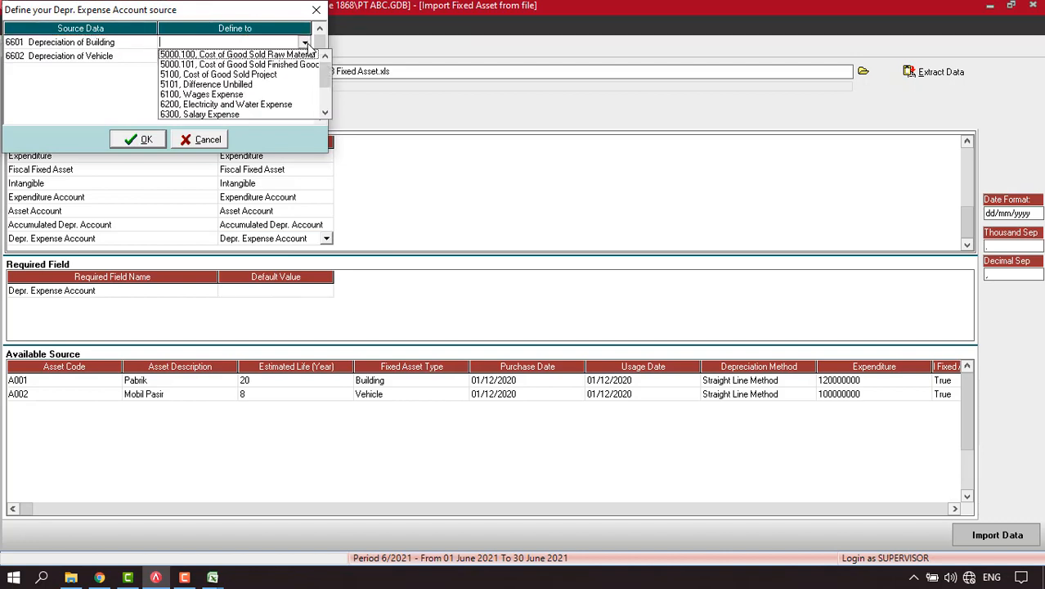
pyautogui.click(324, 115)
pyautogui.click(325, 114)
pyautogui.click(325, 114)
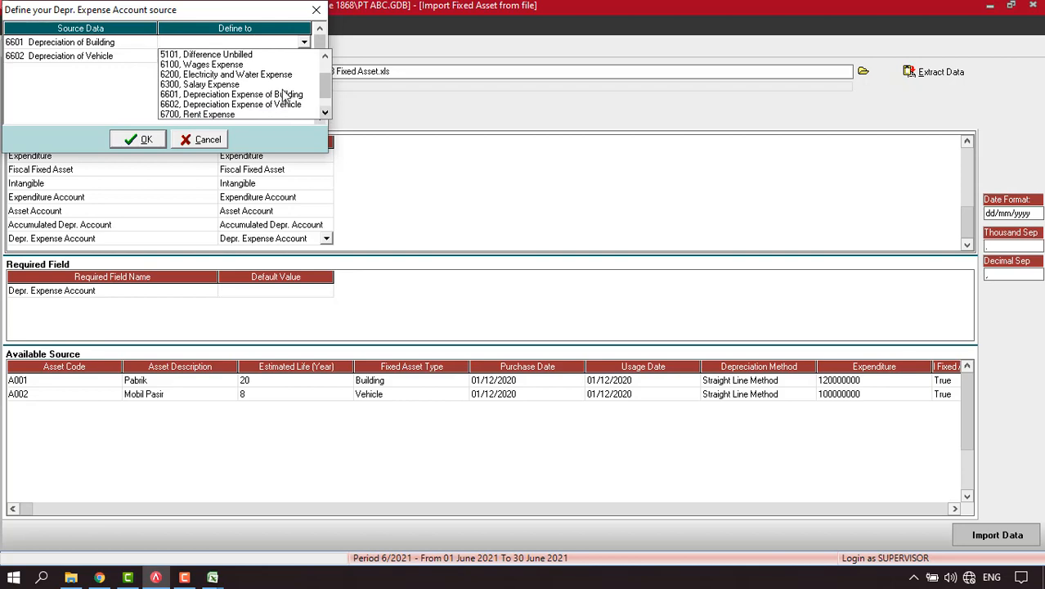
pyautogui.click(284, 98)
pyautogui.click(303, 57)
pyautogui.click(304, 57)
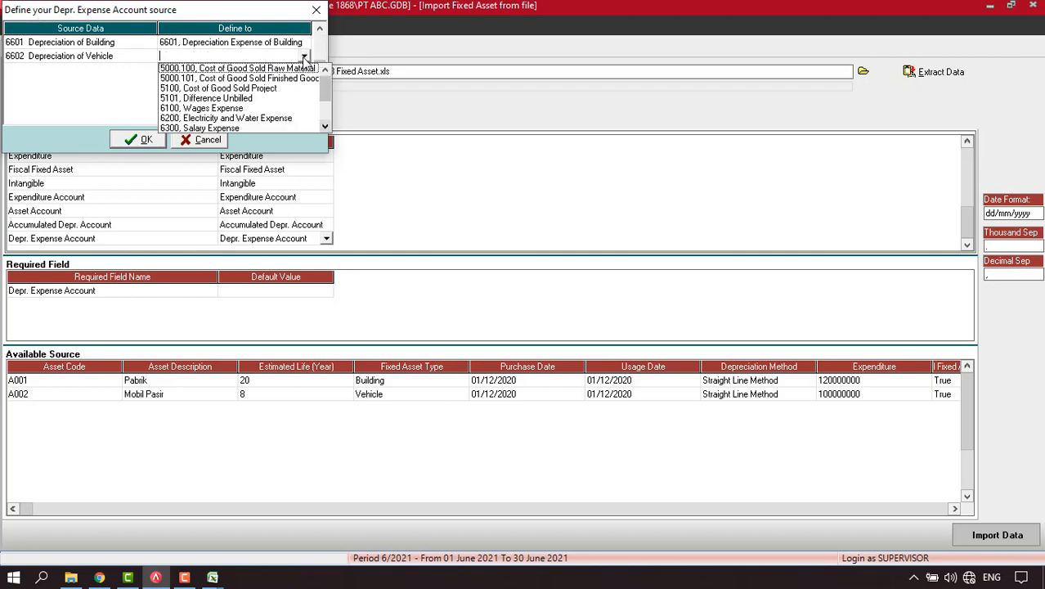
pyautogui.click(327, 126)
pyautogui.click(327, 126)
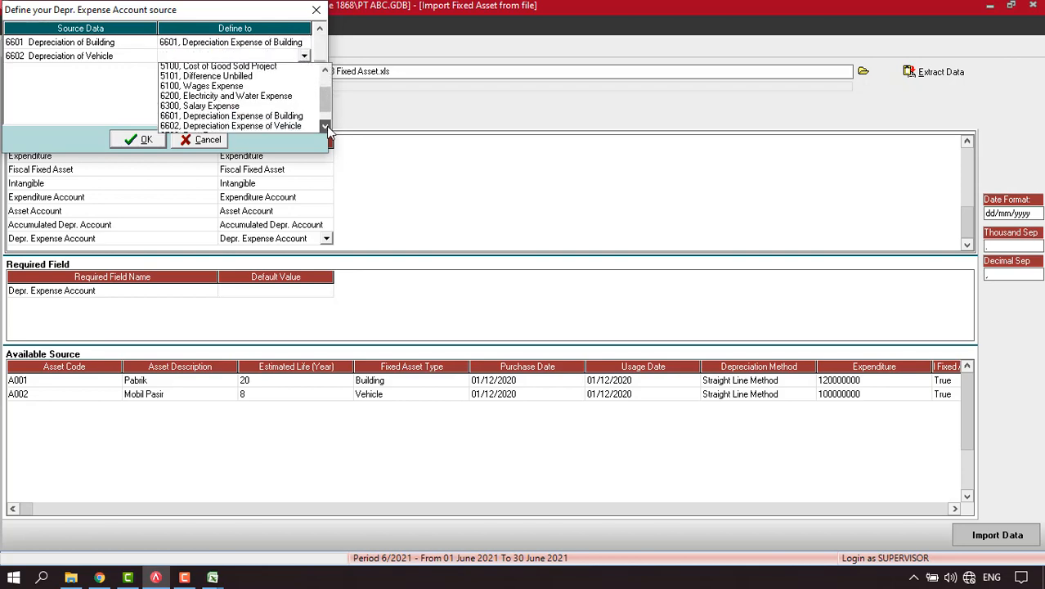
pyautogui.click(326, 126)
pyautogui.click(326, 126)
pyautogui.click(281, 109)
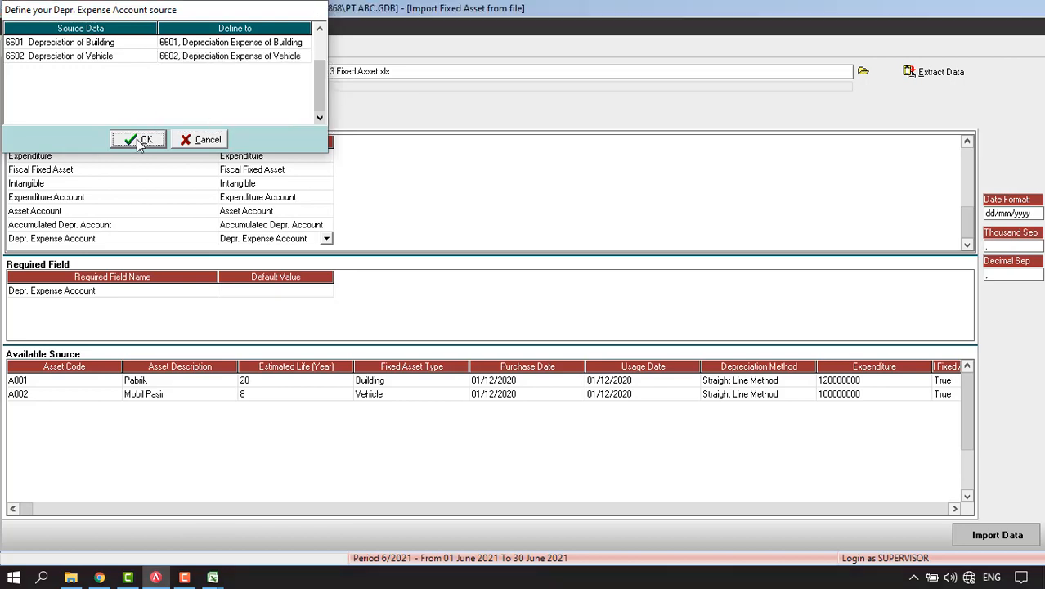
pyautogui.click(136, 140)
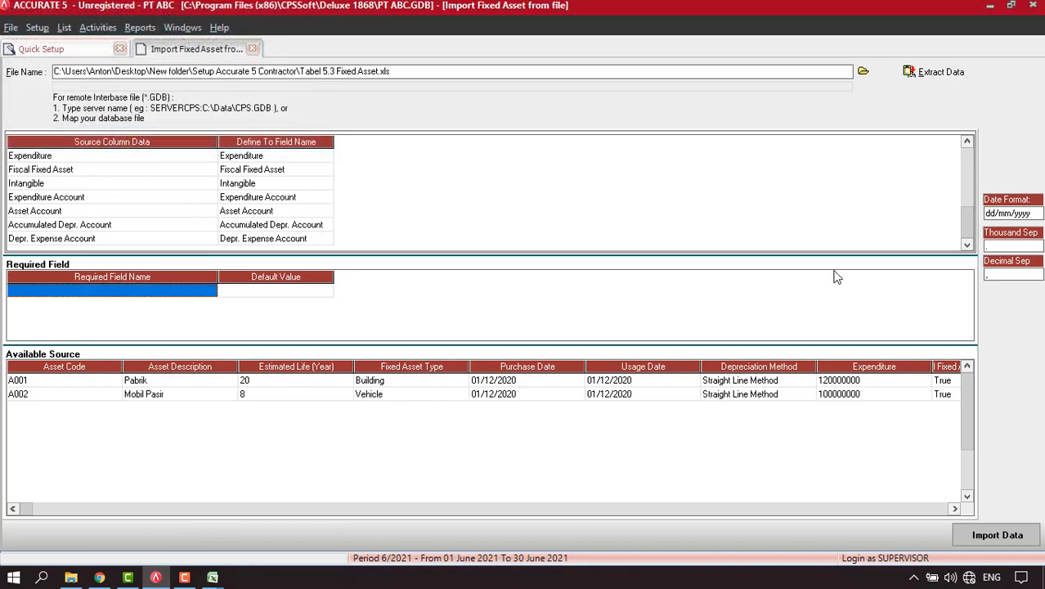
# Import the two fixed assets, then pass the 274.500.000 Trial Balance and finish Quick Setup.
pyautogui.click(998, 539)
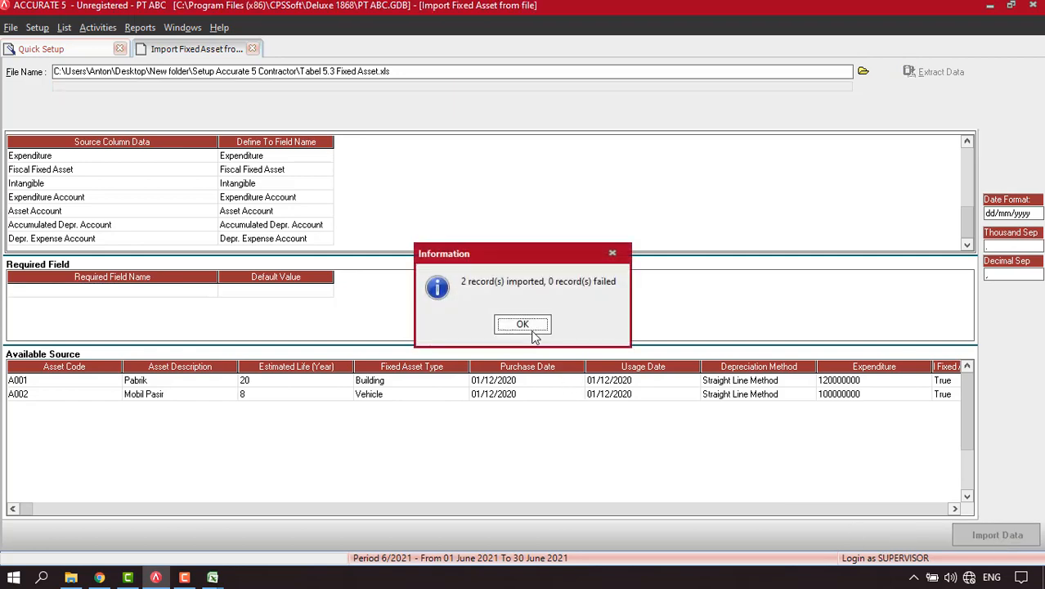
pyautogui.click(524, 325)
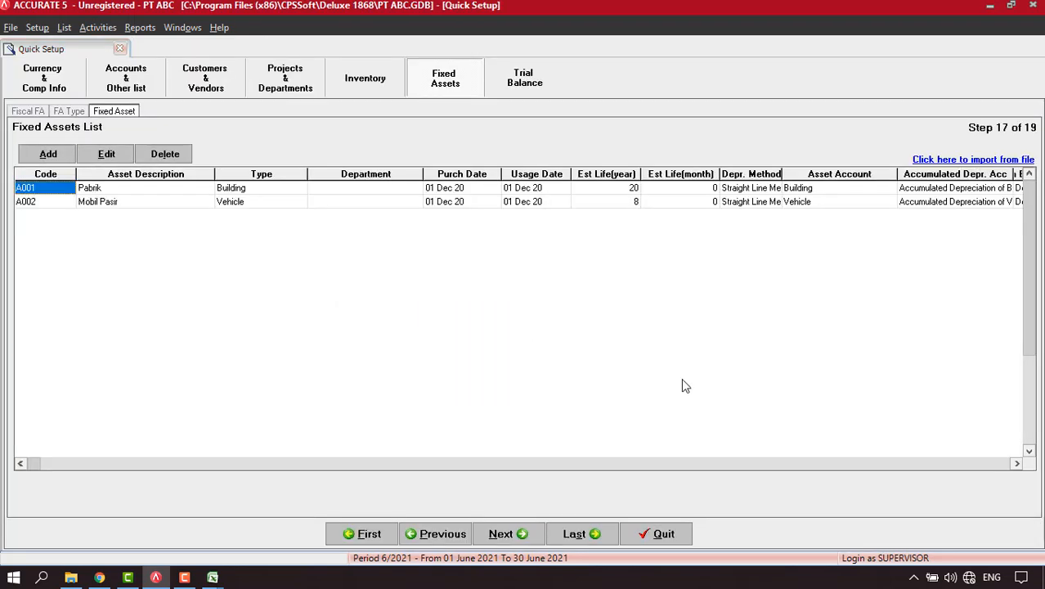
pyautogui.click(507, 535)
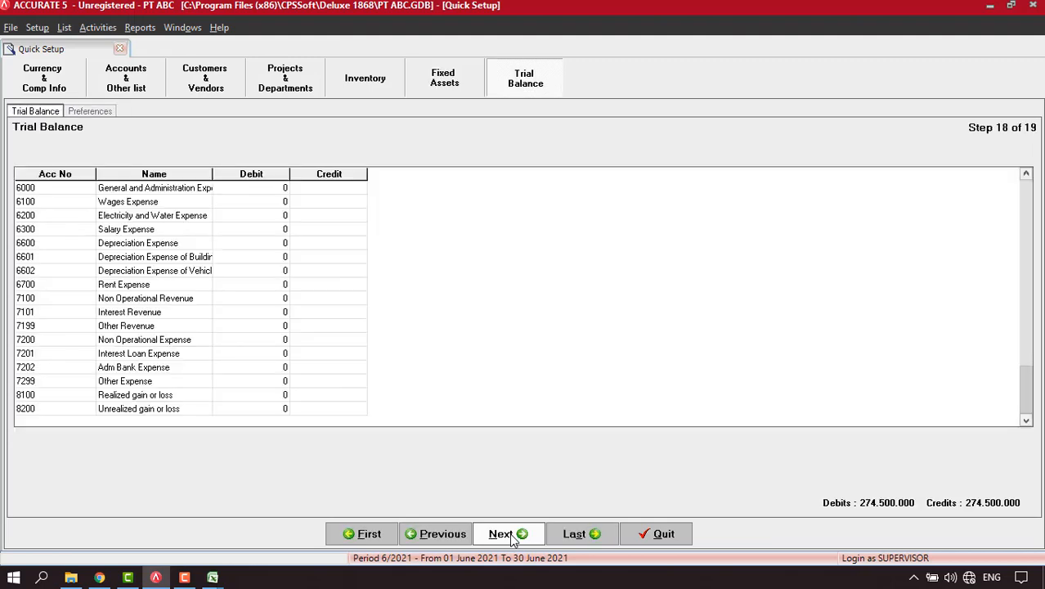
pyautogui.click(509, 534)
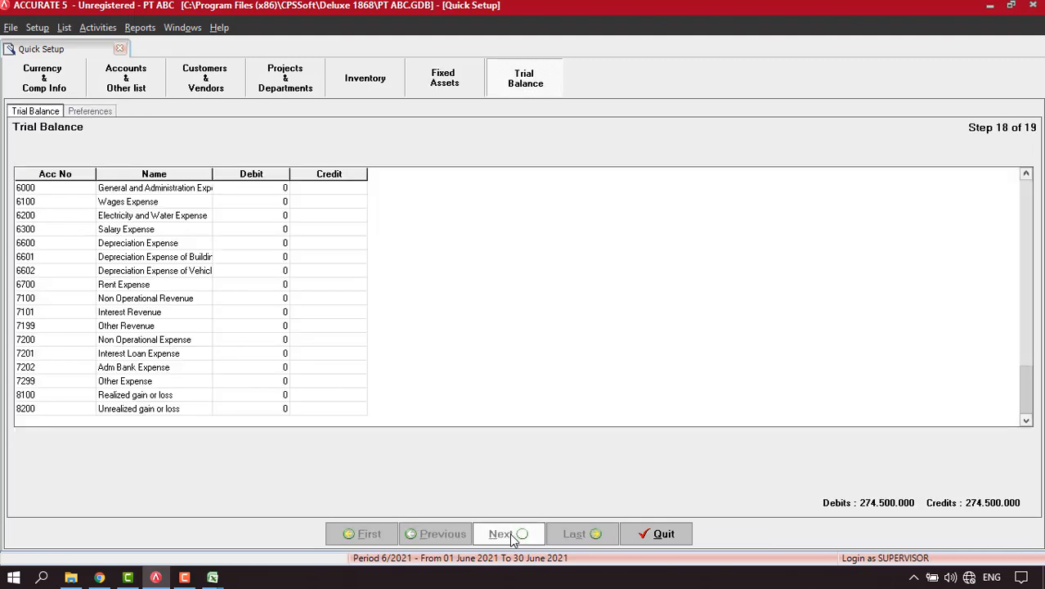
pyautogui.click(509, 534)
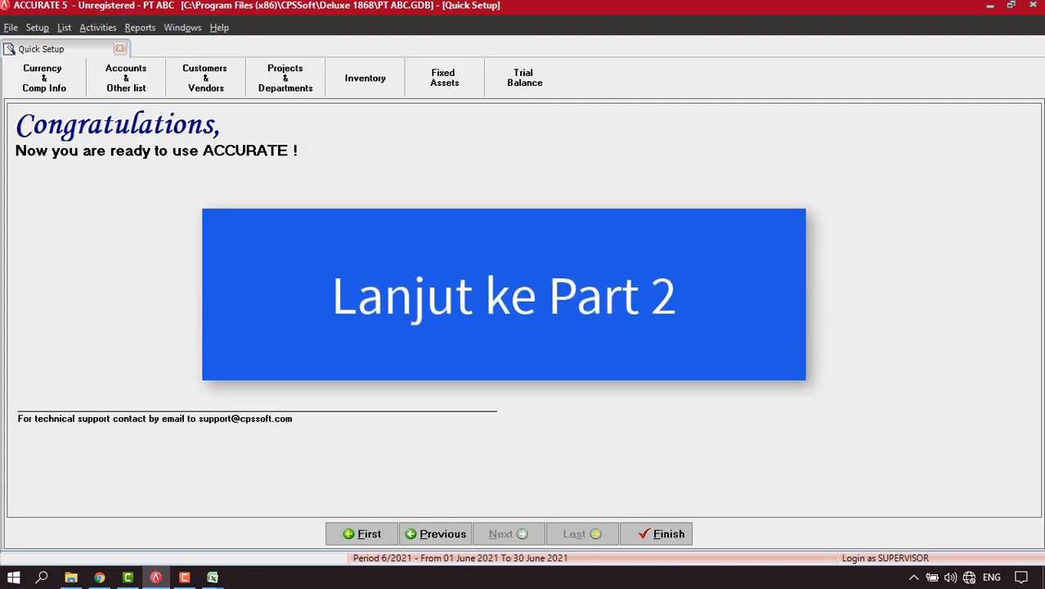
pyautogui.click(686, 533)
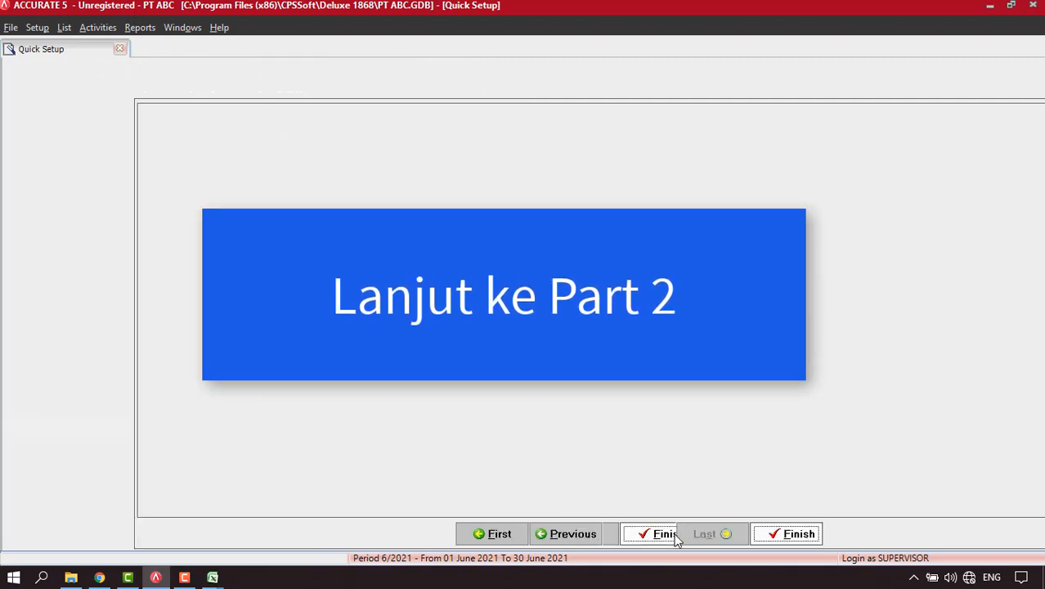